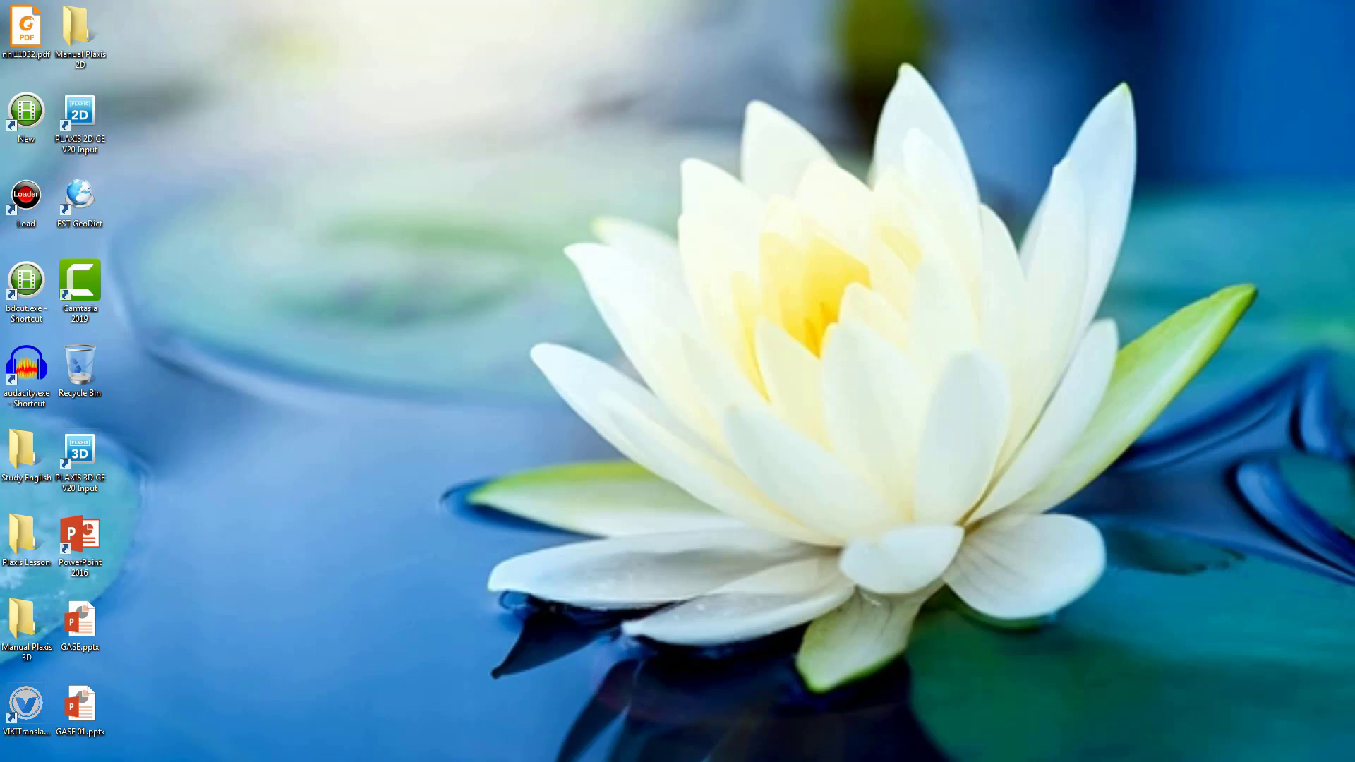
Examine the pile document in Word for the soil layer geometry, the material parameters, and the loading and unloading stage values
{"action": "left_click_drag", "start_coordinate": [544, 761], "coordinate": [626, 1]}
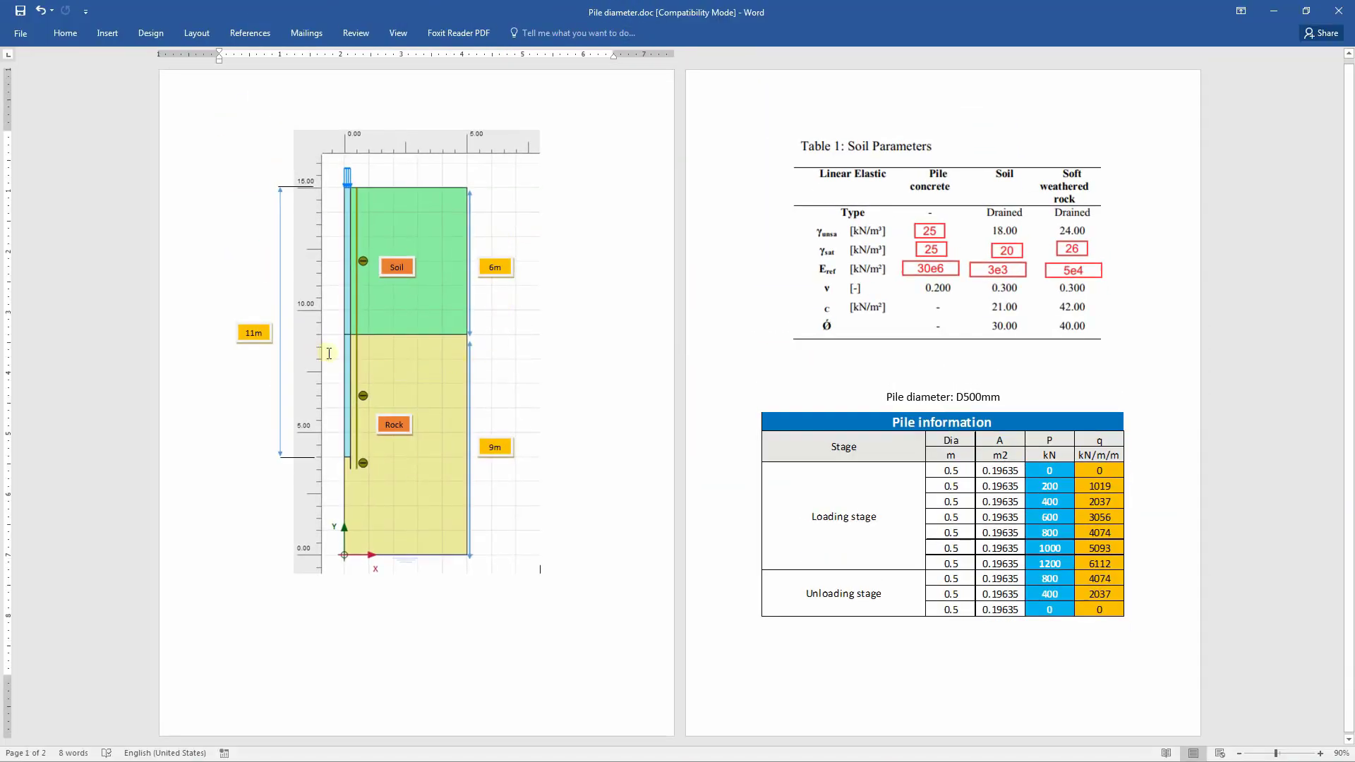
{"action": "scroll", "coordinate": [423, 350], "scroll_direction": "up", "scroll_amount": 2, "text": "ctrl"}
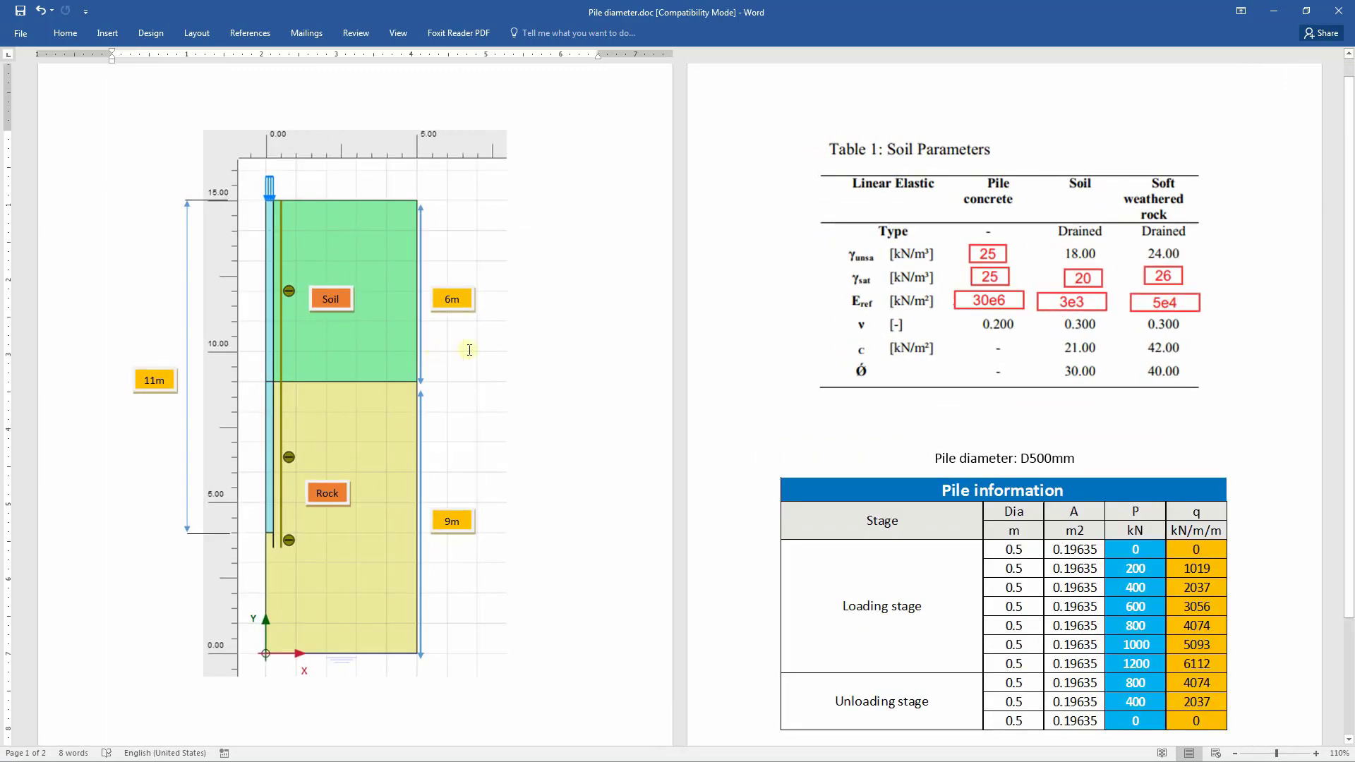
{"action": "scroll", "coordinate": [437, 352], "scroll_direction": "down", "scroll_amount": 1}
{"action": "scroll", "coordinate": [438, 613], "scroll_direction": "up", "scroll_amount": 1}
{"action": "left_click", "coordinate": [907, 145]}
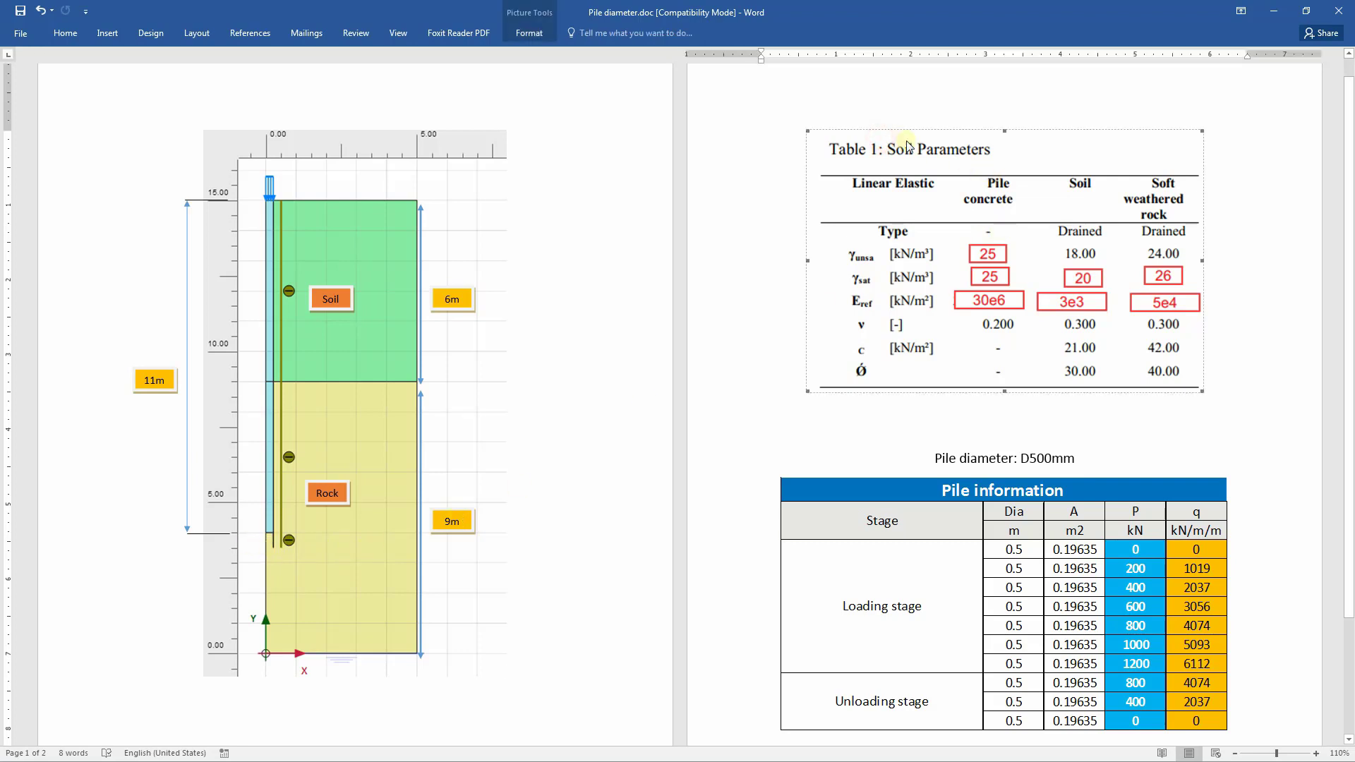
{"action": "left_click", "coordinate": [735, 252]}
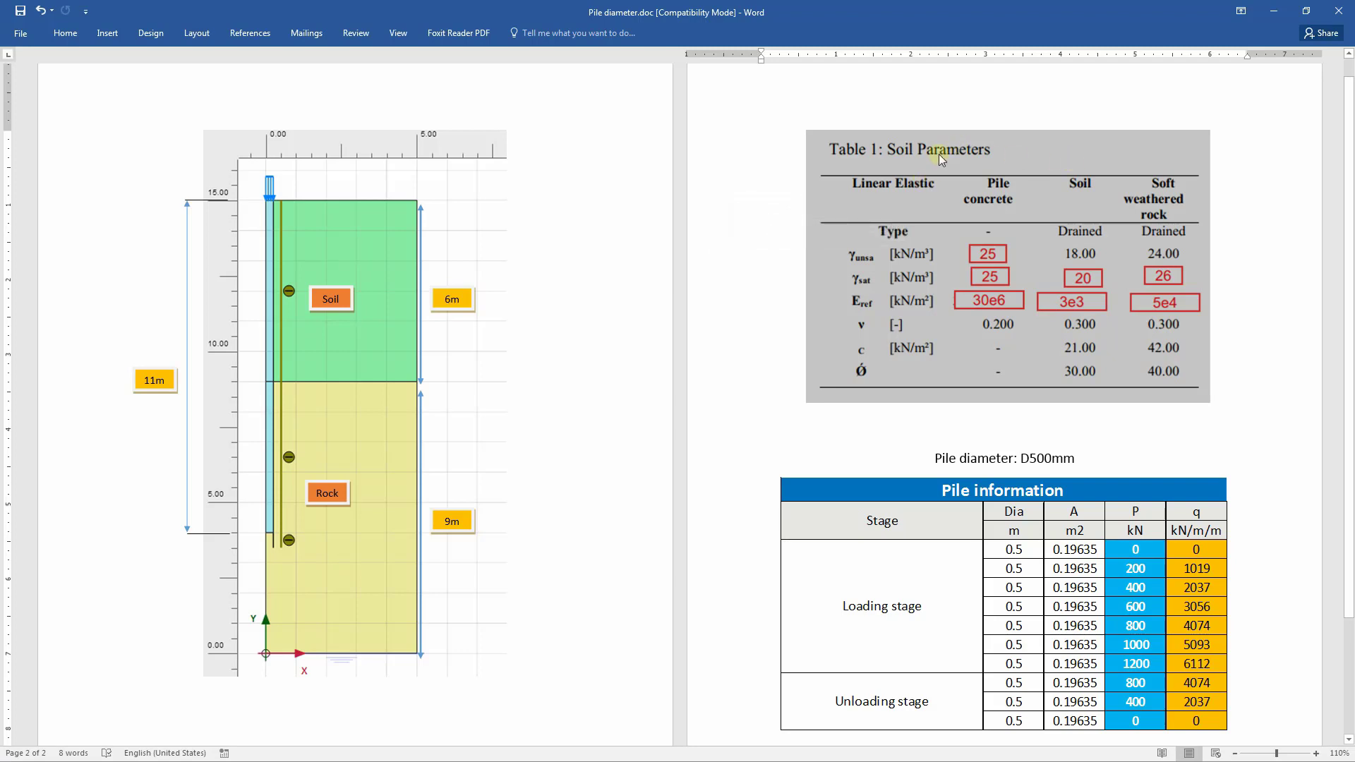
{"action": "left_click", "coordinate": [784, 434]}
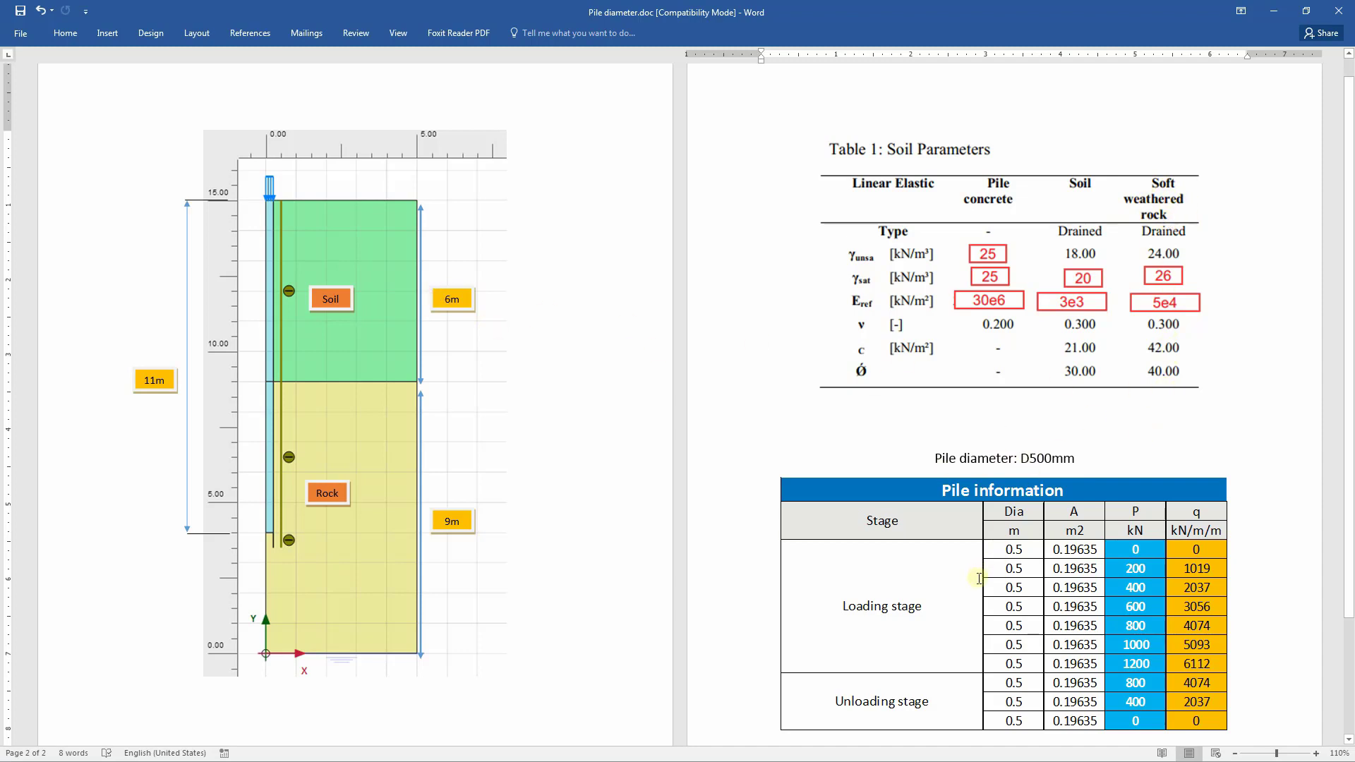
{"action": "left_click", "coordinate": [962, 607]}
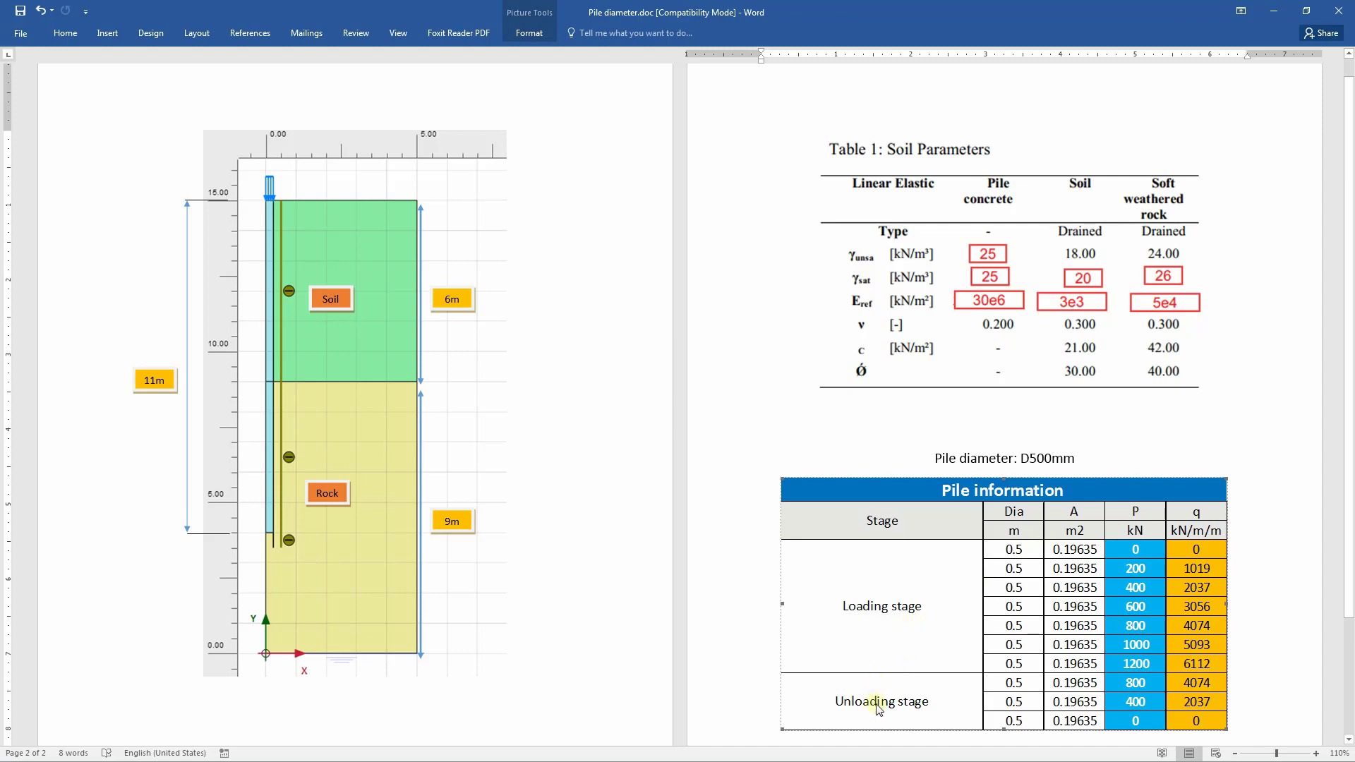
{"action": "left_click", "coordinate": [1083, 456]}
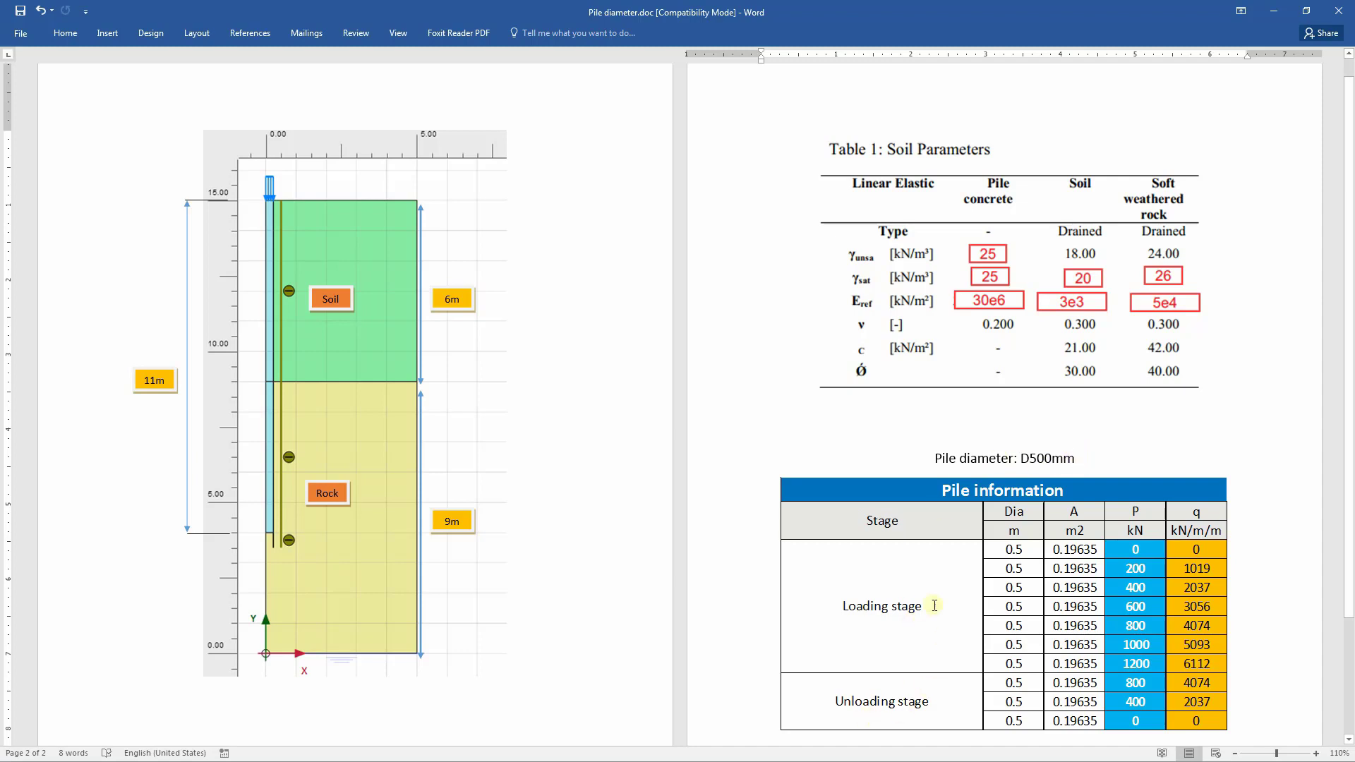
{"action": "left_click", "coordinate": [1149, 659]}
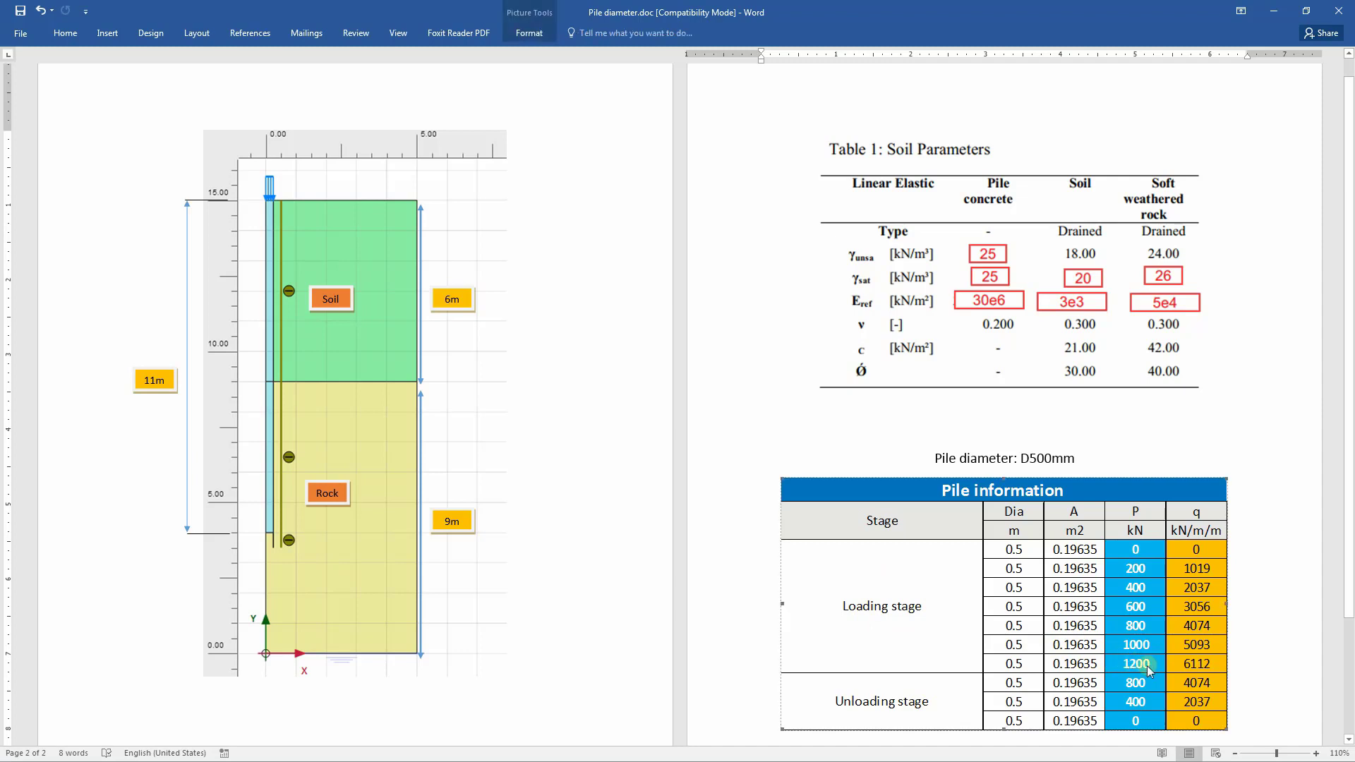
{"action": "left_click", "coordinate": [1267, 705]}
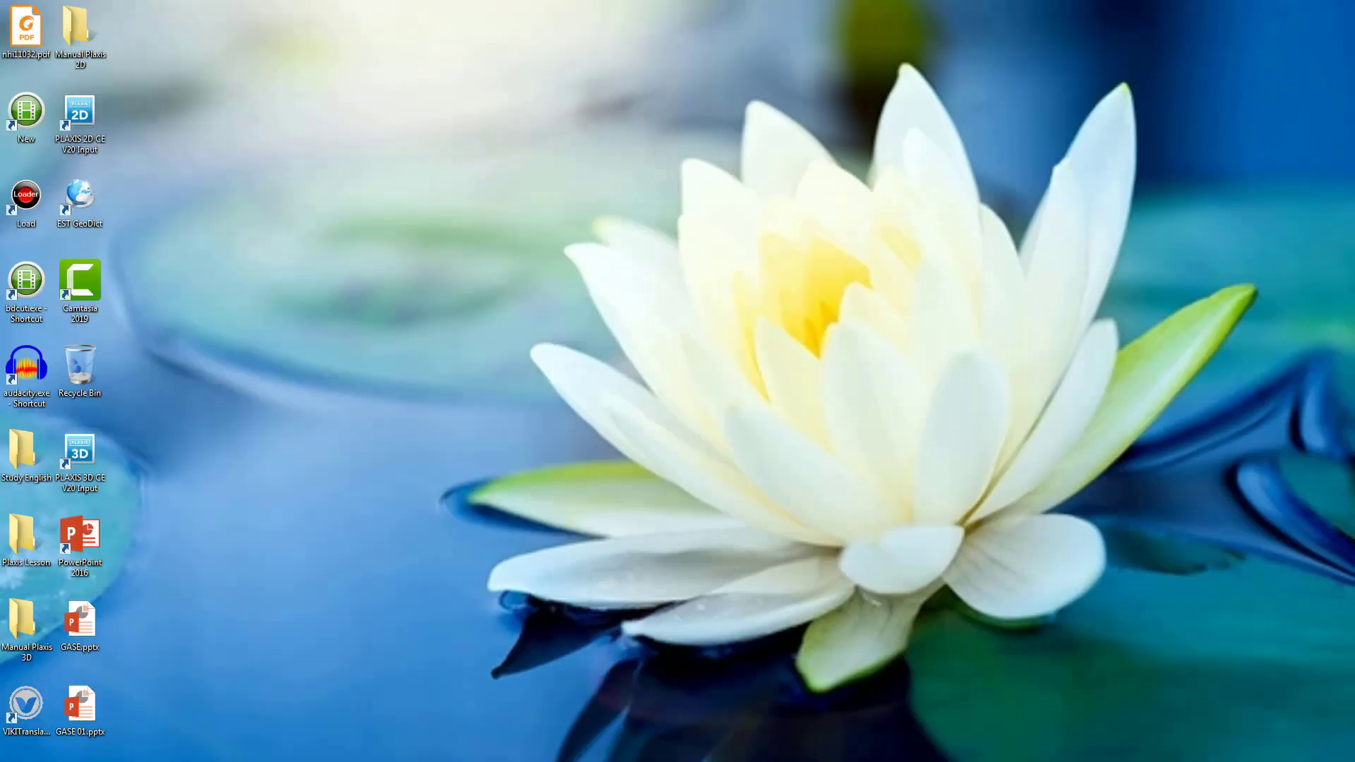
Start a new project in PLAXIS 2D and title it "Pile static load test"
{"action": "left_click", "coordinate": [80, 117]}
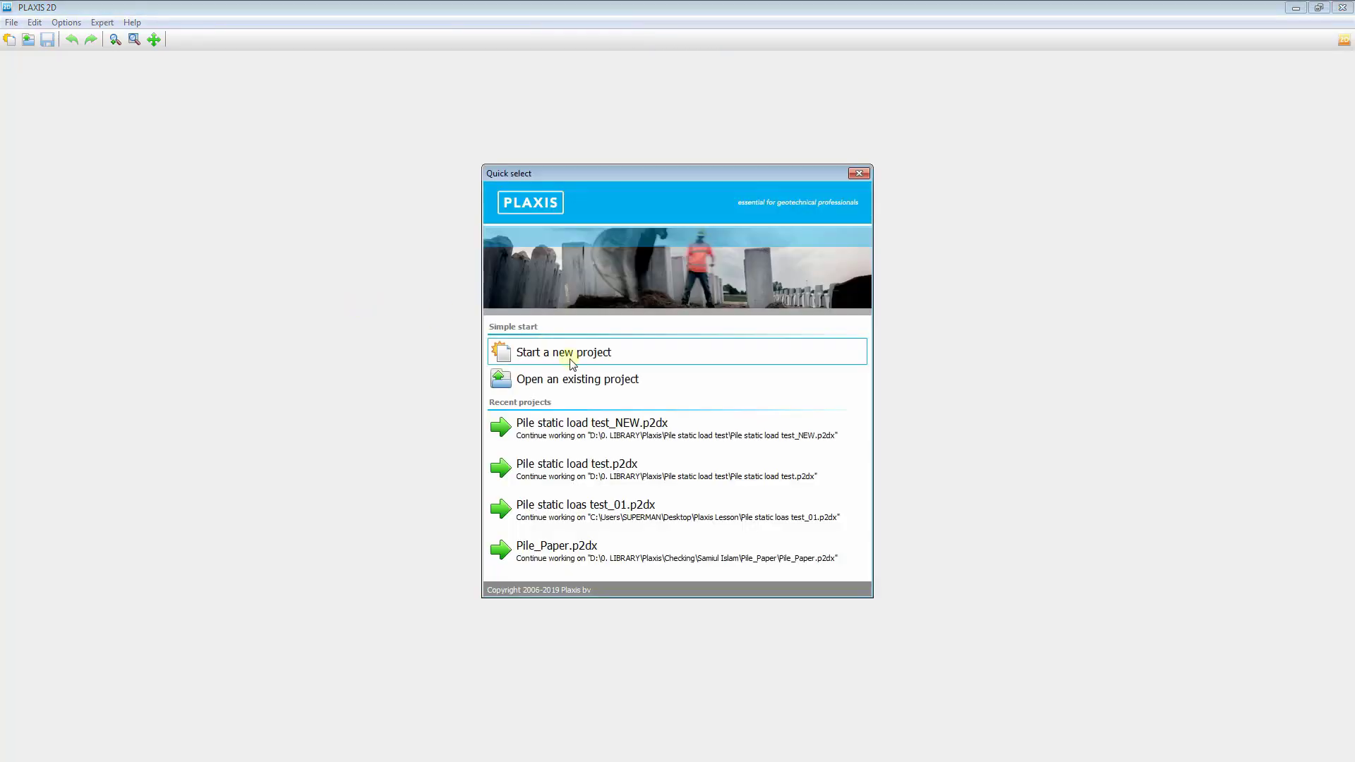
{"action": "left_click", "coordinate": [572, 363]}
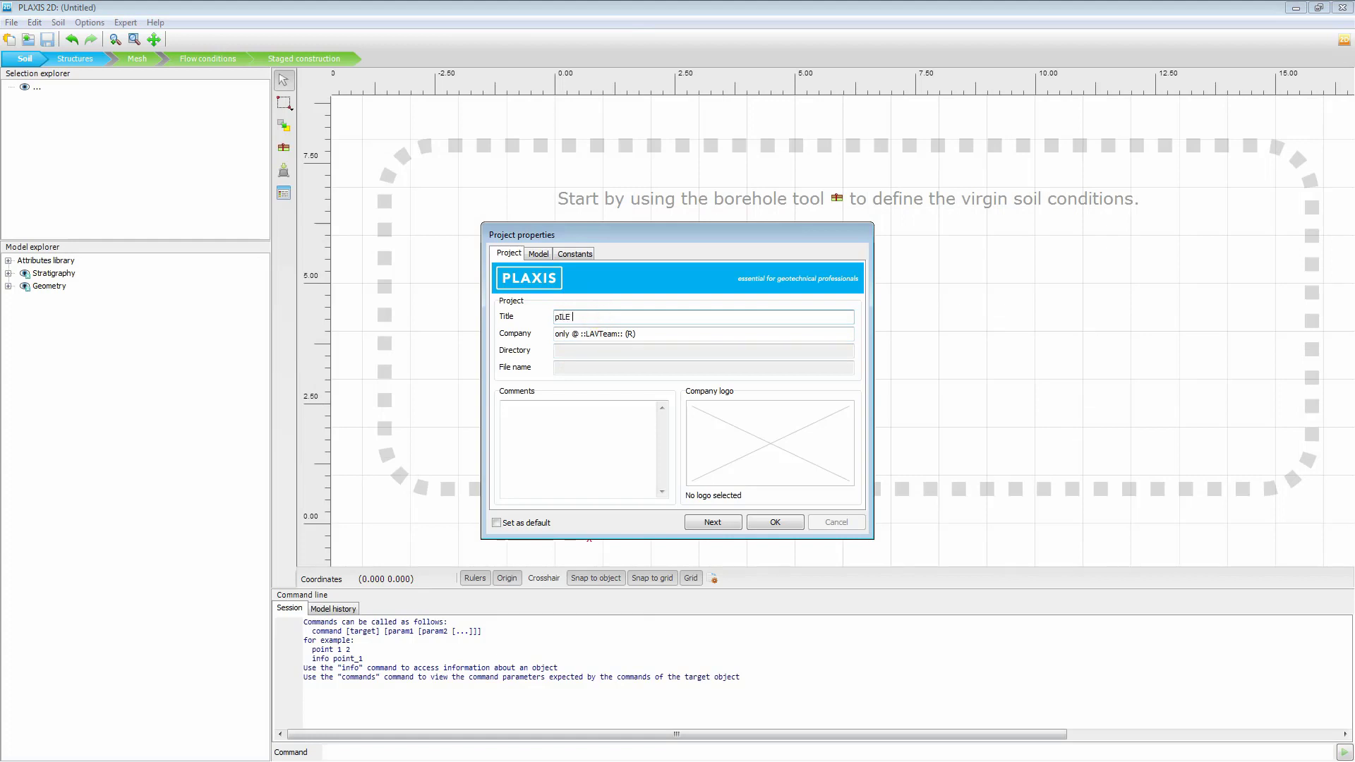
{"action": "key", "text": "BackSpace"}
{"action": "key", "text": "BackSpace"}
{"action": "key", "text": "BackSpace"}
{"action": "key", "text": "BackSpace"}
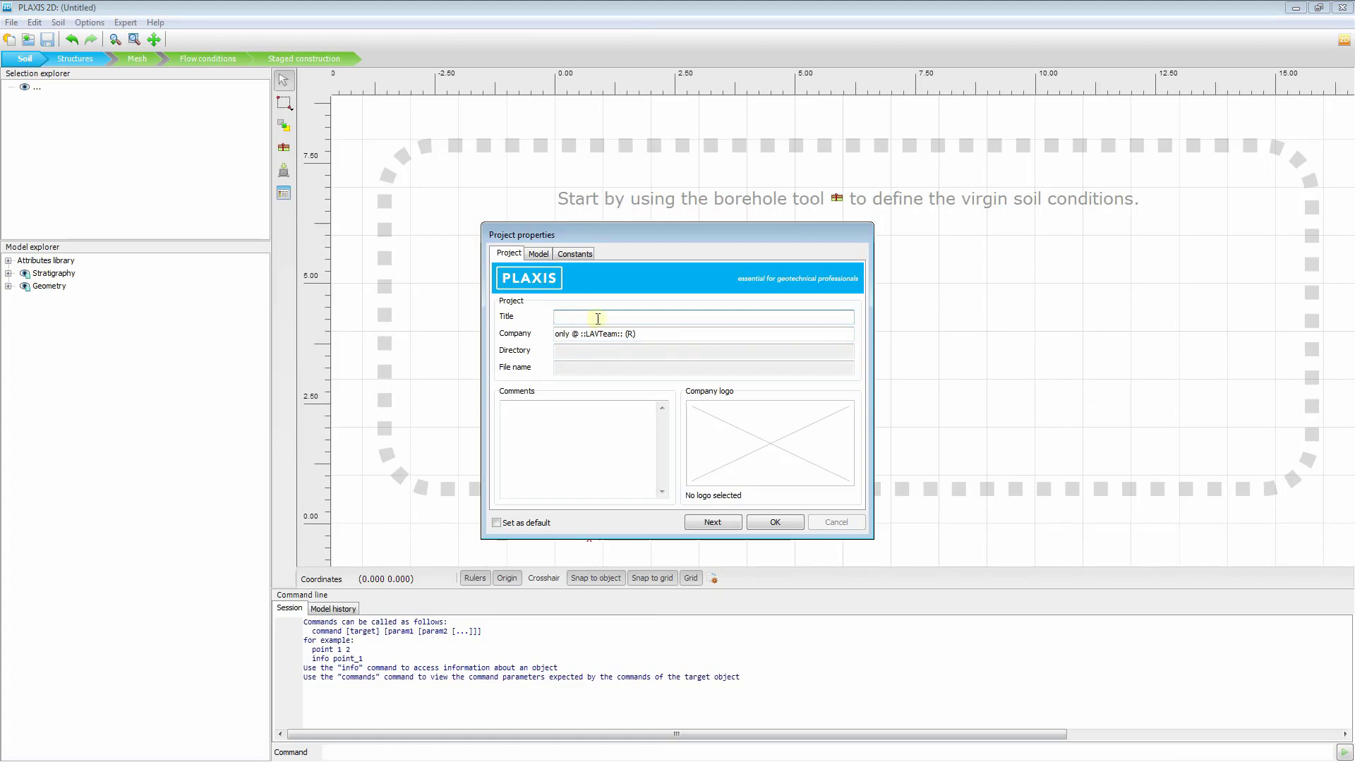
{"action": "key", "text": "Caps_Lock"}
{"action": "type", "text": "Pile sta"}
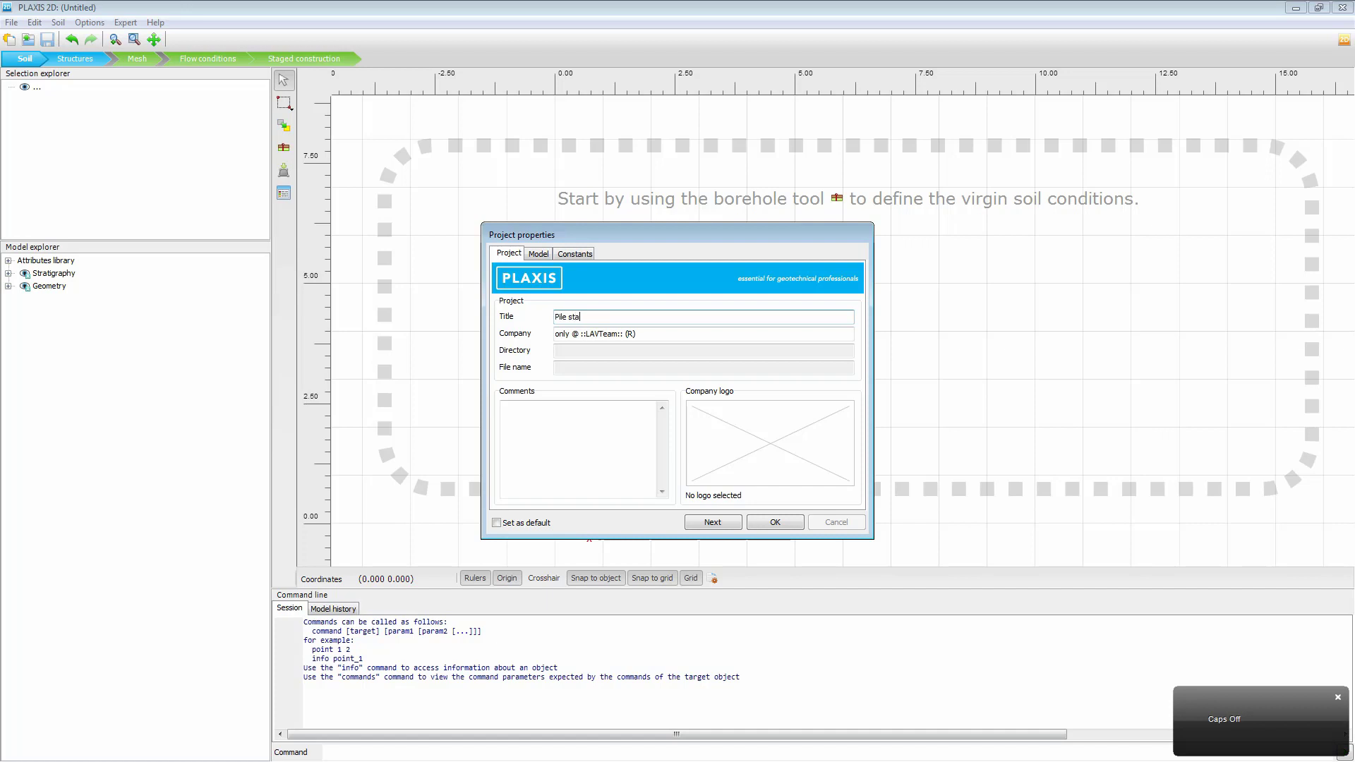
{"action": "type", "text": "tic load test"}
Replace the project's company entry with "GASE geotechnical and structural engineering"
{"action": "left_click_drag", "start_coordinate": [678, 336], "coordinate": [412, 336]}
{"action": "key", "text": "Caps_Lock"}
{"action": "type", "text": "GASE geo"}
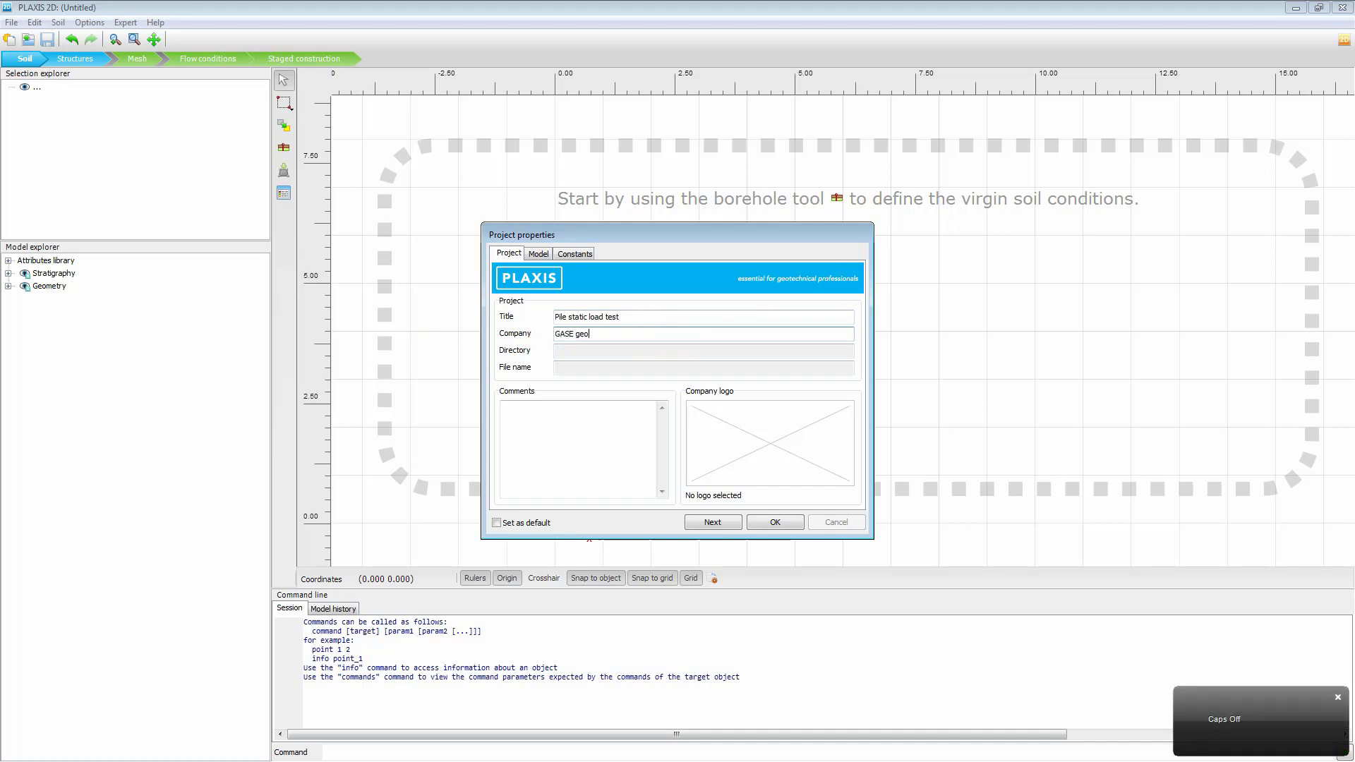
{"action": "type", "text": "technical and structural engine"}
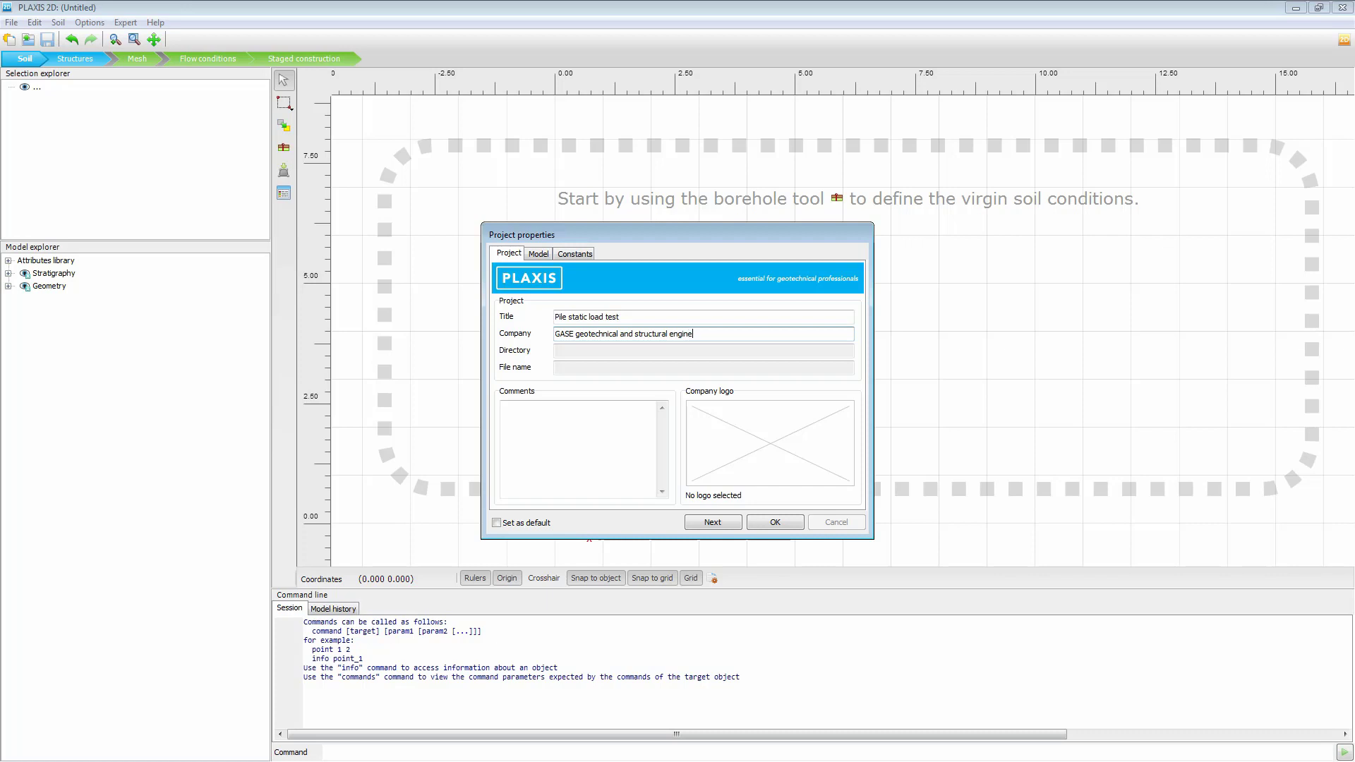
{"action": "type", "text": "ring"}
Configure the project model as Axisymmetry with 15-Noded elements
{"action": "left_click", "coordinate": [537, 254]}
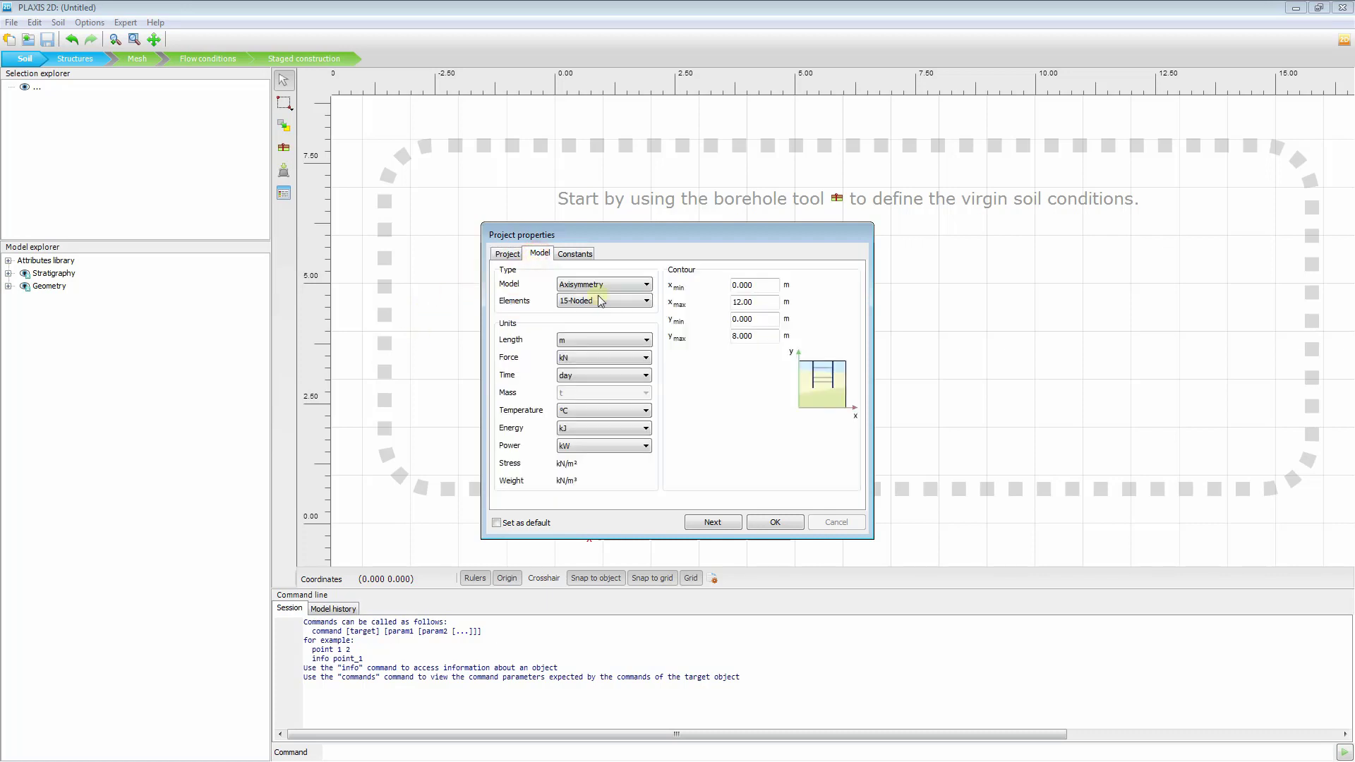
{"action": "left_click", "coordinate": [627, 287]}
{"action": "left_click", "coordinate": [627, 287]}
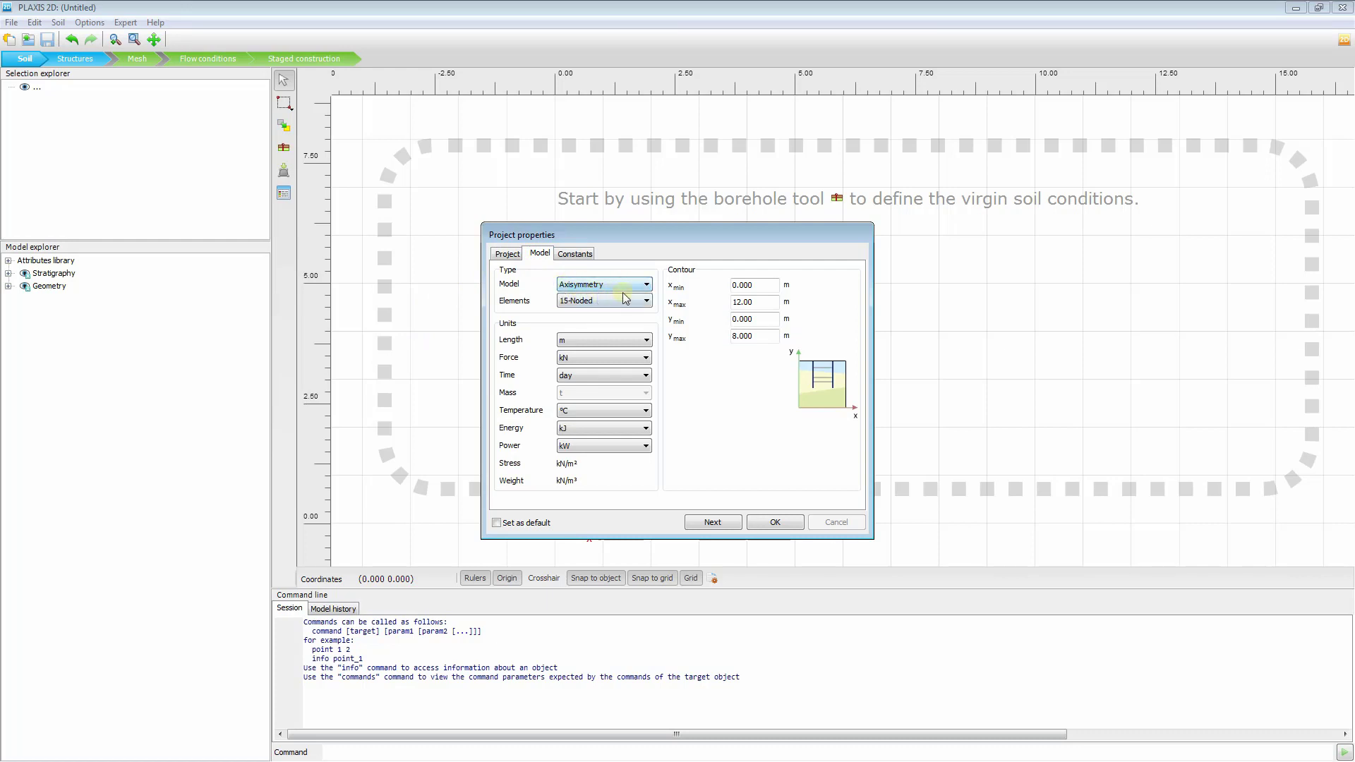
{"action": "left_click", "coordinate": [593, 303]}
{"action": "left_click", "coordinate": [593, 322]}
Set the model contour to x max 5 m and y max 15 m, and accept the project properties
{"action": "left_click", "coordinate": [766, 302]}
{"action": "left_click_drag", "start_coordinate": [763, 285], "coordinate": [727, 302]}
{"action": "left_click", "coordinate": [764, 298]}
{"action": "type", "text": "5"}
{"action": "left_click", "coordinate": [762, 317]}
{"action": "left_click", "coordinate": [751, 340]}
{"action": "double_click", "coordinate": [751, 339]}
{"action": "type", "text": "15"}
{"action": "left_click", "coordinate": [775, 523]}
Create a borehole at x = 0 and add two soil layers to it
{"action": "left_click_drag", "start_coordinate": [559, 358], "coordinate": [494, 364]}
{"action": "scroll", "coordinate": [554, 451], "scroll_direction": "up", "scroll_amount": 5}
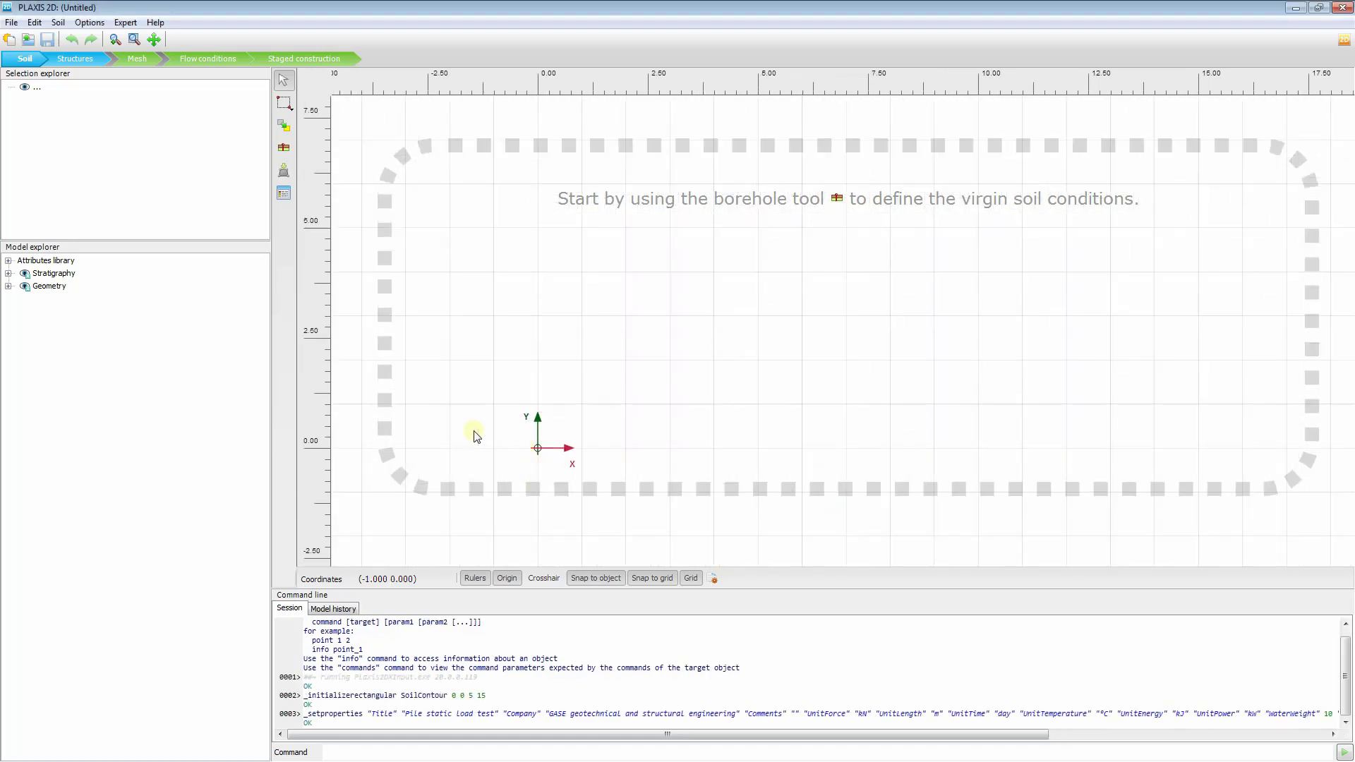
{"action": "left_click", "coordinate": [281, 153]}
{"action": "scroll", "coordinate": [541, 448], "scroll_direction": "up", "scroll_amount": 1}
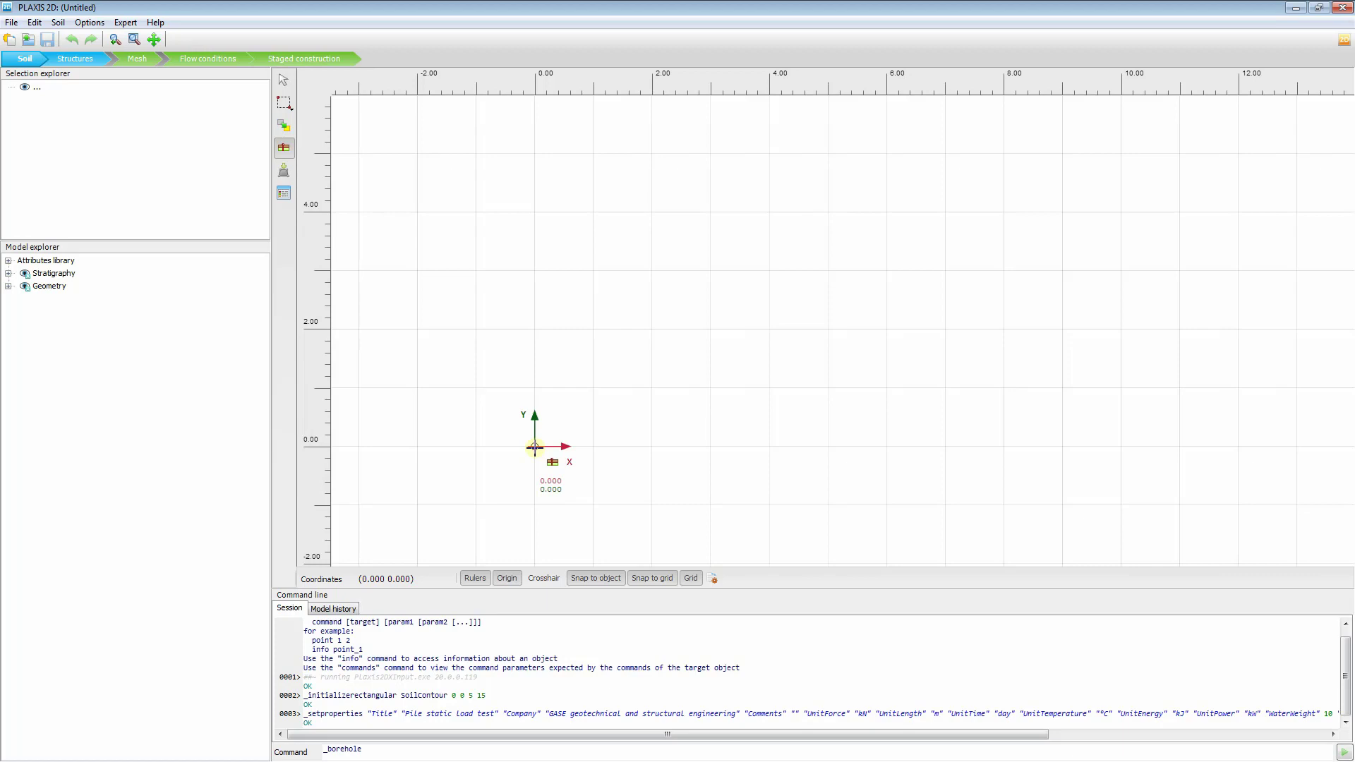
{"action": "left_click", "coordinate": [535, 447]}
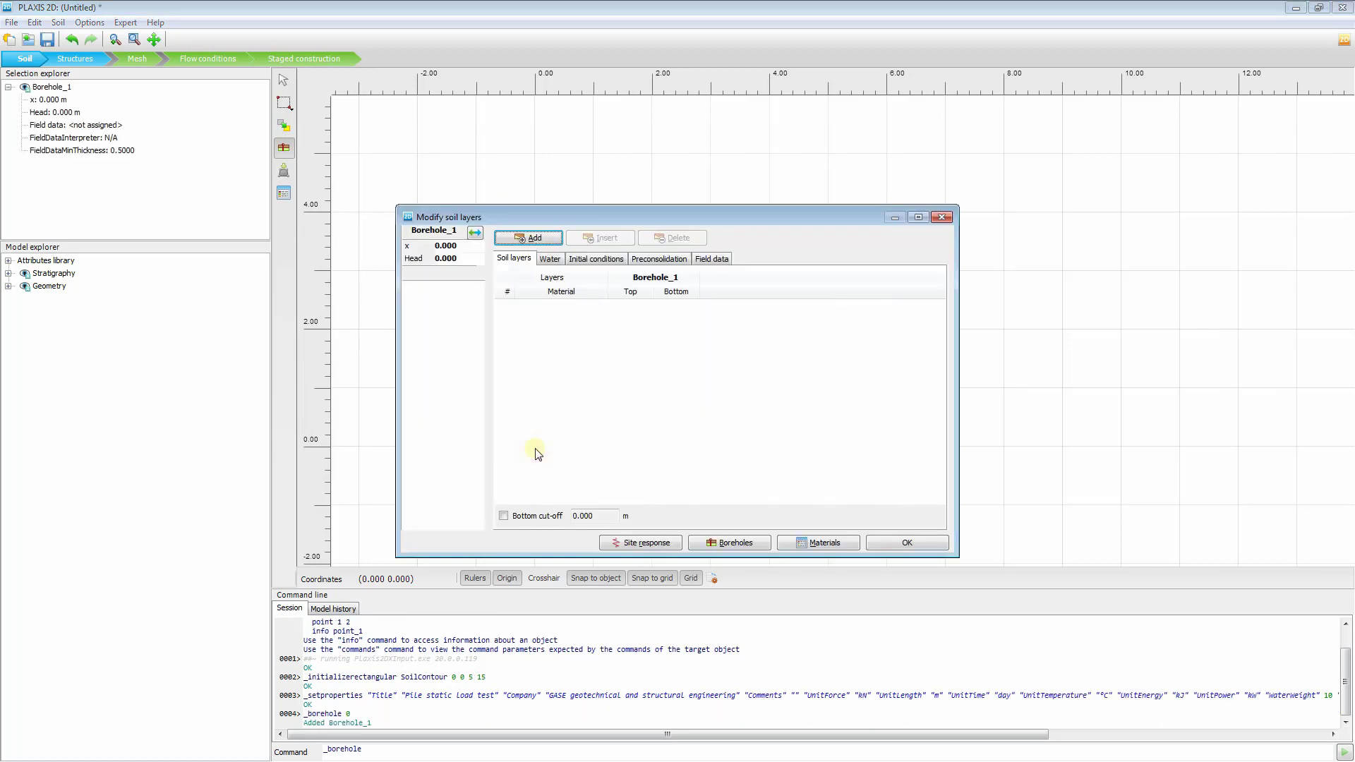
{"action": "left_click", "coordinate": [535, 239]}
{"action": "left_click", "coordinate": [535, 239]}
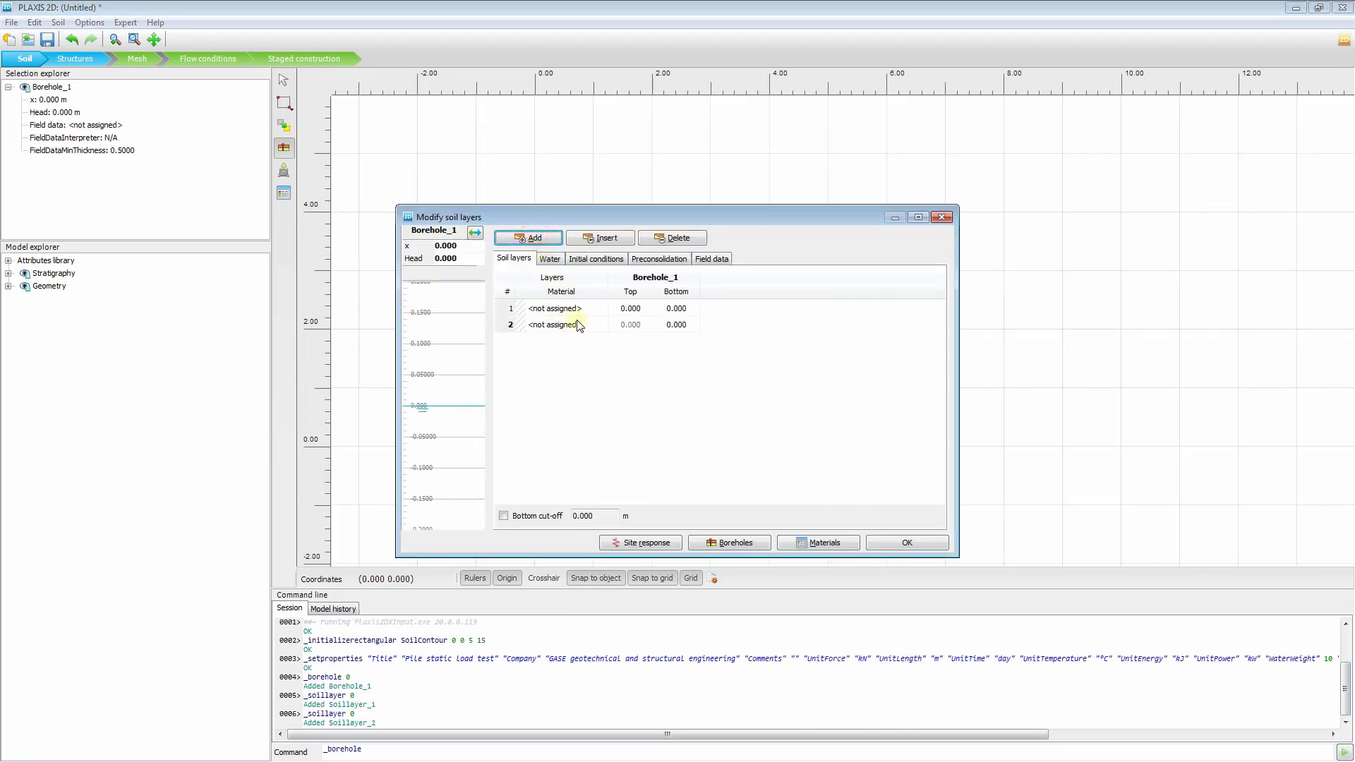
Create a new material for the first soil layer and name it "Soil"
{"action": "left_click", "coordinate": [571, 308]}
{"action": "left_click", "coordinate": [601, 308]}
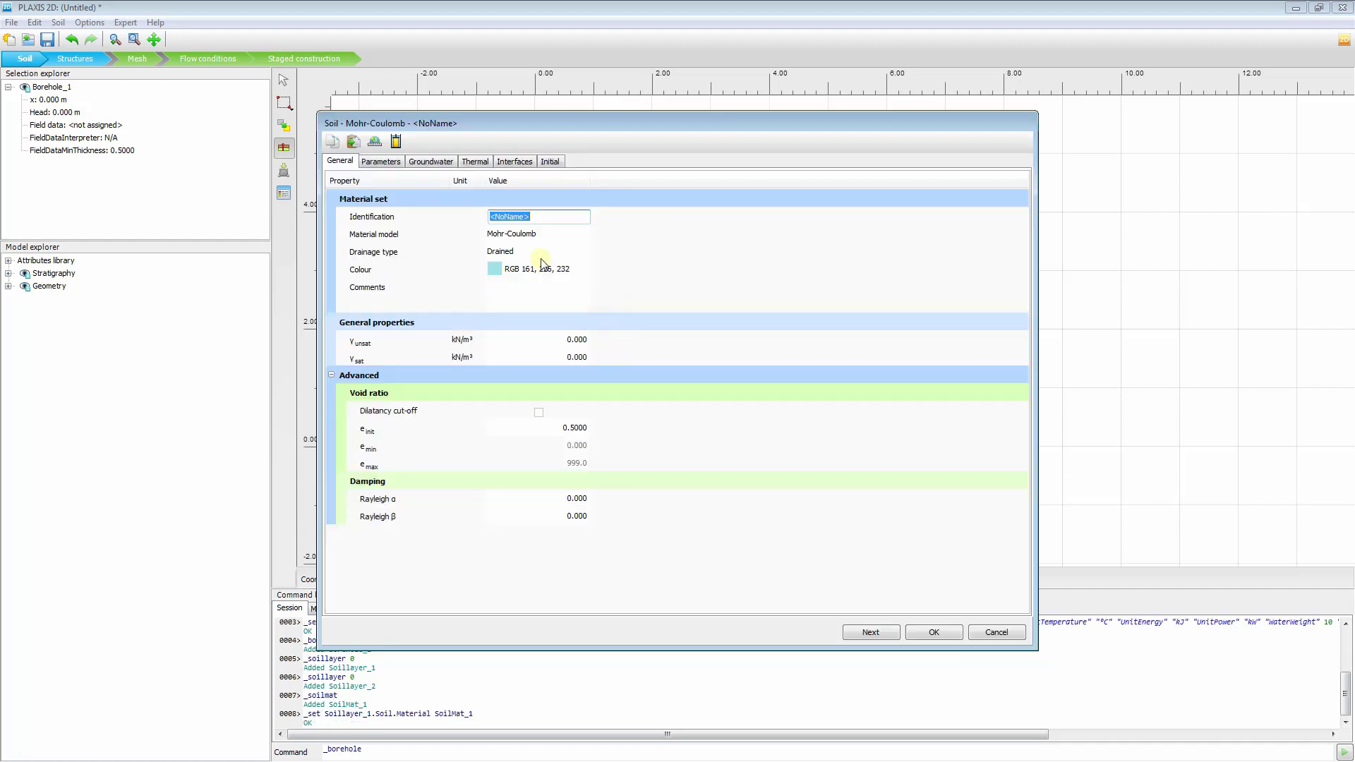
{"action": "left_click", "coordinate": [538, 222]}
{"action": "type", "text": "Soil"}
Set the Soil material's unsaturated unit weight to 18 kN/m³ and its saturated unit weight to 20 kN/m³
{"action": "left_click", "coordinate": [573, 344]}
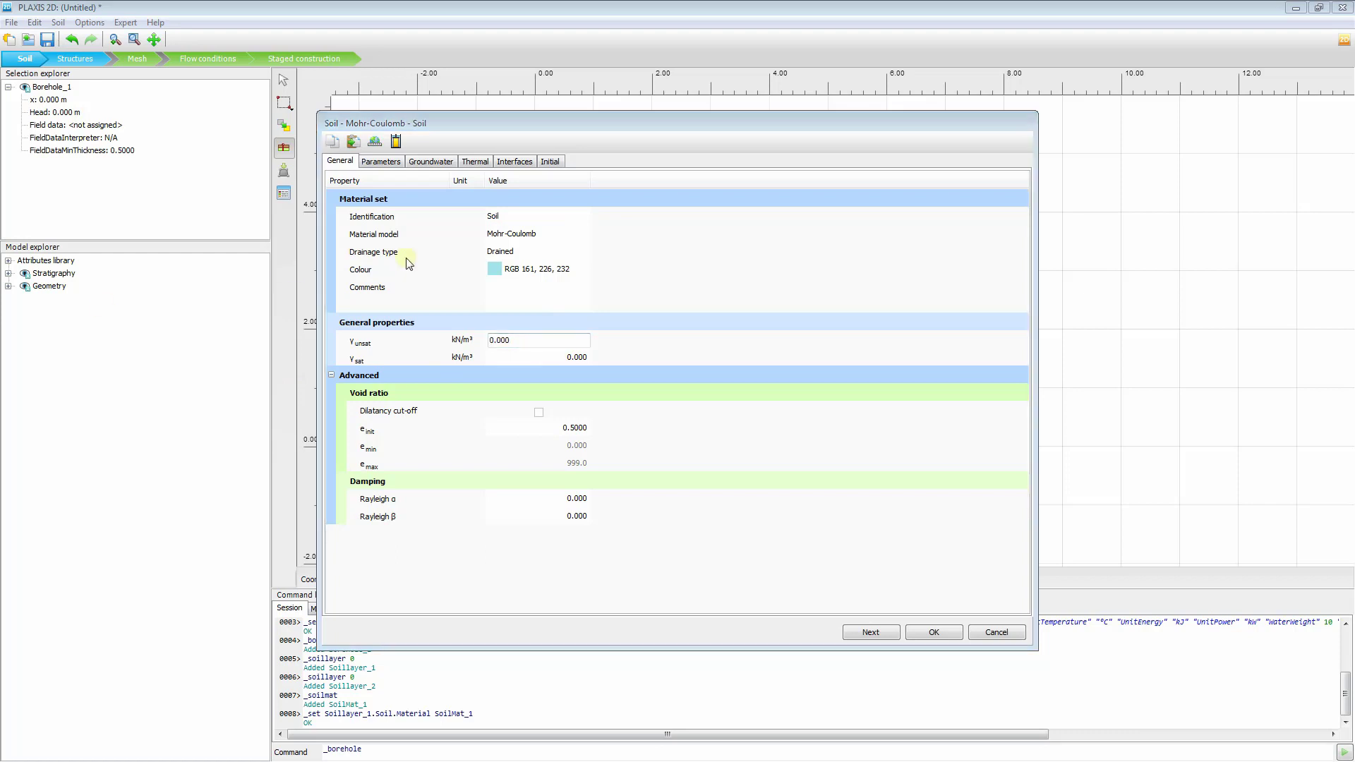
{"action": "left_click", "coordinate": [525, 340]}
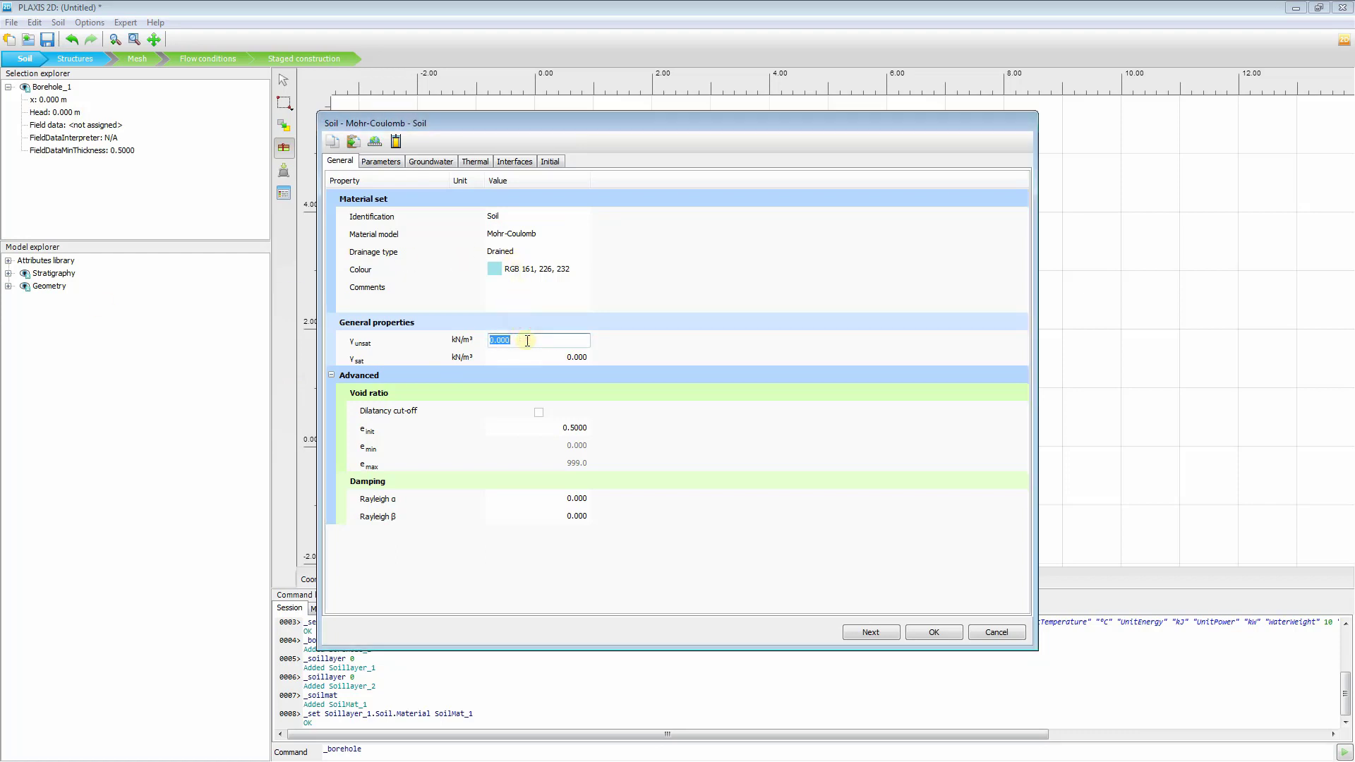
{"action": "type", "text": "18"}
{"action": "key", "text": "Tab"}
{"action": "type", "text": "20"}
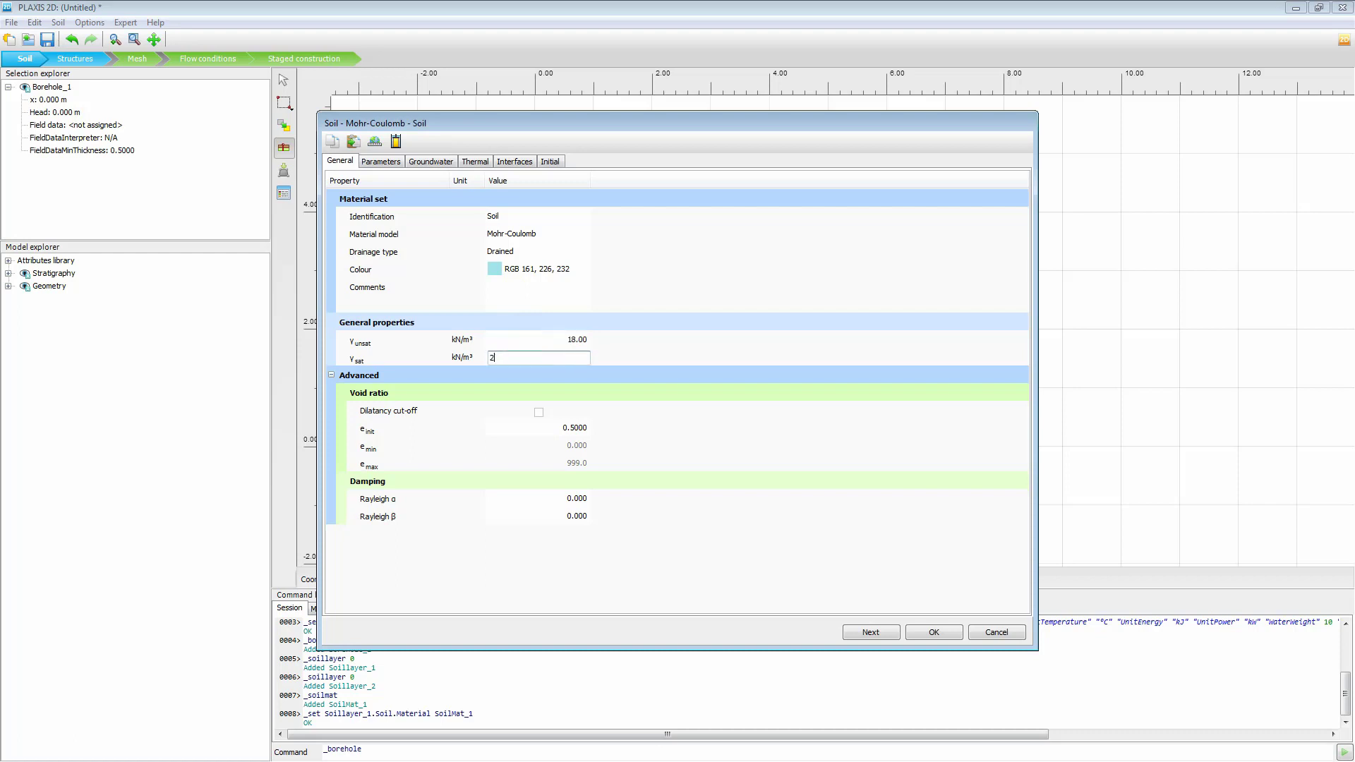
{"action": "key", "text": "Tab"}
Set the Soil material's stiffness E' to 3e3 kN/m² and its Poisson's ratio to 0.3
{"action": "left_click", "coordinate": [382, 162]}
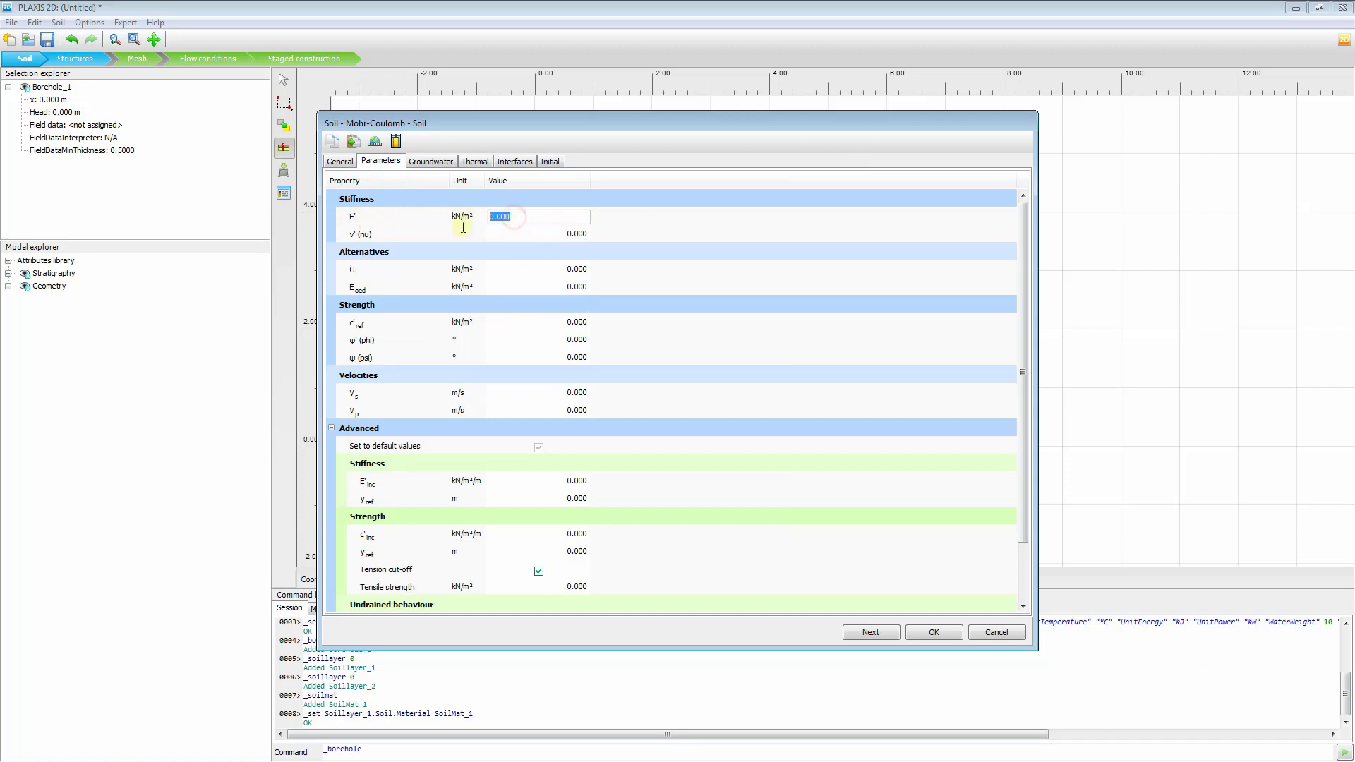
{"action": "type", "text": "3e3"}
{"action": "left_click", "coordinate": [516, 233]}
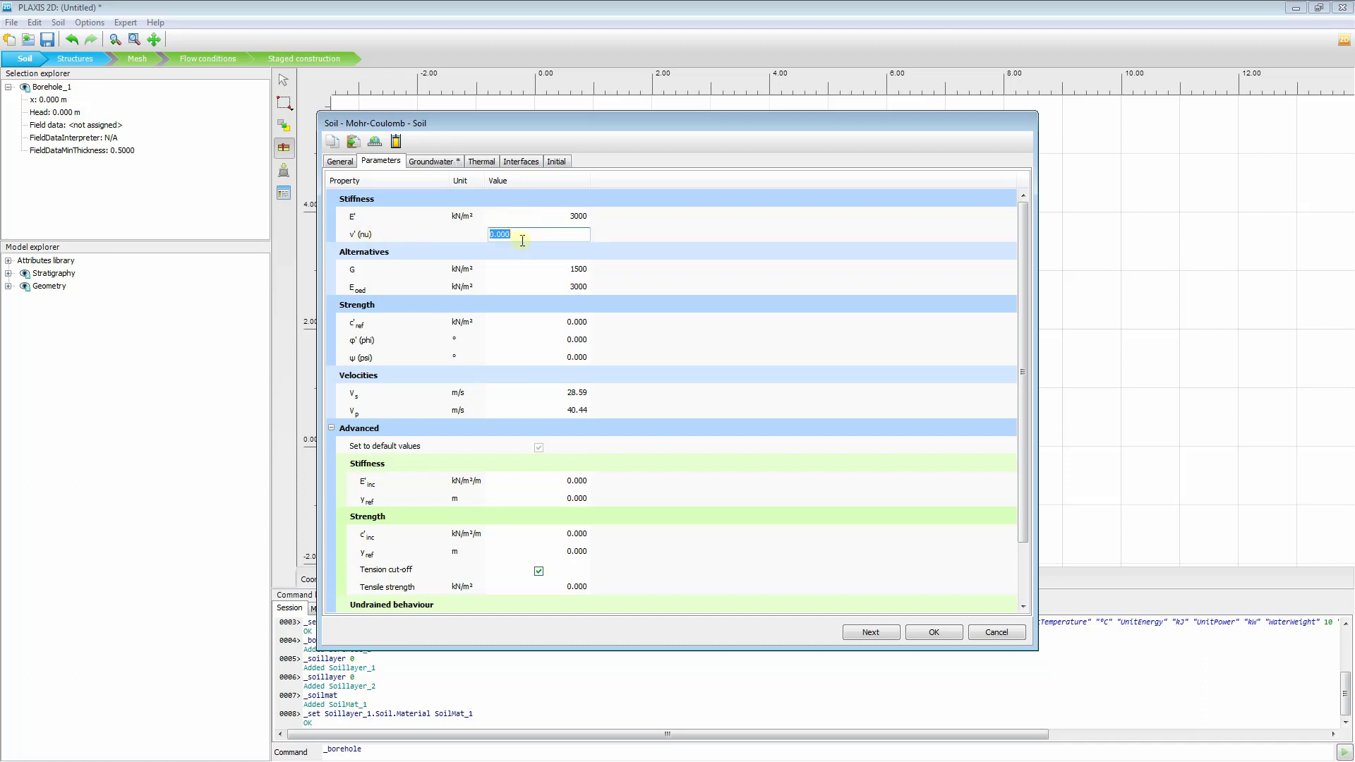
{"action": "type", "text": "0.3"}
{"action": "key", "text": "Tab"}
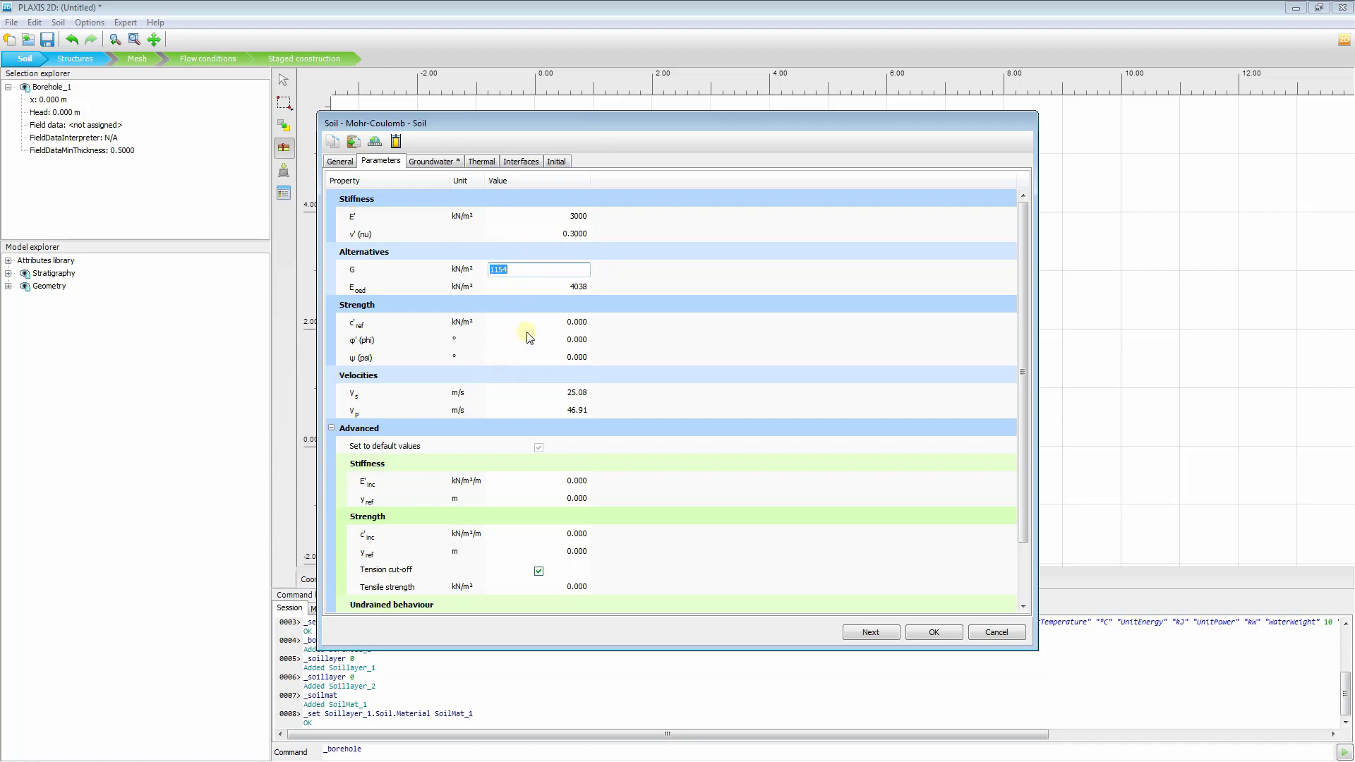
Set the Soil material's cohesion to 21 kN/m² and friction angle to 30°, and save it with the default interface settings
{"action": "left_click", "coordinate": [558, 322]}
{"action": "type", "text": "21"}
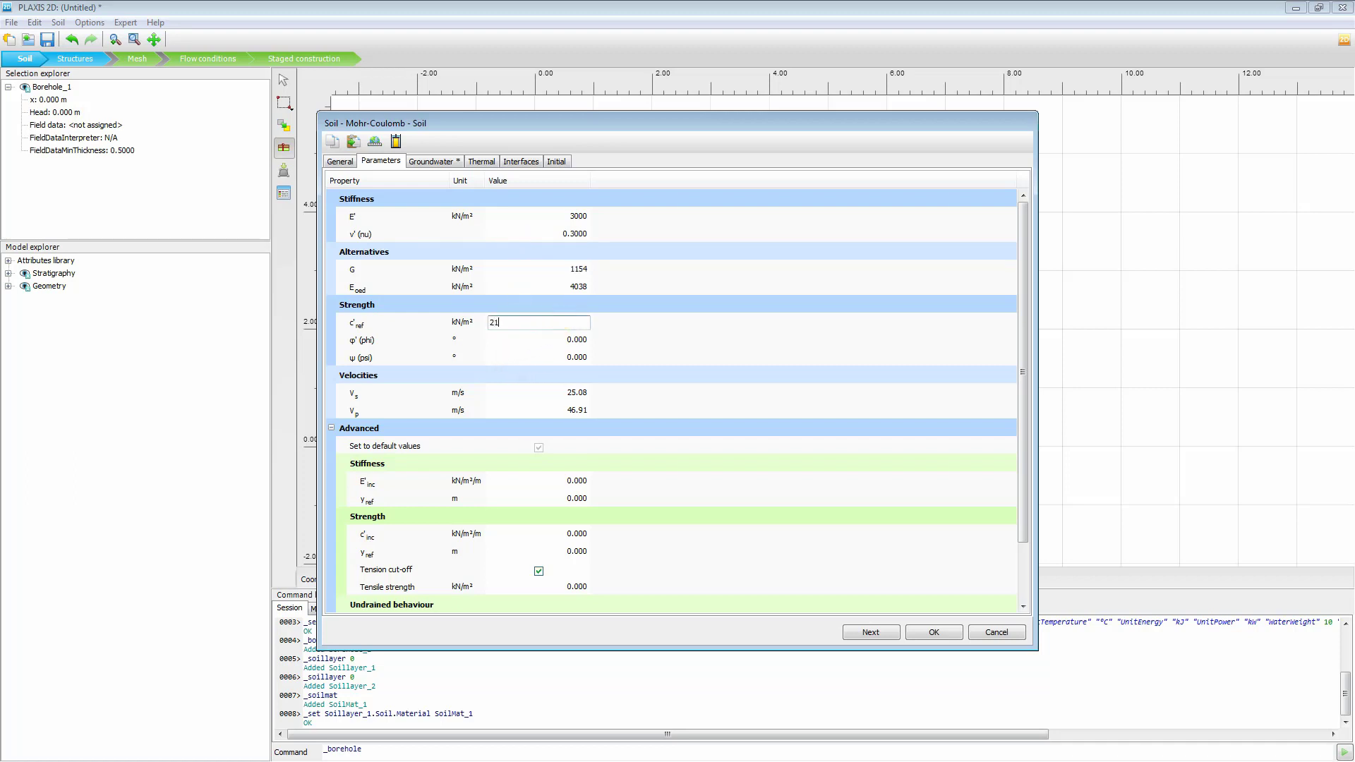
{"action": "key", "text": "Tab"}
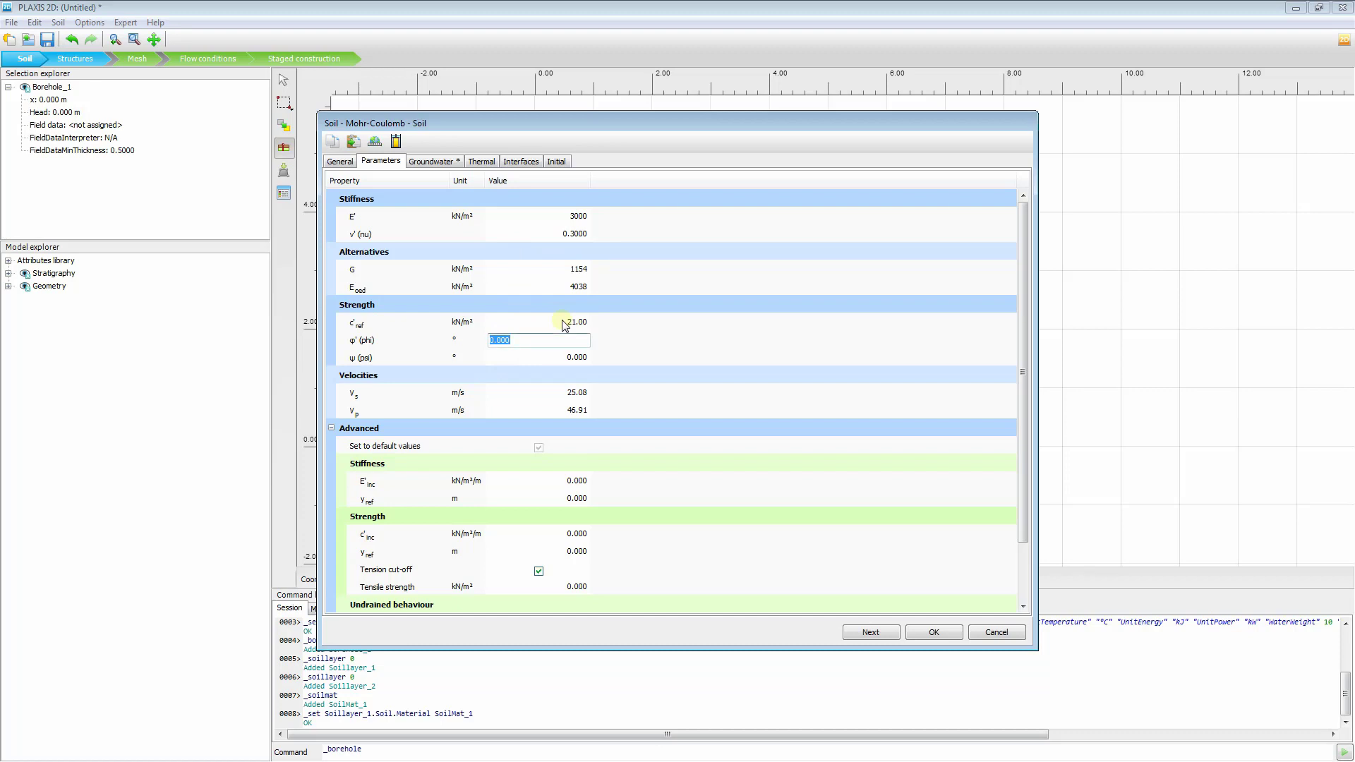
{"action": "type", "text": "30"}
{"action": "key", "text": "Tab"}
{"action": "left_click", "coordinate": [563, 322]}
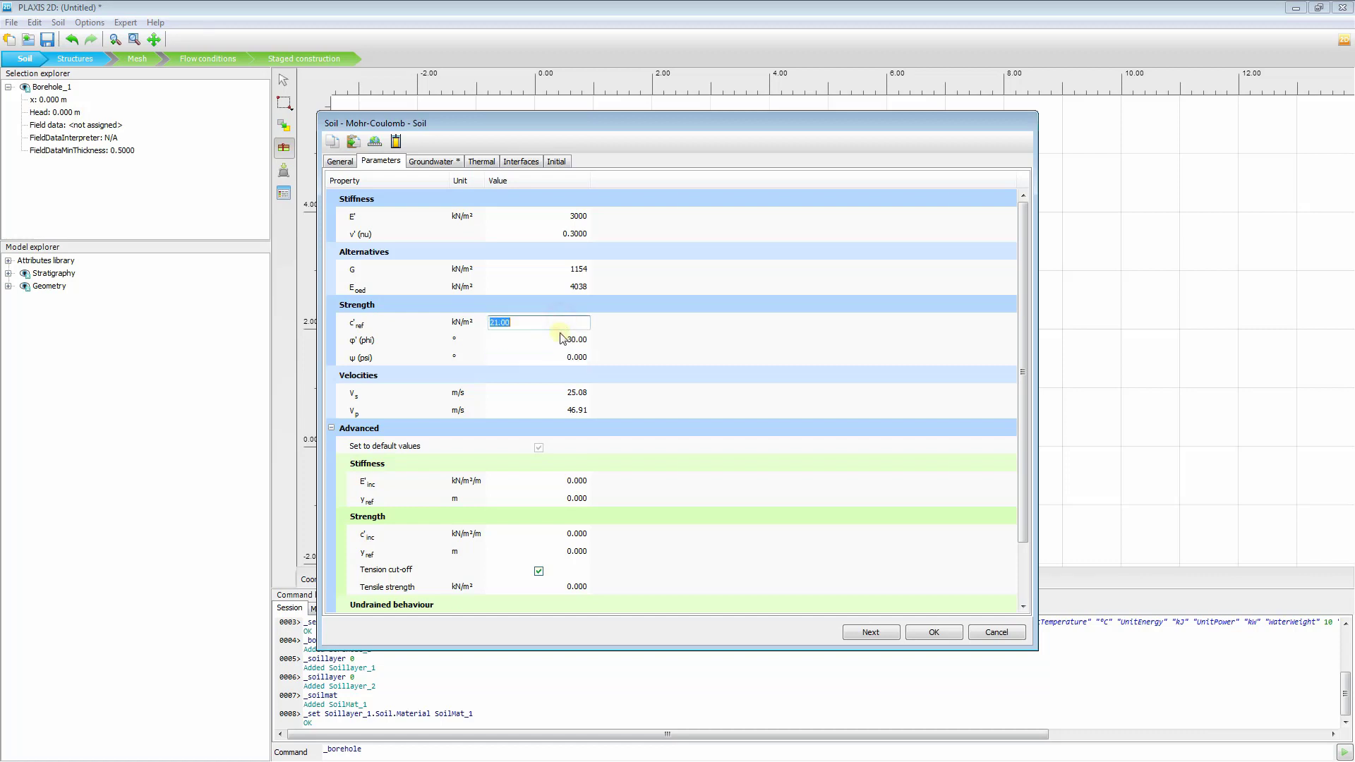
{"action": "left_click", "coordinate": [552, 340]}
{"action": "left_click", "coordinate": [522, 161]}
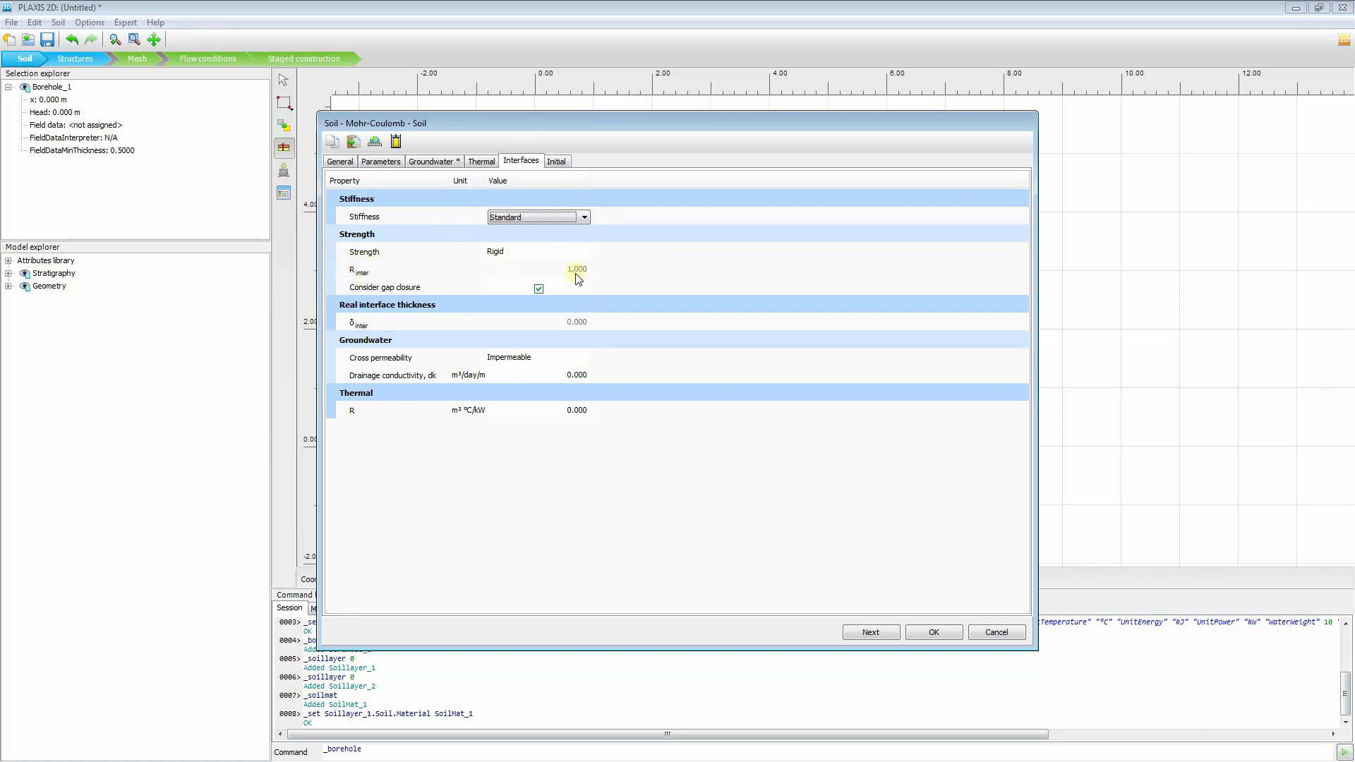
{"action": "left_click", "coordinate": [934, 632]}
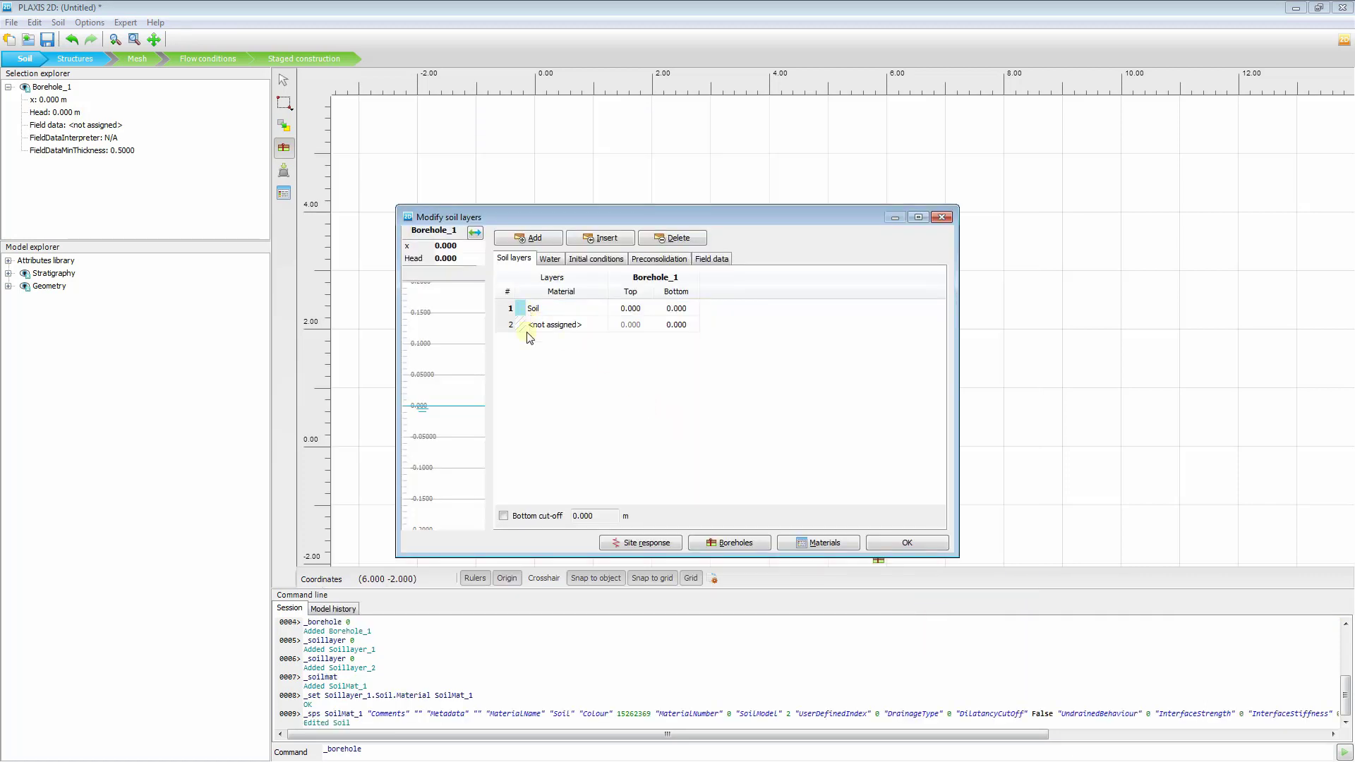
Create a new material for the second soil layer and name it "Rock"
{"action": "left_click", "coordinate": [544, 325]}
{"action": "left_click", "coordinate": [602, 324]}
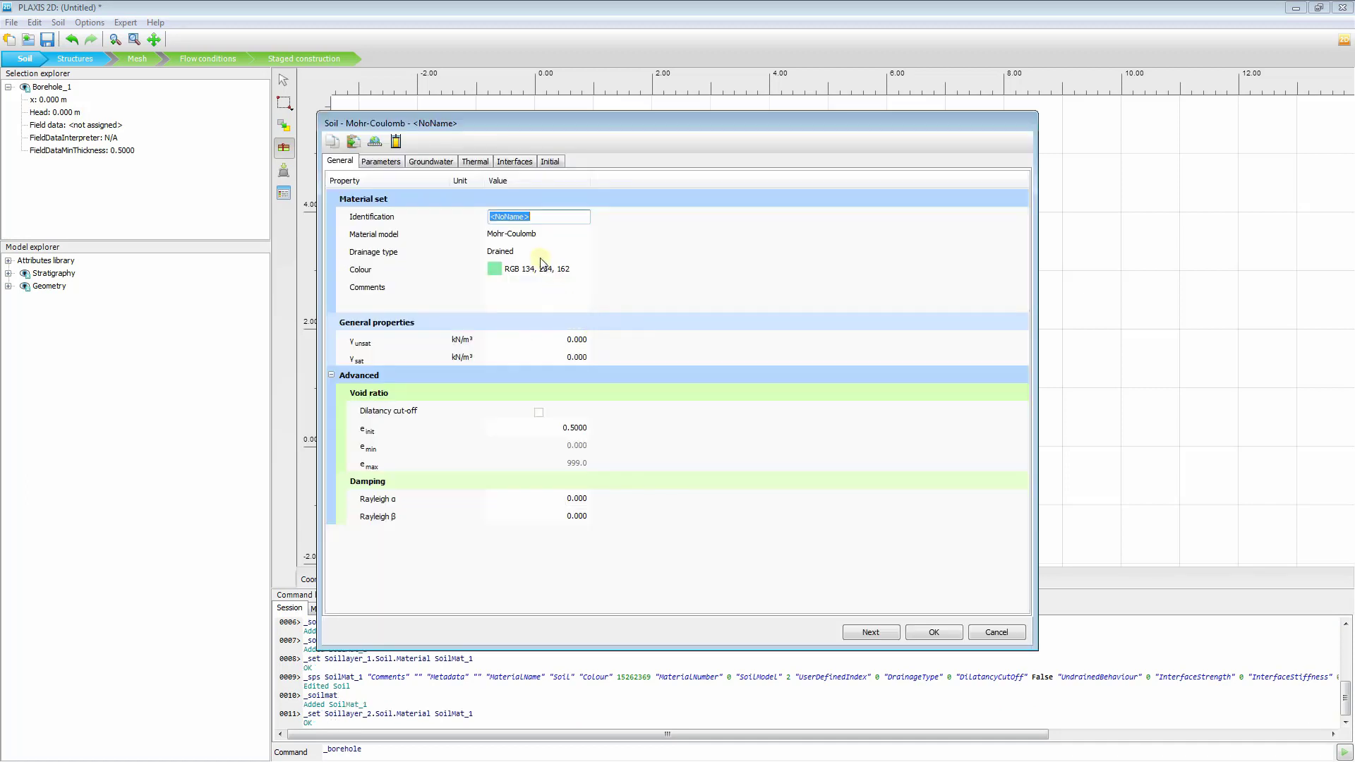
{"action": "type", "text": "Rock"}
Set the Rock material's unsaturated unit weight to 24 kN/m³ and its saturated unit weight to 26 kN/m³
{"action": "left_click", "coordinate": [569, 340]}
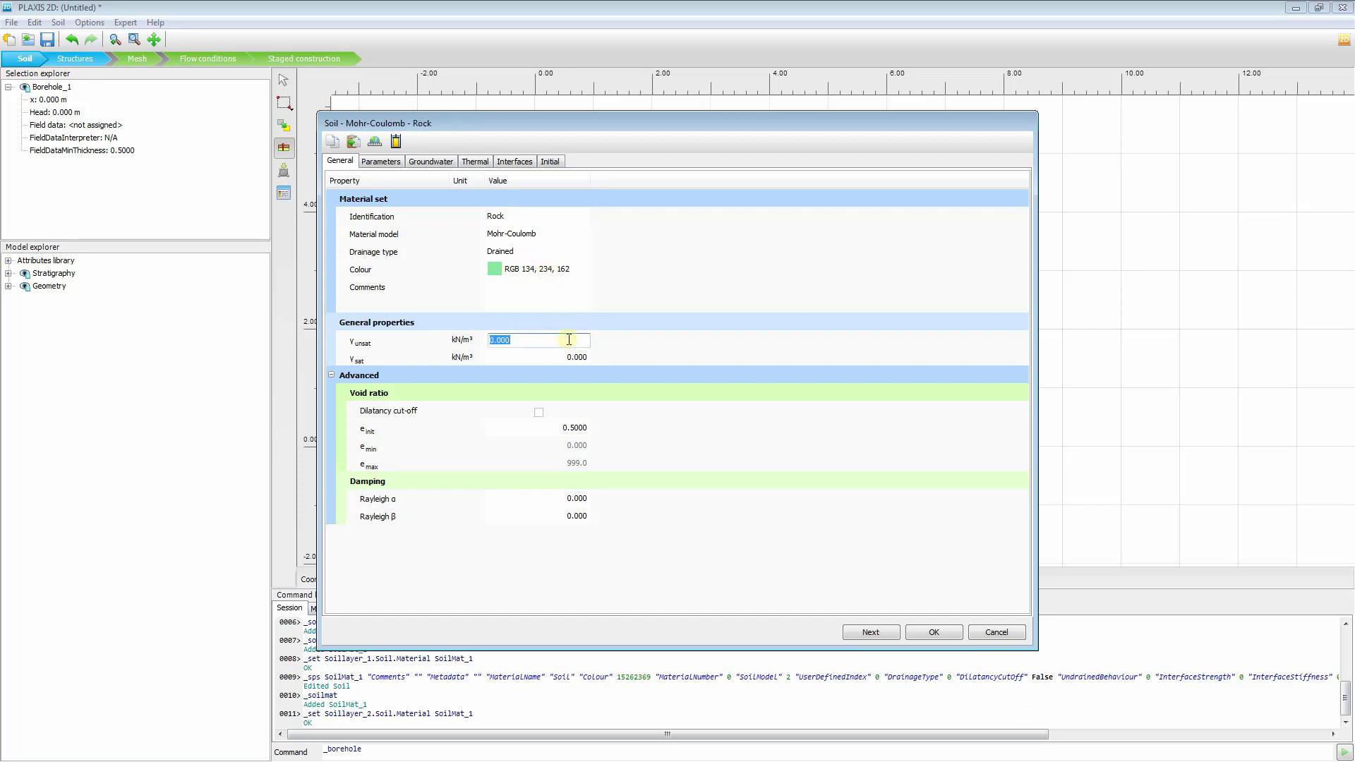
{"action": "type", "text": "24"}
{"action": "key", "text": "Tab"}
{"action": "type", "text": "26"}
{"action": "key", "text": "Tab"}
Set the Rock material's stiffness E' to 5e4 kN/m² and its Poisson's ratio to 0.3
{"action": "left_click", "coordinate": [382, 161]}
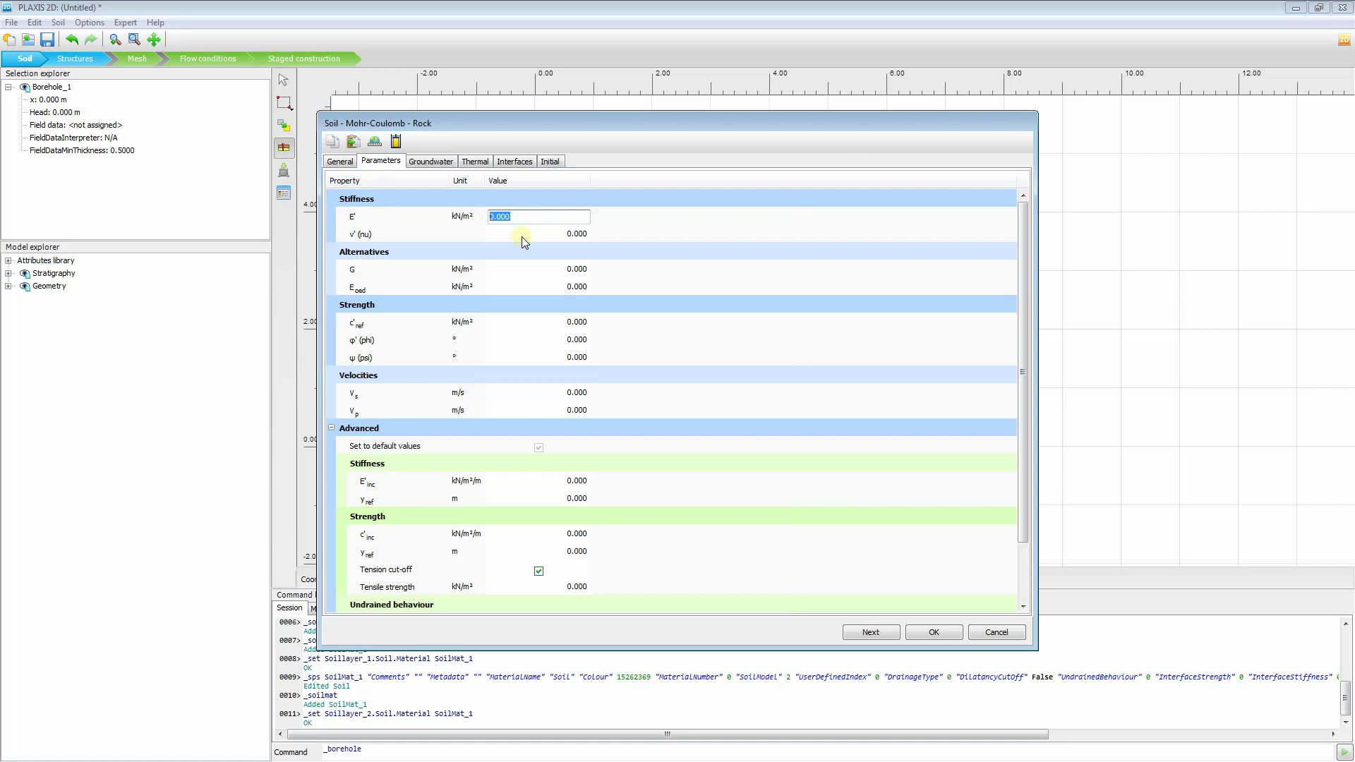
{"action": "type", "text": "5e4"}
{"action": "left_click", "coordinate": [523, 237]}
{"action": "type", "text": "0.3"}
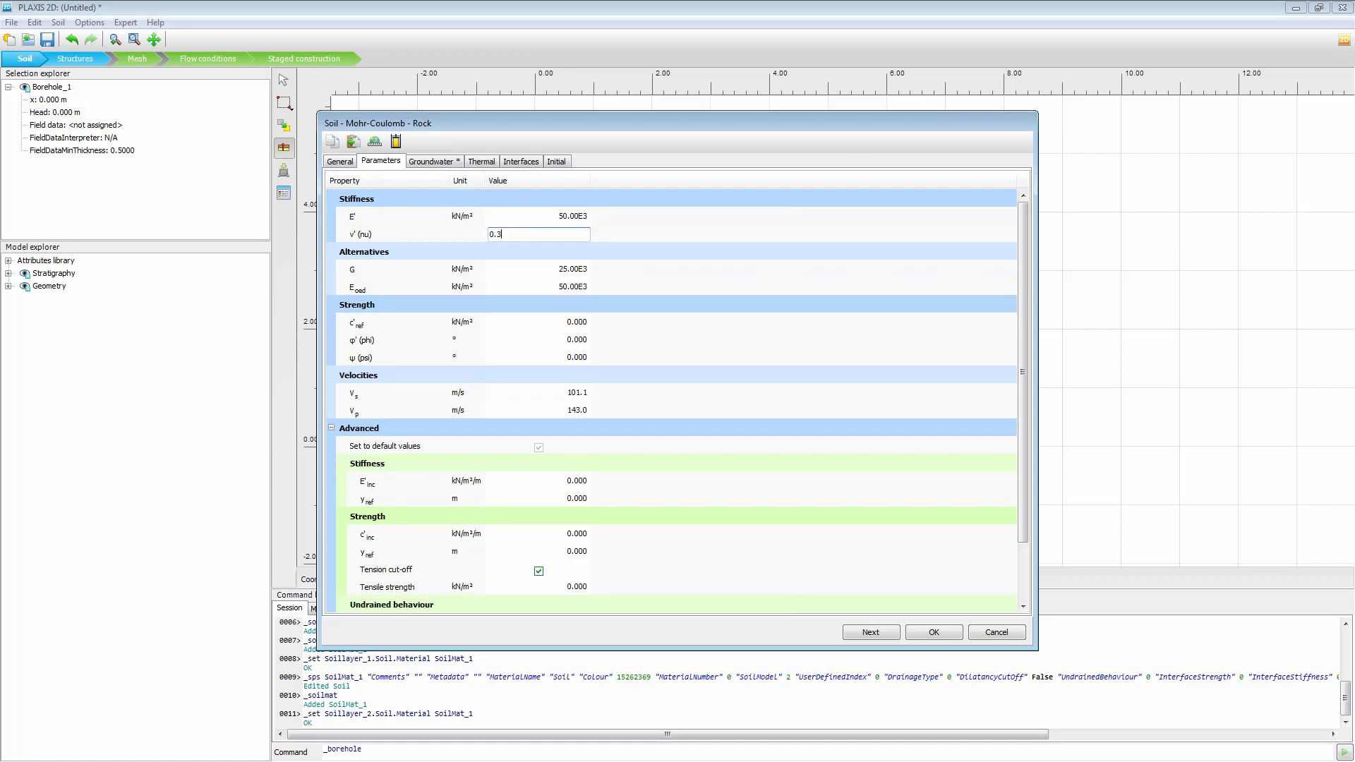
{"action": "key", "text": "Tab"}
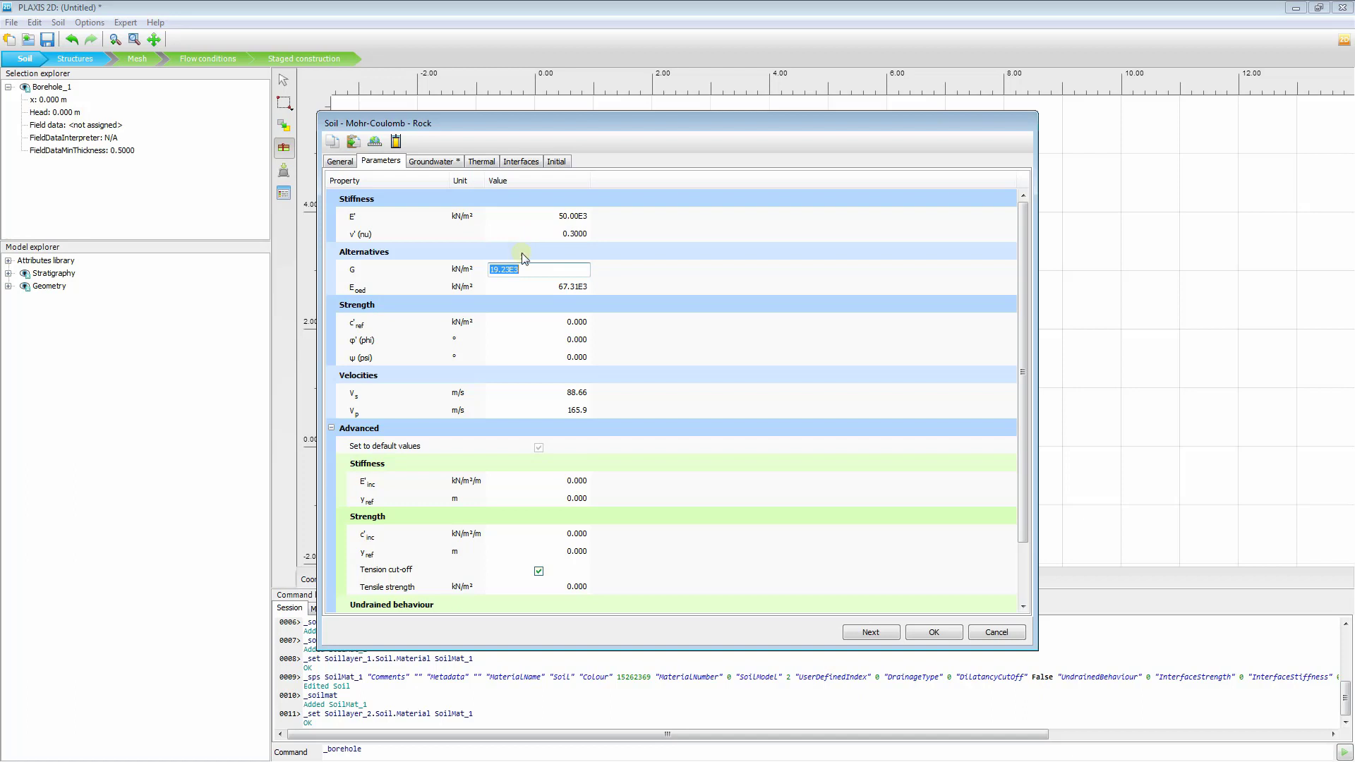
Set the Rock material's cohesion to 42 kN/m² and friction angle to 40°, and save it with the default interface settings
{"action": "left_click", "coordinate": [560, 322]}
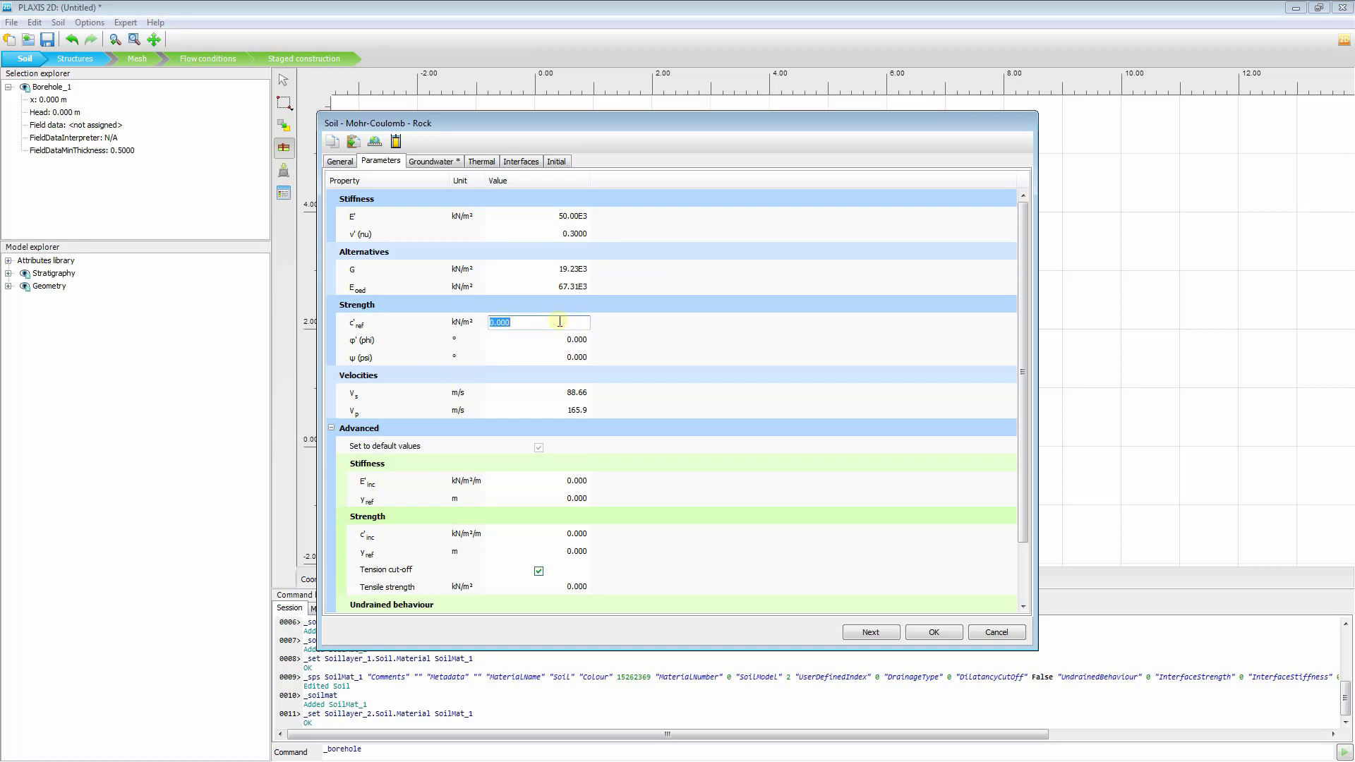
{"action": "type", "text": "42"}
{"action": "key", "text": "Tab"}
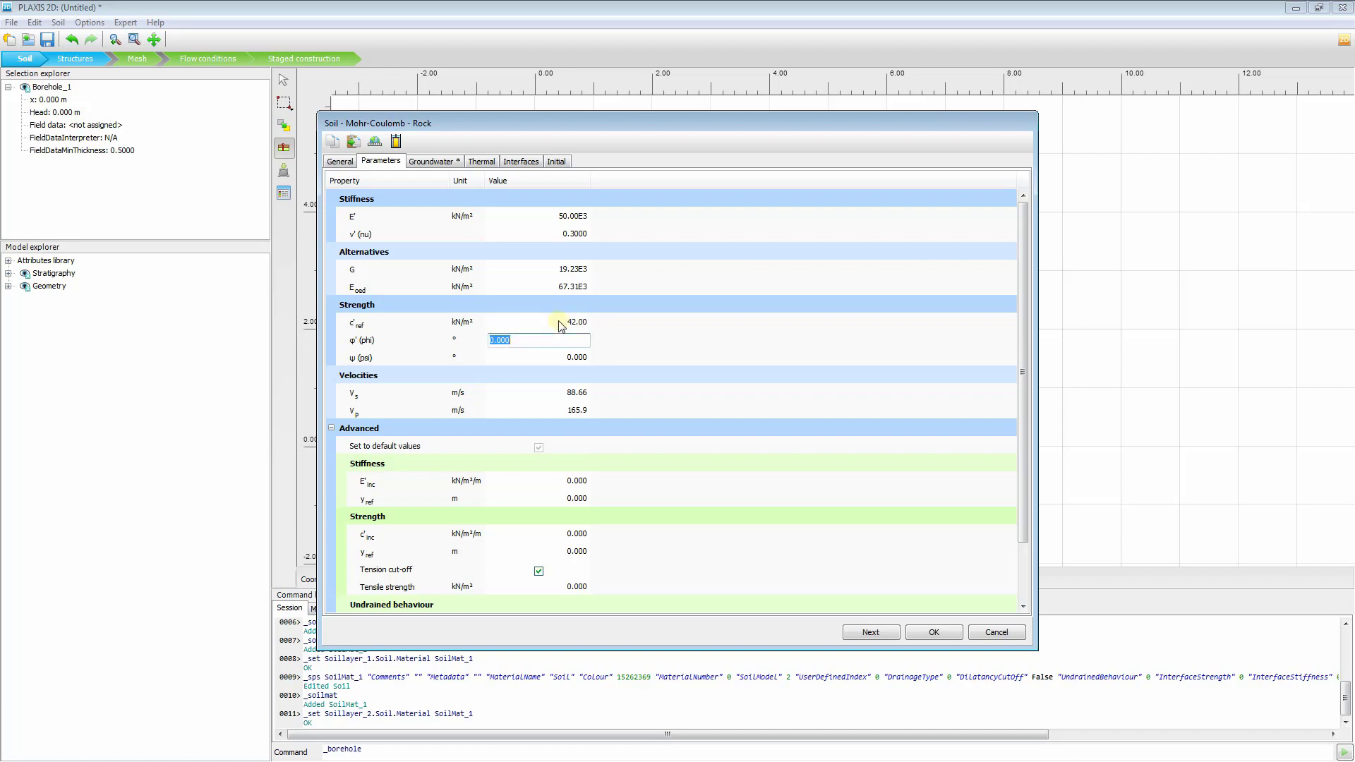
{"action": "type", "text": "40"}
{"action": "key", "text": "Tab"}
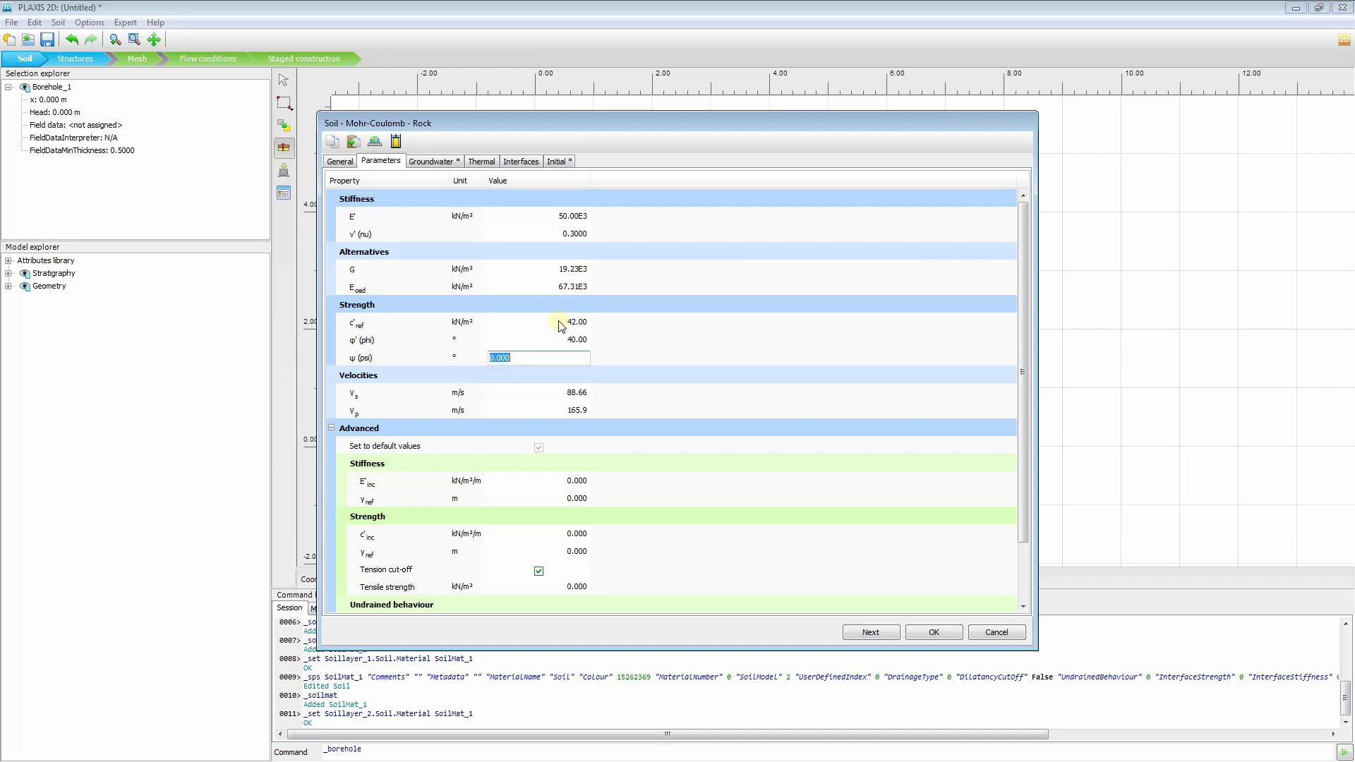
{"action": "left_click", "coordinate": [516, 165]}
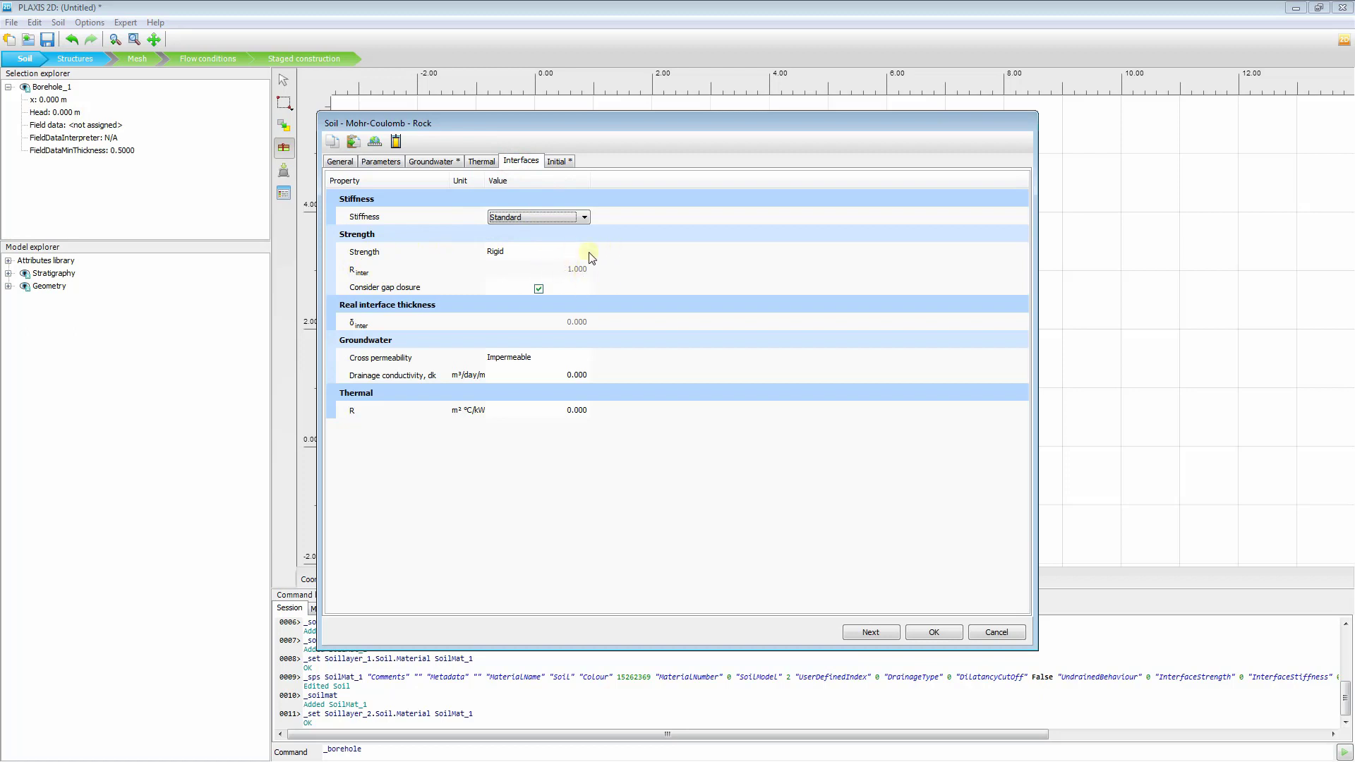
{"action": "left_click", "coordinate": [934, 633]}
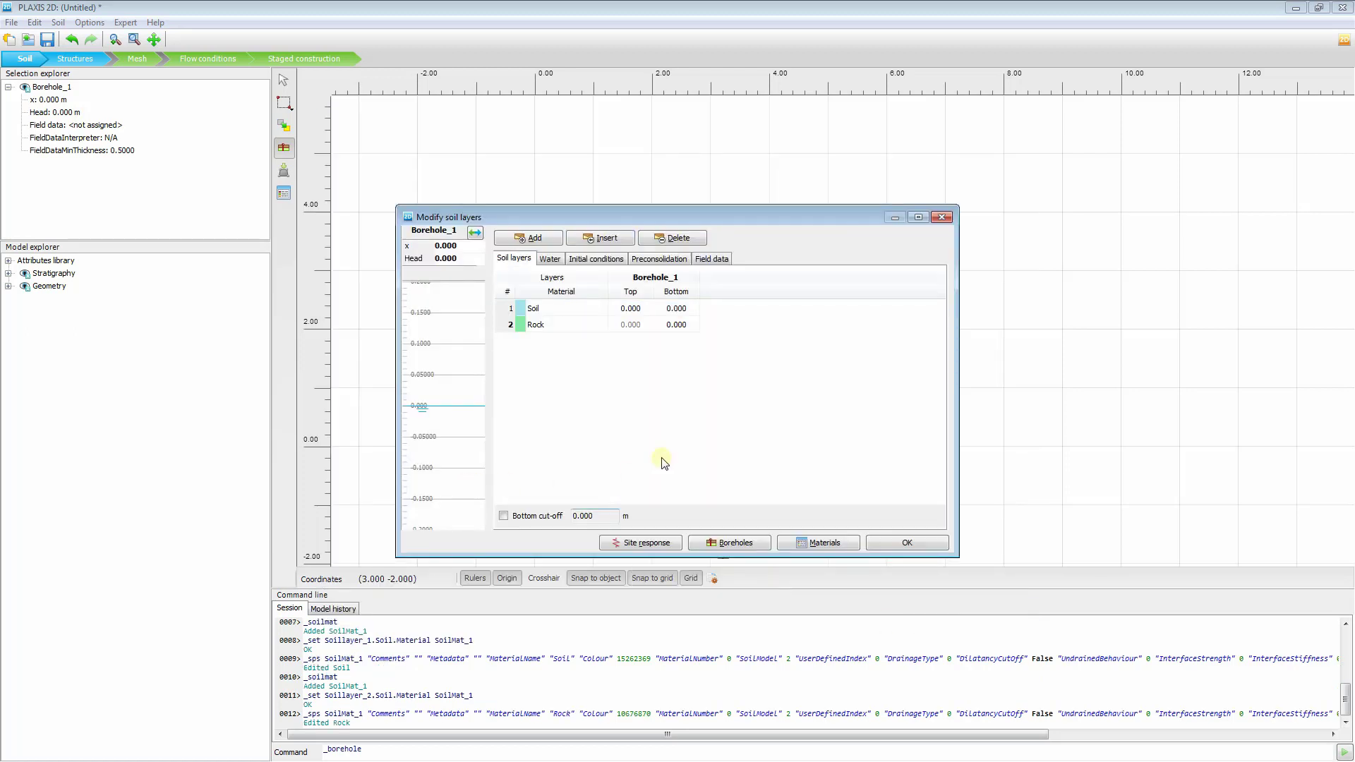
Create a new soil and interfaces material set in the project materials and name it "Pile"
{"action": "left_click", "coordinate": [821, 543]}
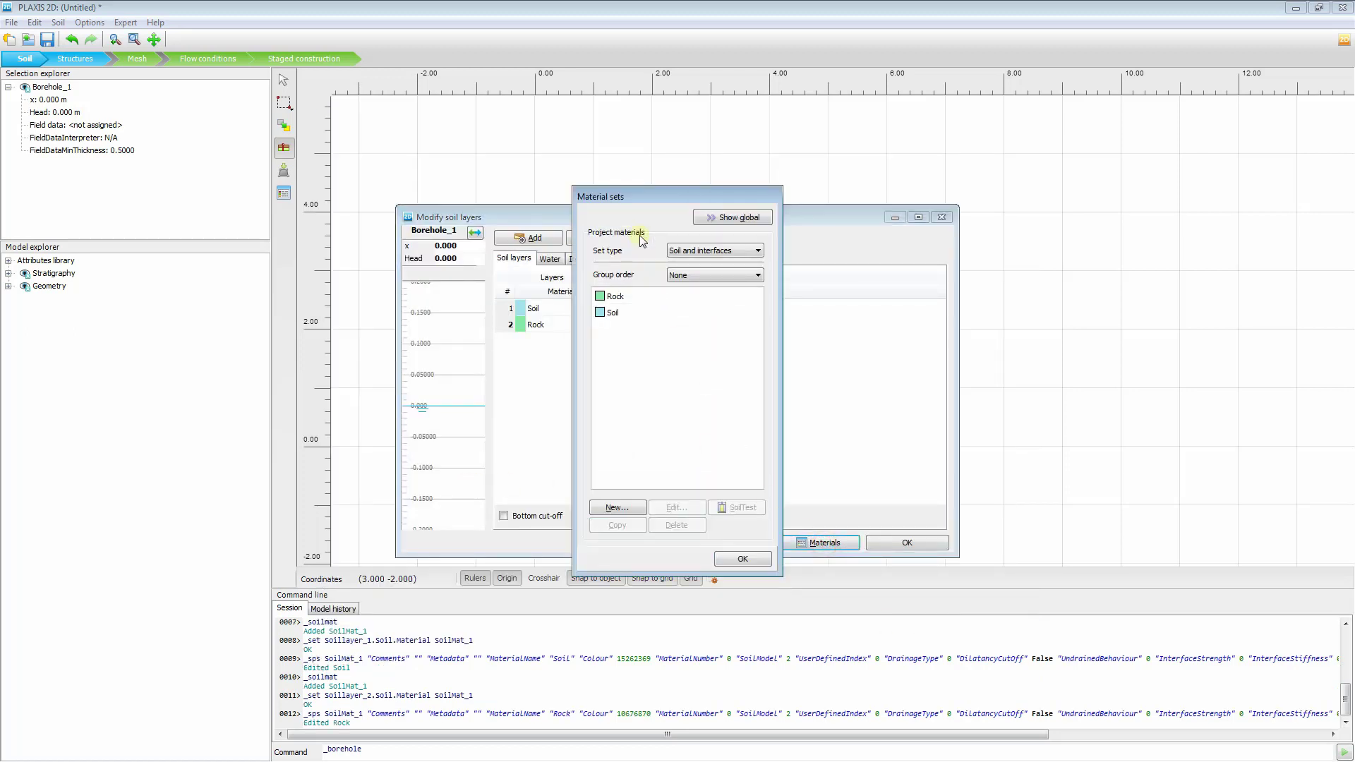
{"action": "left_click_drag", "start_coordinate": [628, 206], "coordinate": [747, 180]}
{"action": "left_click", "coordinate": [812, 224]}
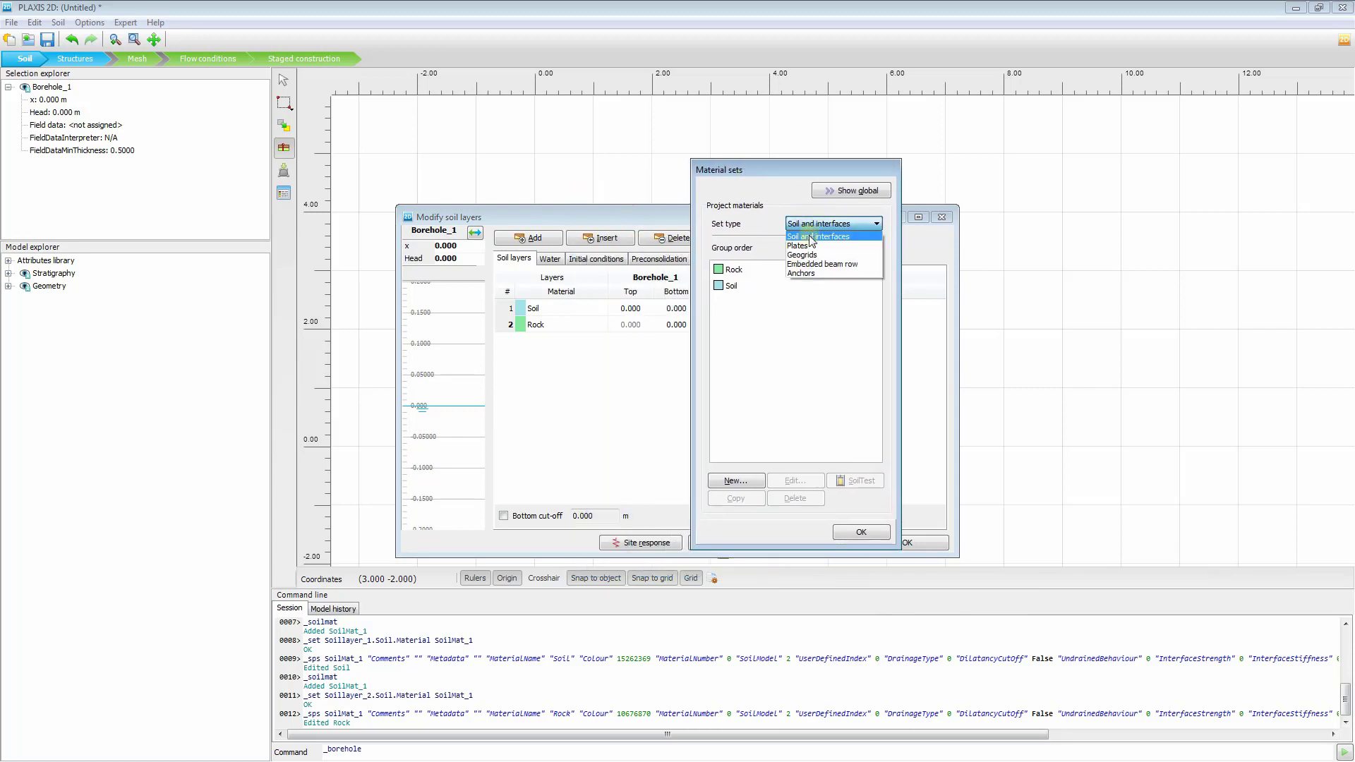
{"action": "left_click", "coordinate": [812, 238]}
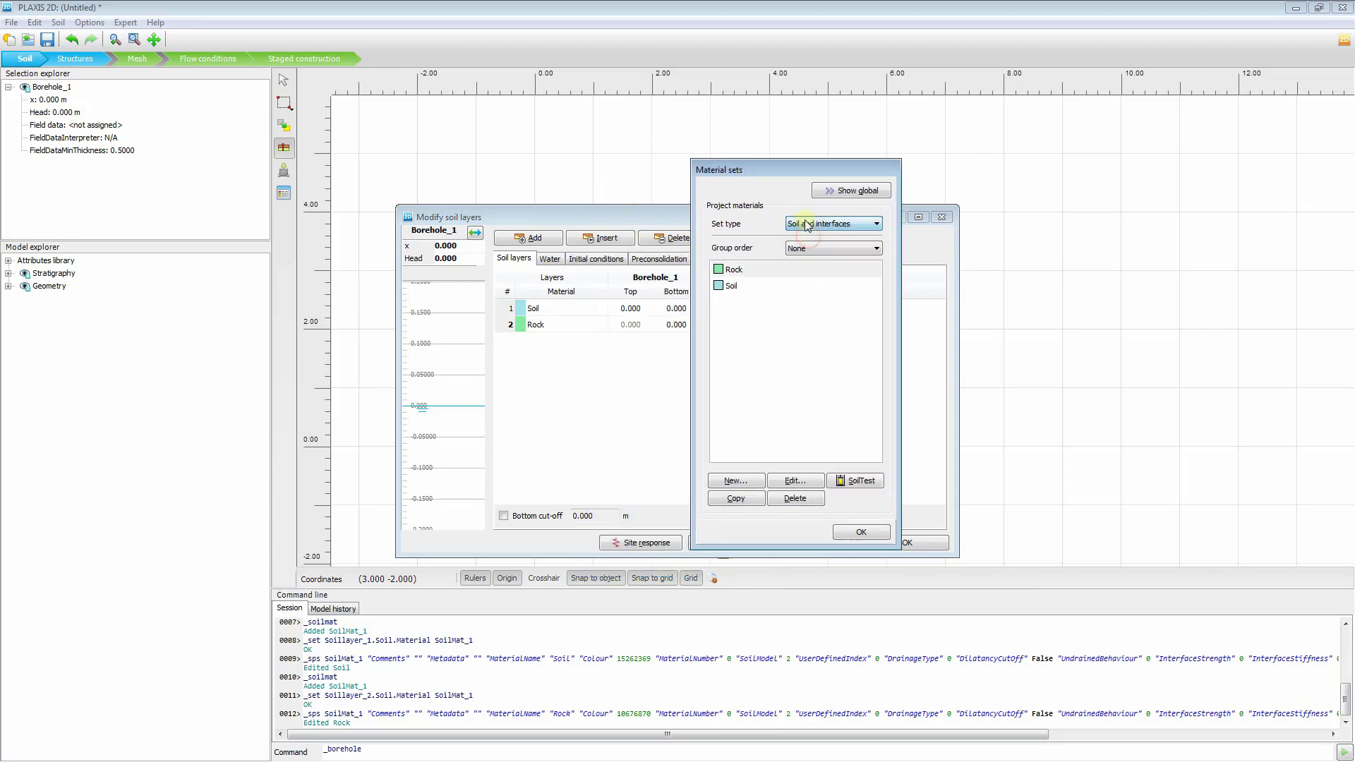
{"action": "left_click", "coordinate": [735, 481]}
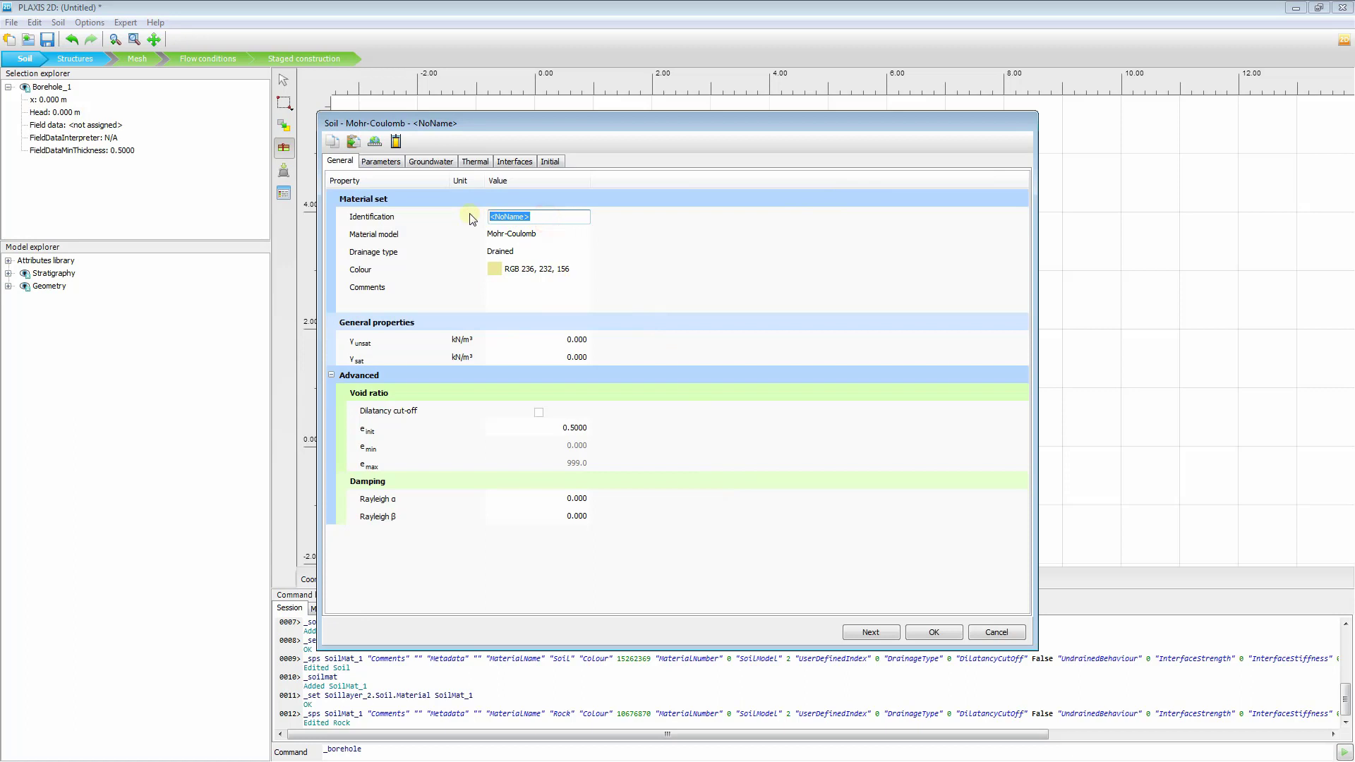
{"action": "type", "text": "Pile"}
Set the Pile's material model to Linear elastic and its drainage type to Non-porous
{"action": "left_click", "coordinate": [528, 235]}
{"action": "left_click", "coordinate": [529, 235]}
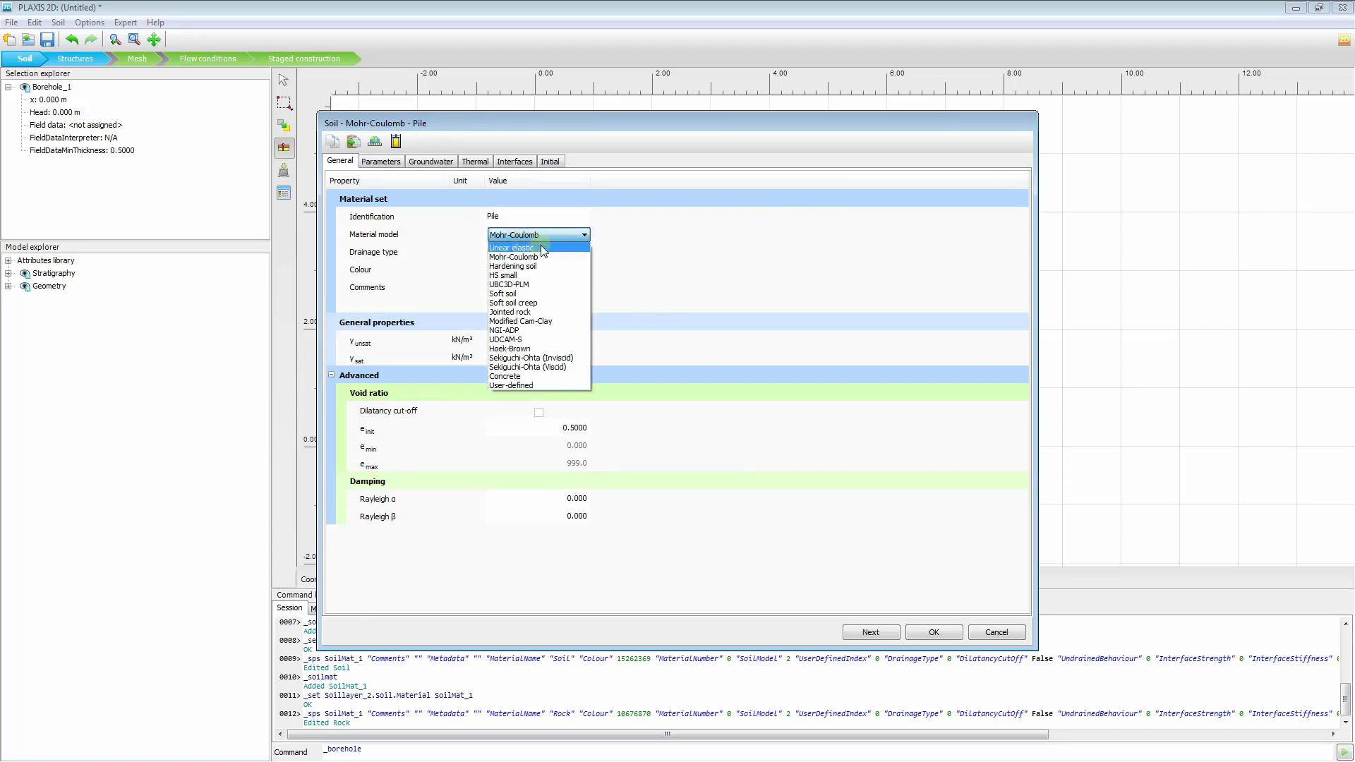
{"action": "left_click", "coordinate": [544, 248]}
{"action": "left_click", "coordinate": [526, 254]}
{"action": "left_click", "coordinate": [528, 252]}
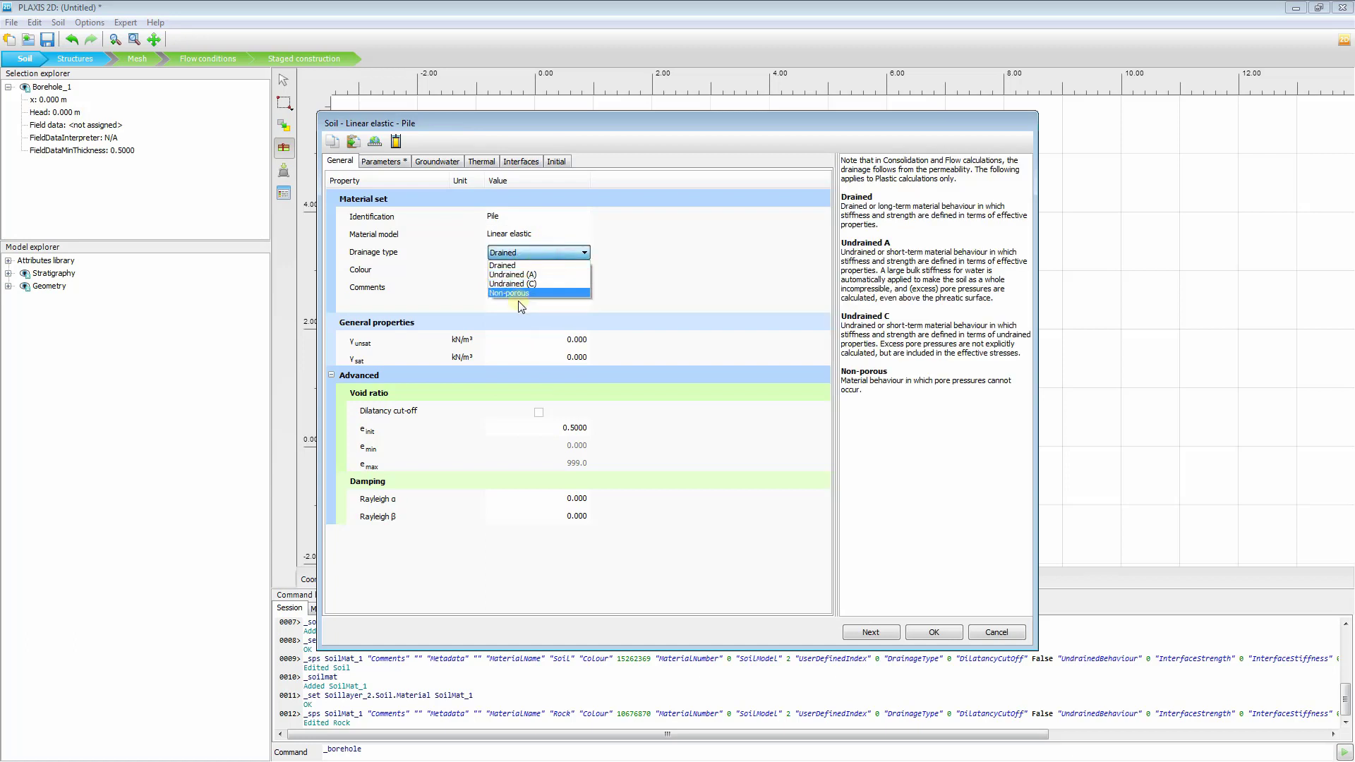
{"action": "left_click", "coordinate": [514, 293]}
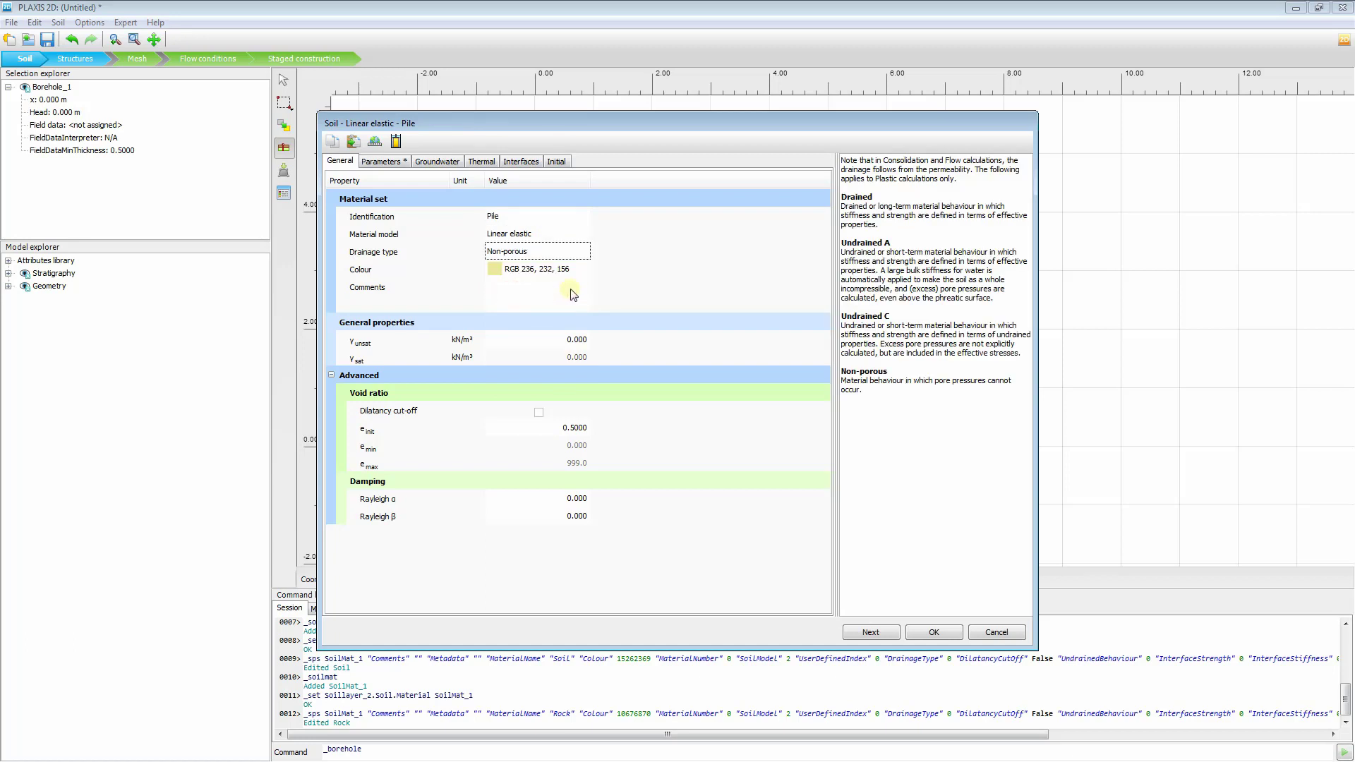
Set the Pile material's unsaturated unit weight to 25 kN/m³ and bring up its stiffness parameters
{"action": "left_click", "coordinate": [569, 342]}
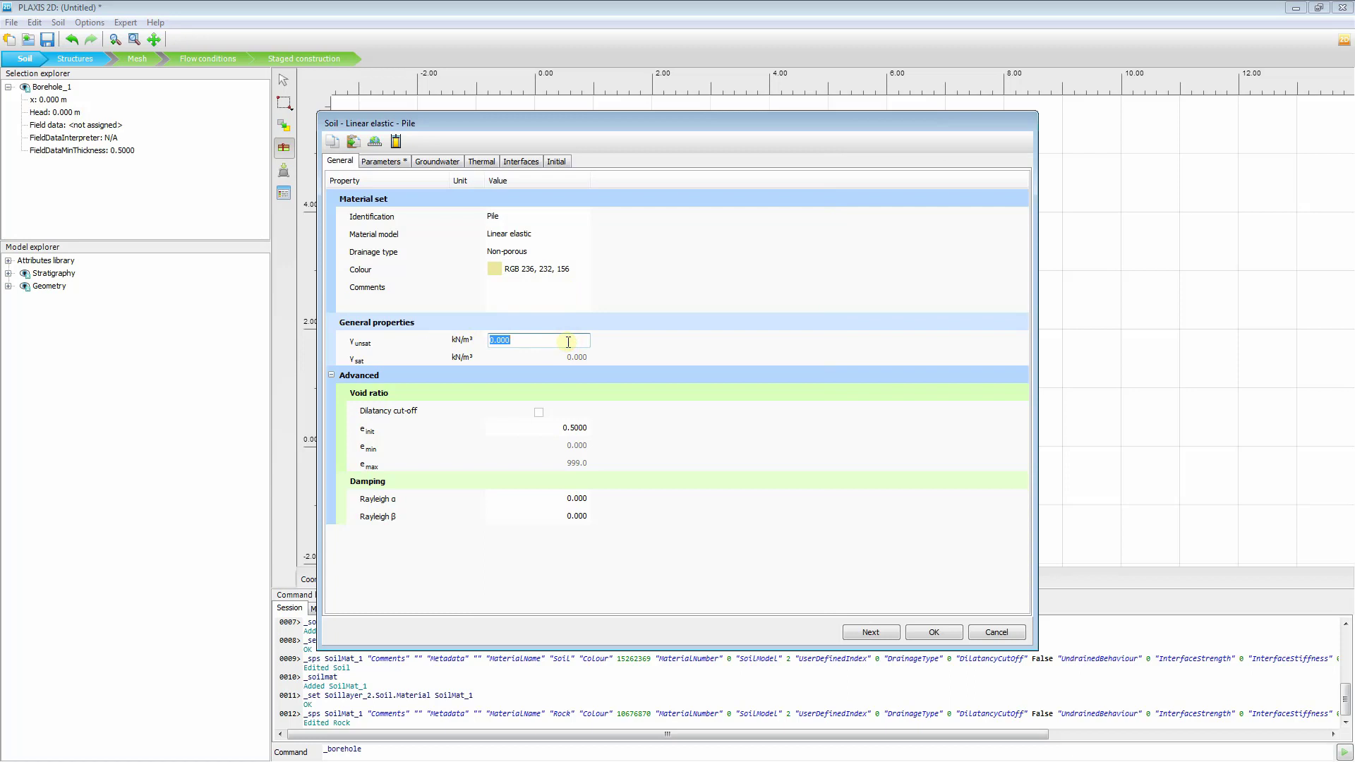
{"action": "type", "text": "25"}
{"action": "key", "text": "Tab"}
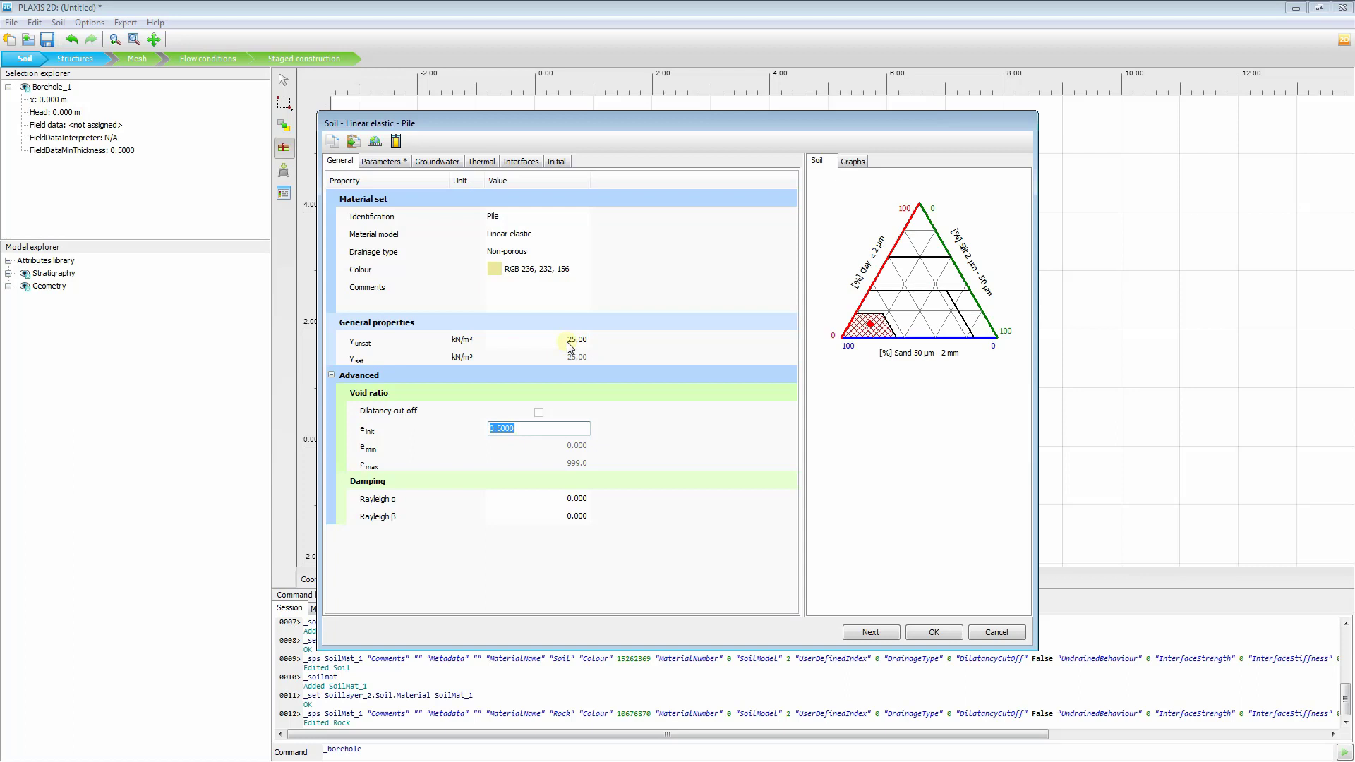
{"action": "left_click", "coordinate": [381, 161]}
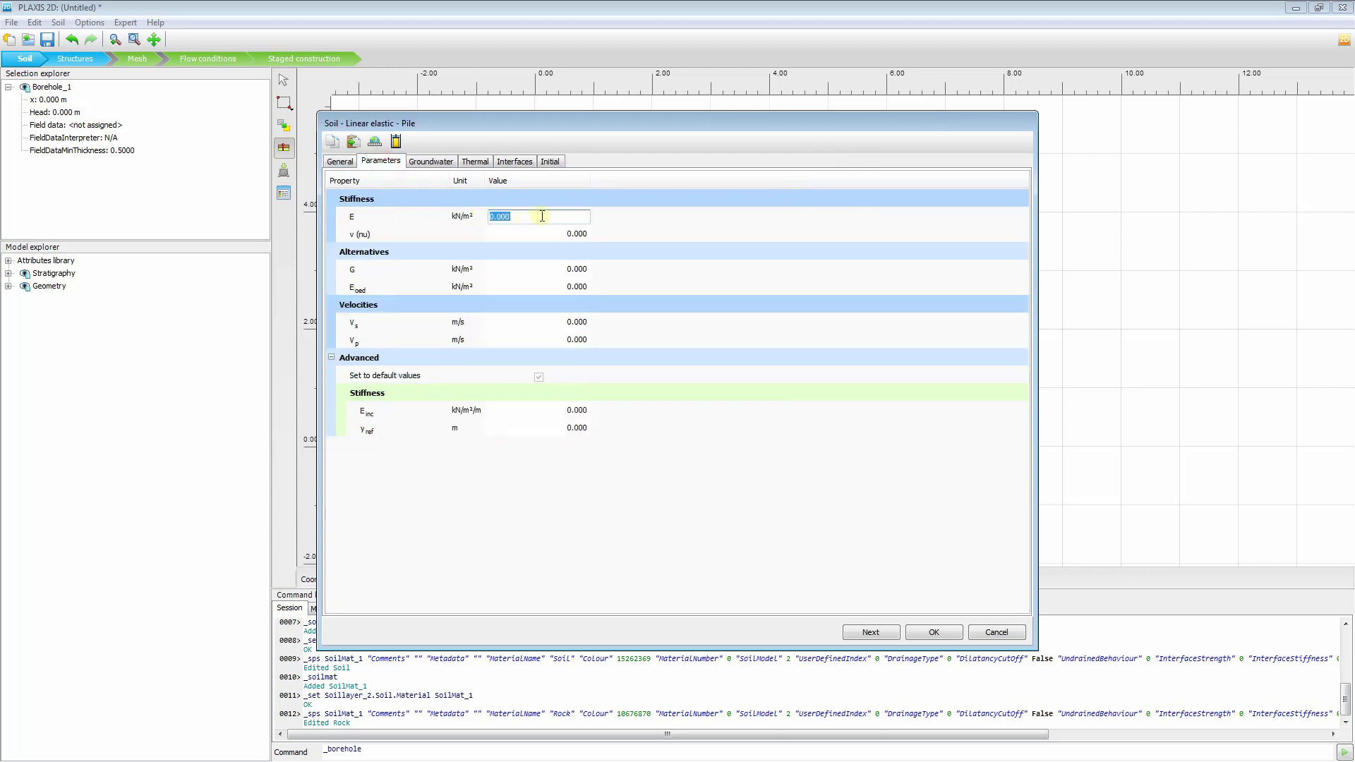
{"action": "left_click_drag", "start_coordinate": [538, 217], "coordinate": [461, 219]}
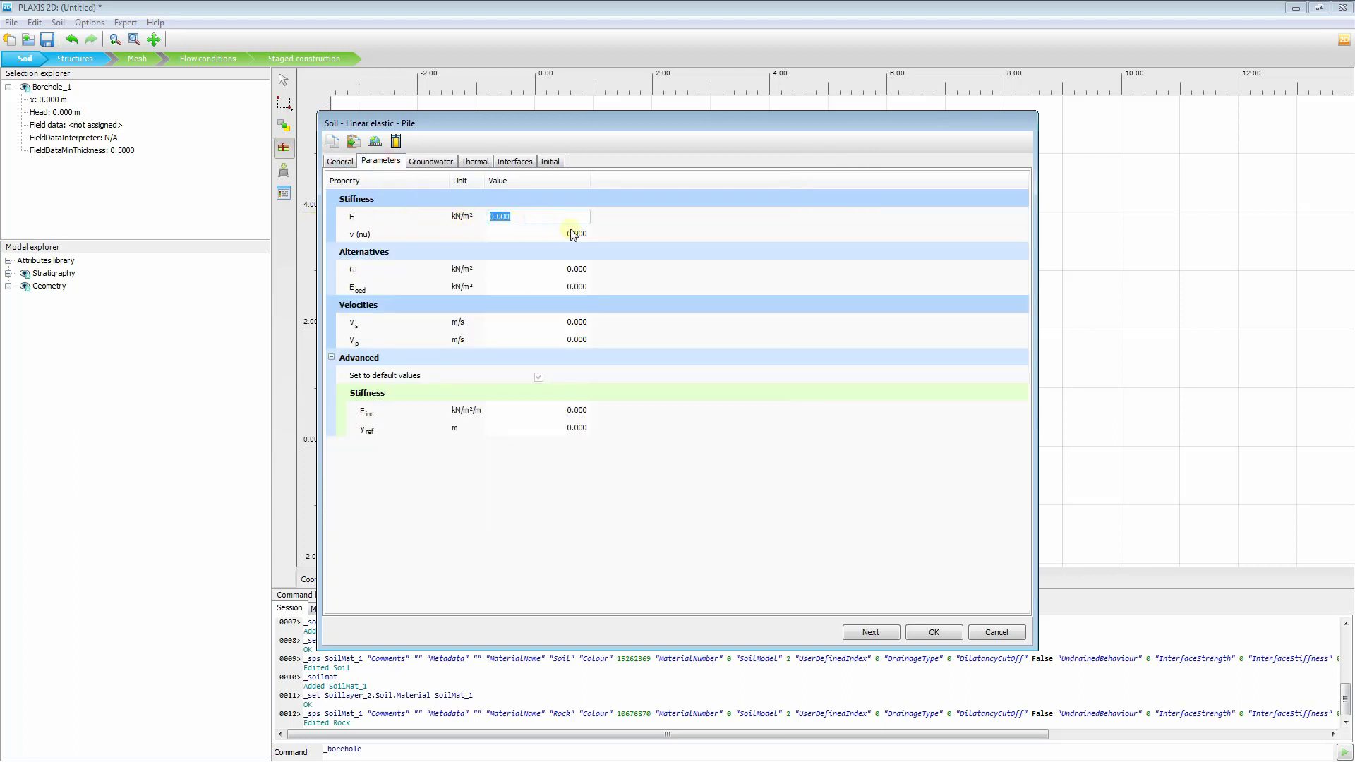
{"action": "type", "text": "5"}
{"action": "left_click", "coordinate": [571, 230]}
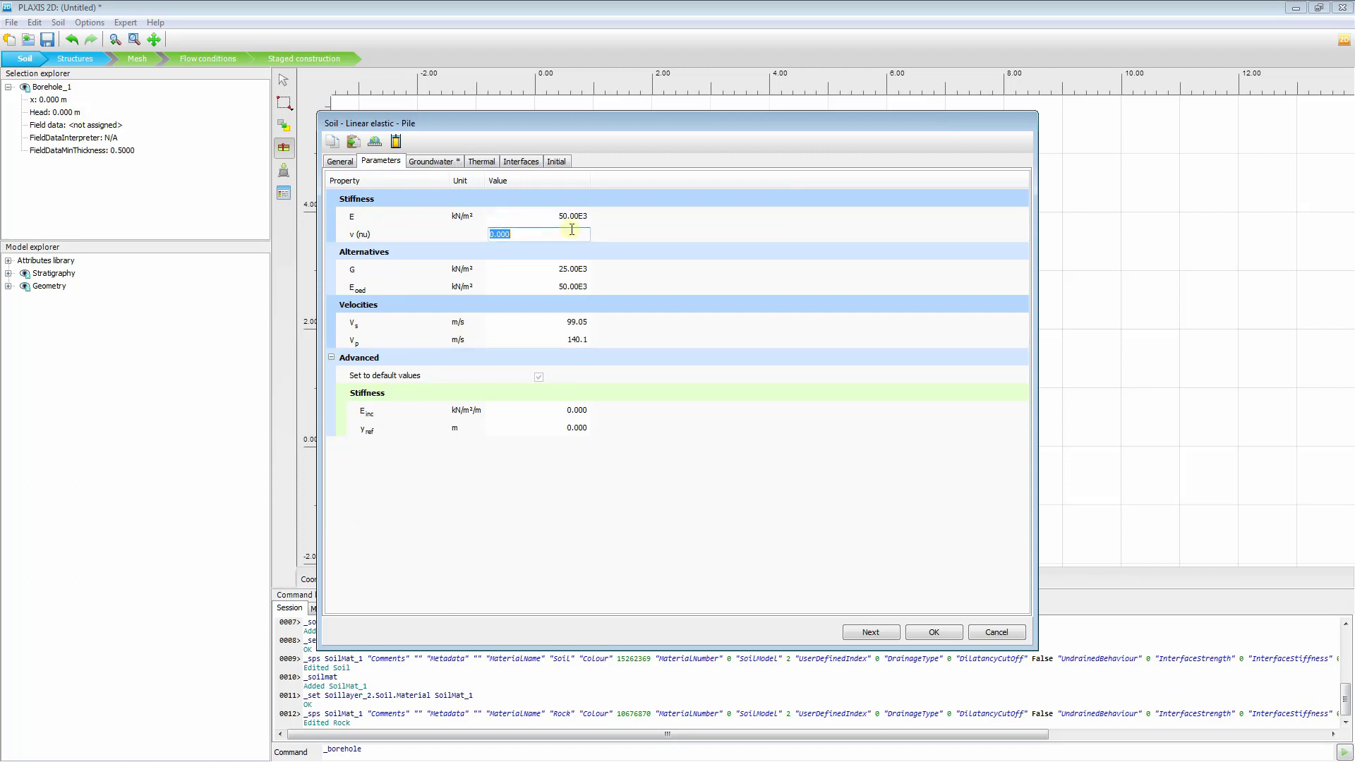
Set the Pile's stiffness E to 30e6 kN/m² and Poisson's ratio to 0.2, then save it and close the material sets
{"action": "left_click", "coordinate": [572, 218]}
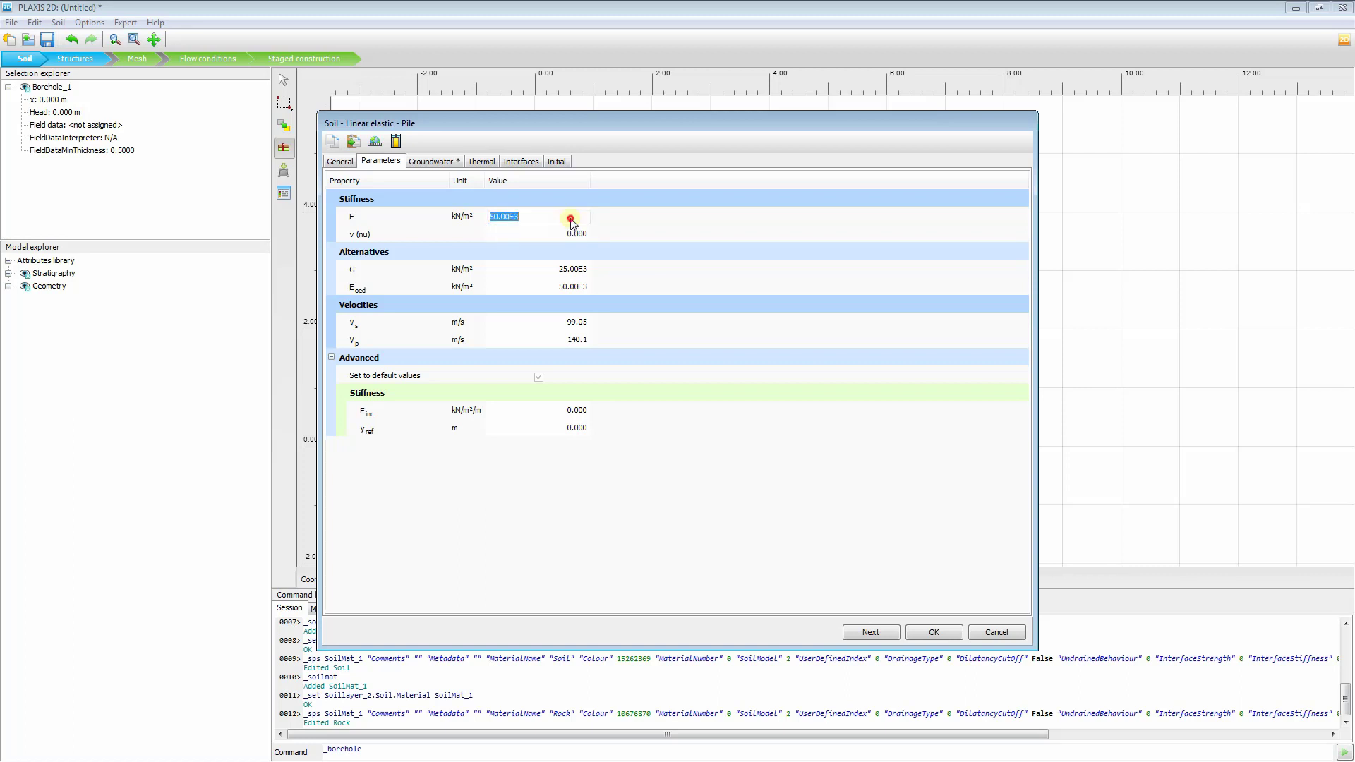
{"action": "type", "text": "30e6"}
{"action": "key", "text": "Return"}
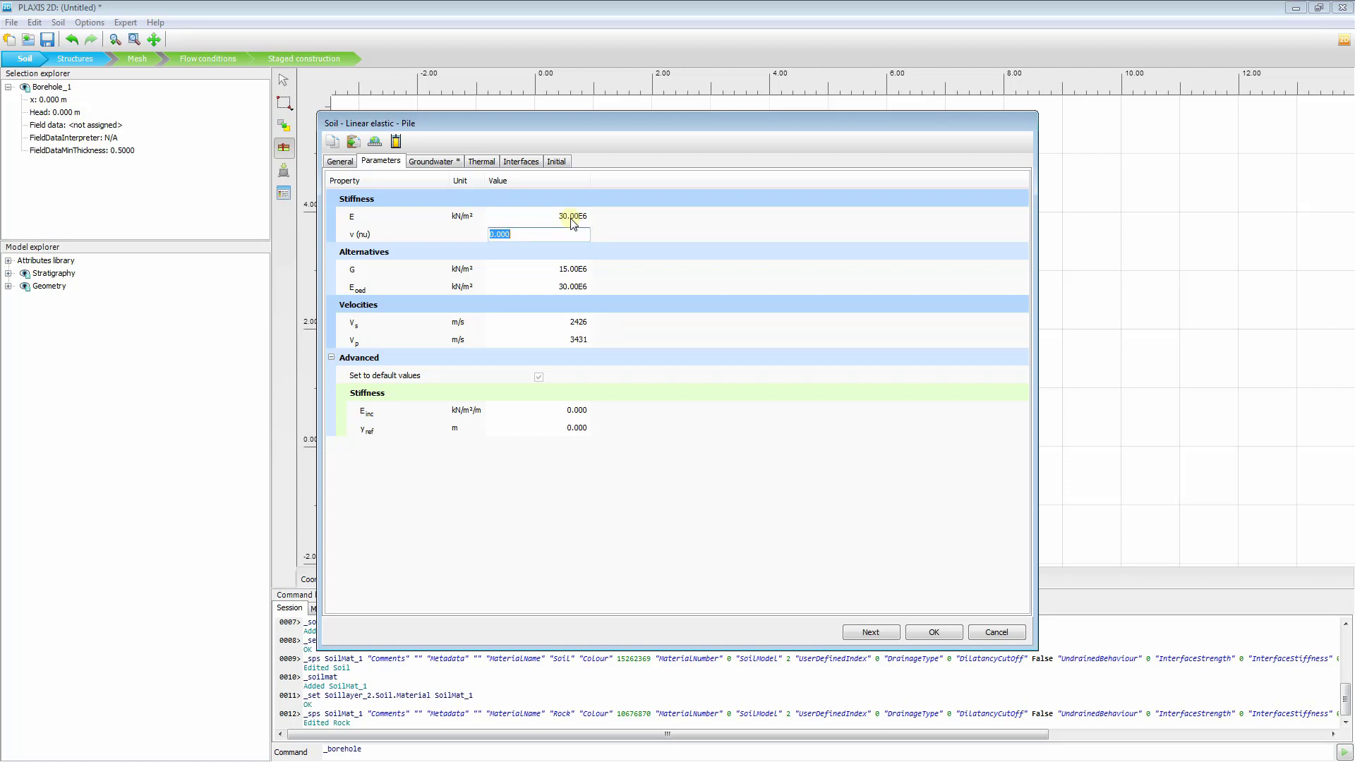
{"action": "type", "text": "0.2"}
{"action": "key", "text": "Return"}
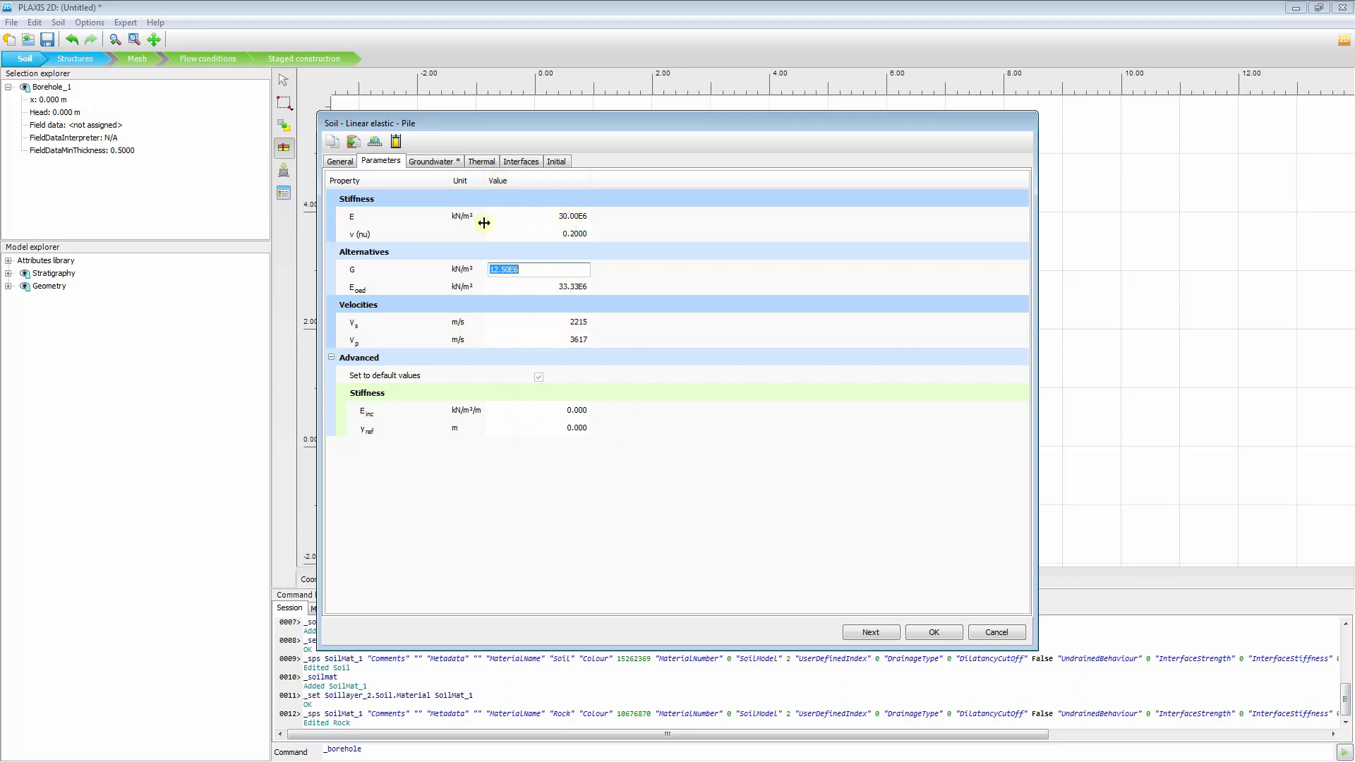
{"action": "left_click", "coordinate": [944, 631]}
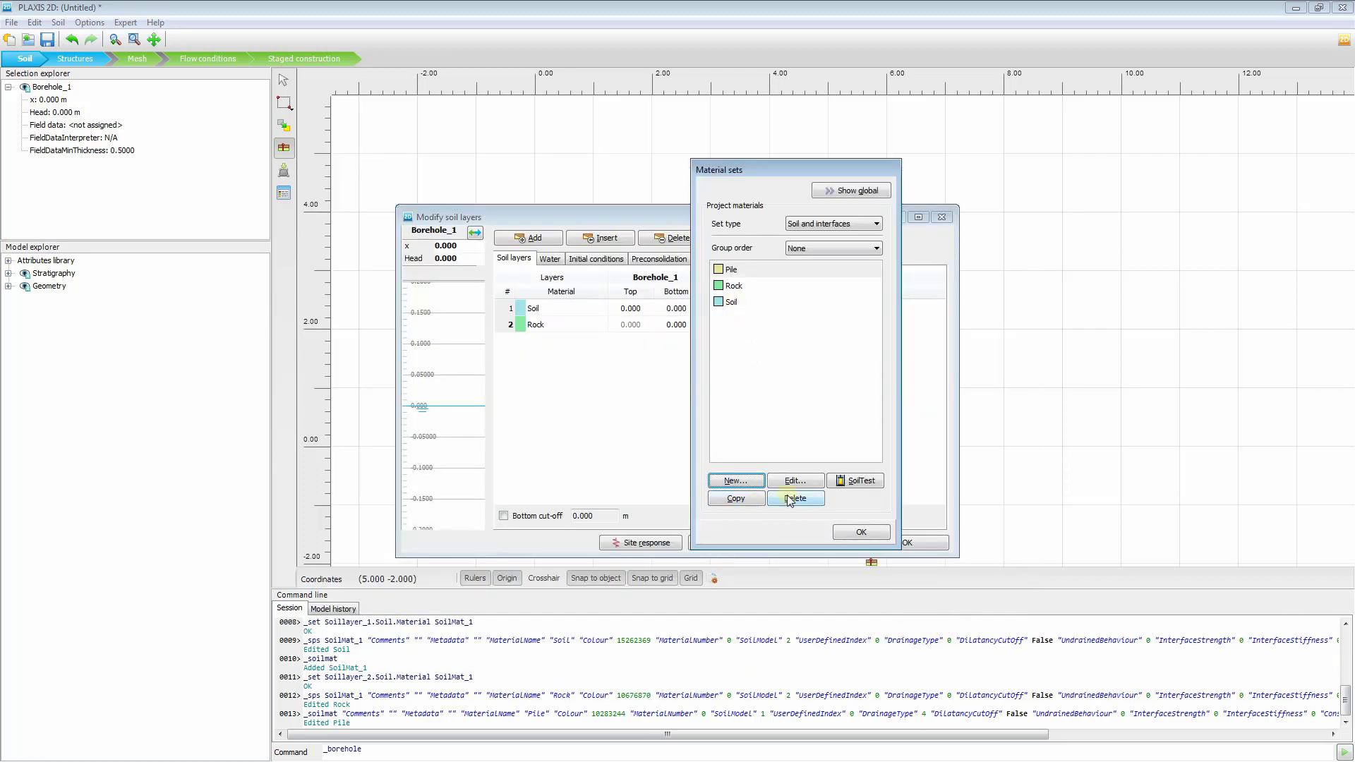
{"action": "left_click", "coordinate": [865, 534]}
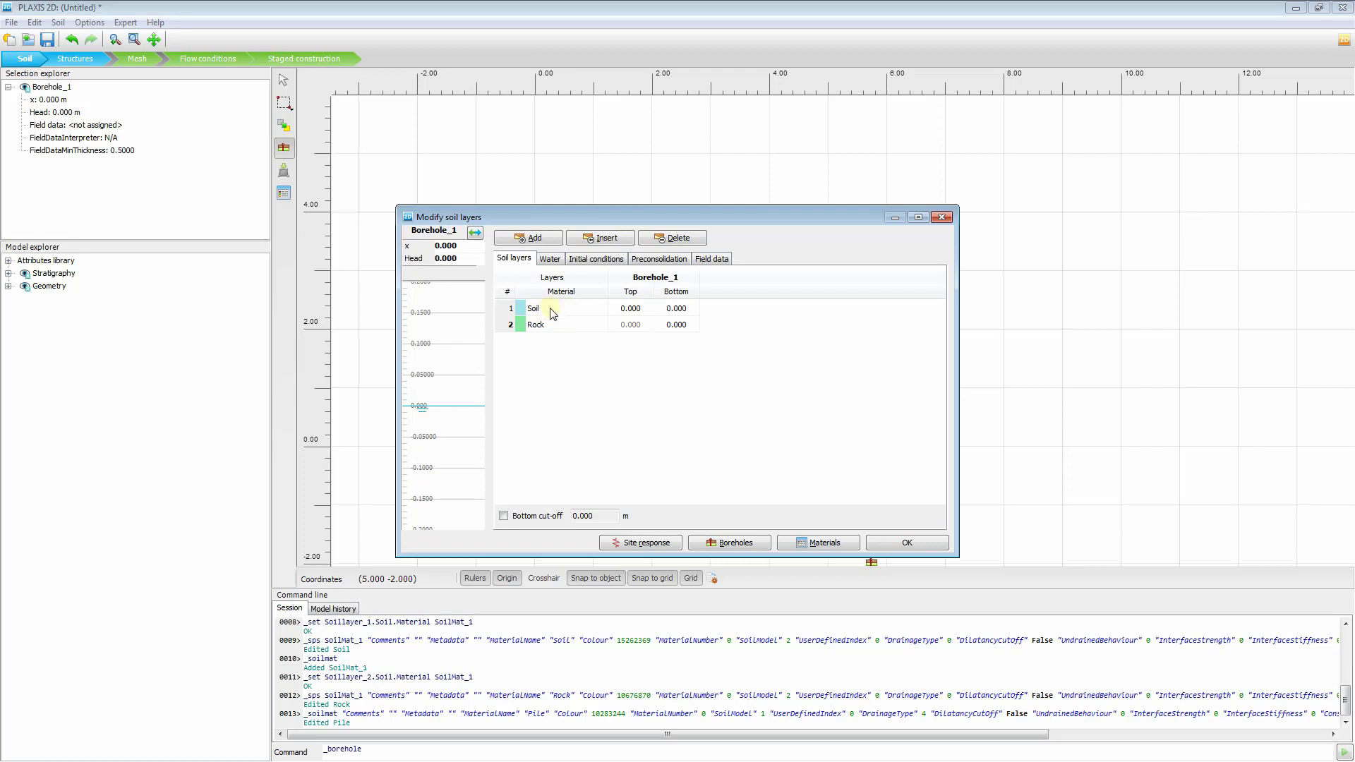
Set the Soil layer's top to 15 m and its bottom to 9 m in the borehole, and accept the layers
{"action": "double_click", "coordinate": [649, 311]}
{"action": "type", "text": "15"}
{"action": "double_click", "coordinate": [680, 308]}
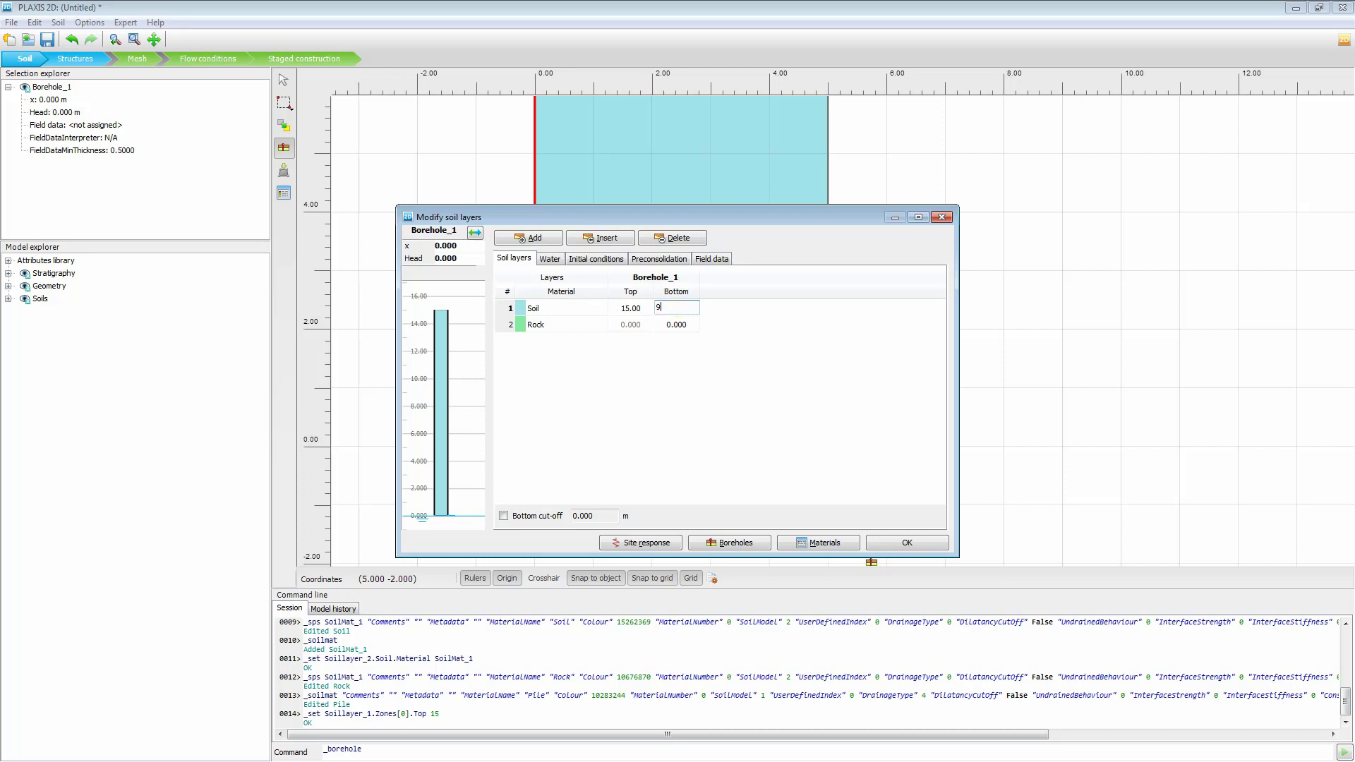
{"action": "key", "text": "Return"}
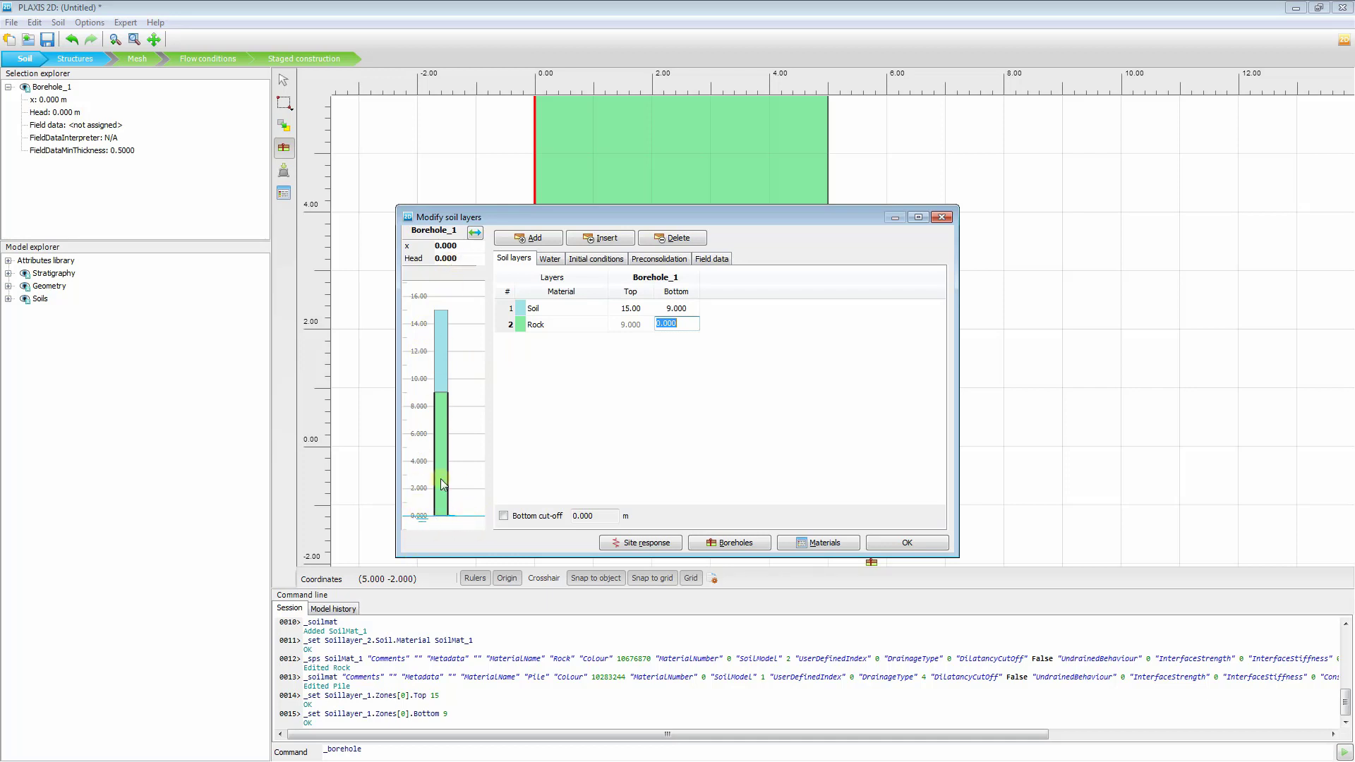
{"action": "left_click", "coordinate": [907, 544]}
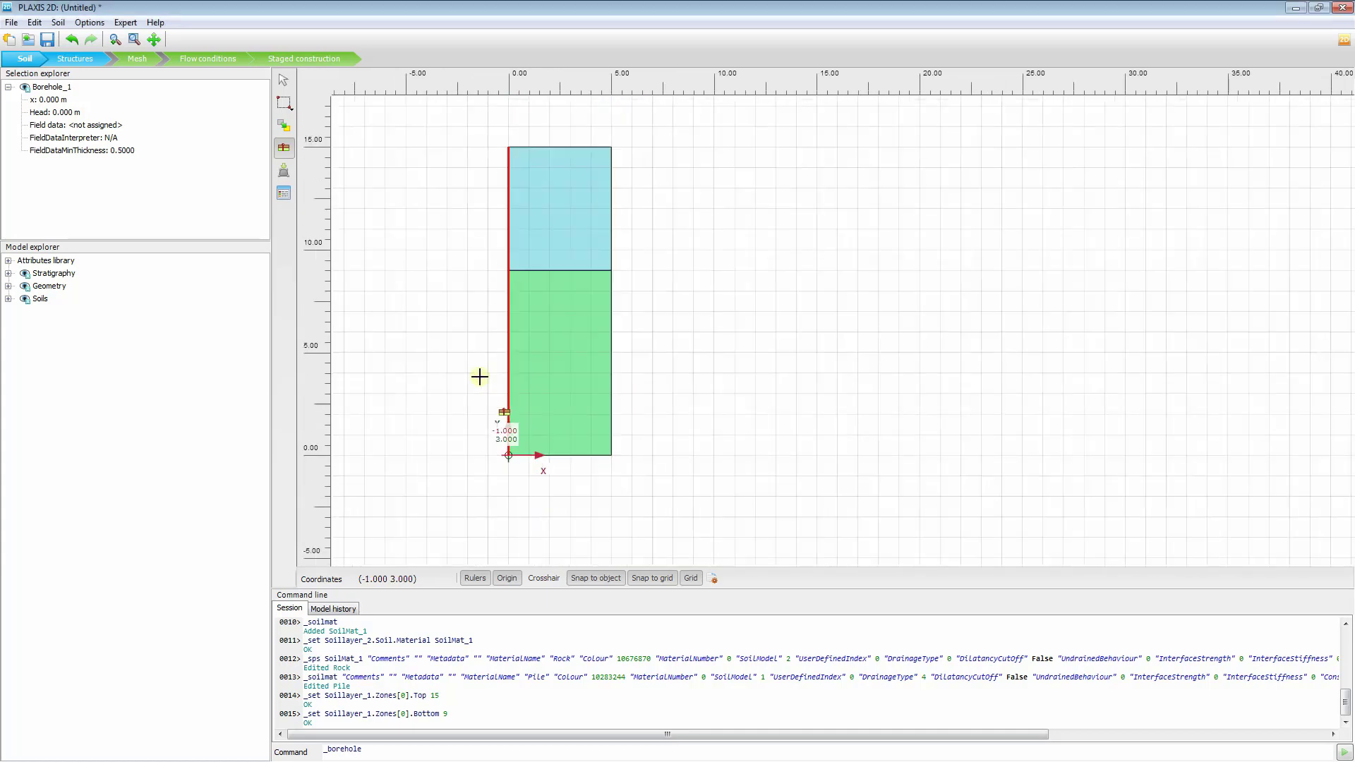
Leave the borehole tool and switch the model to Structures mode
{"action": "scroll", "coordinate": [480, 377], "scroll_direction": "down", "scroll_amount": 2}
{"action": "scroll", "coordinate": [527, 396], "scroll_direction": "up", "scroll_amount": 4}
{"action": "mouse_move", "coordinate": [511, 381]}
{"action": "left_mouse_down"}
{"action": "mouse_move", "coordinate": [554, 392]}
{"action": "mouse_move", "coordinate": [536, 433]}
{"action": "mouse_move", "coordinate": [527, 367]}
{"action": "left_mouse_up"}
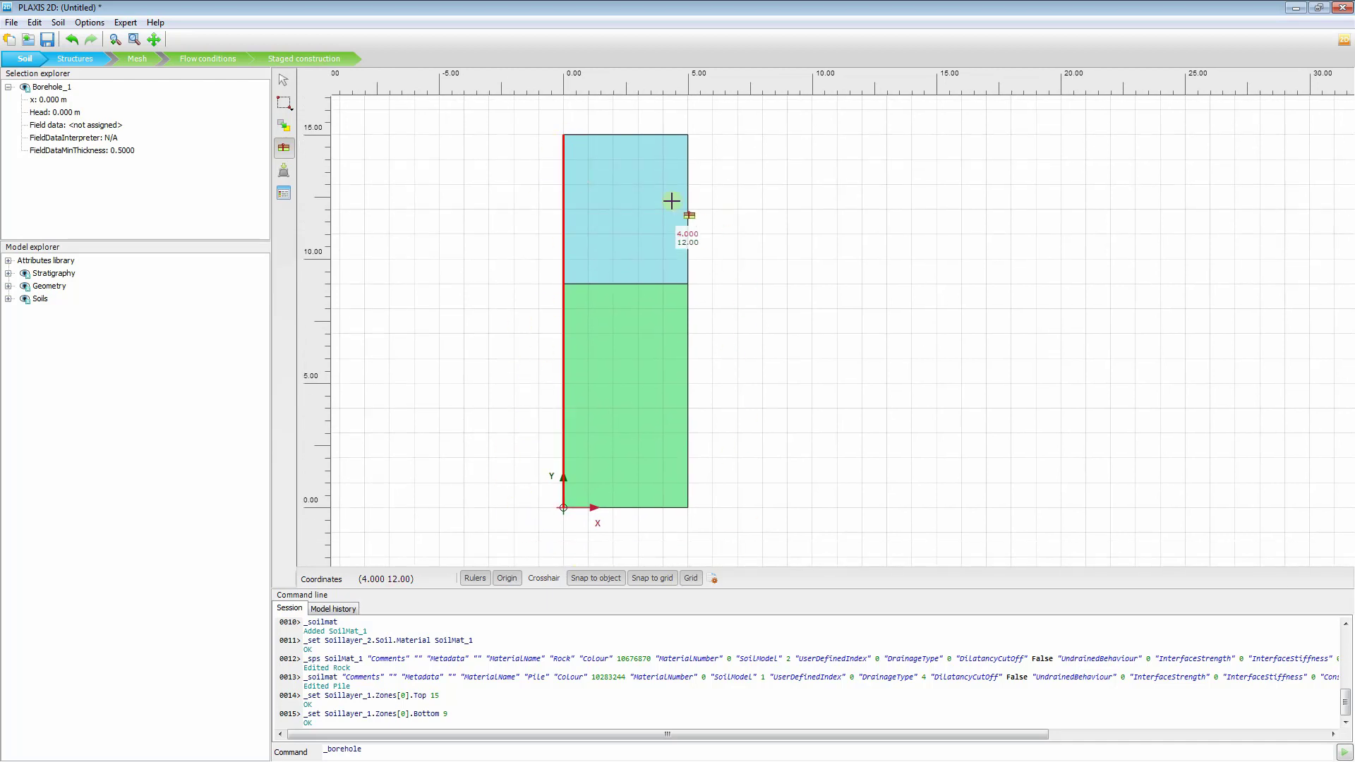
{"action": "left_click_drag", "start_coordinate": [538, 190], "coordinate": [542, 191]}
{"action": "key", "text": "Escape"}
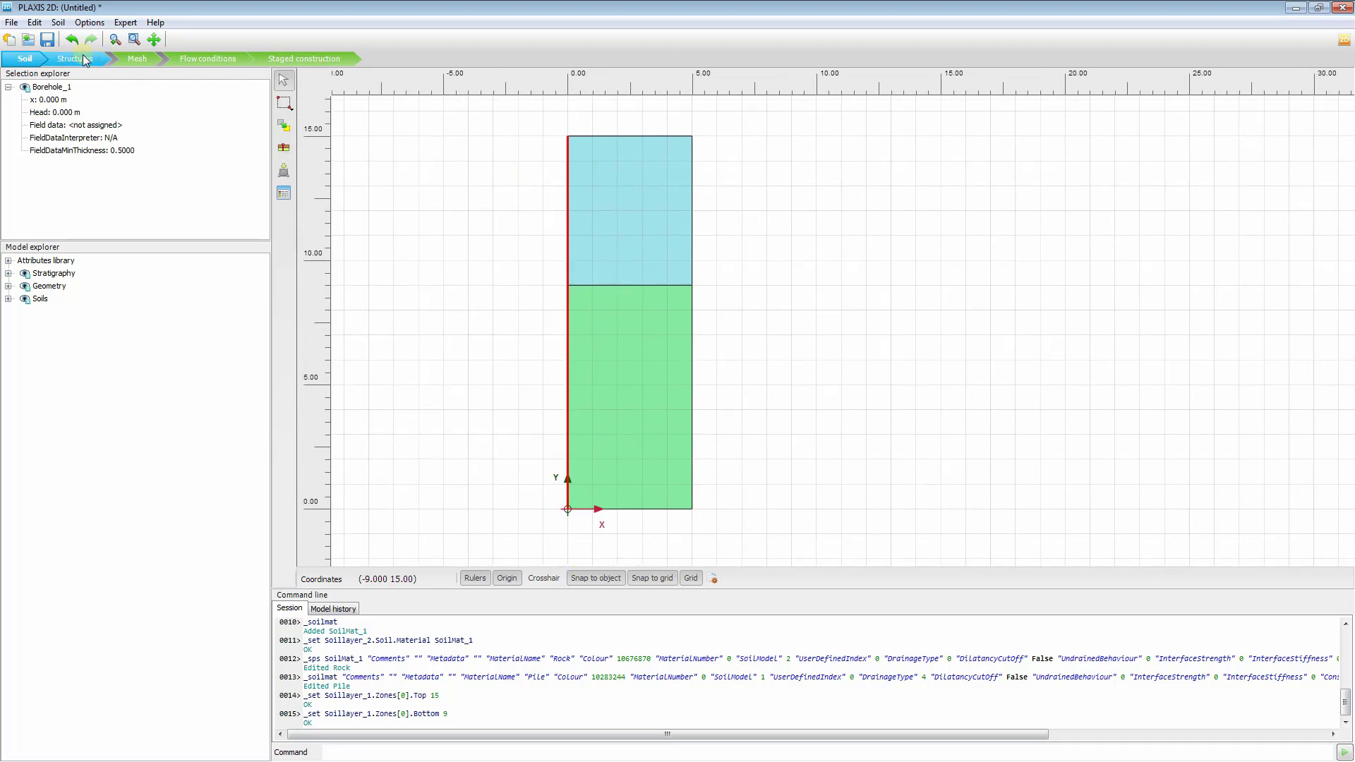
{"action": "left_click", "coordinate": [84, 59]}
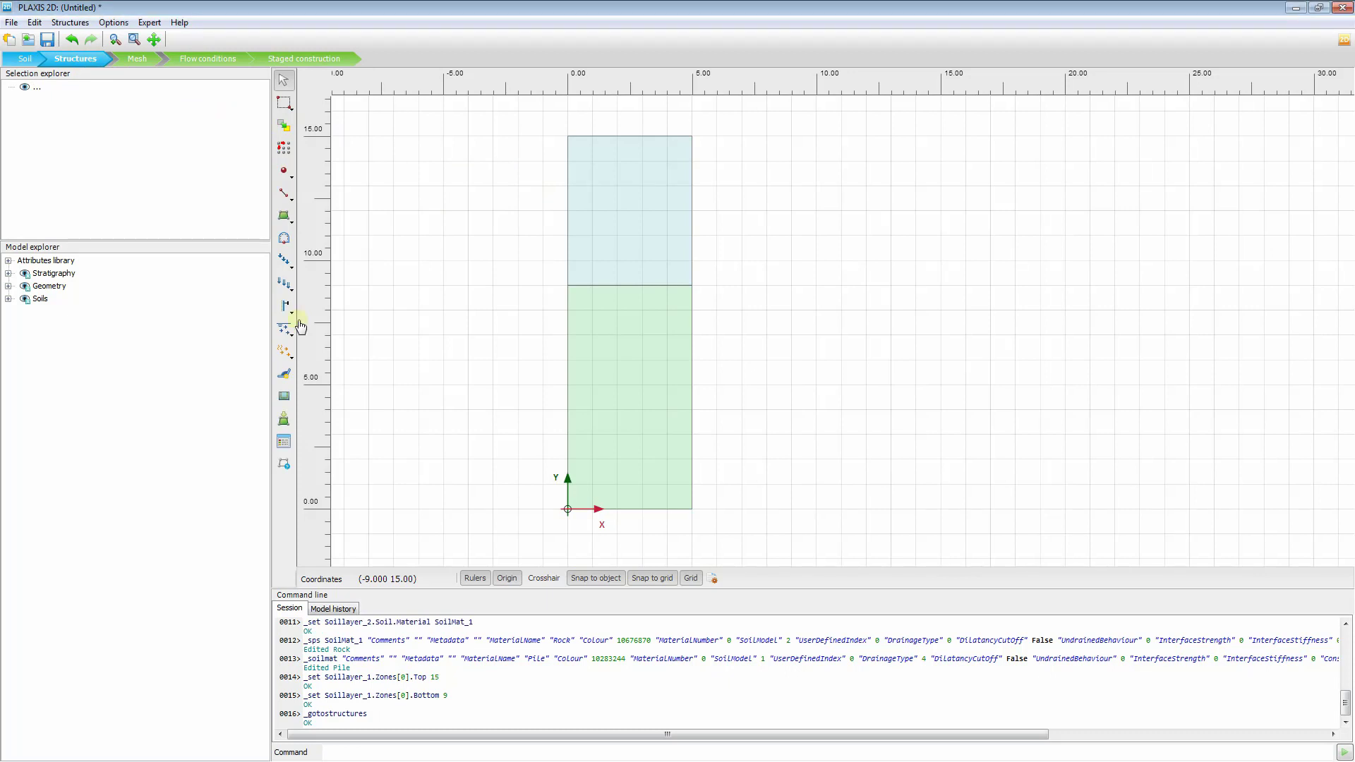
{"action": "mouse_move", "coordinate": [483, 357]}
{"action": "left_mouse_down"}
{"action": "mouse_move", "coordinate": [486, 384]}
{"action": "mouse_move", "coordinate": [467, 374]}
{"action": "left_mouse_up"}
{"action": "left_click_drag", "start_coordinate": [521, 252], "coordinate": [517, 257]}
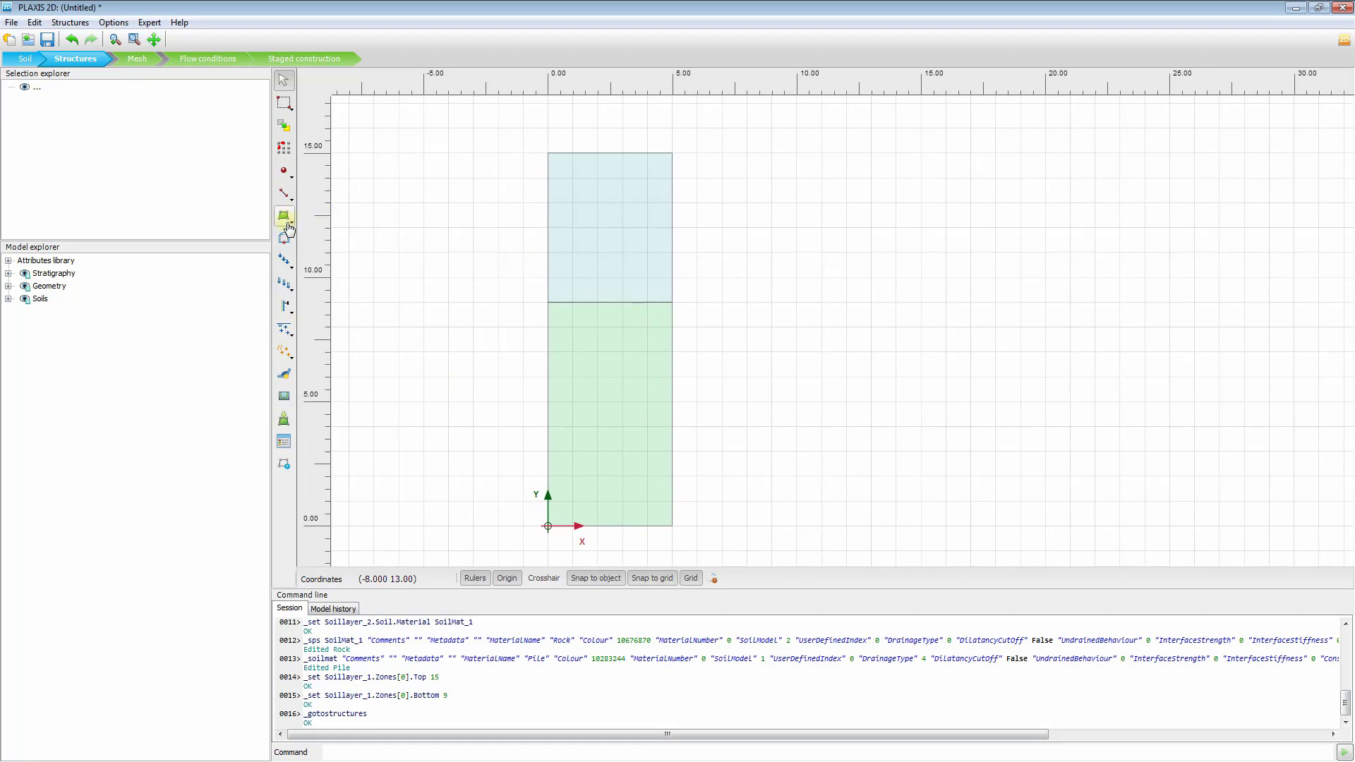
{"action": "left_click_drag", "start_coordinate": [556, 365], "coordinate": [556, 299]}
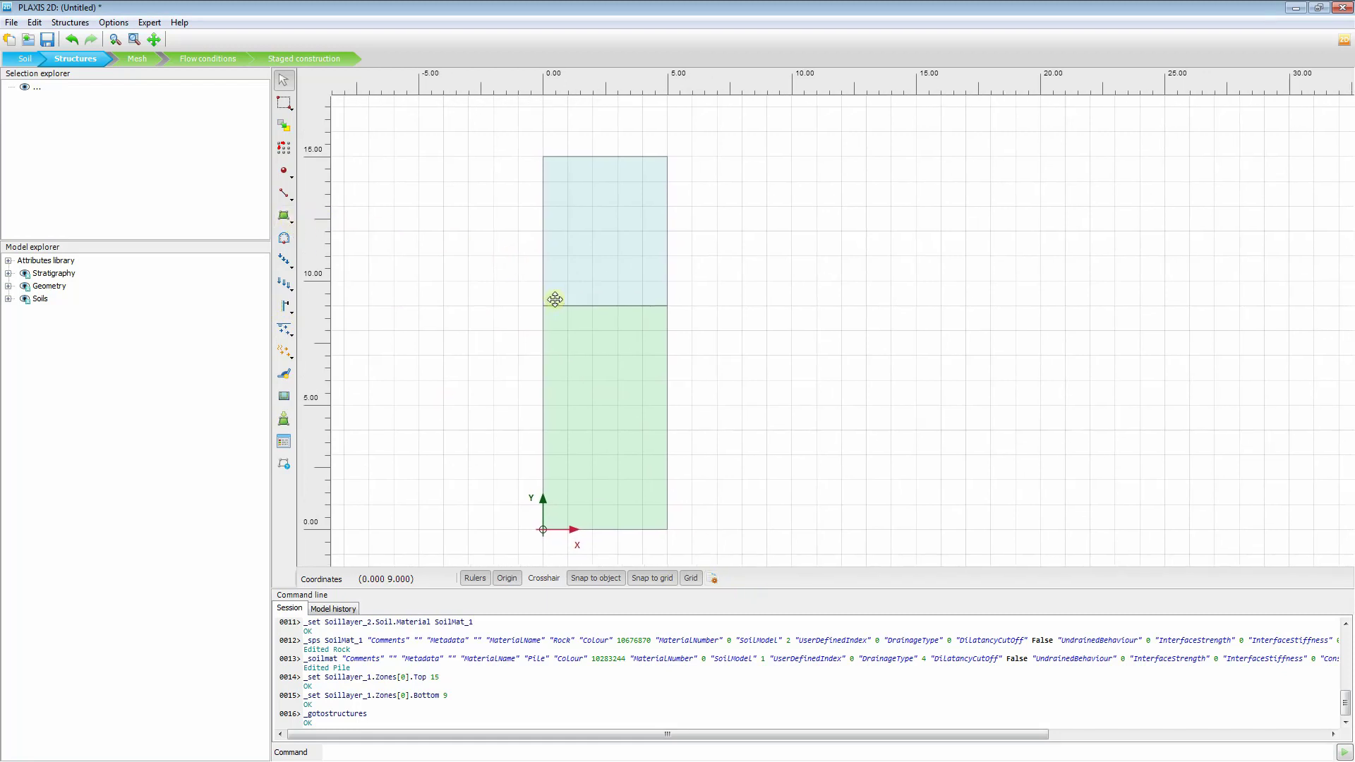
Increase the number of snap intervals in the snapping settings for a finer grid snap
{"action": "left_click", "coordinate": [715, 578]}
{"action": "double_click", "coordinate": [831, 345]}
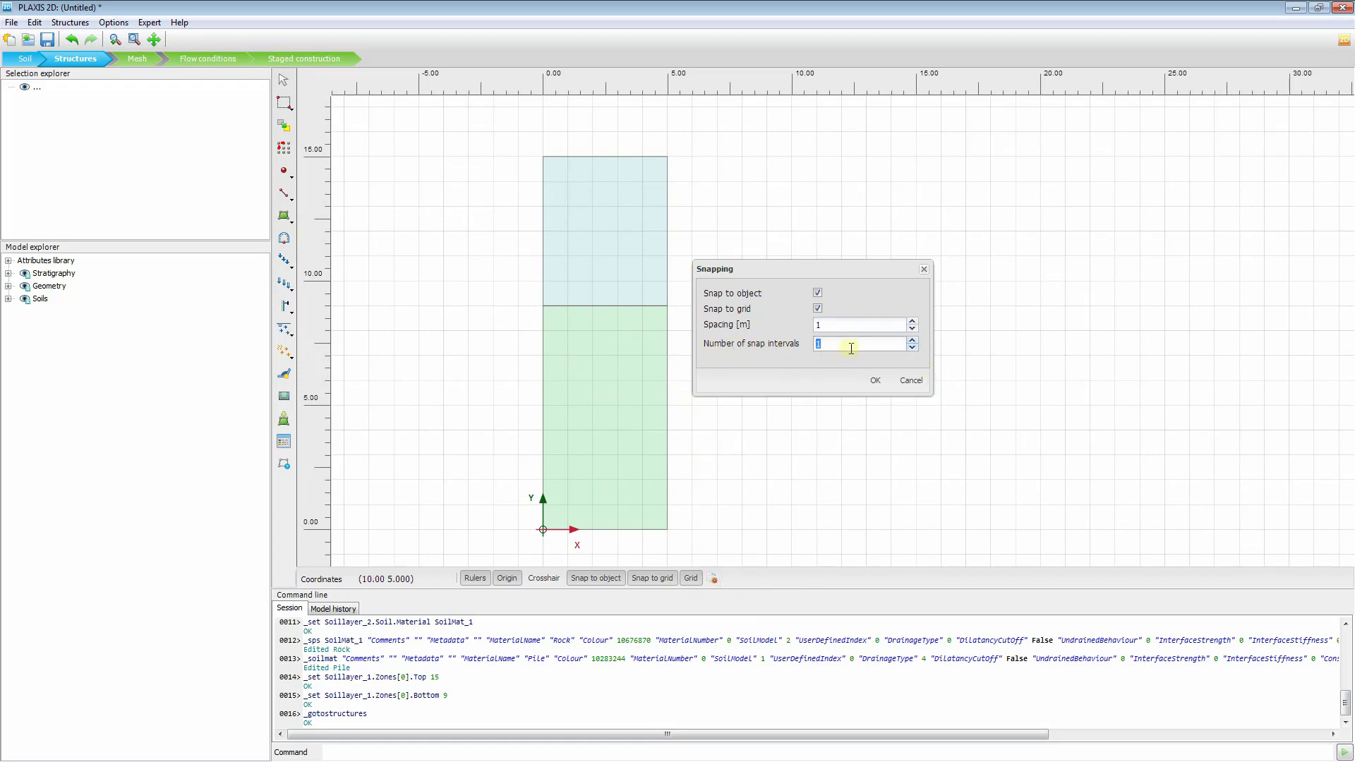
{"action": "left_click", "coordinate": [872, 383]}
Start a soil polygon for the pile along the symmetry axis, placing its first points at (0, 15) and (0, 4)
{"action": "left_click_drag", "start_coordinate": [547, 205], "coordinate": [532, 296]}
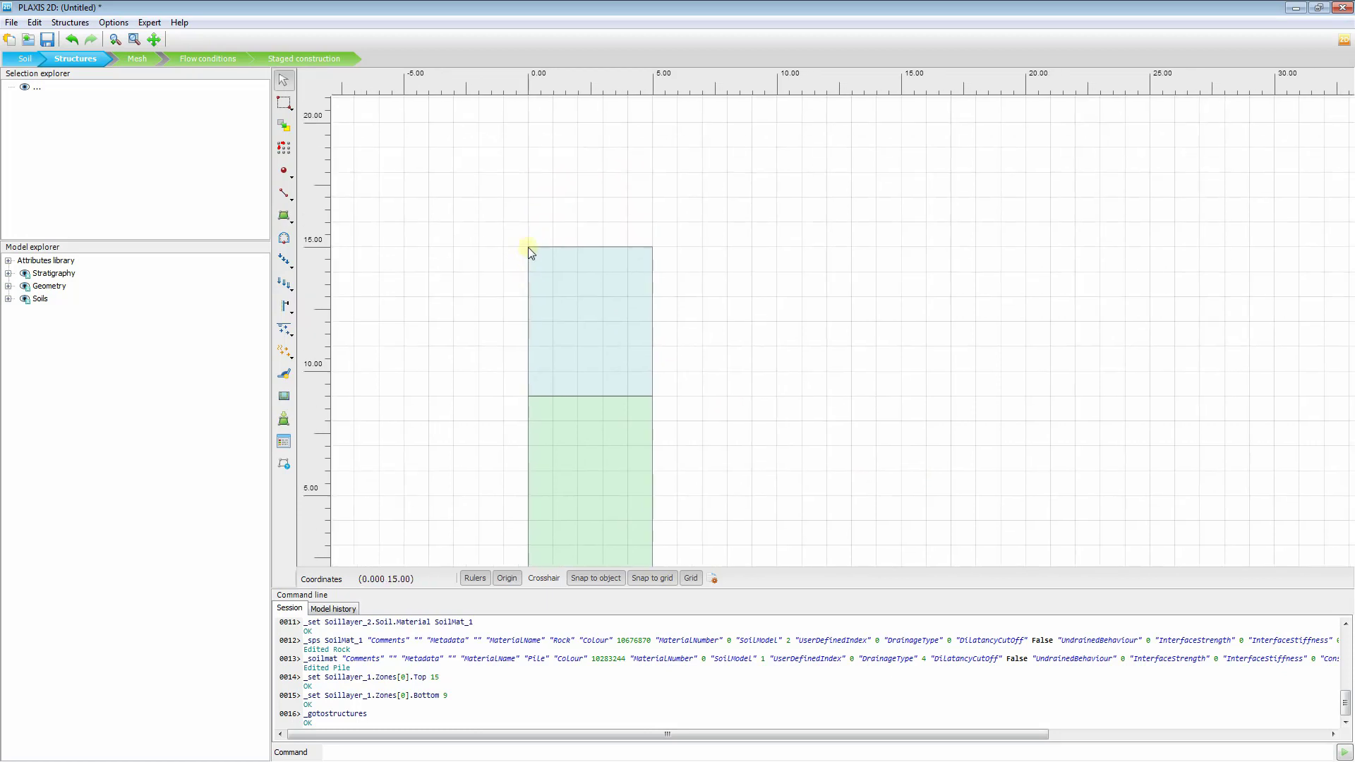
{"action": "scroll", "coordinate": [531, 244], "scroll_direction": "up", "scroll_amount": 5}
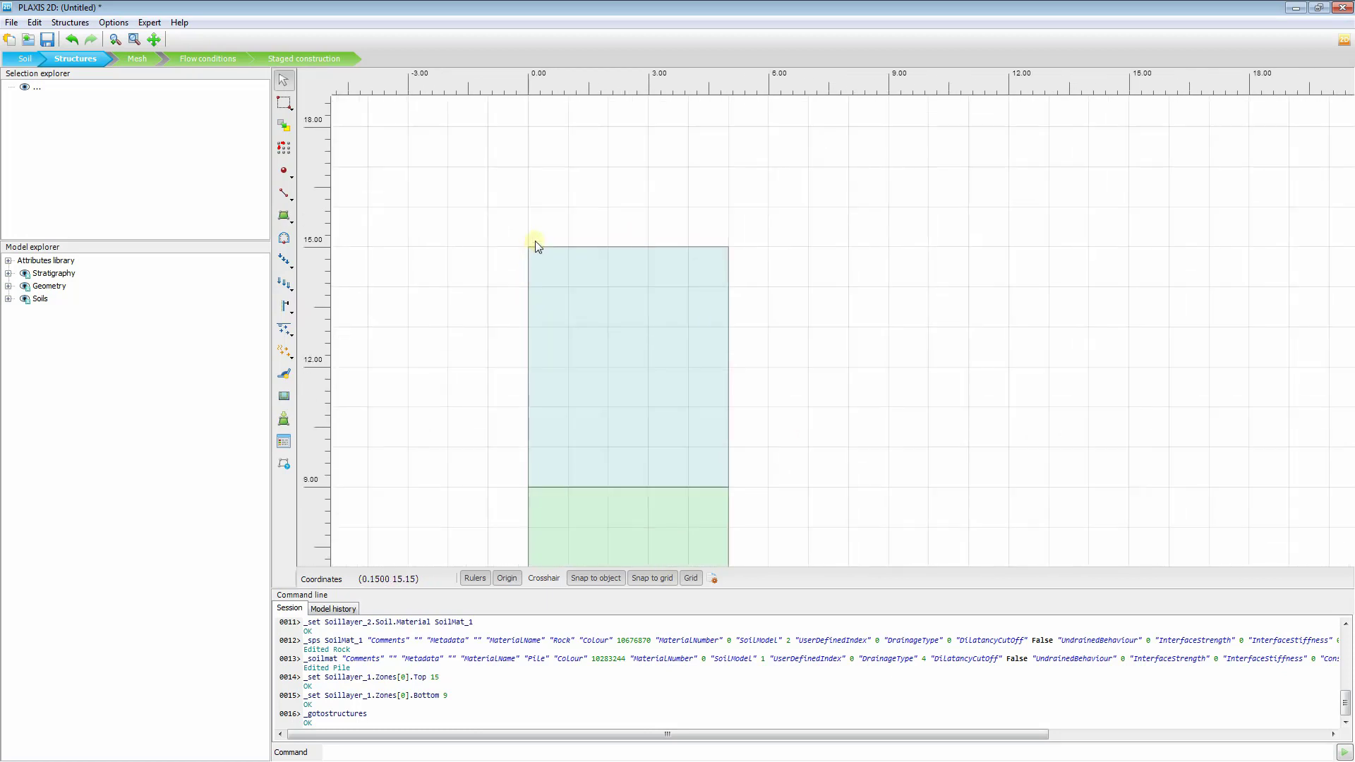
{"action": "left_click", "coordinate": [285, 220]}
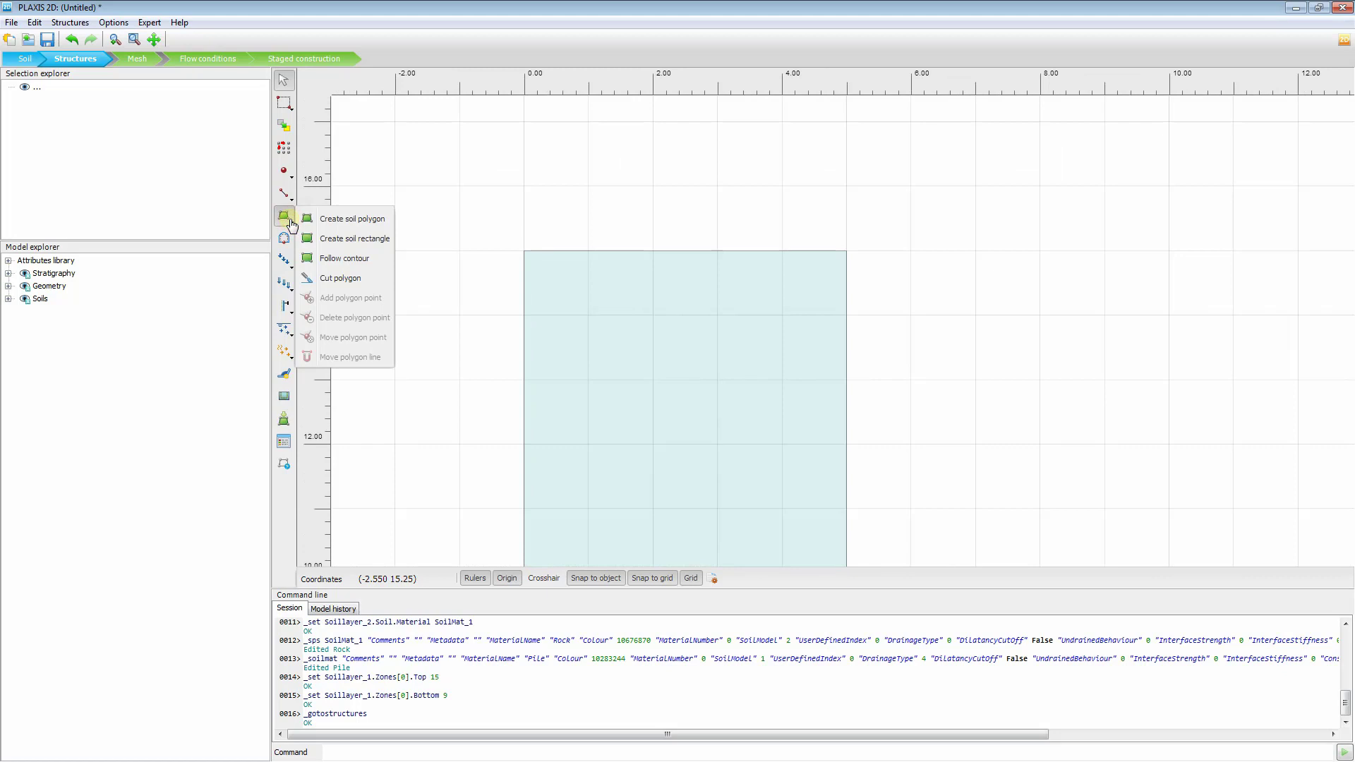
{"action": "left_click", "coordinate": [363, 225]}
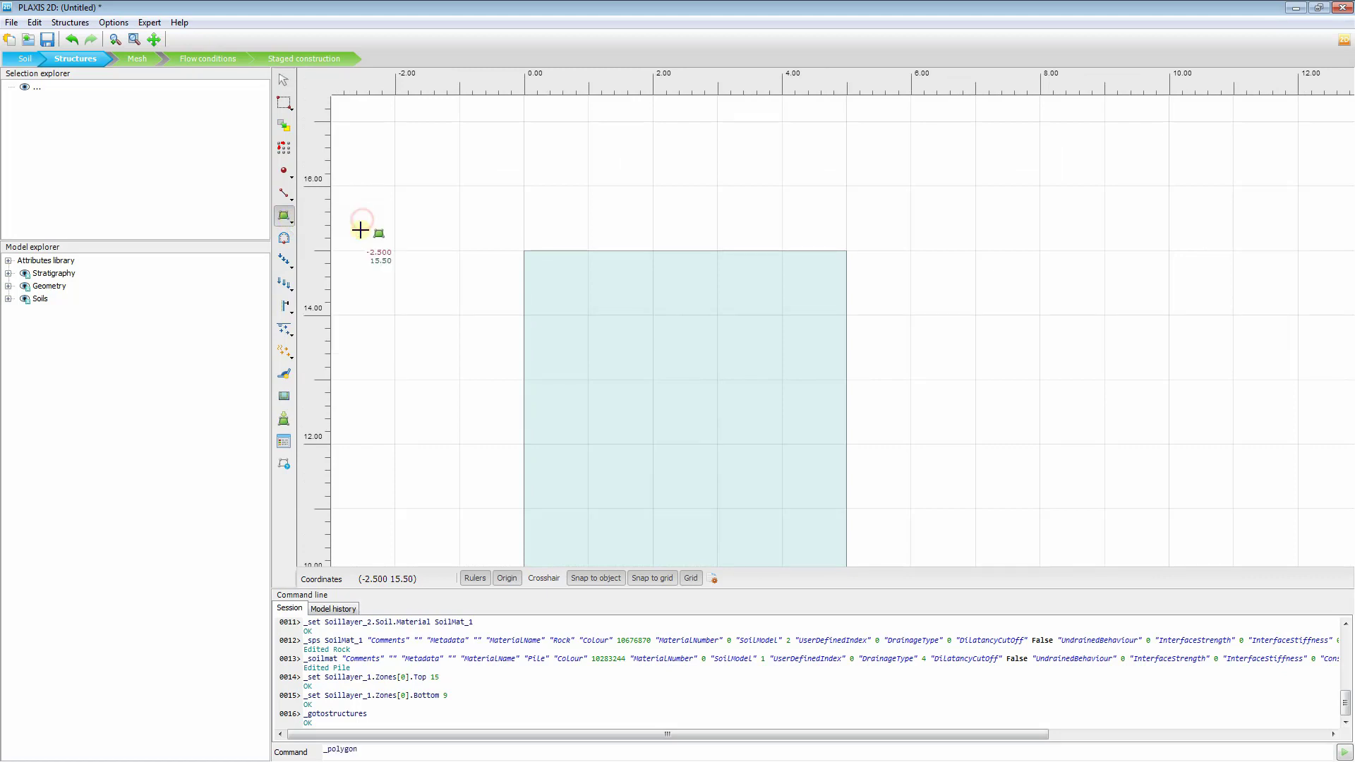
{"action": "left_click", "coordinate": [523, 250]}
{"action": "scroll", "coordinate": [526, 244], "scroll_direction": "down", "scroll_amount": 4}
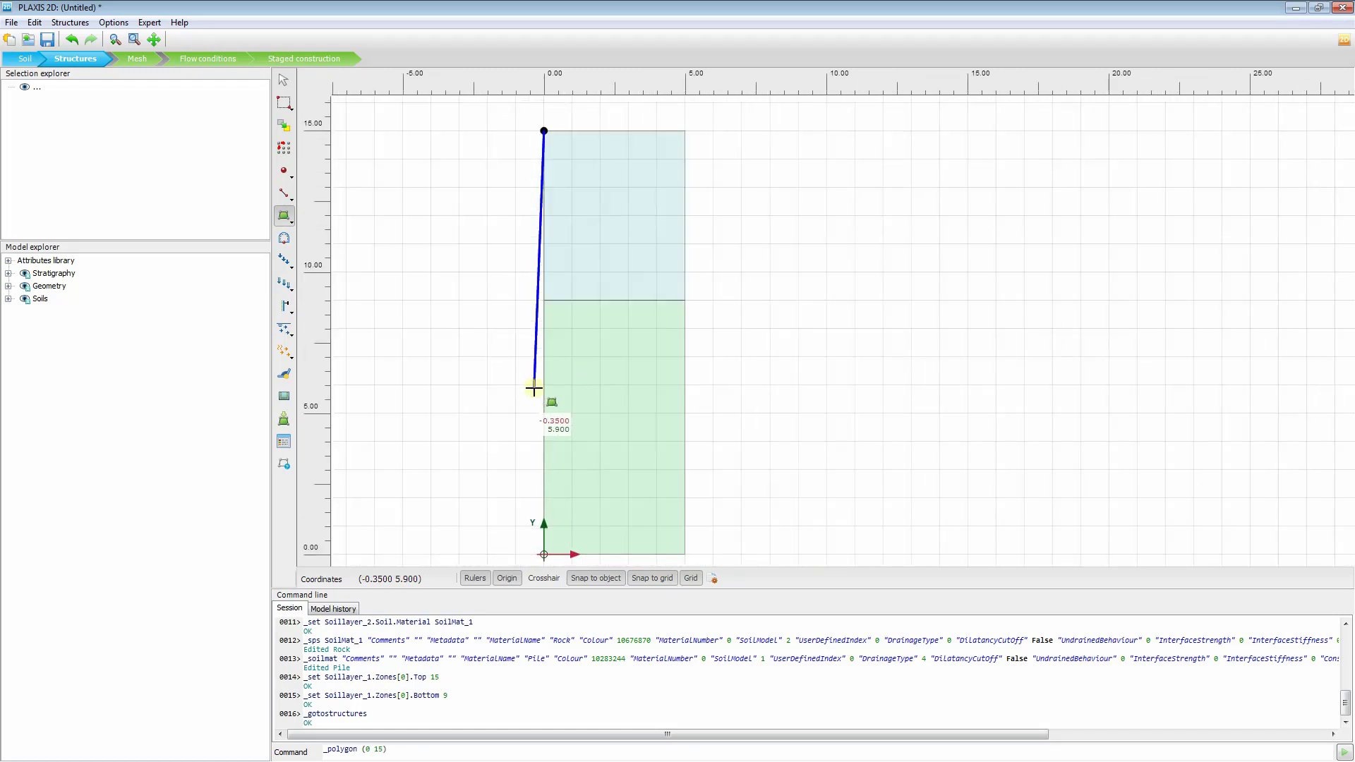
{"action": "scroll", "coordinate": [533, 389], "scroll_direction": "up", "scroll_amount": 2}
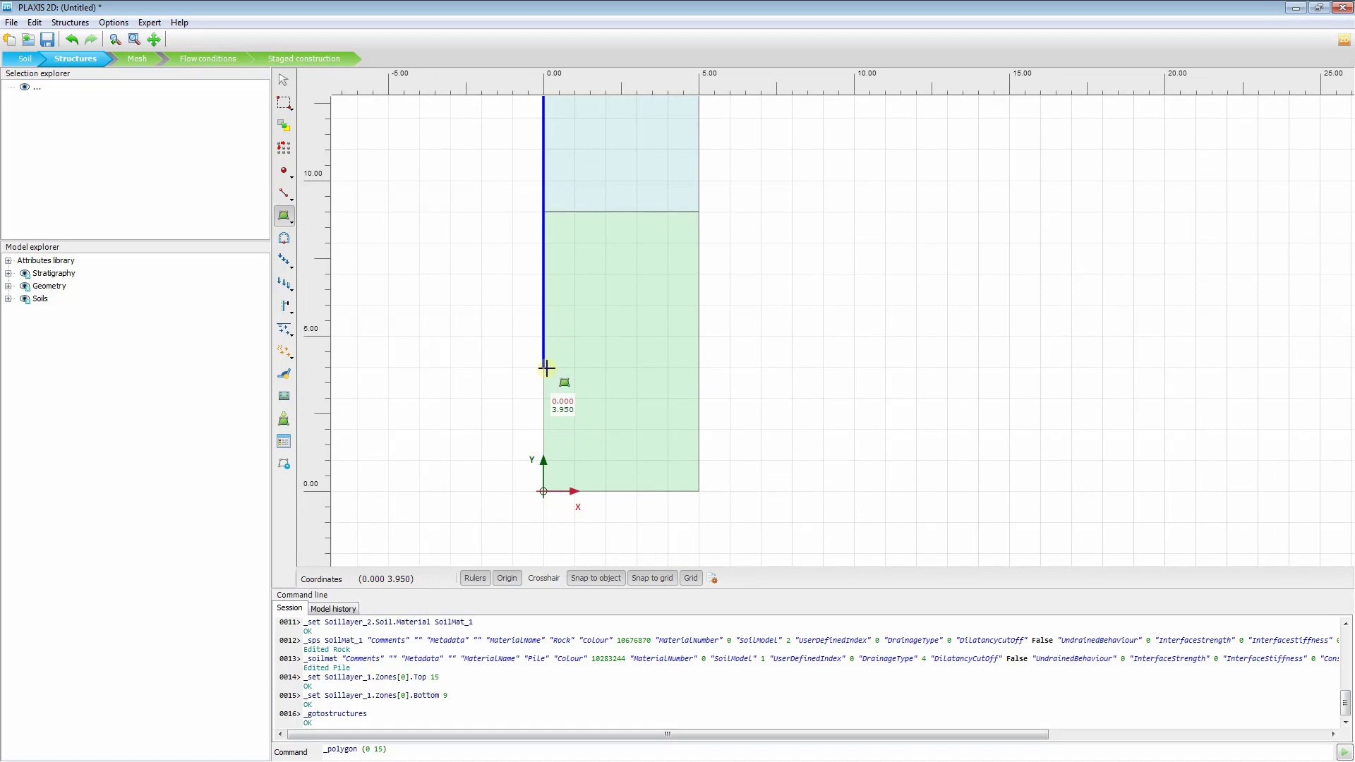
{"action": "left_click", "coordinate": [546, 367]}
Complete the pile polygon with points at (0.25, 4) and (0.25, 15), then leave the polygon tool and clear the selection
{"action": "scroll", "coordinate": [545, 366], "scroll_direction": "up", "scroll_amount": 5}
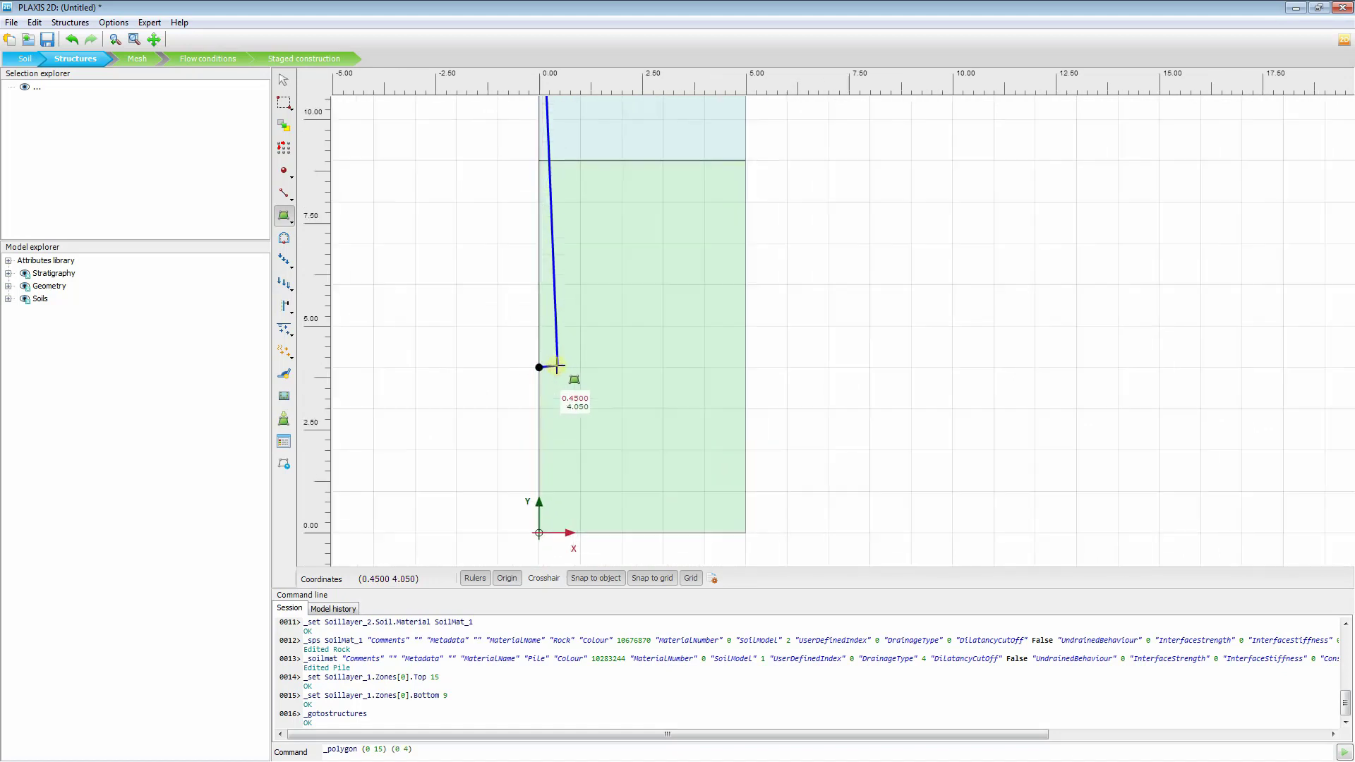
{"action": "scroll", "coordinate": [529, 367], "scroll_direction": "up", "scroll_amount": 2}
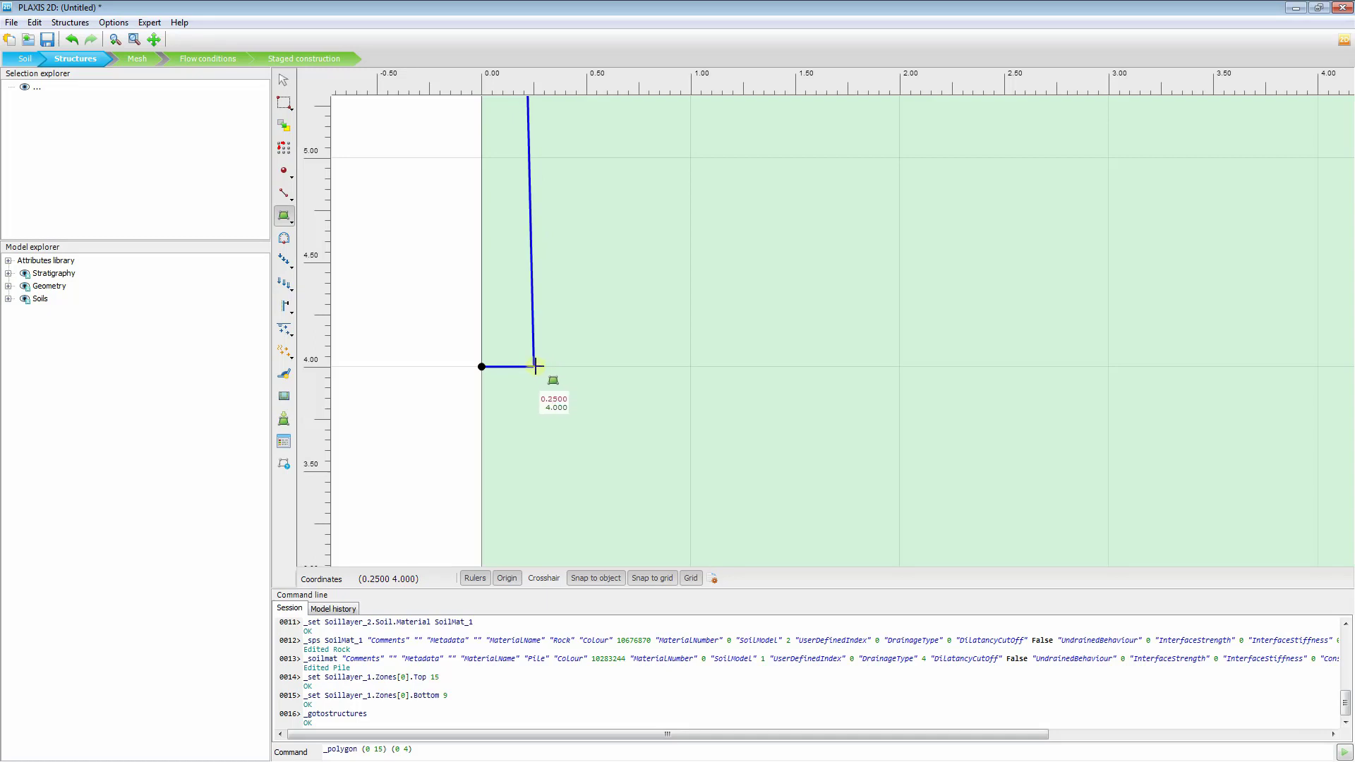
{"action": "left_click", "coordinate": [536, 367]}
{"action": "scroll", "coordinate": [548, 420], "scroll_direction": "down", "scroll_amount": 7}
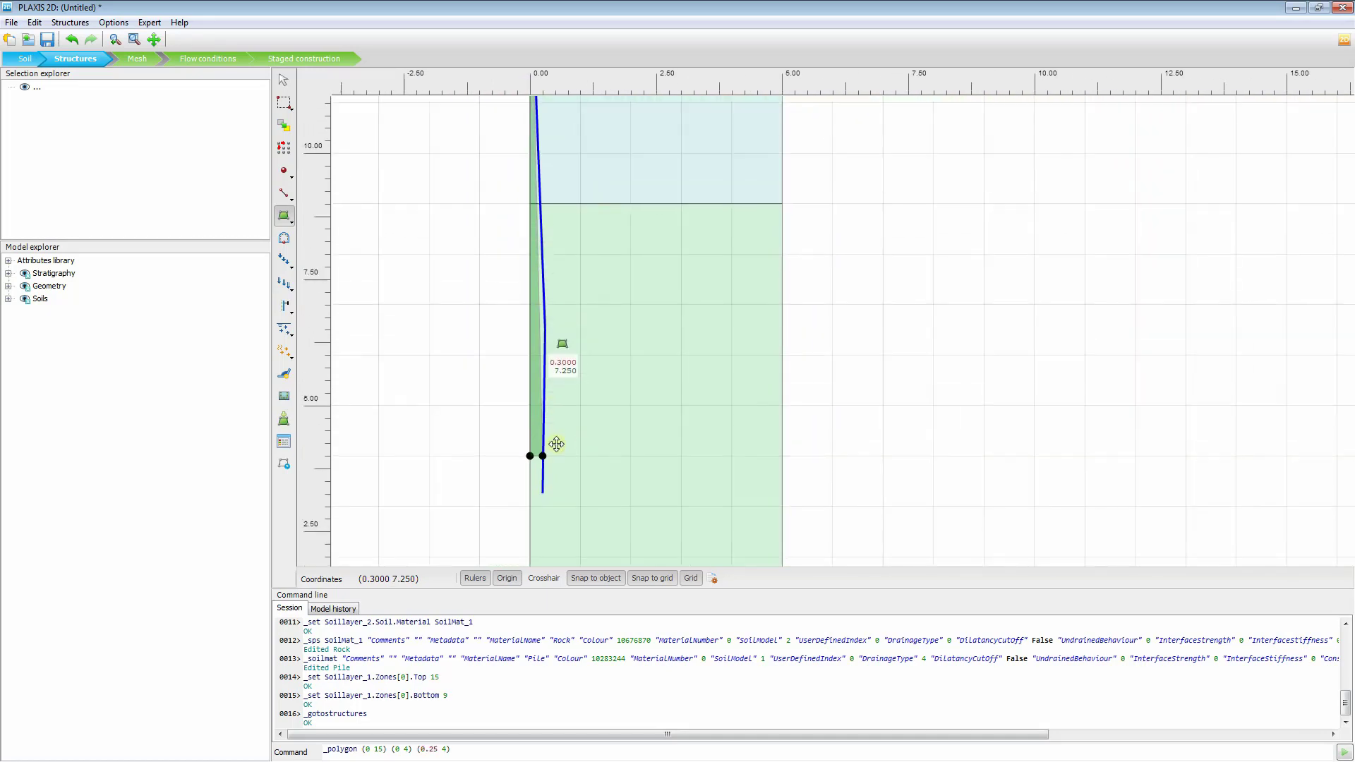
{"action": "scroll", "coordinate": [558, 332], "scroll_direction": "up", "scroll_amount": 5}
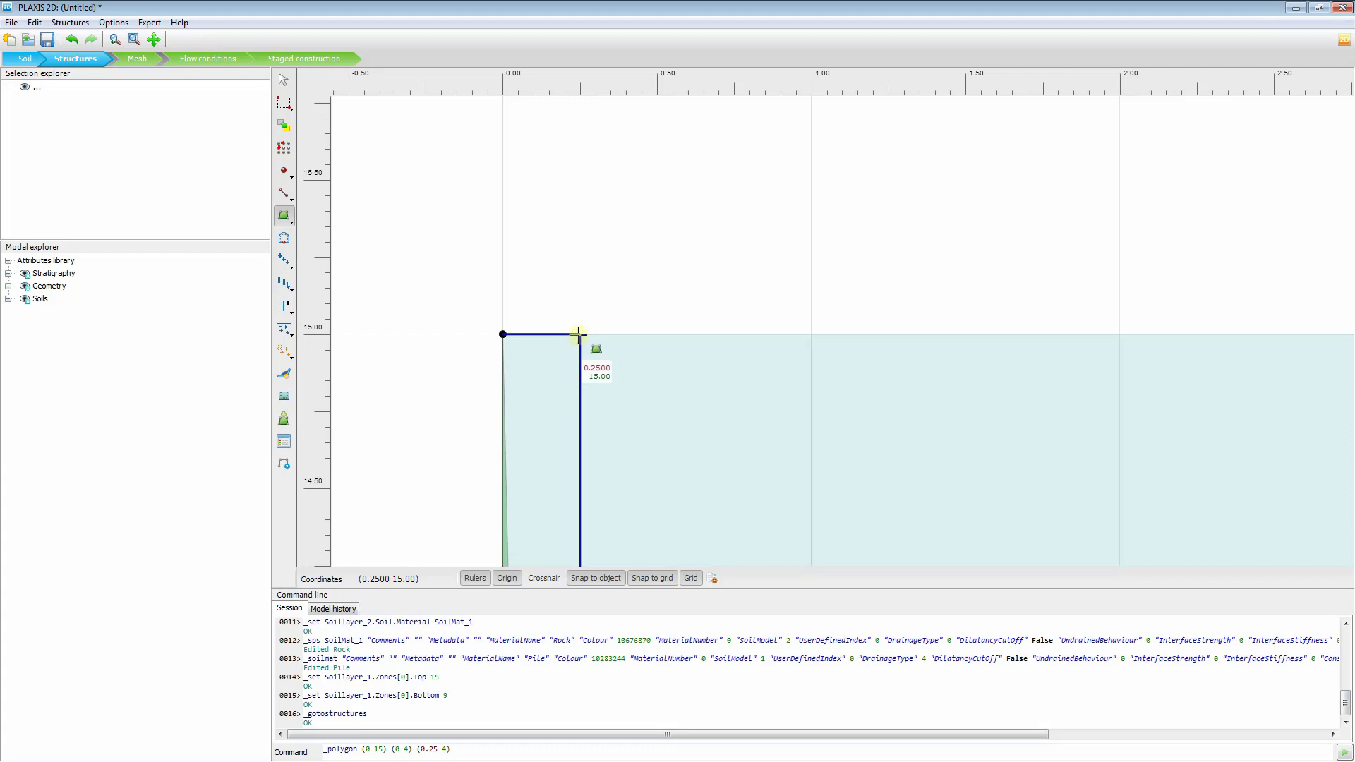
{"action": "left_click", "coordinate": [577, 333]}
{"action": "right_click", "coordinate": [629, 220]}
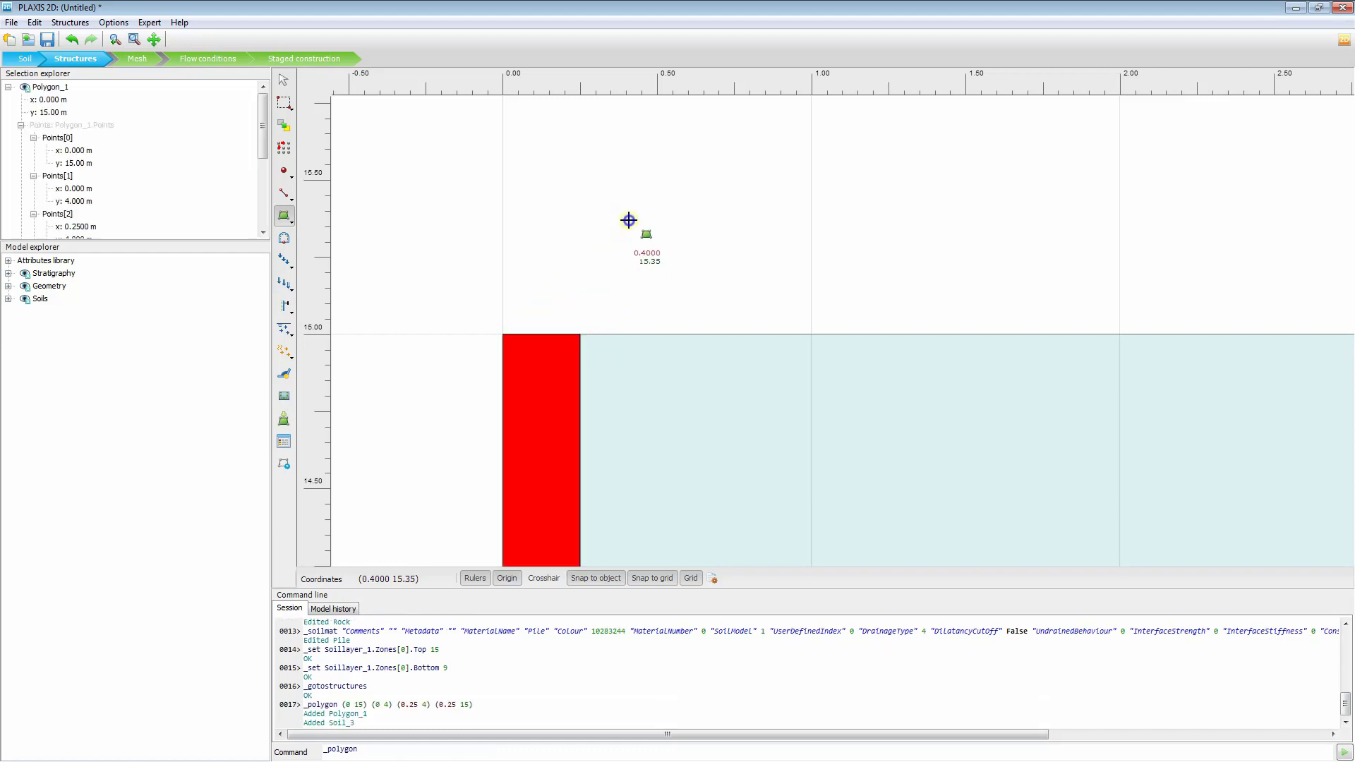
{"action": "scroll", "coordinate": [629, 222], "scroll_direction": "down", "scroll_amount": 3}
{"action": "scroll", "coordinate": [597, 233], "scroll_direction": "down", "scroll_amount": 2}
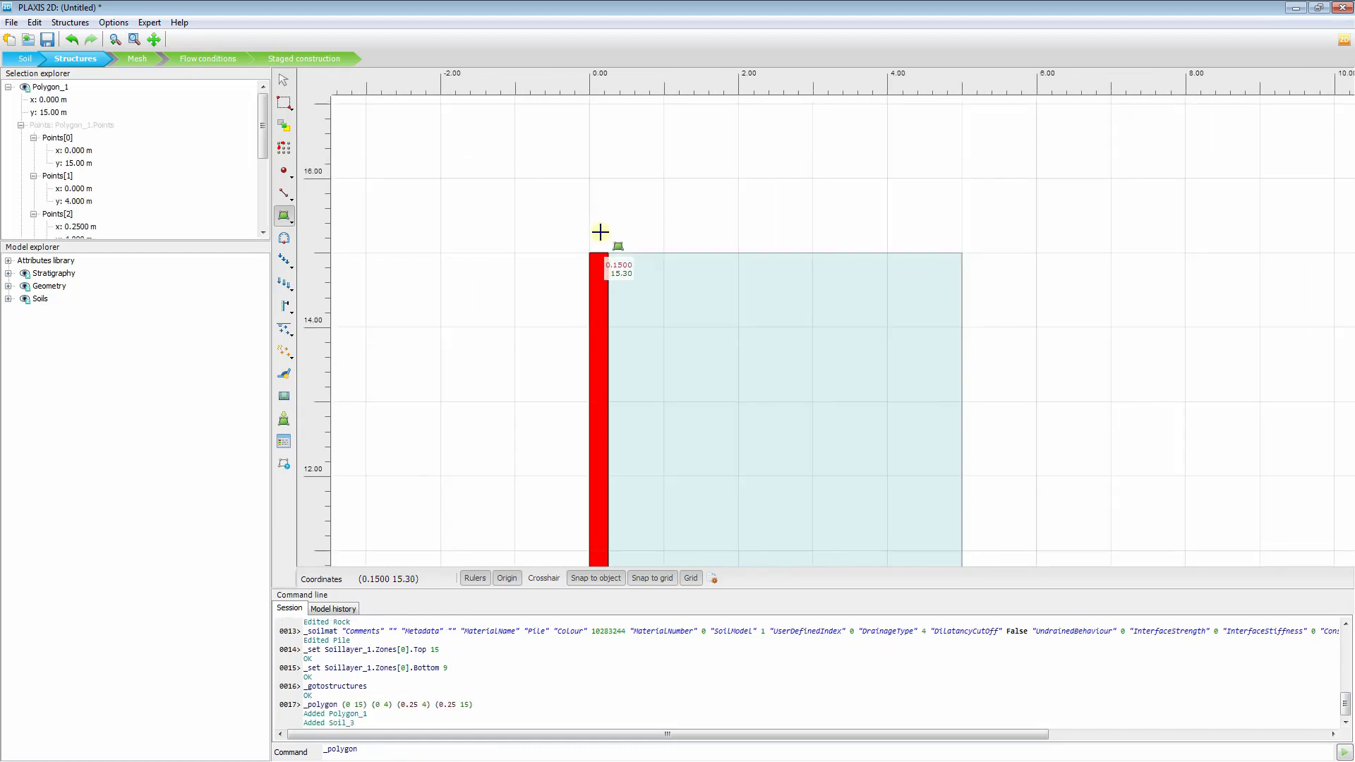
{"action": "key", "text": "Escape"}
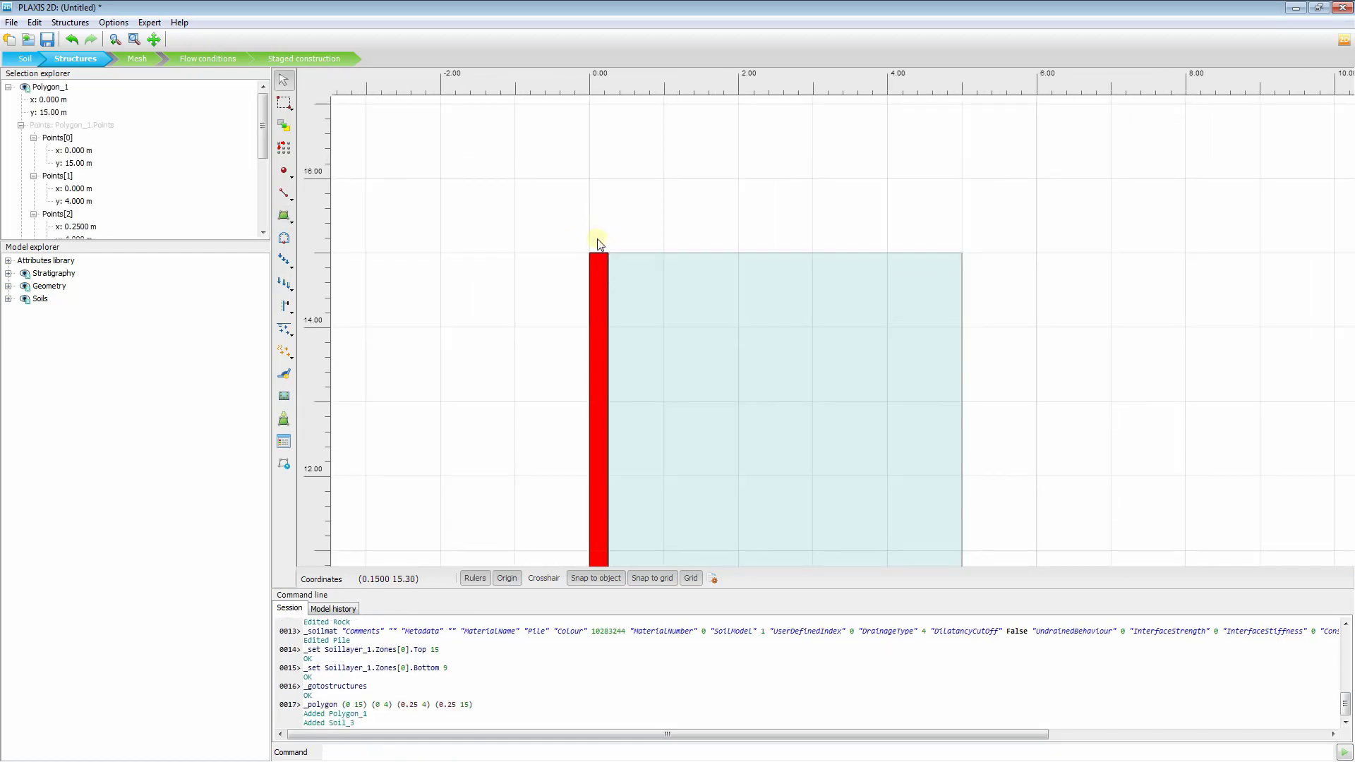
{"action": "left_click", "coordinate": [451, 323]}
Create a line load across the pile head from (0, 15) to (0.25, 15), then leave the tool and clear the selection
{"action": "scroll", "coordinate": [543, 371], "scroll_direction": "down", "scroll_amount": 3}
{"action": "left_click_drag", "start_coordinate": [541, 367], "coordinate": [561, 208]}
{"action": "left_click_drag", "start_coordinate": [534, 318], "coordinate": [506, 313]}
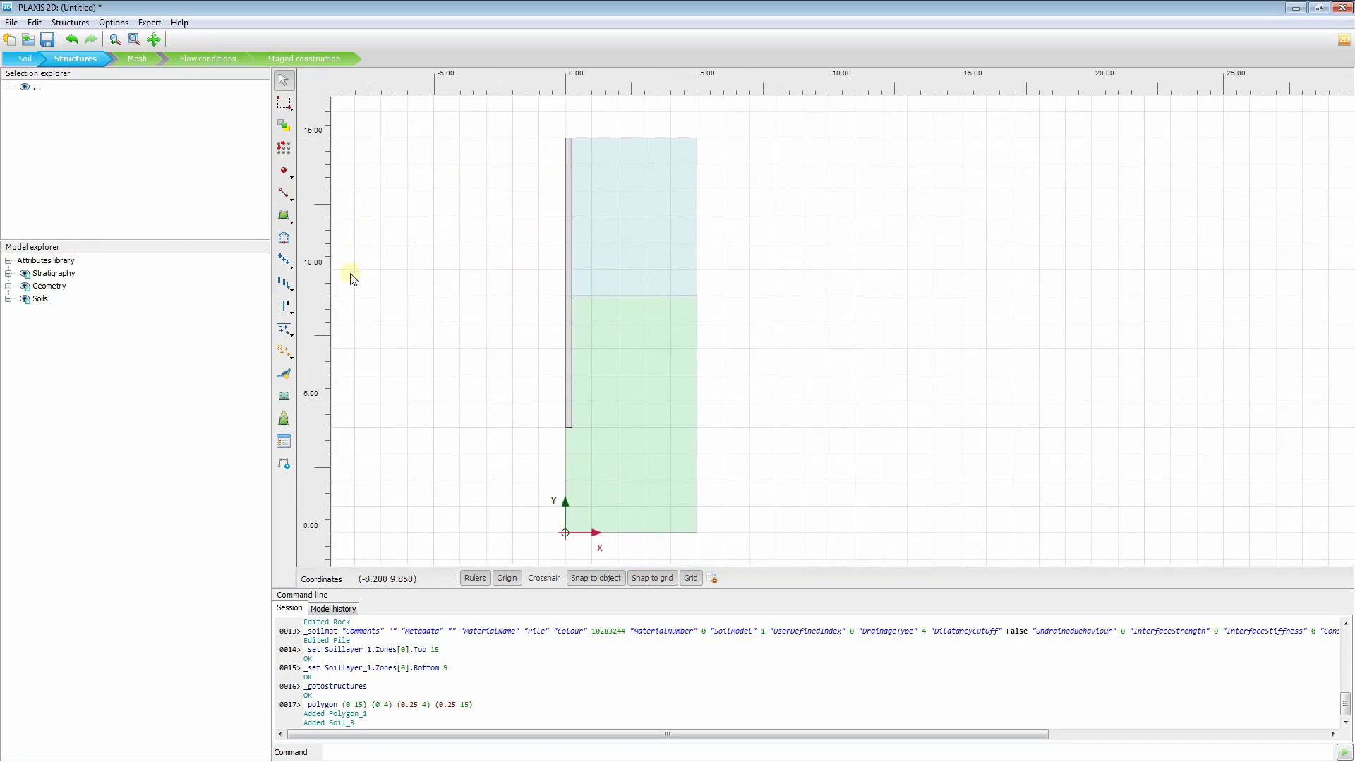
{"action": "left_click", "coordinate": [292, 277]}
{"action": "left_click", "coordinate": [284, 269]}
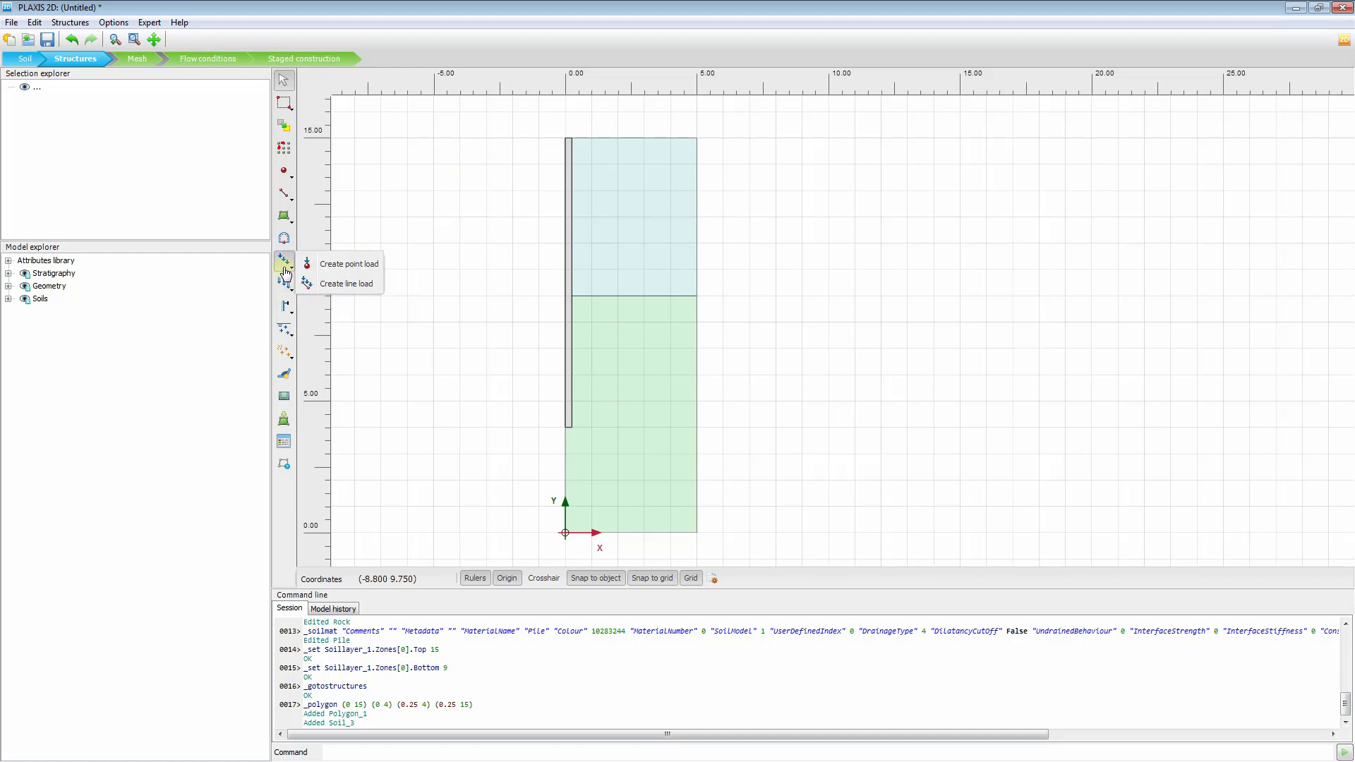
{"action": "left_click", "coordinate": [338, 290]}
{"action": "scroll", "coordinate": [529, 296], "scroll_direction": "up", "scroll_amount": 10}
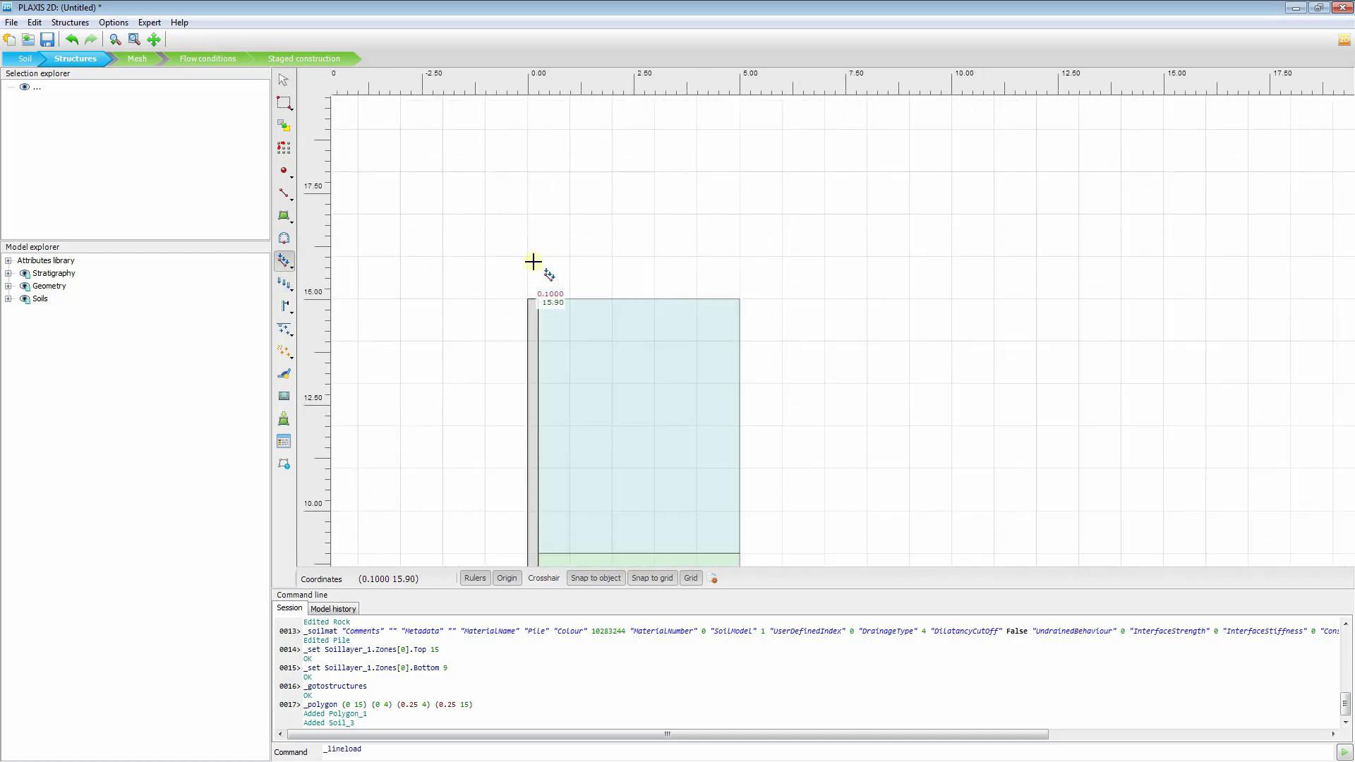
{"action": "left_click", "coordinate": [522, 300]}
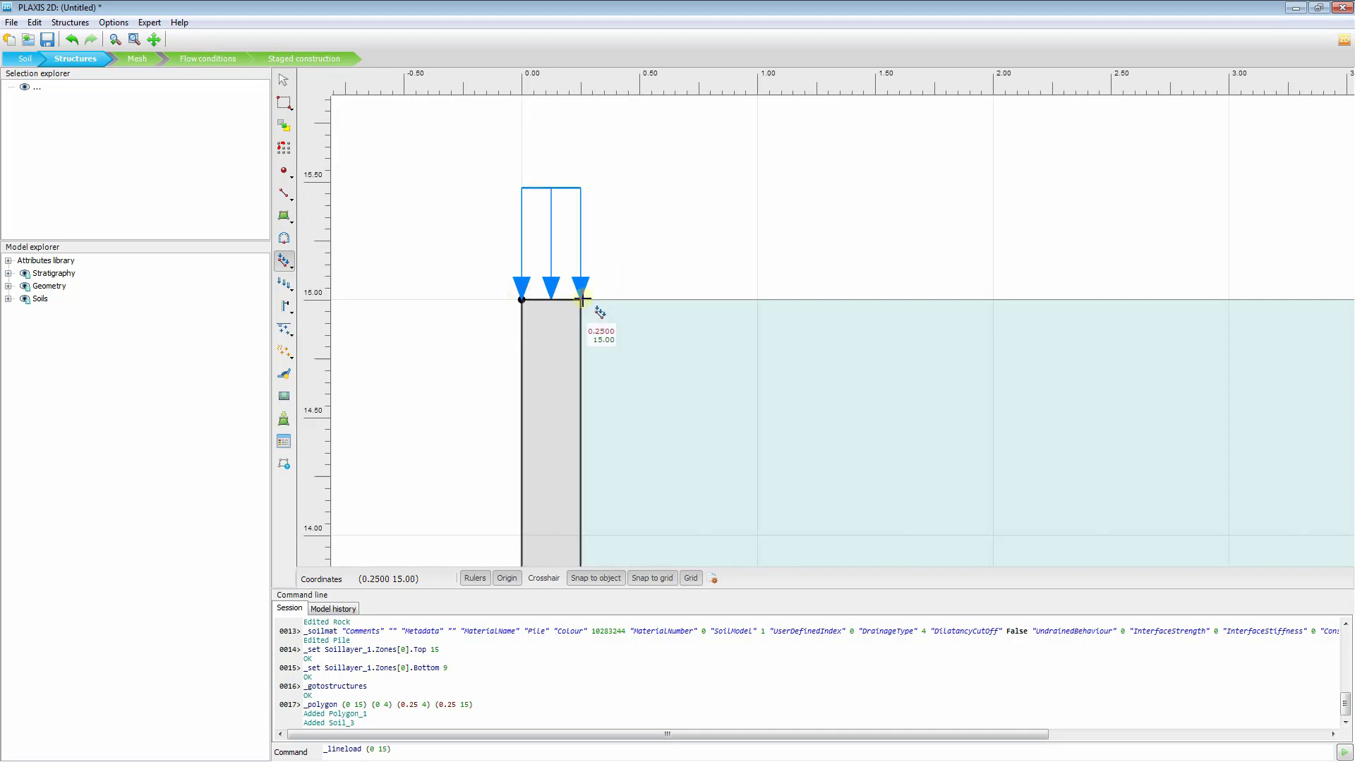
{"action": "left_click", "coordinate": [582, 299]}
{"action": "key", "text": "Escape"}
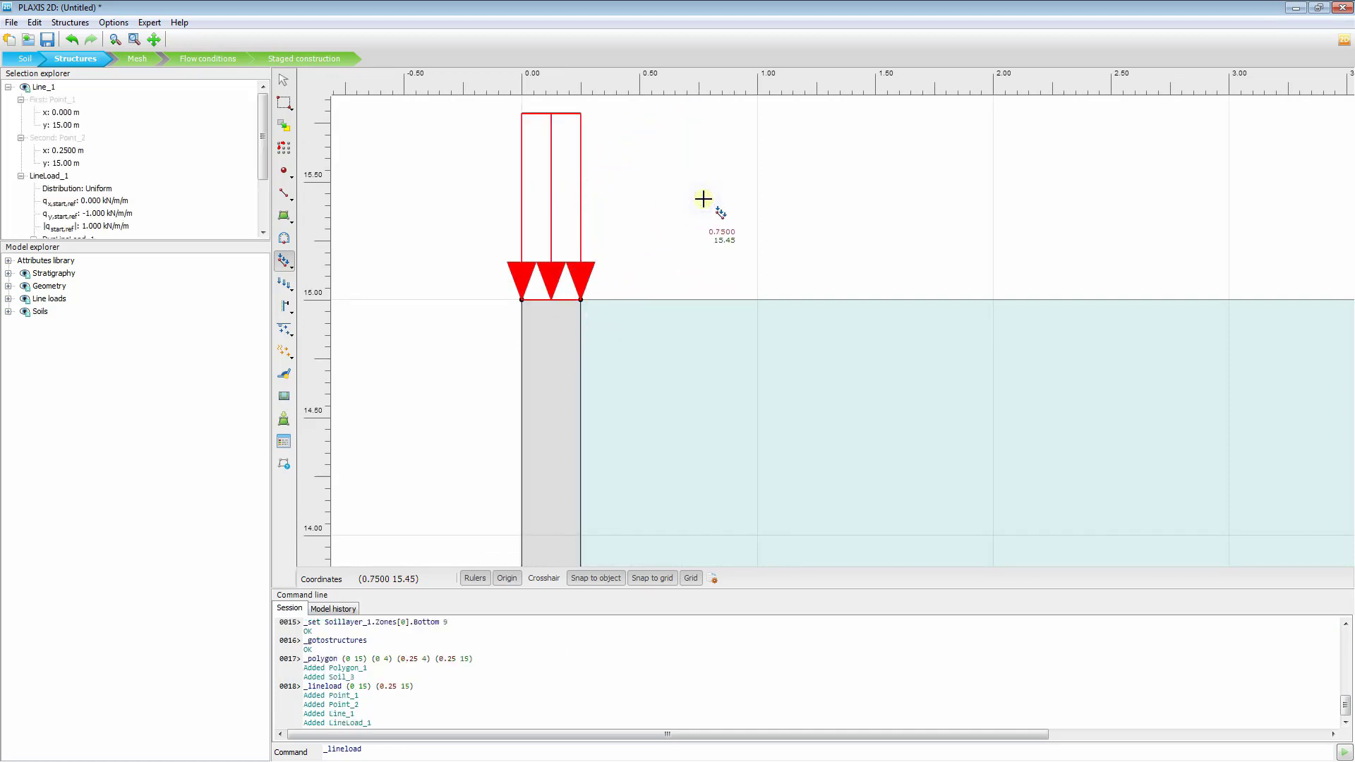
{"action": "key", "text": "Escape"}
{"action": "left_click", "coordinate": [706, 205]}
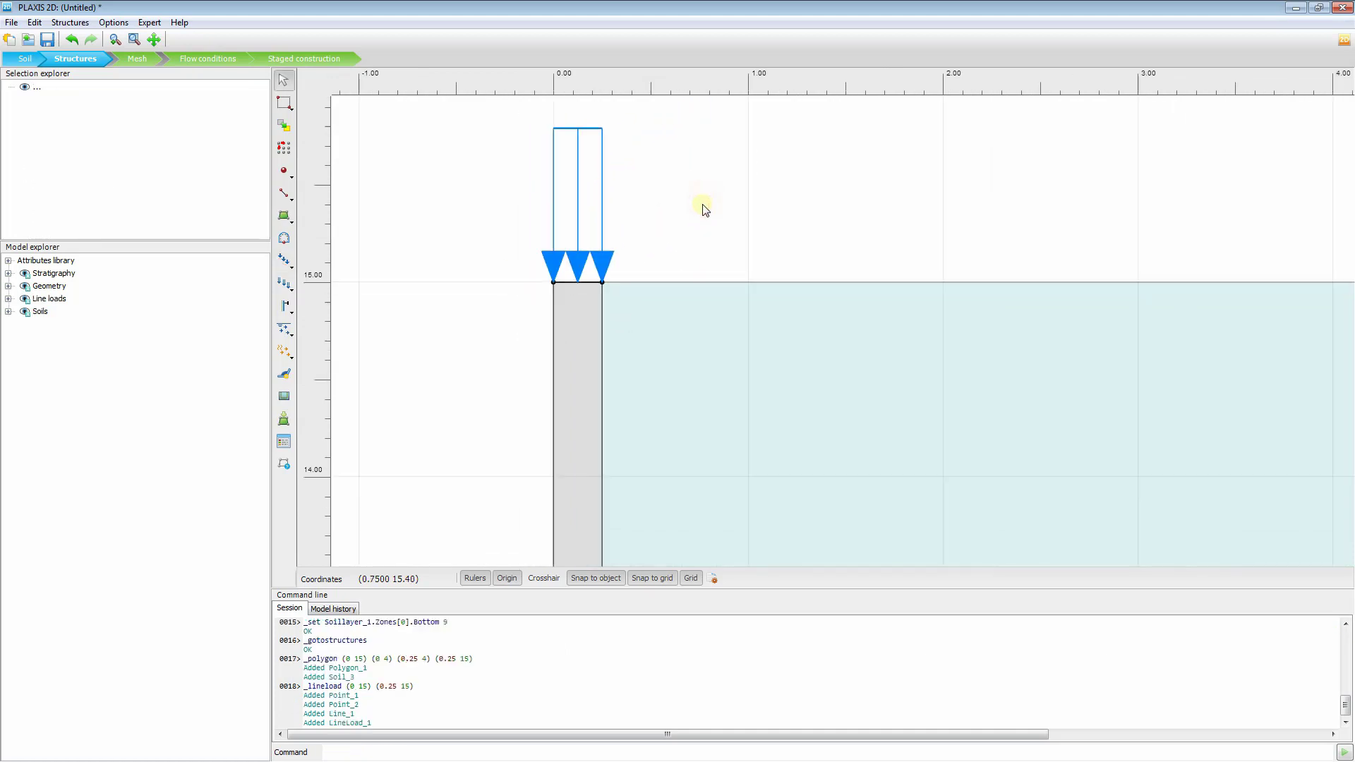
Switch to Mesh mode and generate the mesh with Medium element distribution and enhanced mesh refinements
{"action": "scroll", "coordinate": [690, 257], "scroll_direction": "down", "scroll_amount": 6}
{"action": "left_click_drag", "start_coordinate": [593, 300], "coordinate": [488, 223]}
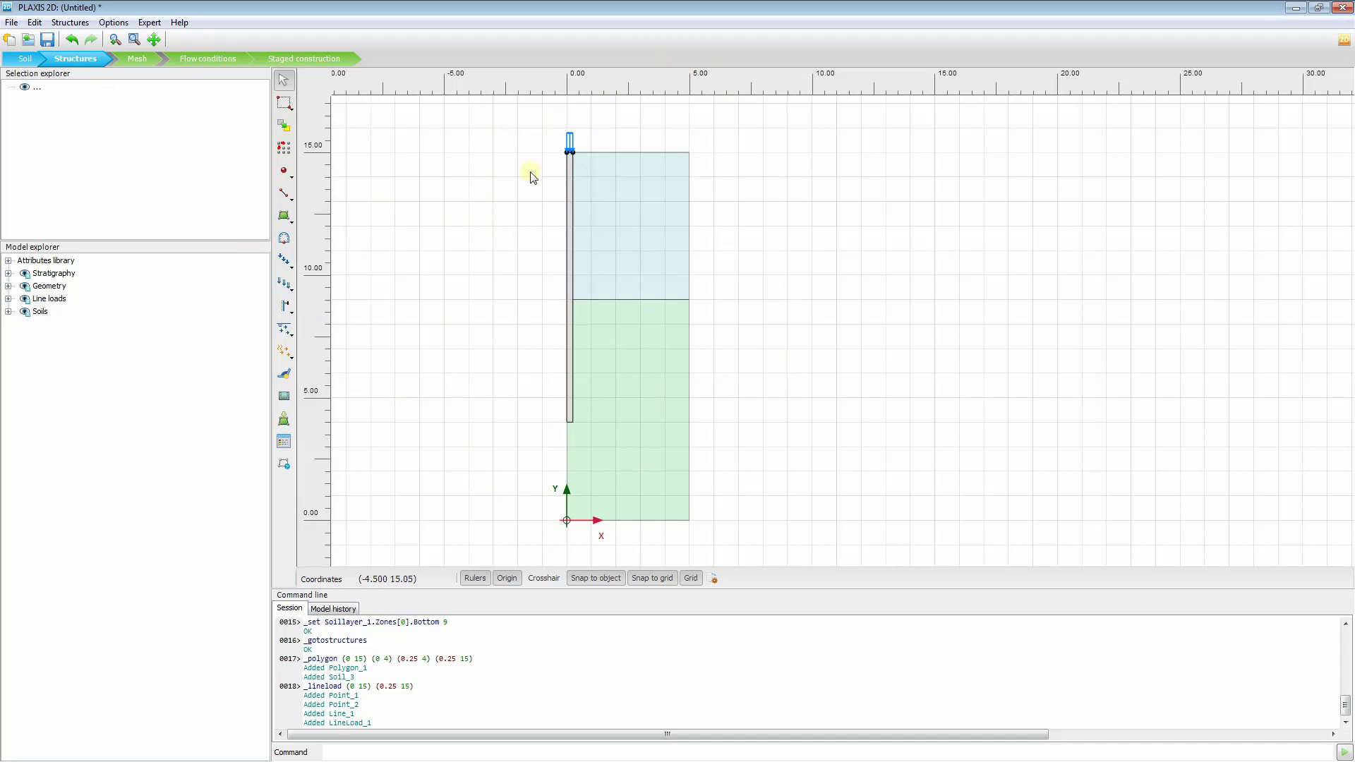
{"action": "left_click", "coordinate": [140, 57]}
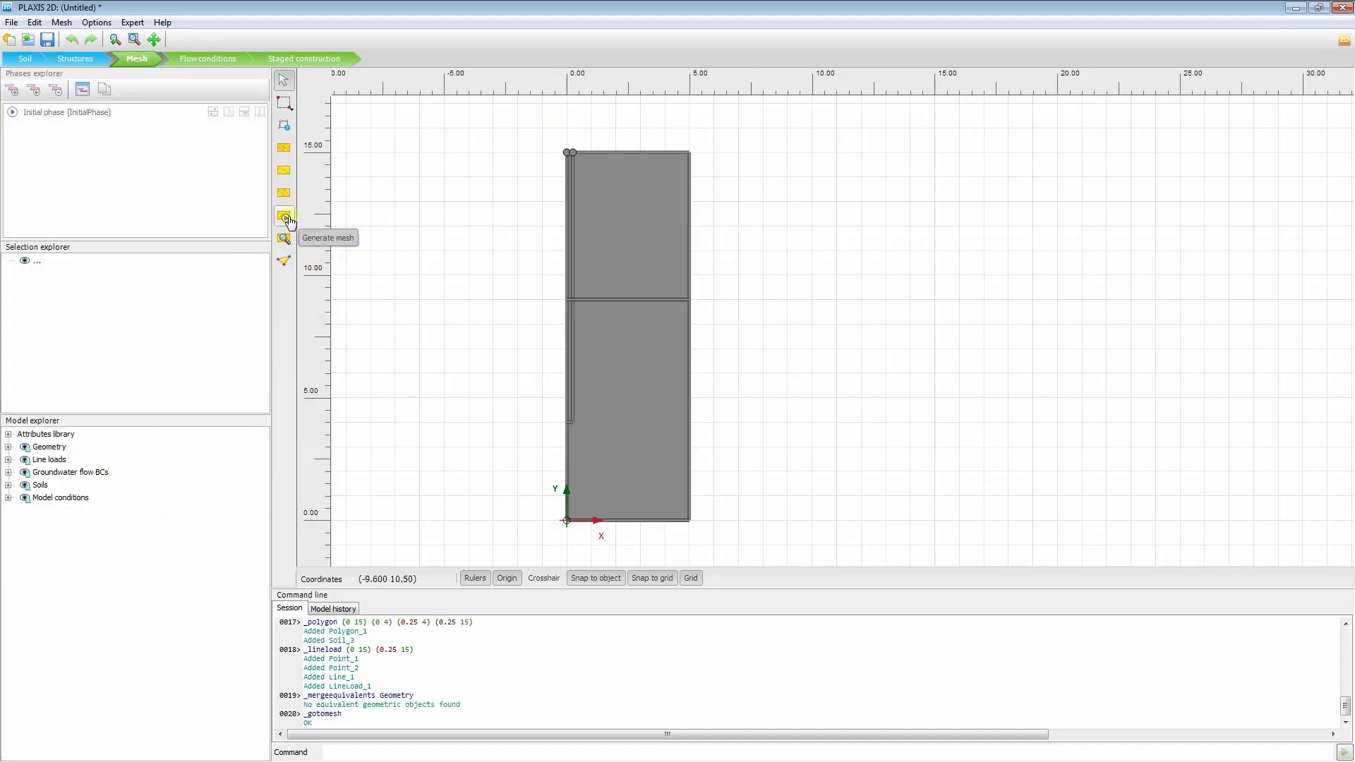
{"action": "left_click", "coordinate": [290, 220]}
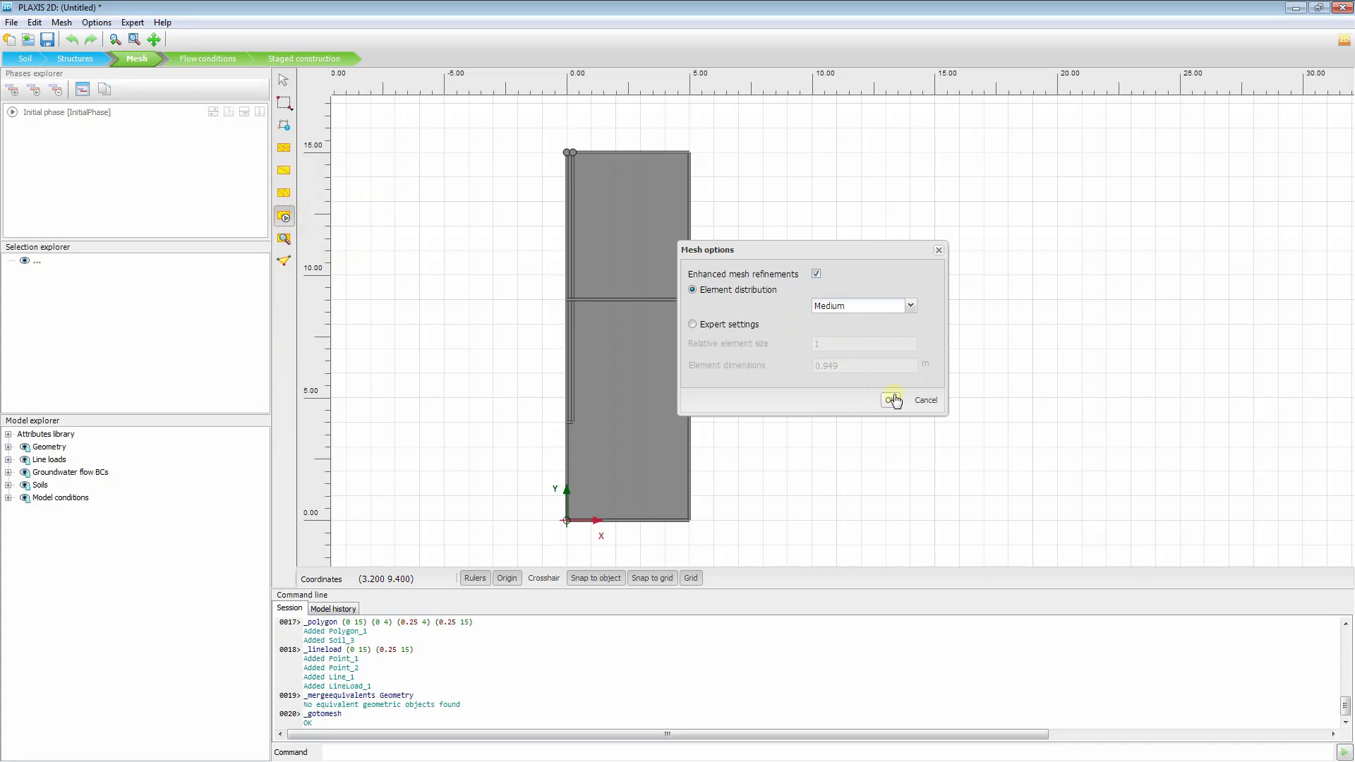
{"action": "left_click", "coordinate": [891, 400]}
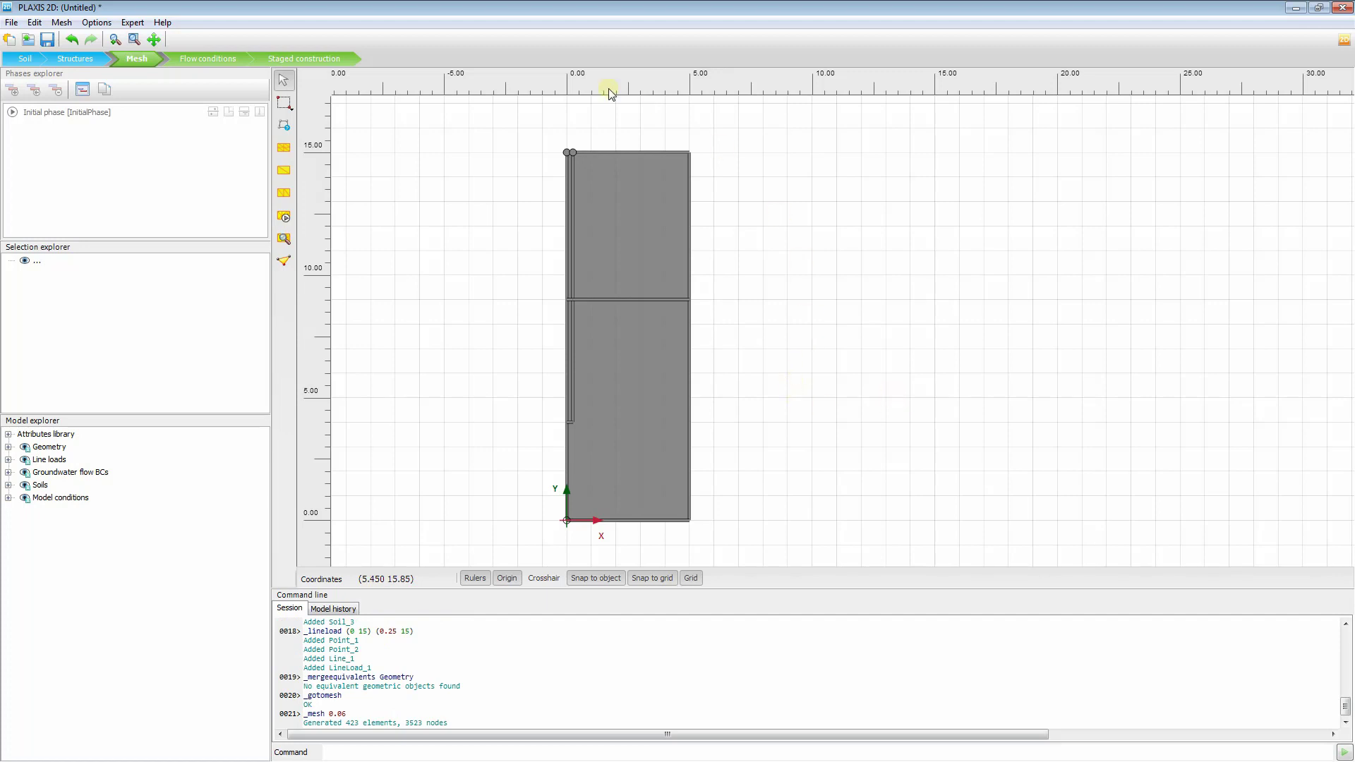
Return to Structures mode and start a negative interface at (0.25, 3.5), directly below the pile's outer toe corner
{"action": "left_click", "coordinate": [78, 59]}
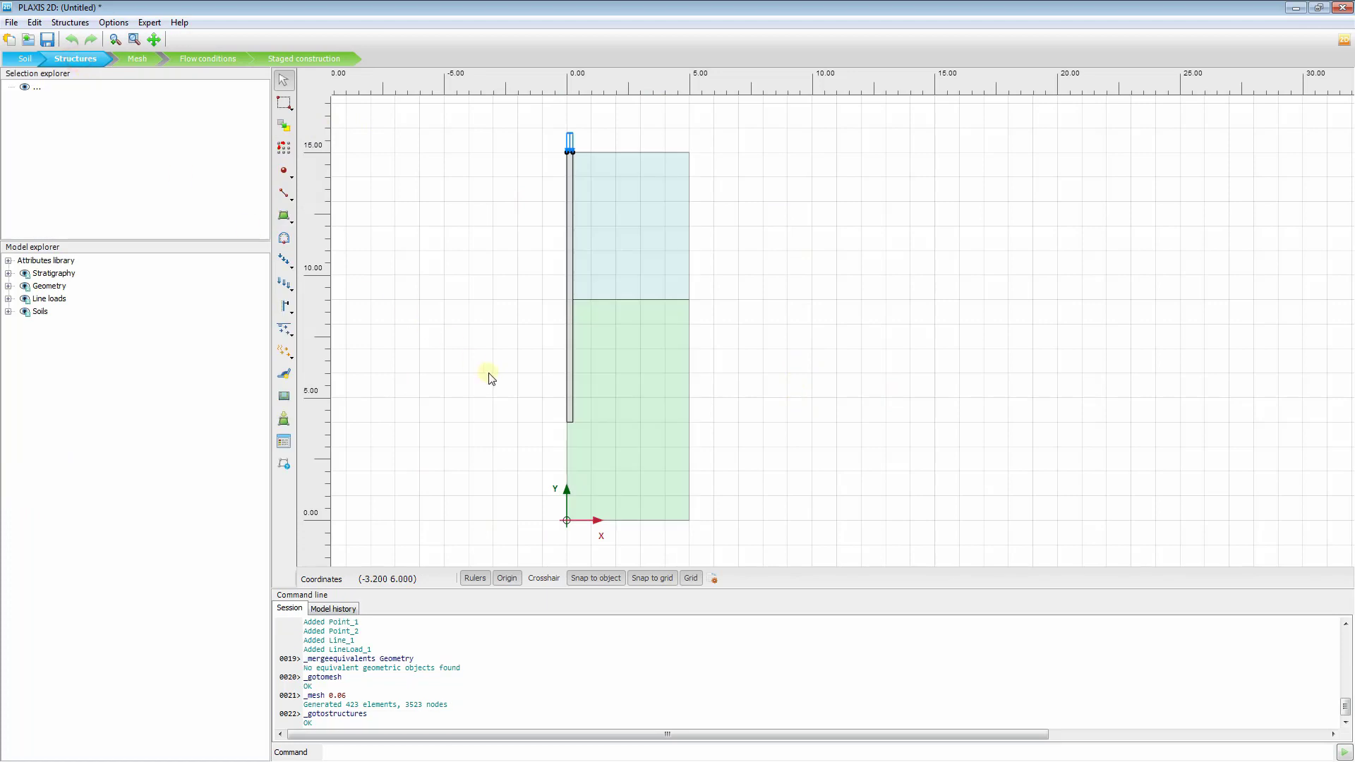
{"action": "left_click", "coordinate": [285, 194]}
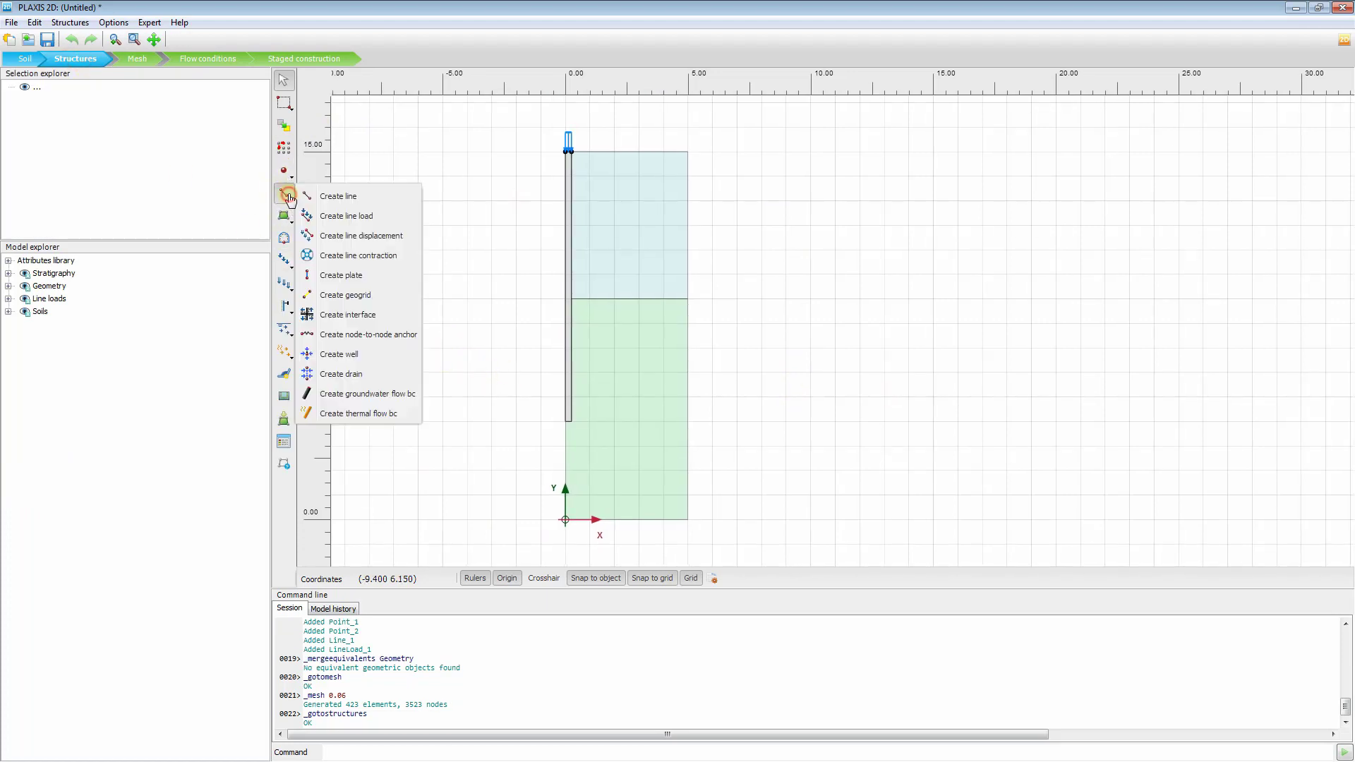
{"action": "left_click", "coordinate": [385, 324]}
{"action": "scroll", "coordinate": [563, 424], "scroll_direction": "up", "scroll_amount": 5}
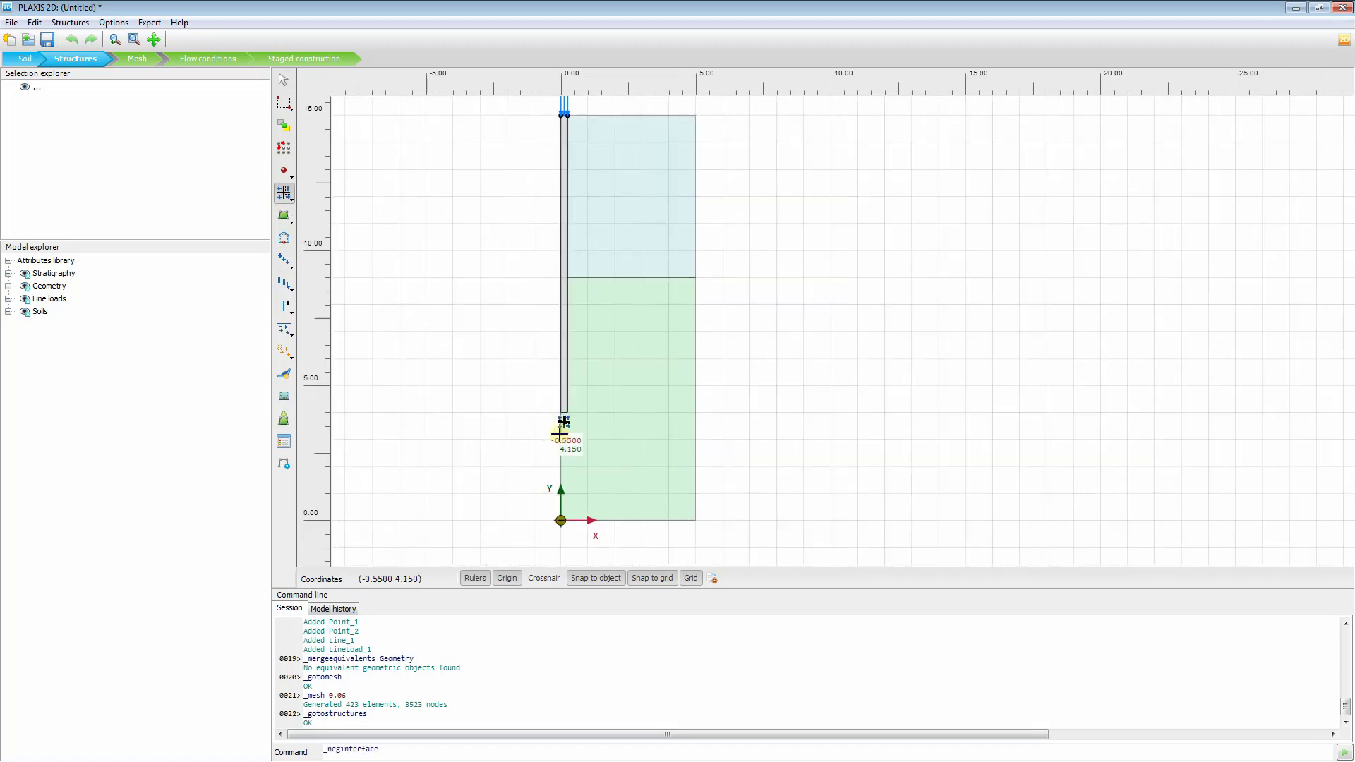
{"action": "left_click_drag", "start_coordinate": [570, 432], "coordinate": [550, 358]}
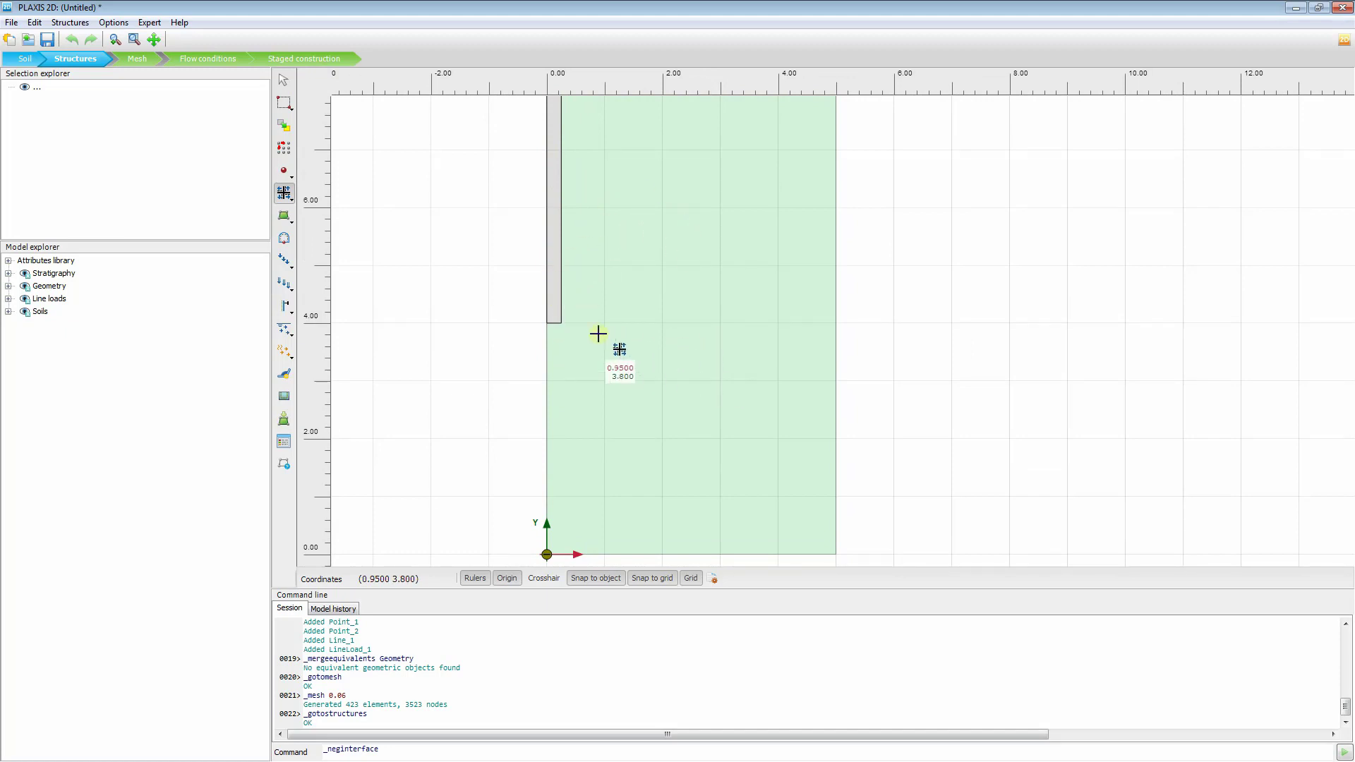
{"action": "left_click_drag", "start_coordinate": [597, 332], "coordinate": [593, 347]}
{"action": "scroll", "coordinate": [553, 347], "scroll_direction": "up", "scroll_amount": 2}
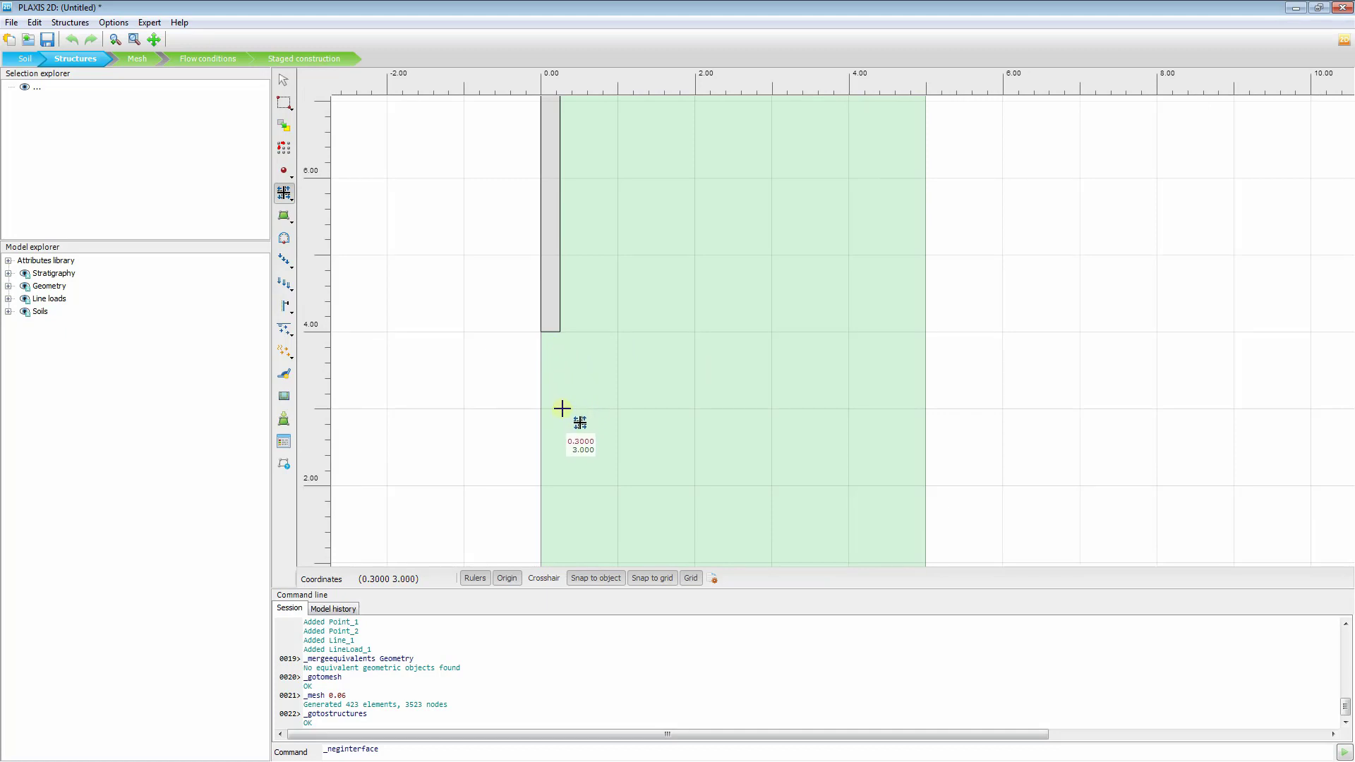
{"action": "left_click_drag", "start_coordinate": [562, 409], "coordinate": [605, 419]}
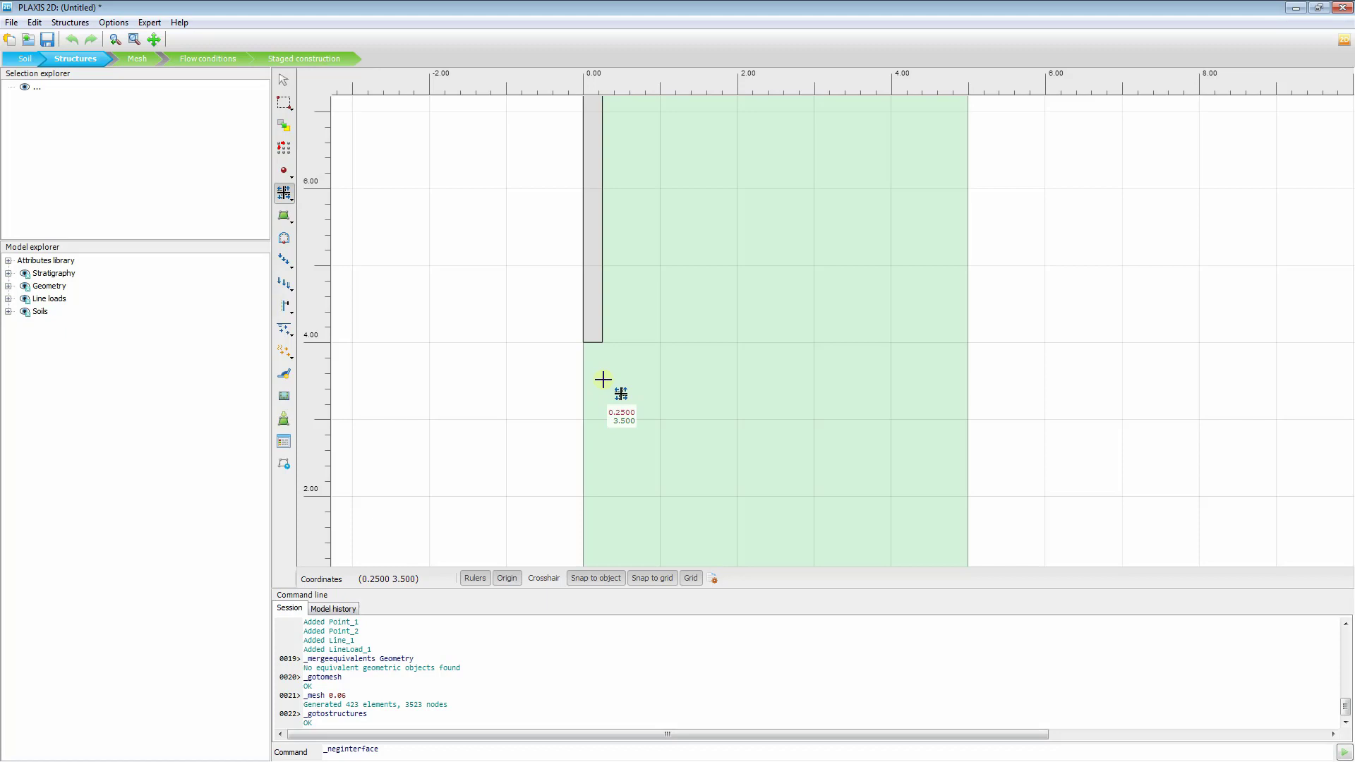
{"action": "left_click", "coordinate": [603, 379]}
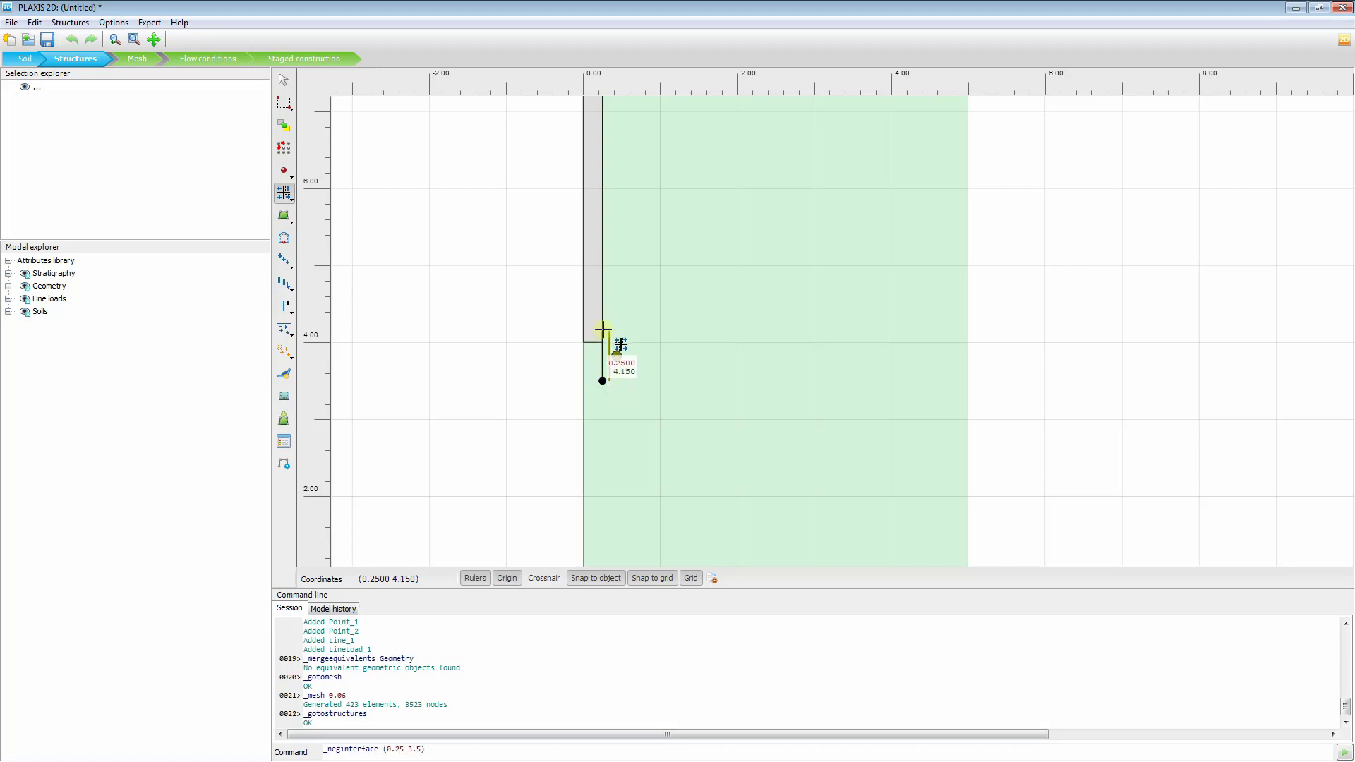
End the negative interface at the pile head's outer corner (0.25, 15), then leave the tool and clear the selection
{"action": "scroll", "coordinate": [609, 367], "scroll_direction": "down", "scroll_amount": 5}
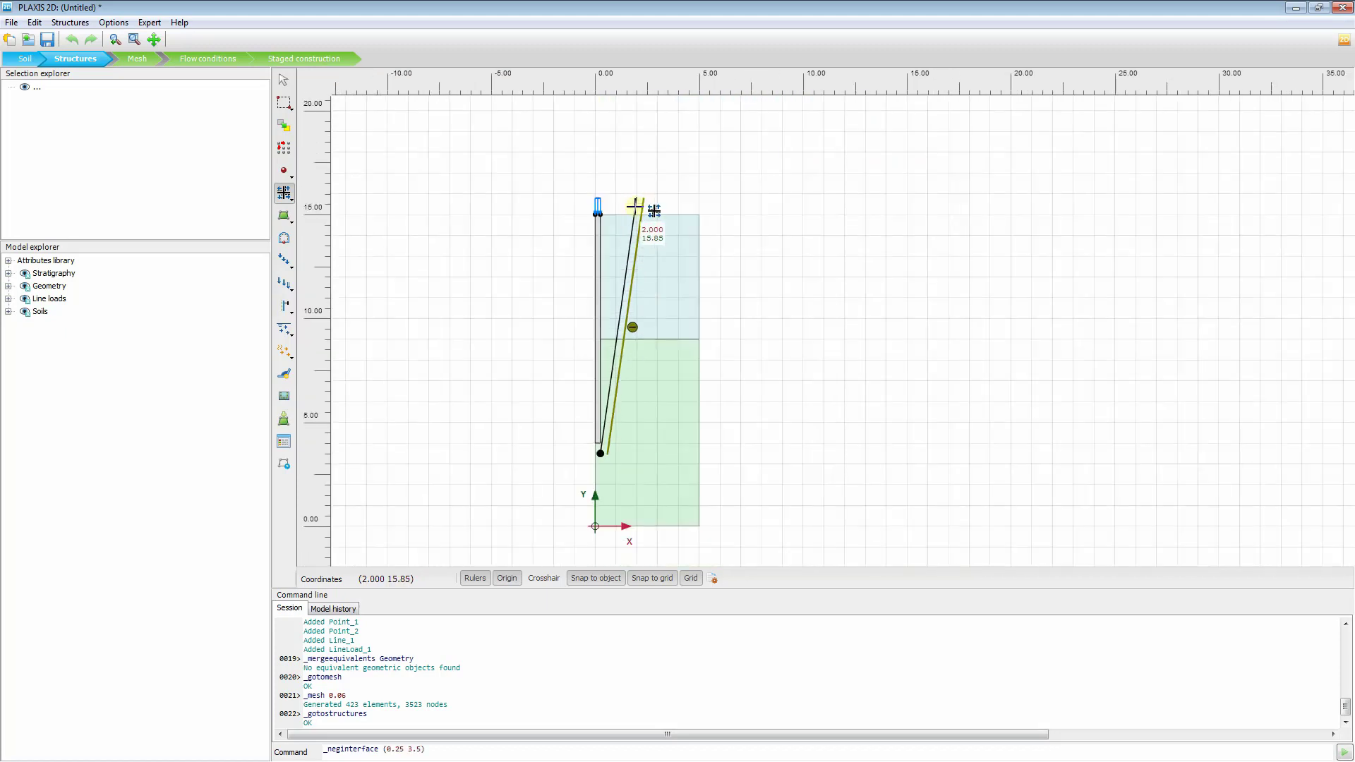
{"action": "scroll", "coordinate": [607, 246], "scroll_direction": "up", "scroll_amount": 10}
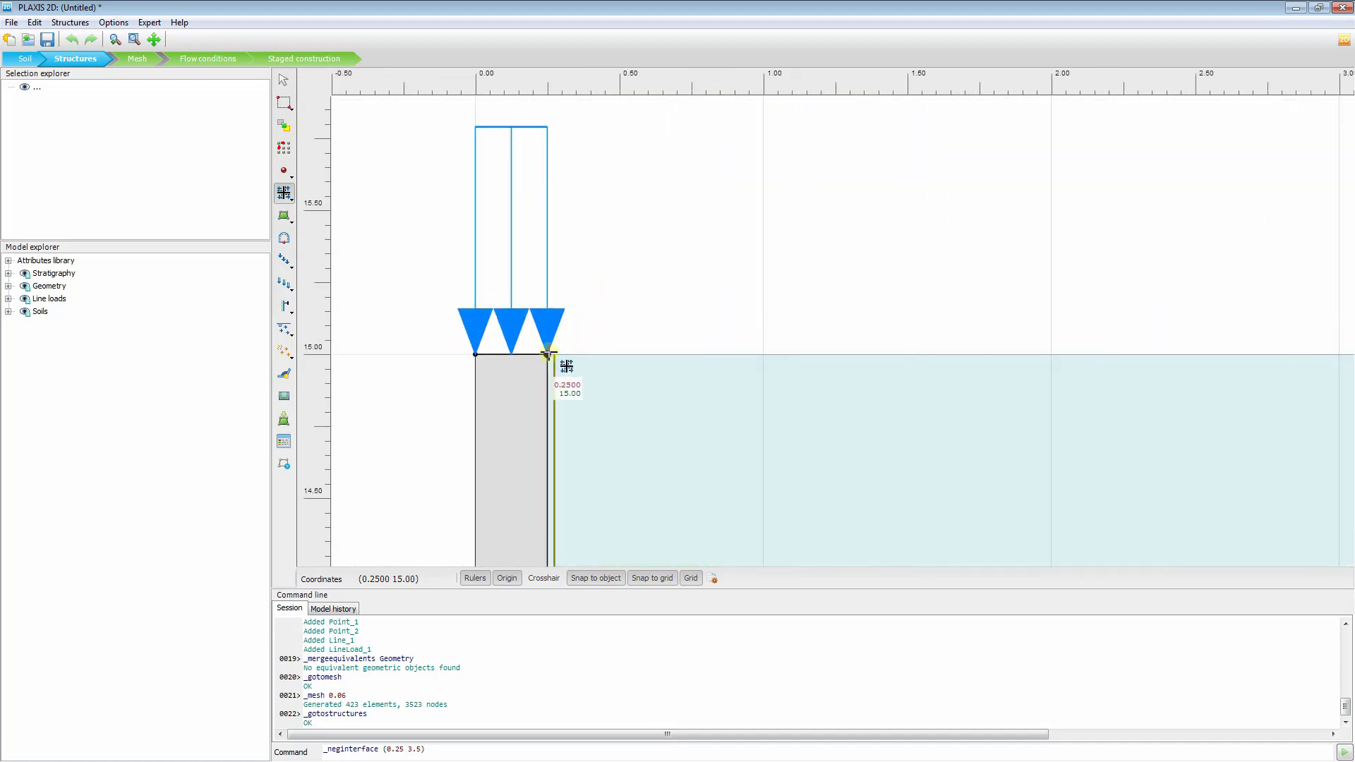
{"action": "left_click", "coordinate": [548, 354]}
{"action": "key", "text": "Escape"}
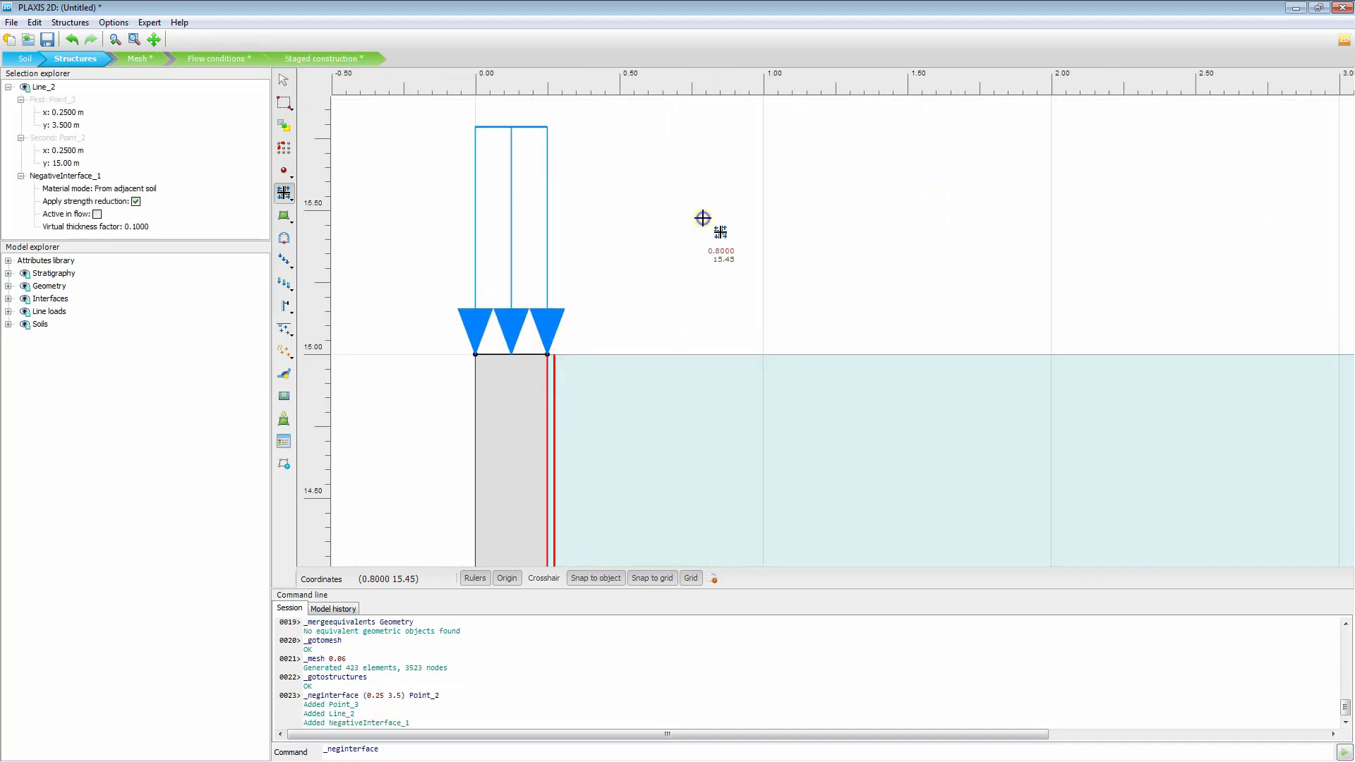
{"action": "key", "text": "Escape"}
{"action": "left_click", "coordinate": [703, 218]}
{"action": "scroll", "coordinate": [705, 219], "scroll_direction": "down", "scroll_amount": 10}
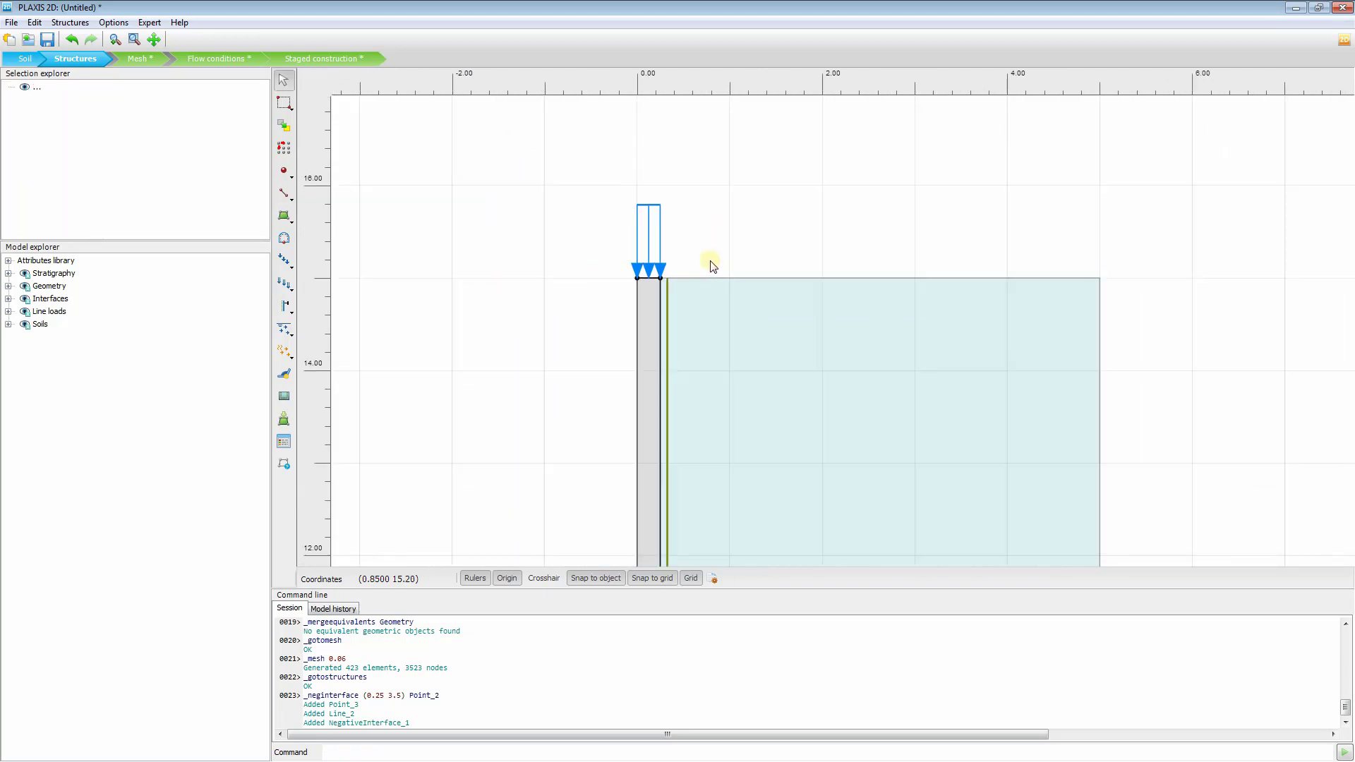
Switch to Mesh mode and regenerate the mesh with Medium element distribution and enhanced mesh refinements
{"action": "left_click_drag", "start_coordinate": [671, 404], "coordinate": [538, 234]}
{"action": "scroll", "coordinate": [593, 265], "scroll_direction": "down", "scroll_amount": 3}
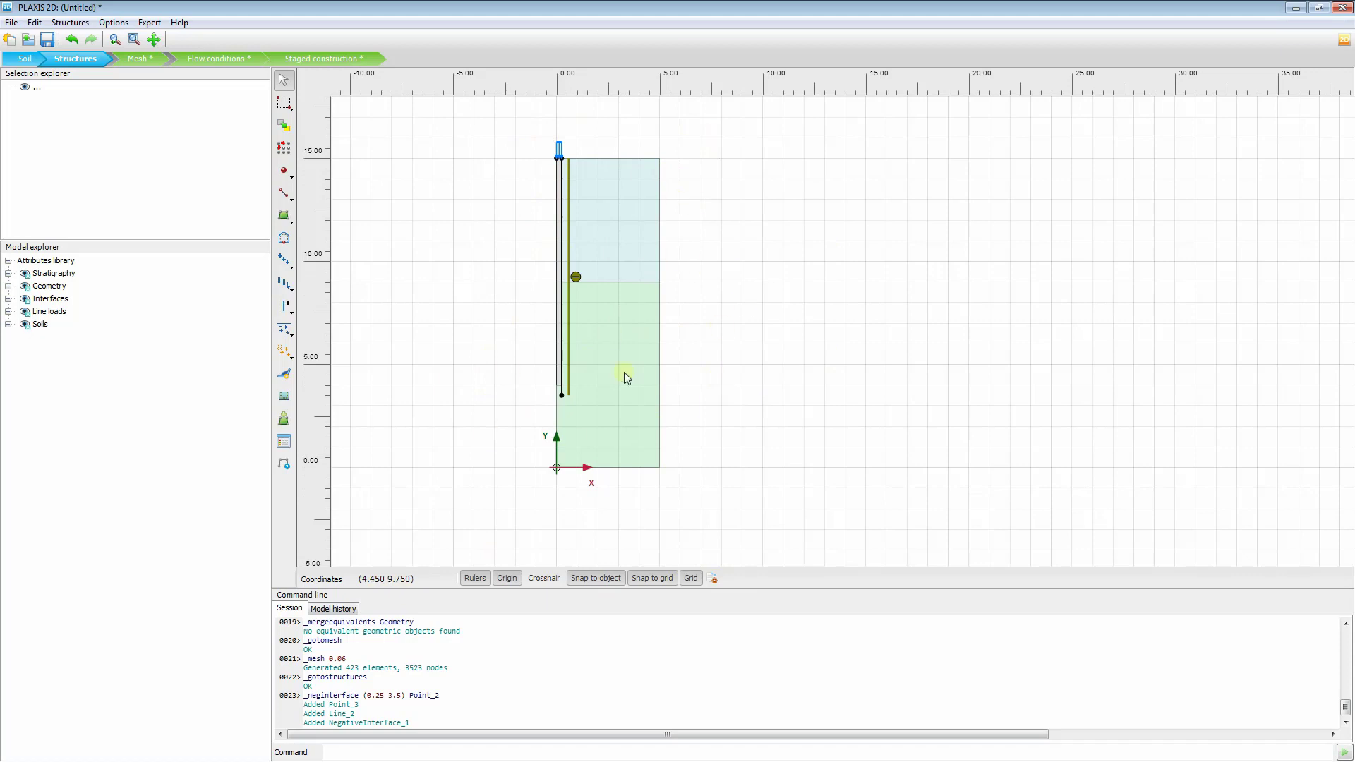
{"action": "left_click_drag", "start_coordinate": [822, 355], "coordinate": [819, 382]}
{"action": "left_click_drag", "start_coordinate": [381, 329], "coordinate": [387, 304]}
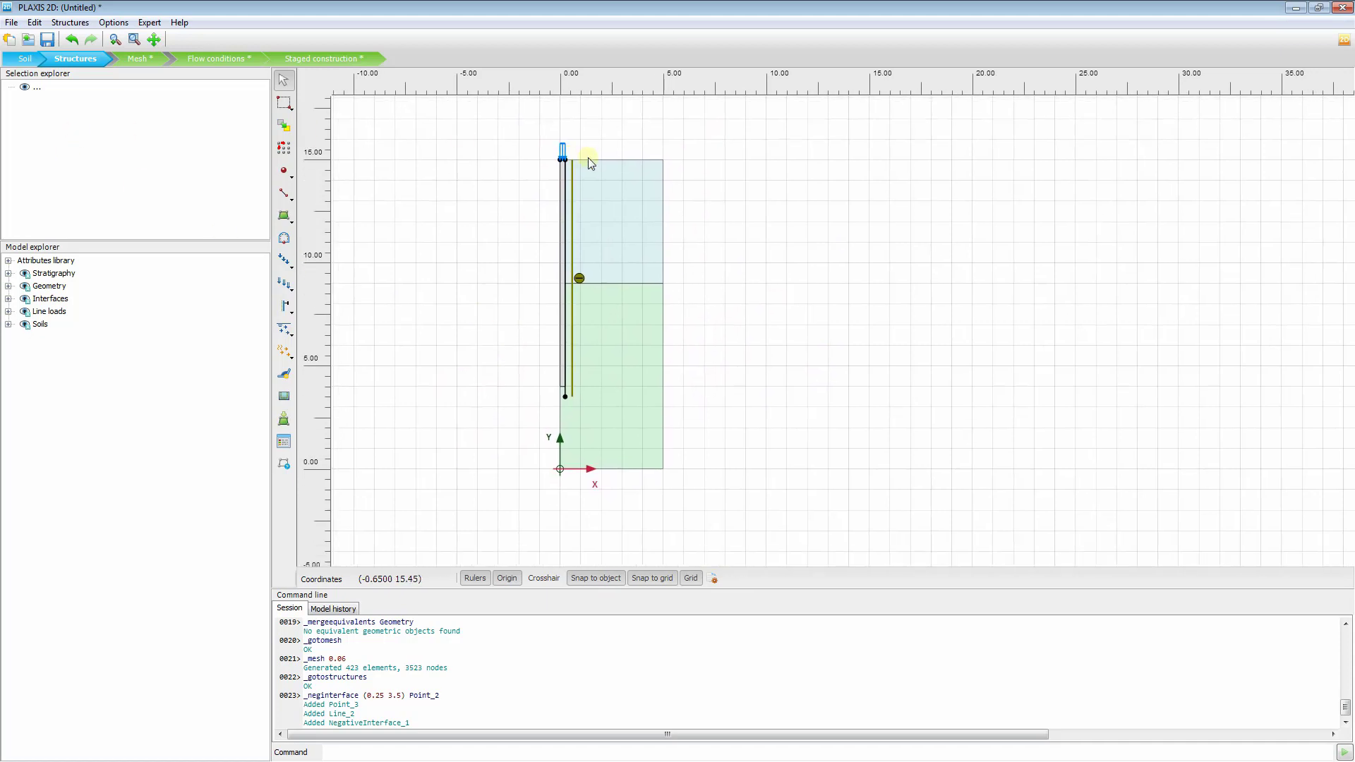
{"action": "left_click", "coordinate": [151, 63]}
{"action": "left_click", "coordinate": [285, 218]}
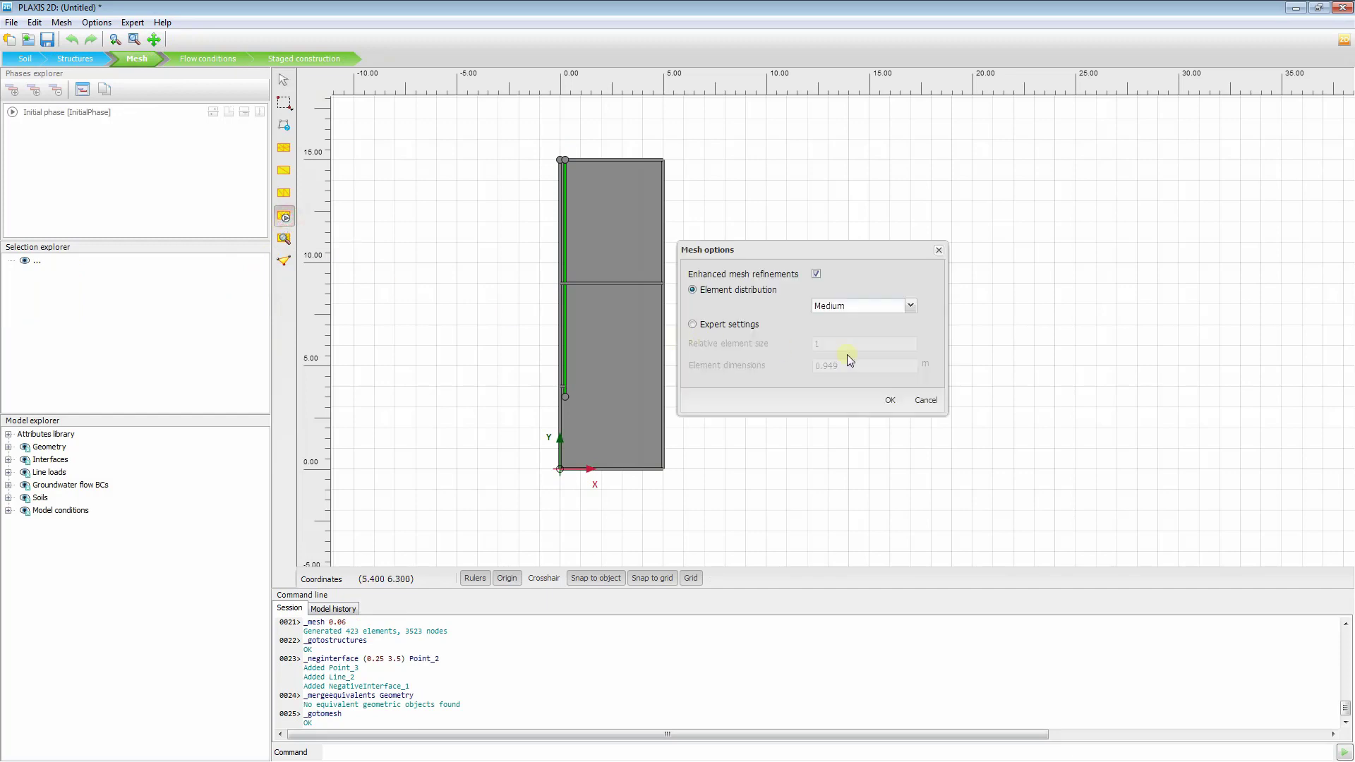
{"action": "left_click", "coordinate": [890, 401]}
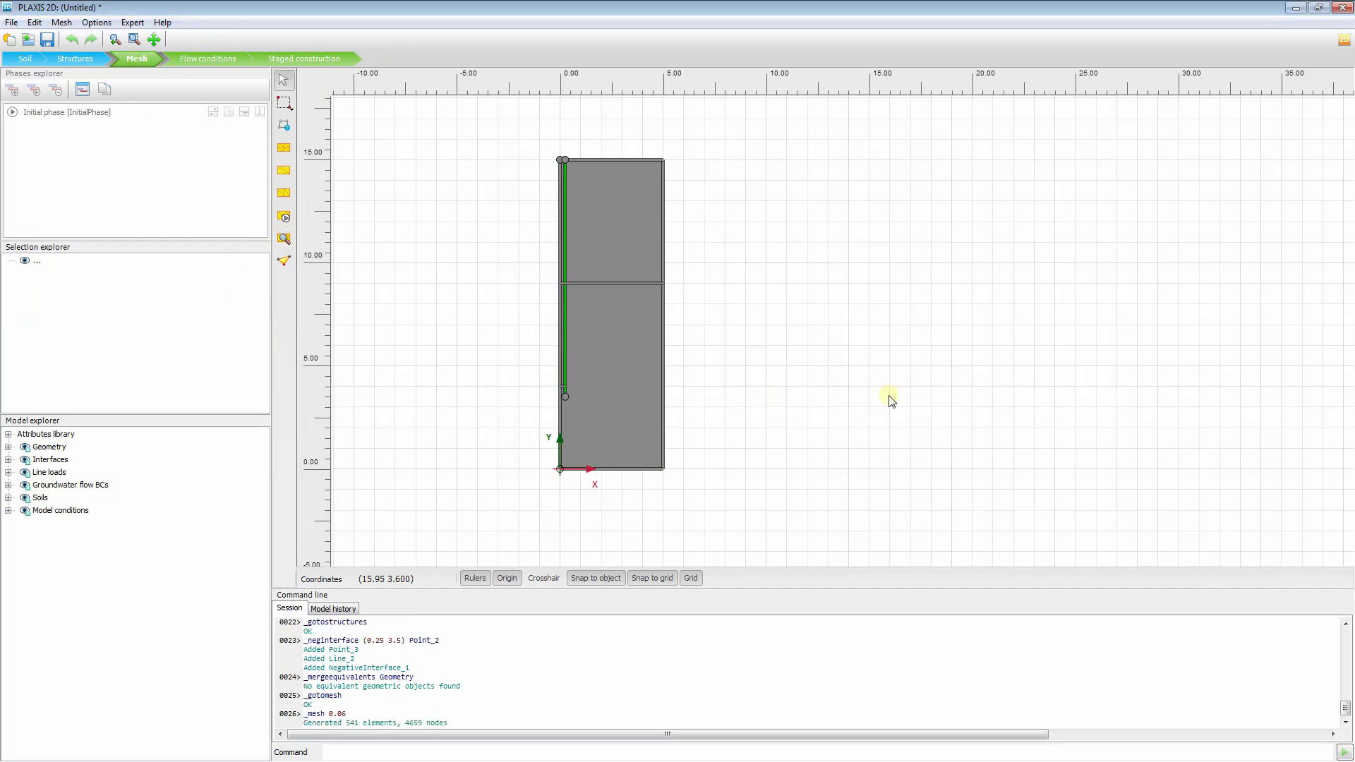
View the generated mesh in PLAXIS 2D Output and examine the elements around the pile head, line load and interface
{"action": "left_click", "coordinate": [286, 240]}
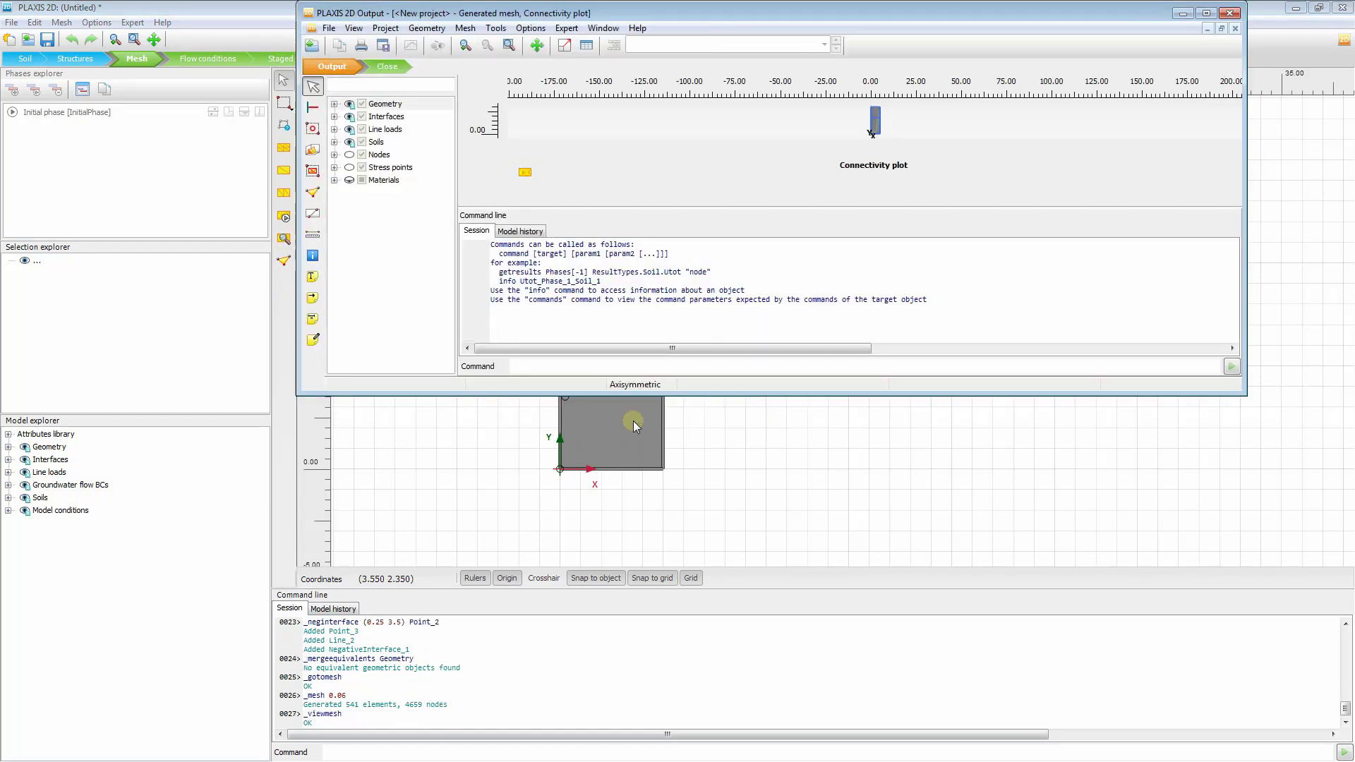
{"action": "left_click", "coordinate": [1207, 12]}
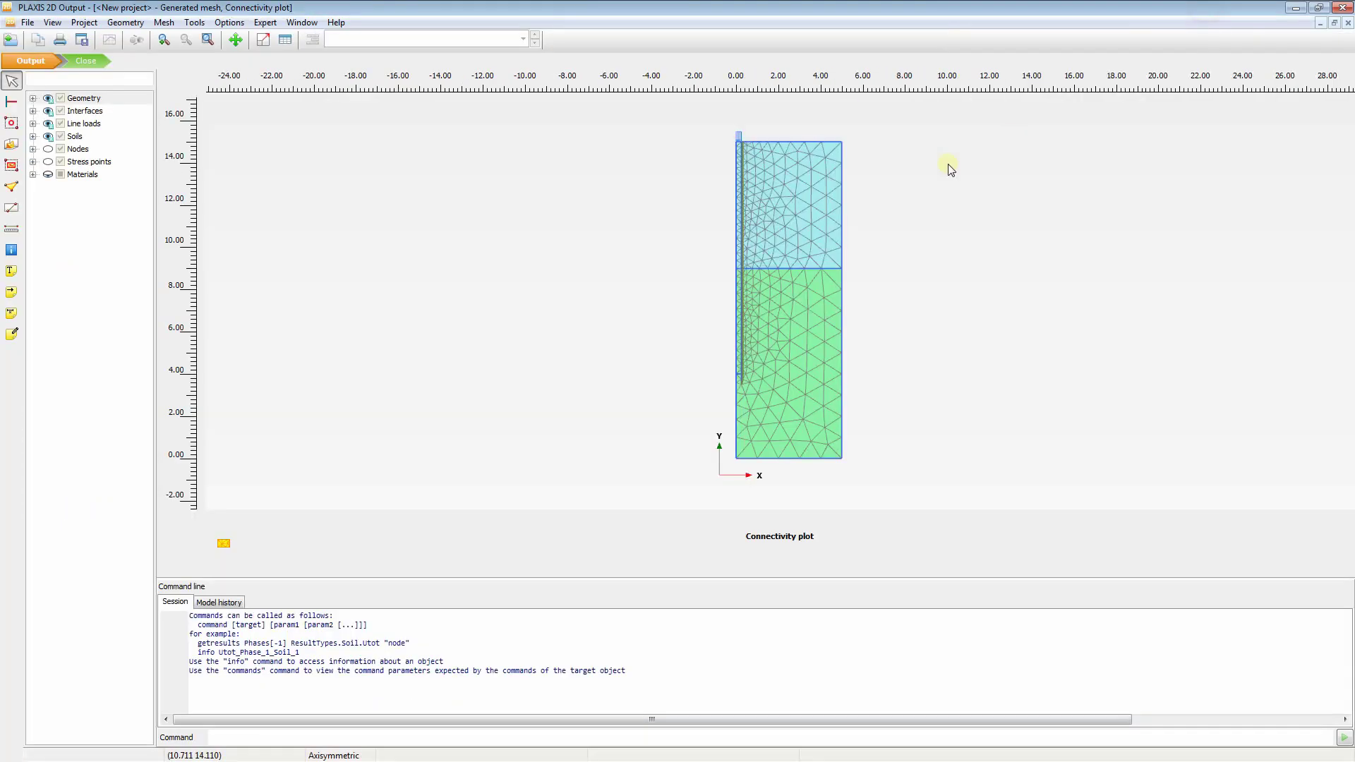
{"action": "left_click_drag", "start_coordinate": [668, 242], "coordinate": [605, 278]}
{"action": "scroll", "coordinate": [641, 247], "scroll_direction": "up", "scroll_amount": 2}
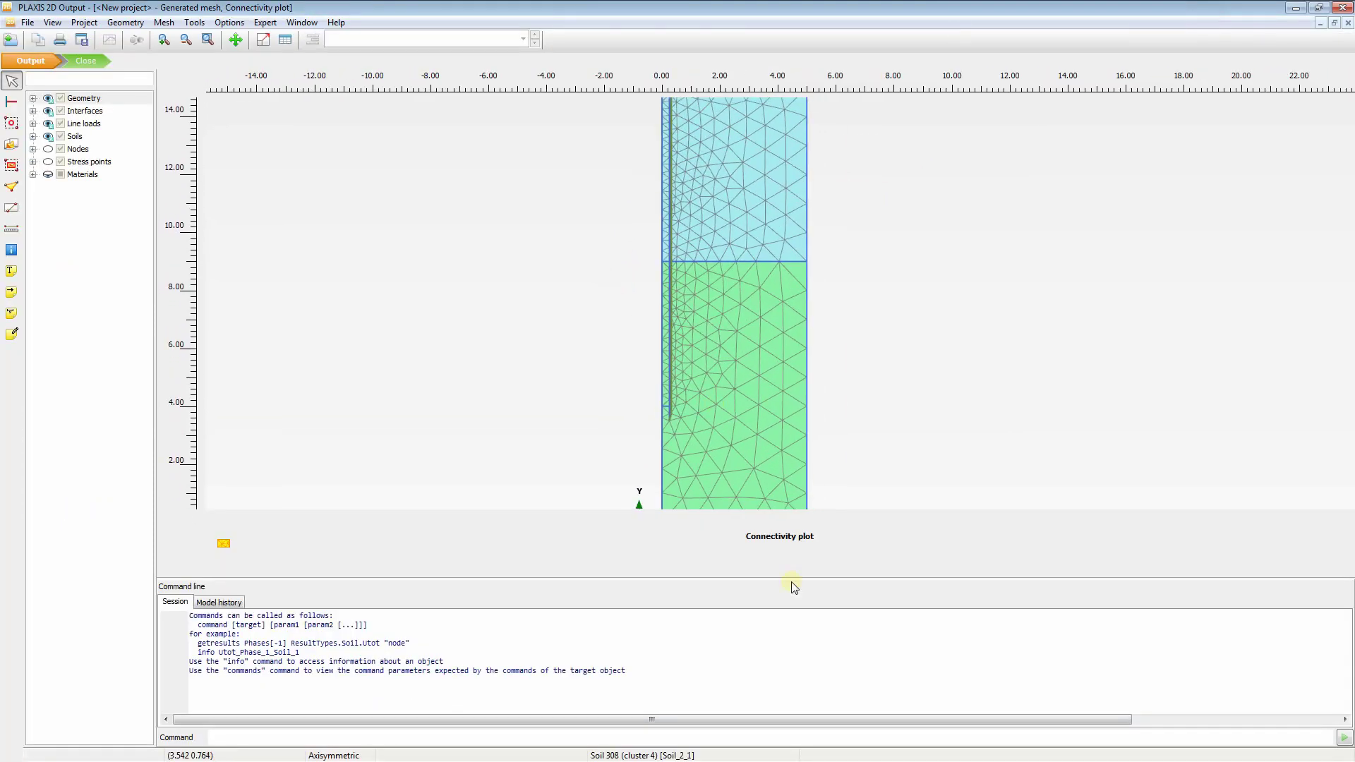
{"action": "left_click_drag", "start_coordinate": [794, 578], "coordinate": [781, 727]}
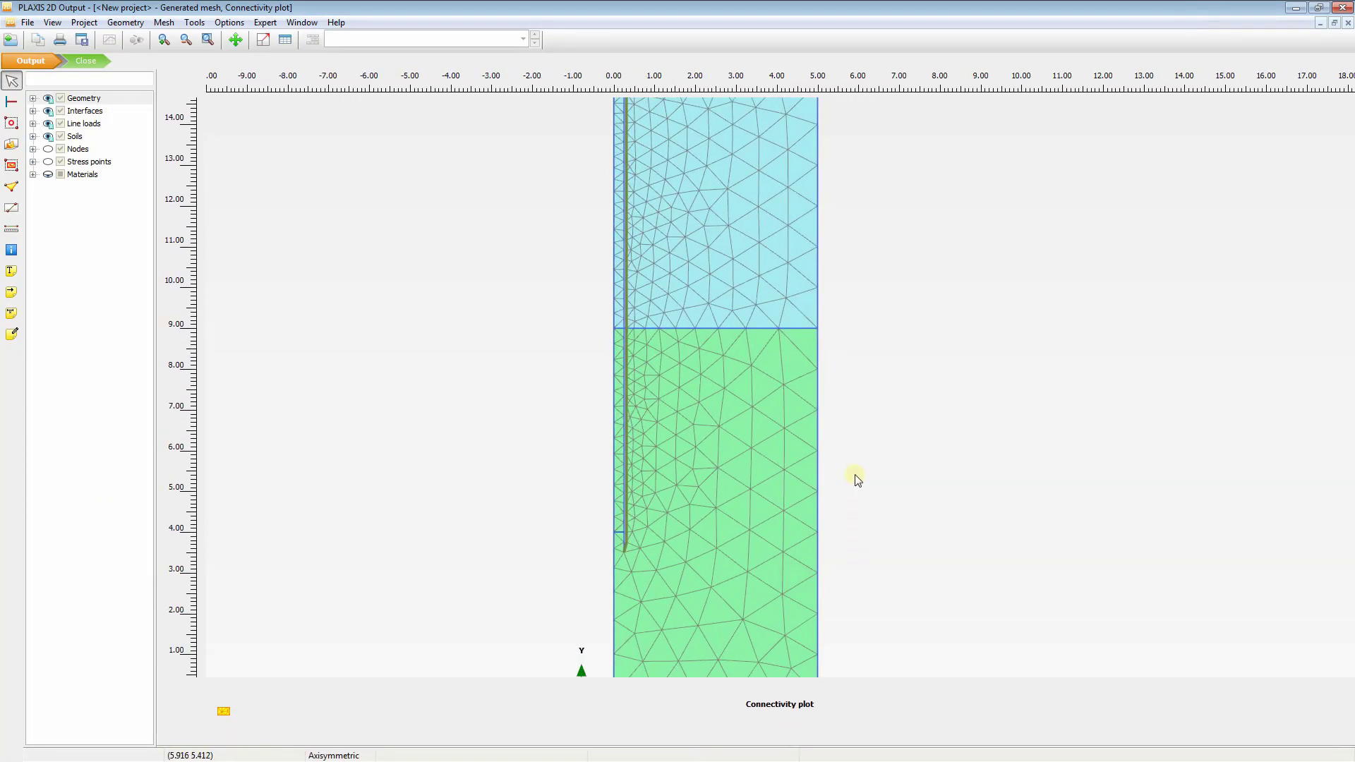
{"action": "left_click_drag", "start_coordinate": [858, 452], "coordinate": [870, 530]}
{"action": "scroll", "coordinate": [596, 180], "scroll_direction": "up", "scroll_amount": 6}
{"action": "scroll", "coordinate": [638, 185], "scroll_direction": "down", "scroll_amount": 2}
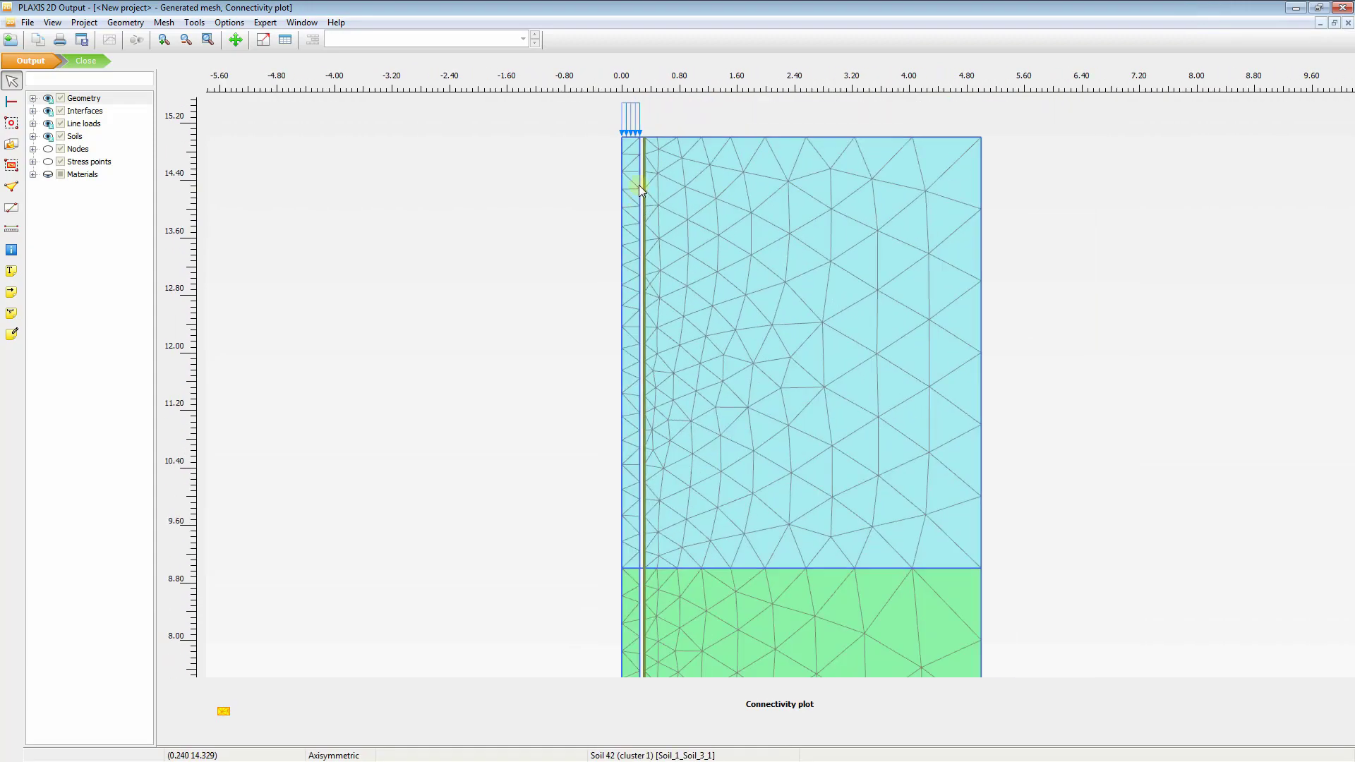
Examine the mesh along the pile shaft down to the interface end below the toe, and close the mesh output
{"action": "scroll", "coordinate": [639, 185], "scroll_direction": "up", "scroll_amount": 3}
{"action": "left_click_drag", "start_coordinate": [639, 521], "coordinate": [648, 226]}
{"action": "left_click_drag", "start_coordinate": [618, 545], "coordinate": [613, 312]}
{"action": "left_click_drag", "start_coordinate": [645, 525], "coordinate": [624, 244]}
{"action": "scroll", "coordinate": [610, 317], "scroll_direction": "up", "scroll_amount": 2}
{"action": "scroll", "coordinate": [605, 409], "scroll_direction": "down", "scroll_amount": 5}
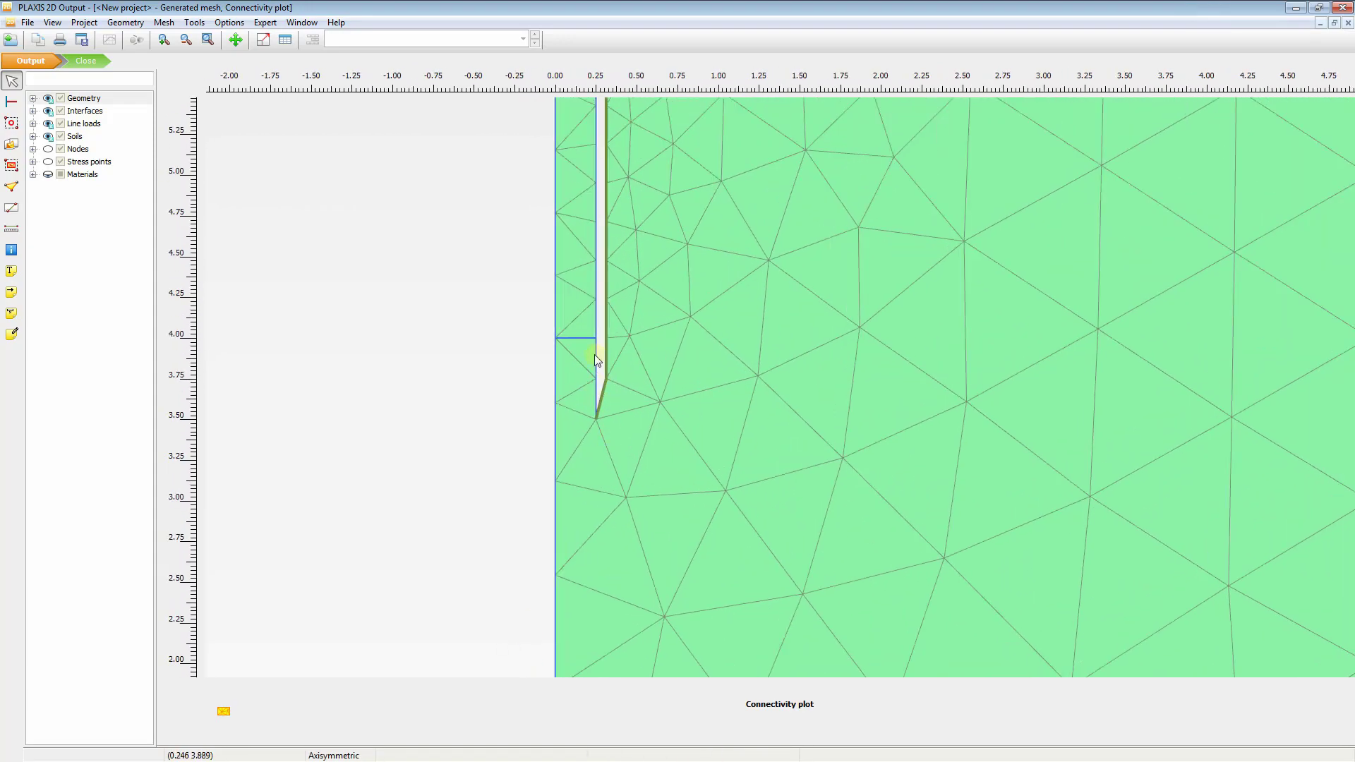
{"action": "scroll", "coordinate": [617, 380], "scroll_direction": "down", "scroll_amount": 2}
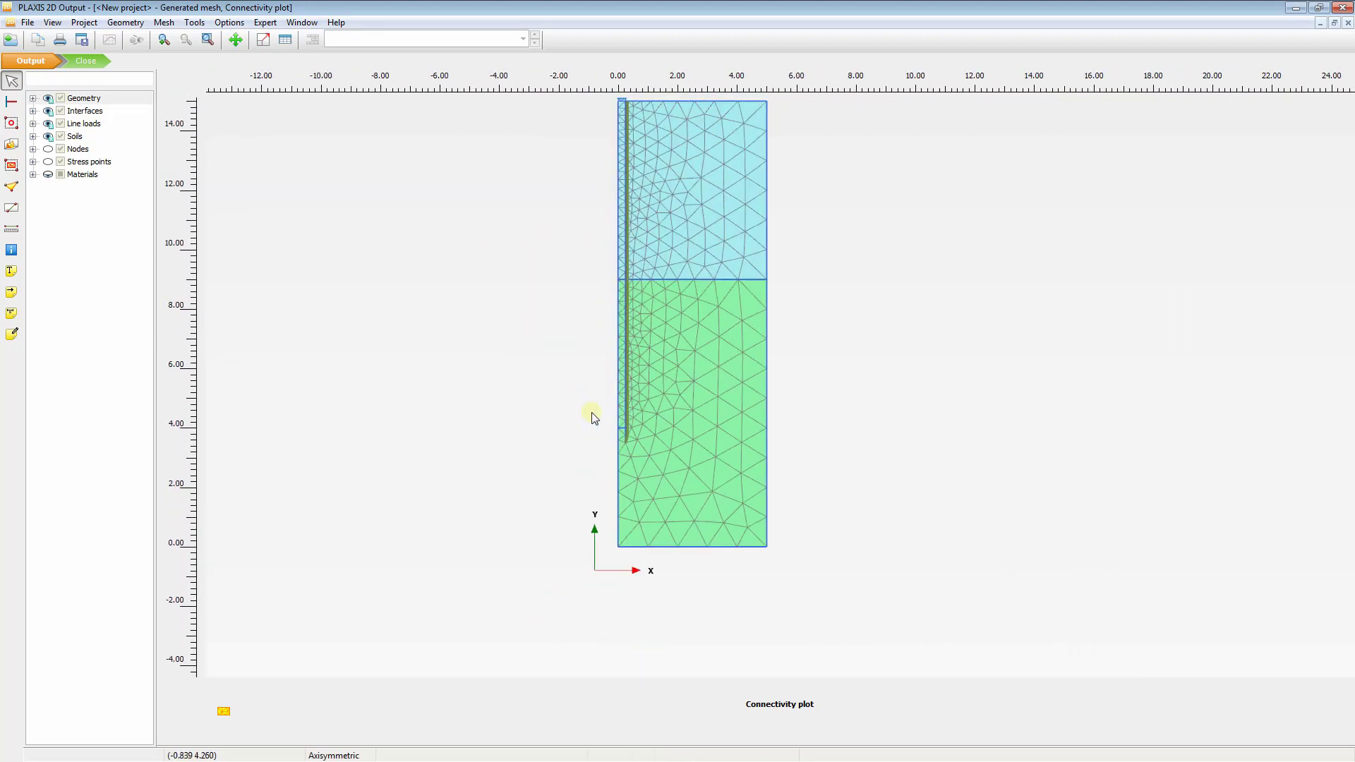
{"action": "left_click", "coordinate": [96, 61]}
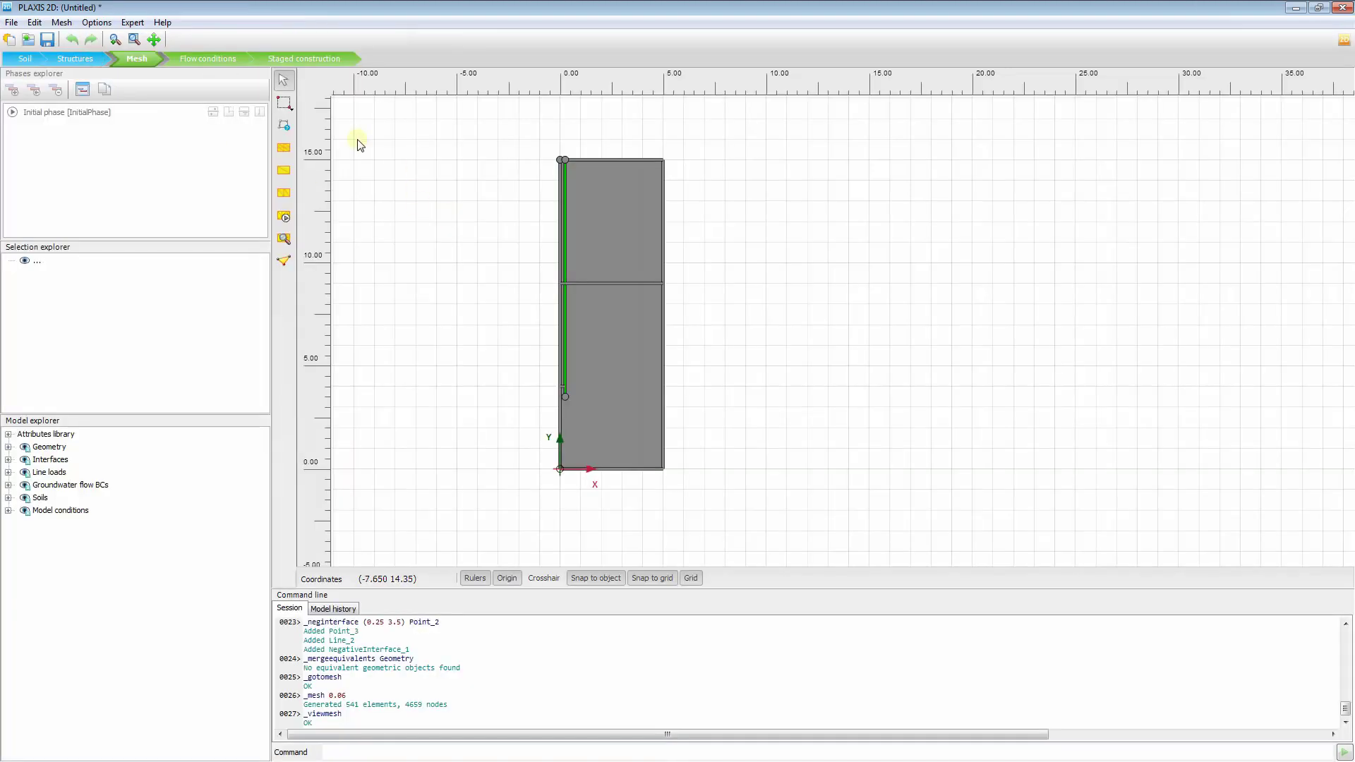
Switch to Flow conditions mode and check the position of the global water level relative to the soil model
{"action": "left_click", "coordinate": [231, 59]}
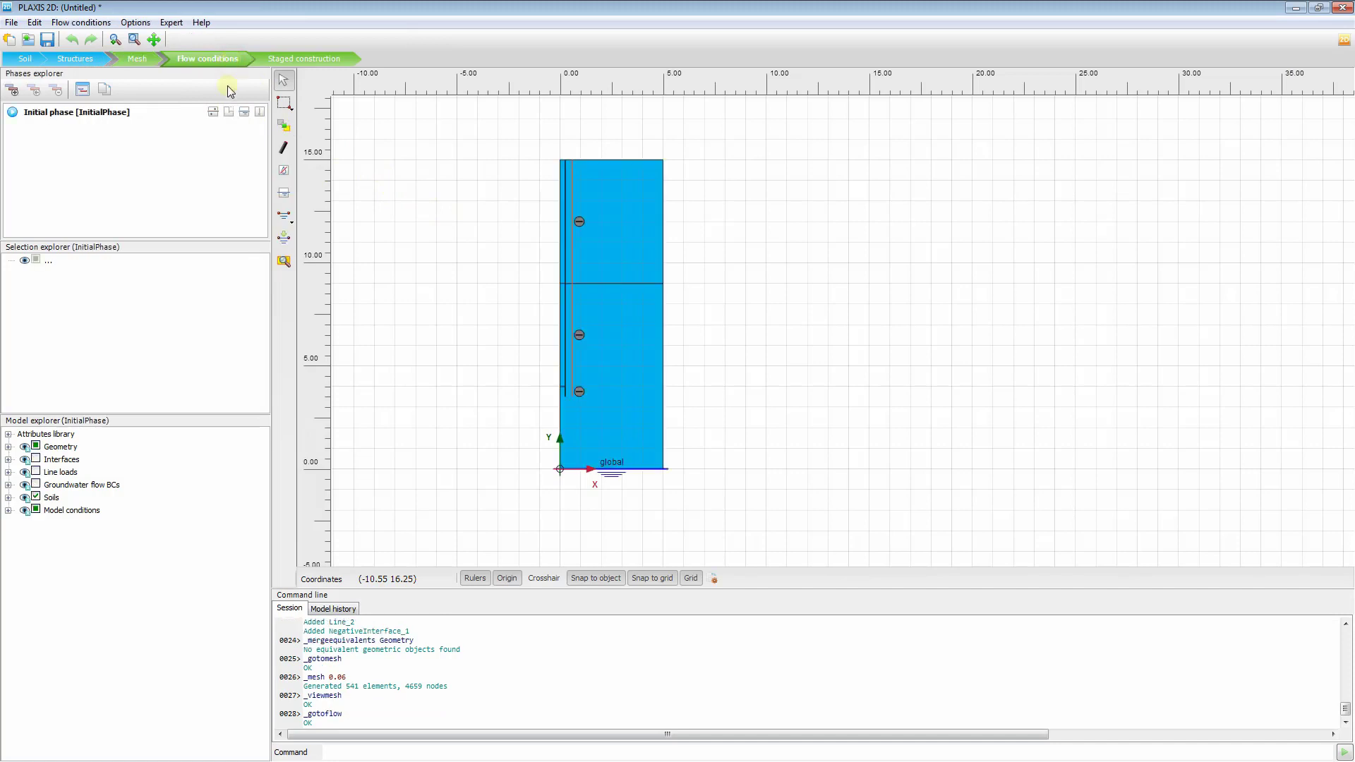
{"action": "left_click_drag", "start_coordinate": [475, 310], "coordinate": [471, 312]}
{"action": "left_click_drag", "start_coordinate": [563, 476], "coordinate": [560, 497]}
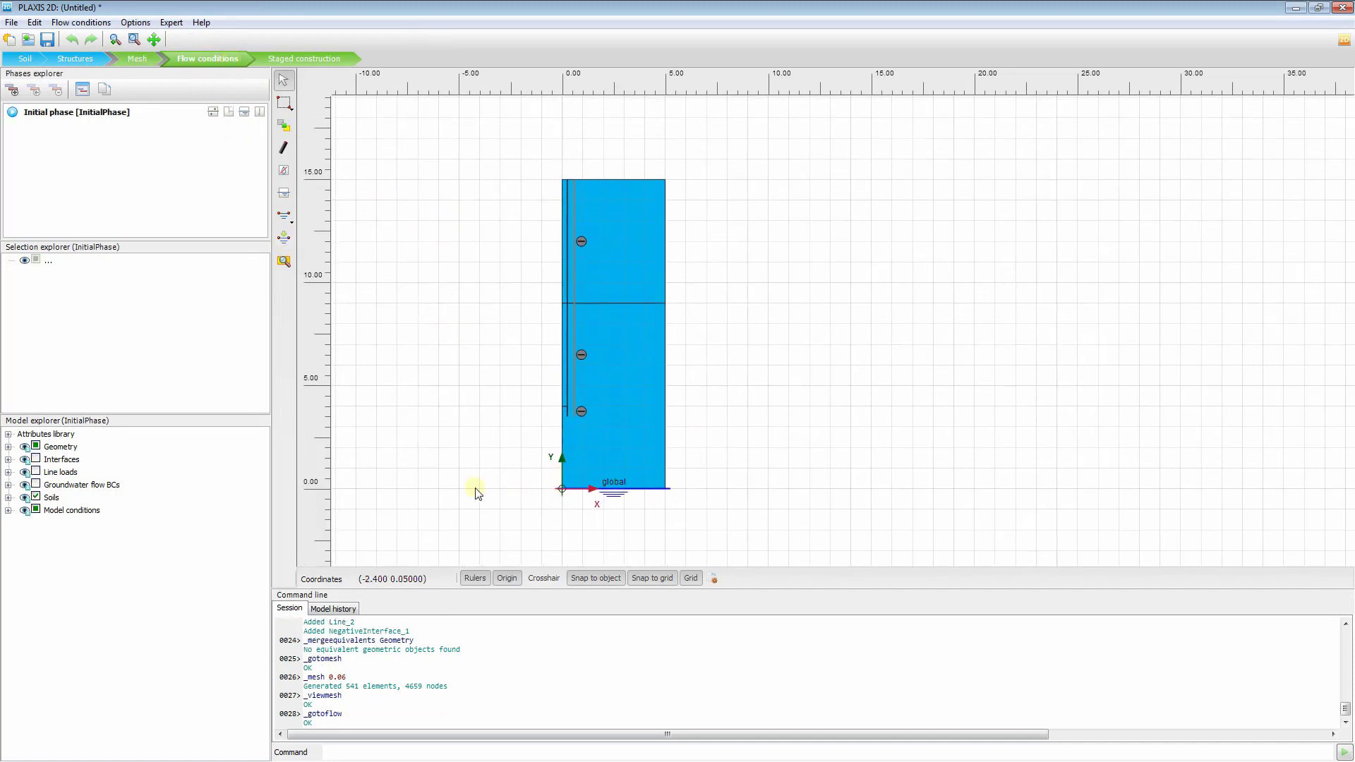
{"action": "left_click_drag", "start_coordinate": [455, 486], "coordinate": [471, 462]}
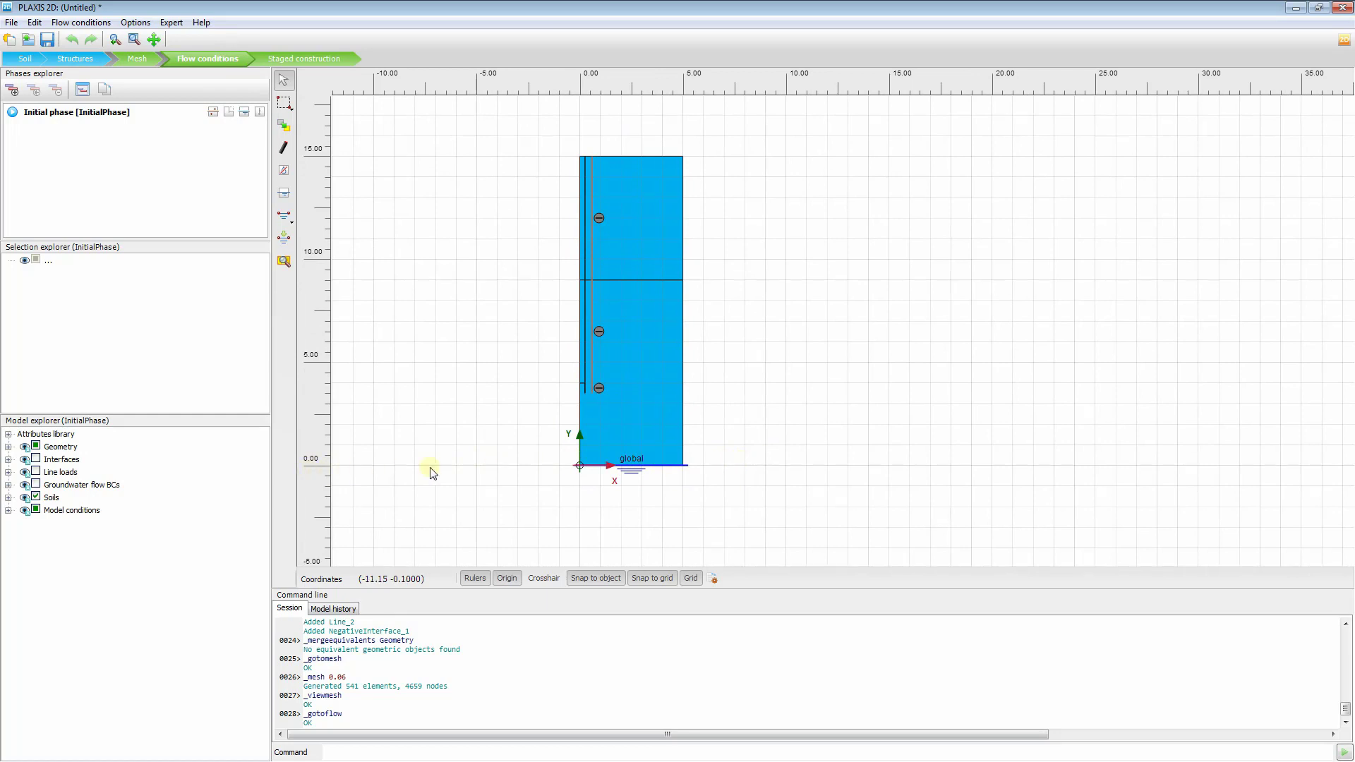
{"action": "left_click_drag", "start_coordinate": [536, 420], "coordinate": [533, 432]}
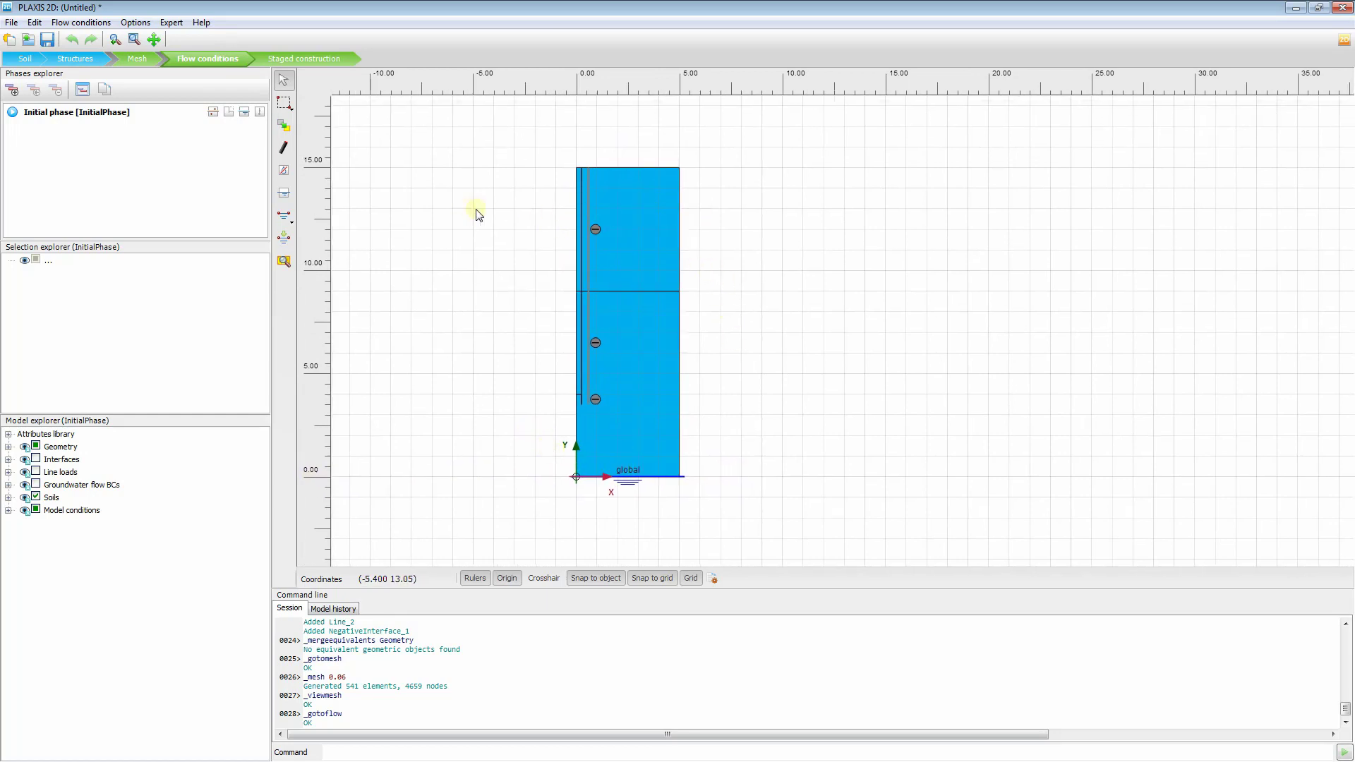
{"action": "left_click_drag", "start_coordinate": [802, 219], "coordinate": [806, 246]}
{"action": "left_click_drag", "start_coordinate": [470, 281], "coordinate": [475, 261]}
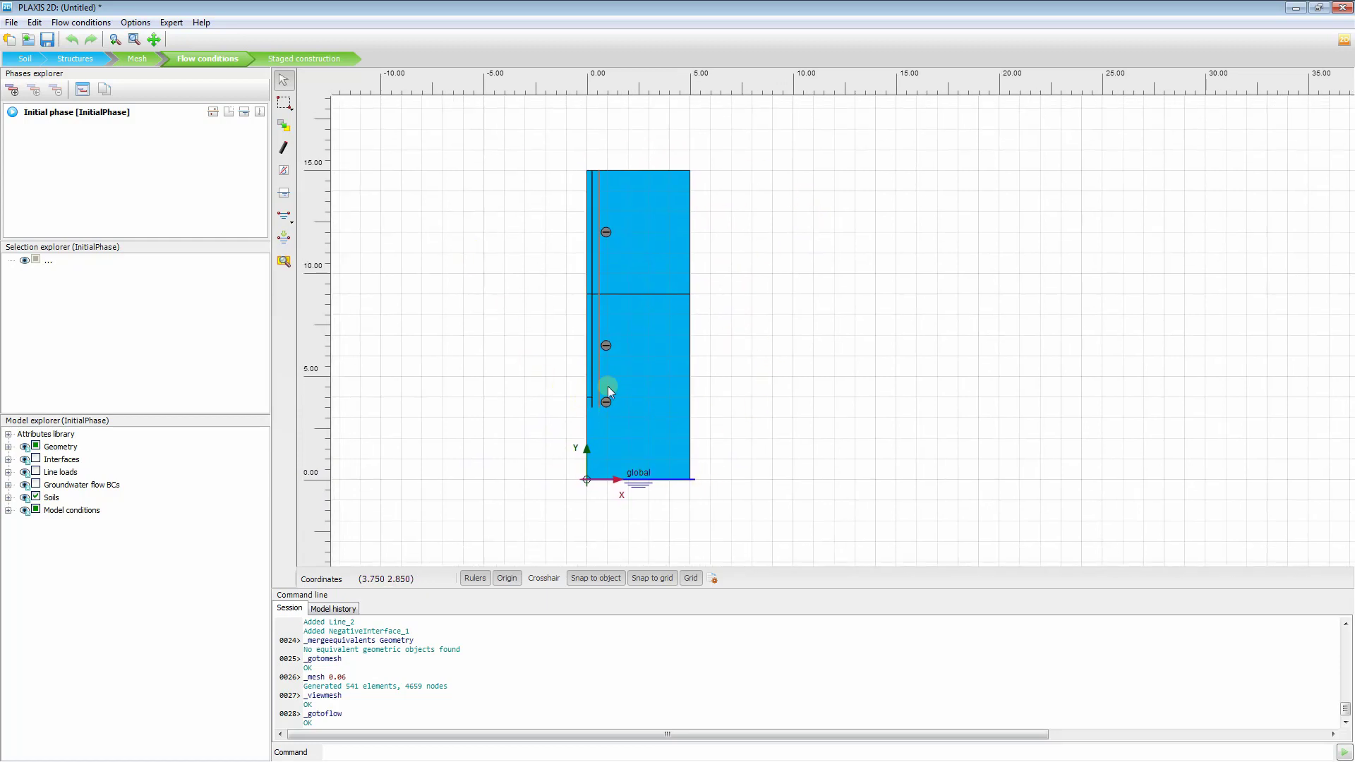
{"action": "left_click_drag", "start_coordinate": [698, 430], "coordinate": [661, 407]}
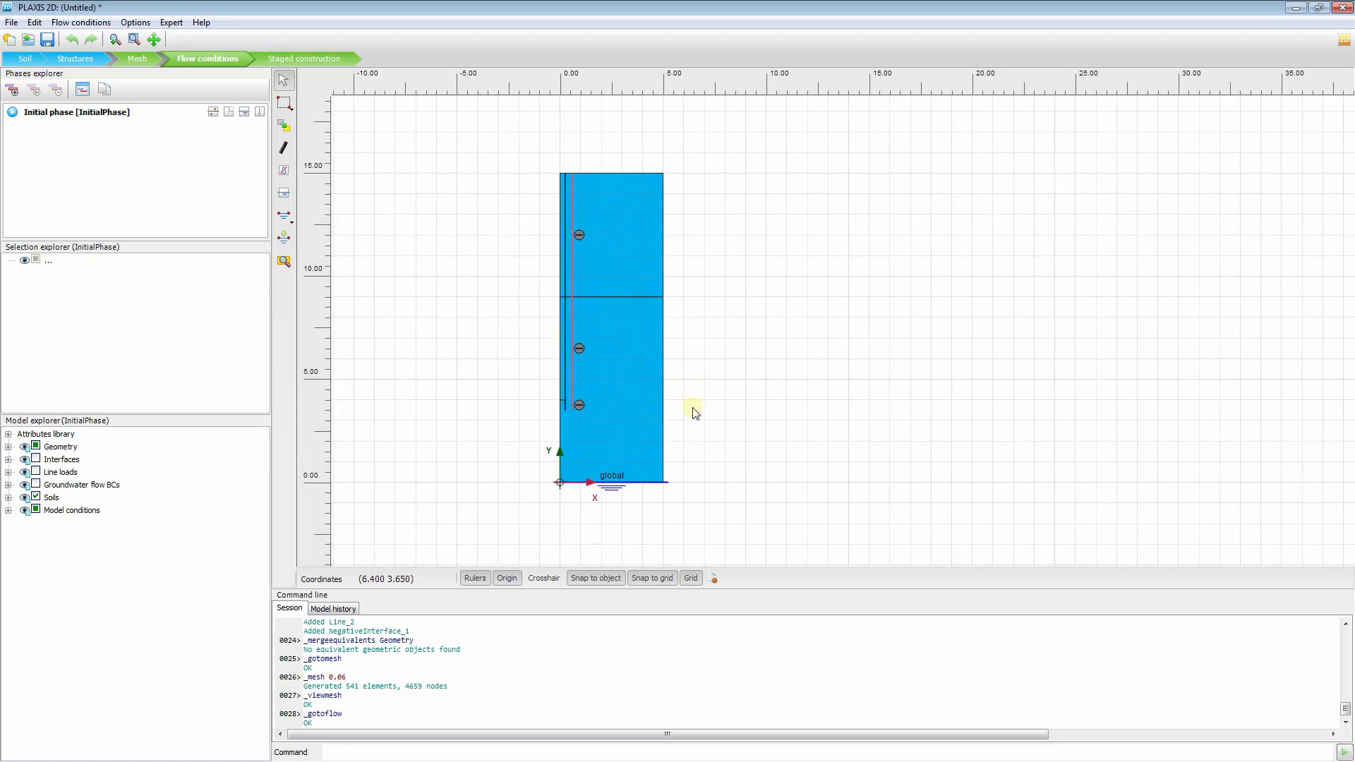
{"action": "mouse_move", "coordinate": [838, 371]}
{"action": "left_mouse_down"}
{"action": "mouse_move", "coordinate": [847, 387]}
{"action": "mouse_move", "coordinate": [832, 367]}
{"action": "left_mouse_up"}
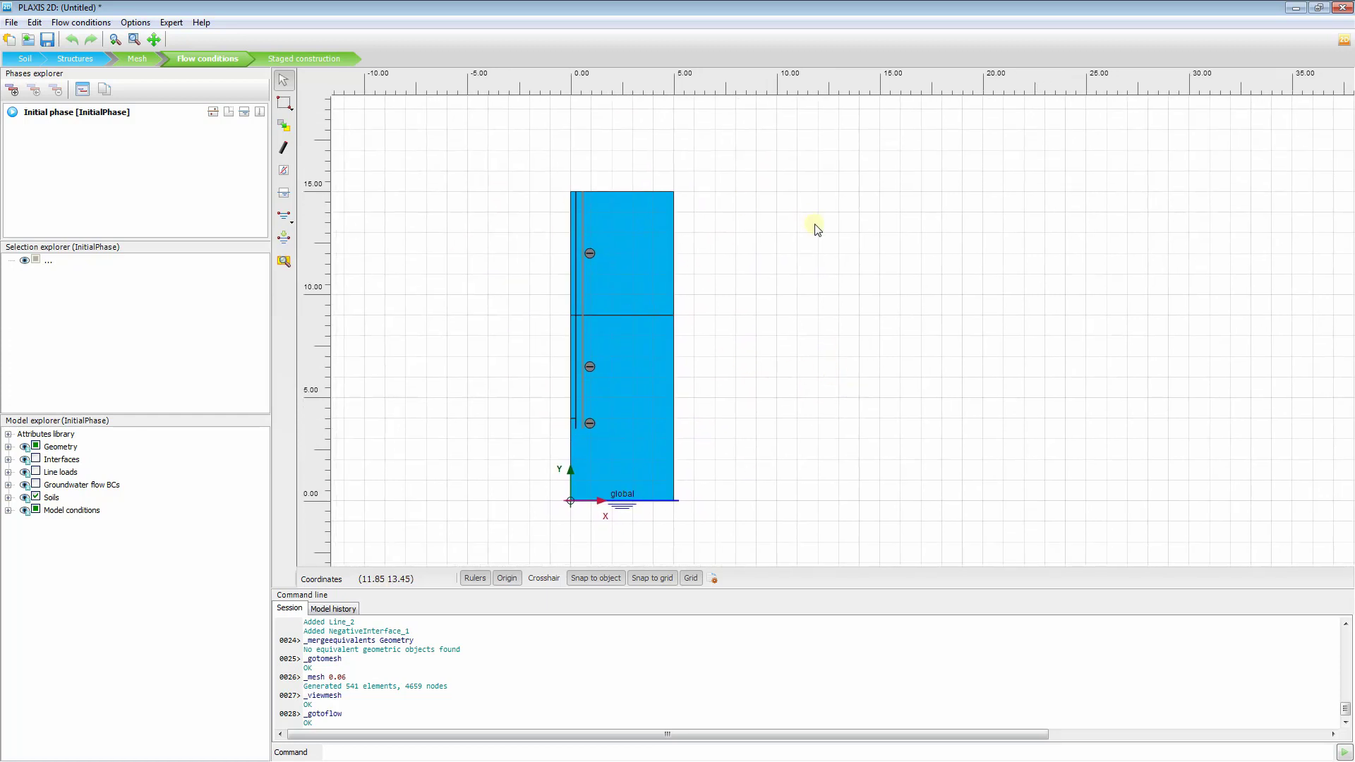
Switch to Staged construction mode and add a calculation phase after the initial phase
{"action": "left_click", "coordinate": [317, 58]}
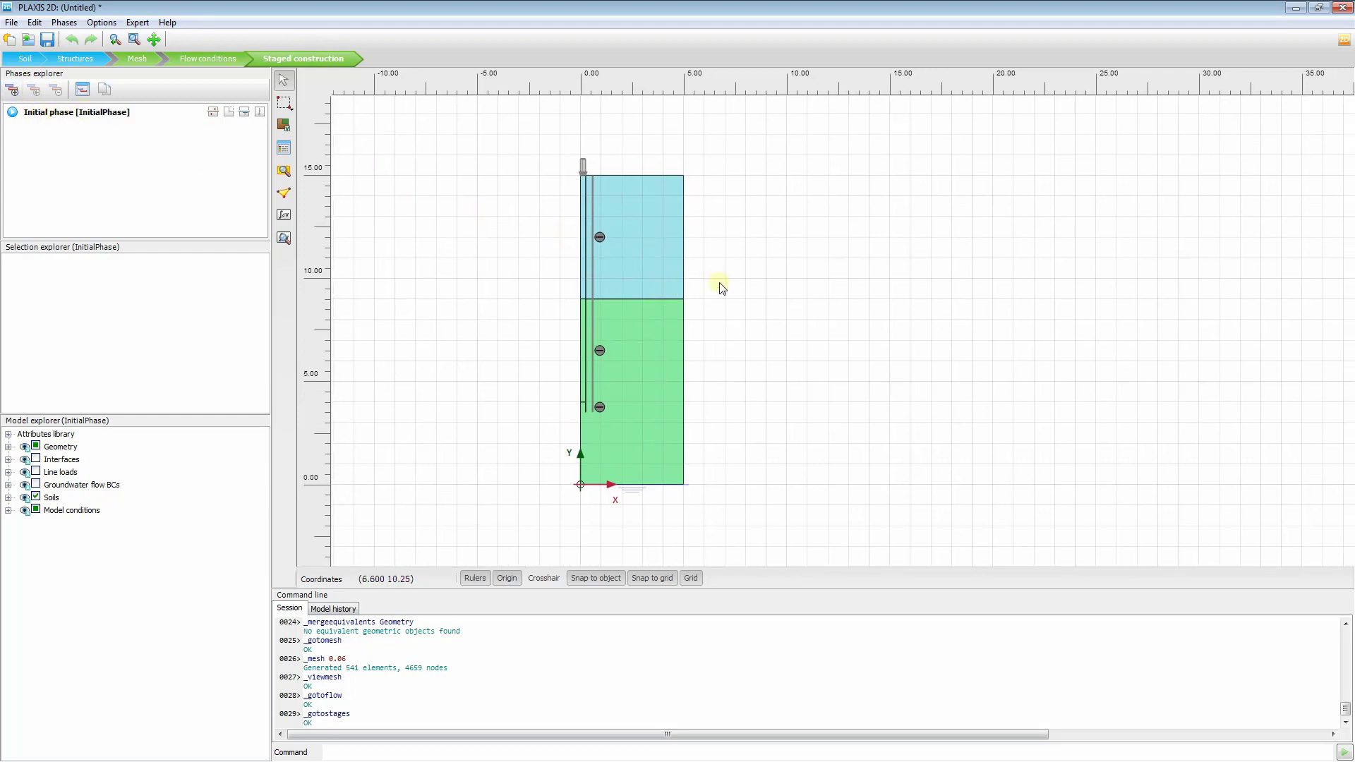
{"action": "left_click_drag", "start_coordinate": [720, 287], "coordinate": [720, 323]}
{"action": "left_click_drag", "start_coordinate": [599, 227], "coordinate": [613, 206]}
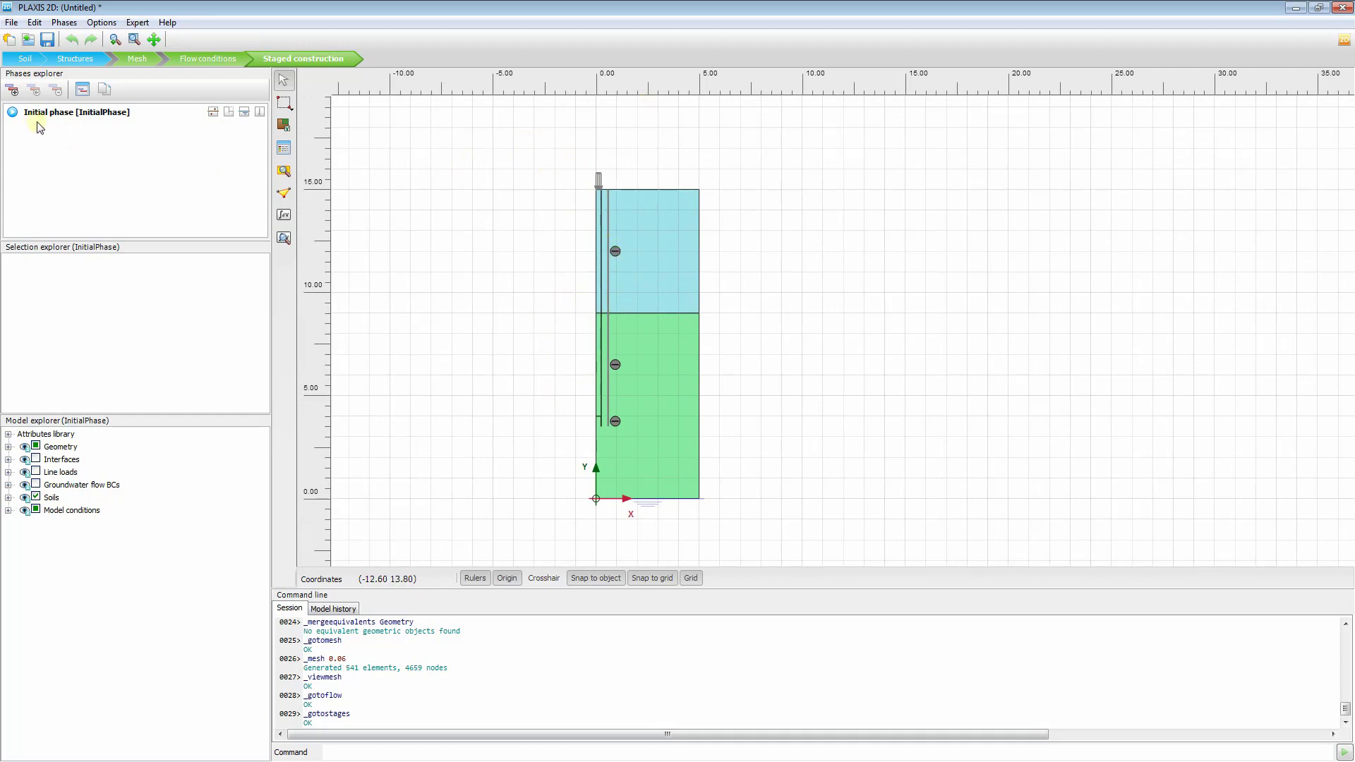
{"action": "left_click", "coordinate": [13, 91]}
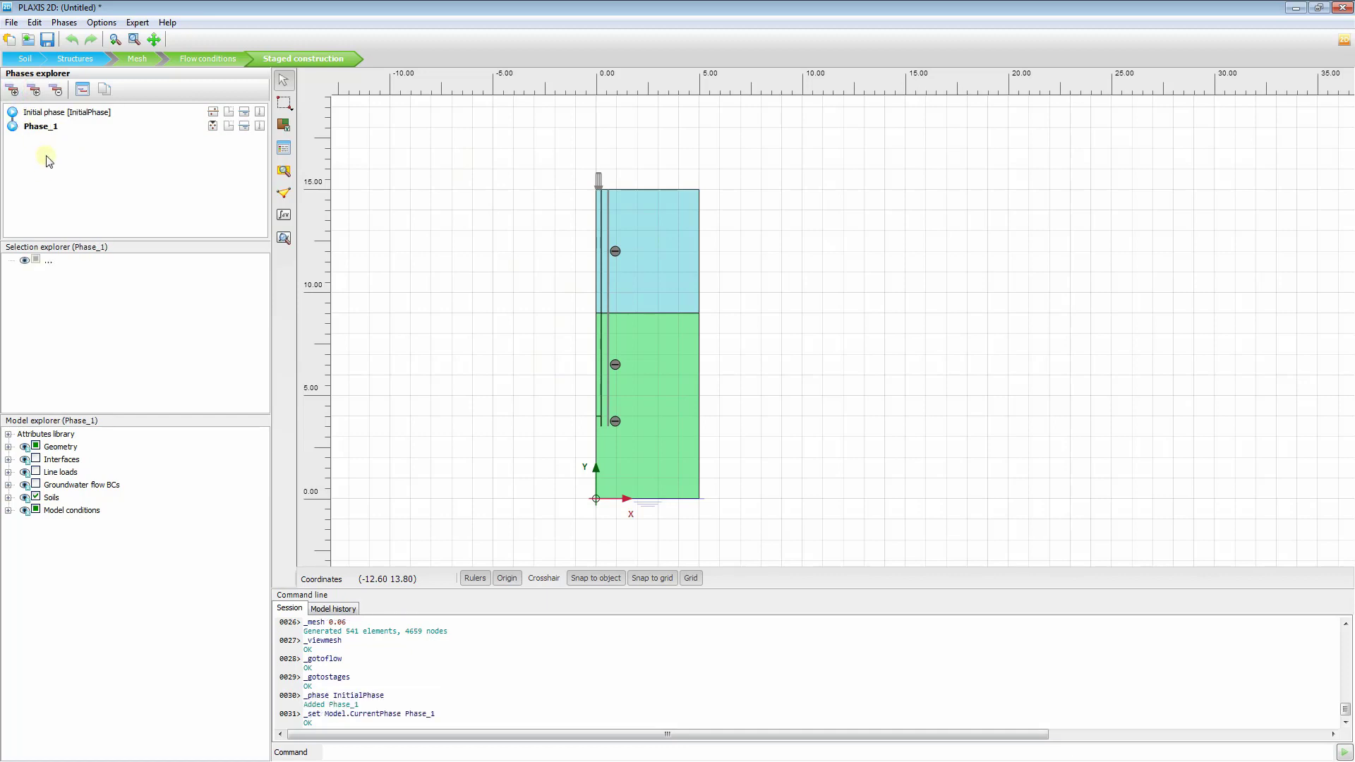
Set the ID of the new phase to Pile construction and accept the phase settings
{"action": "double_click", "coordinate": [53, 130]}
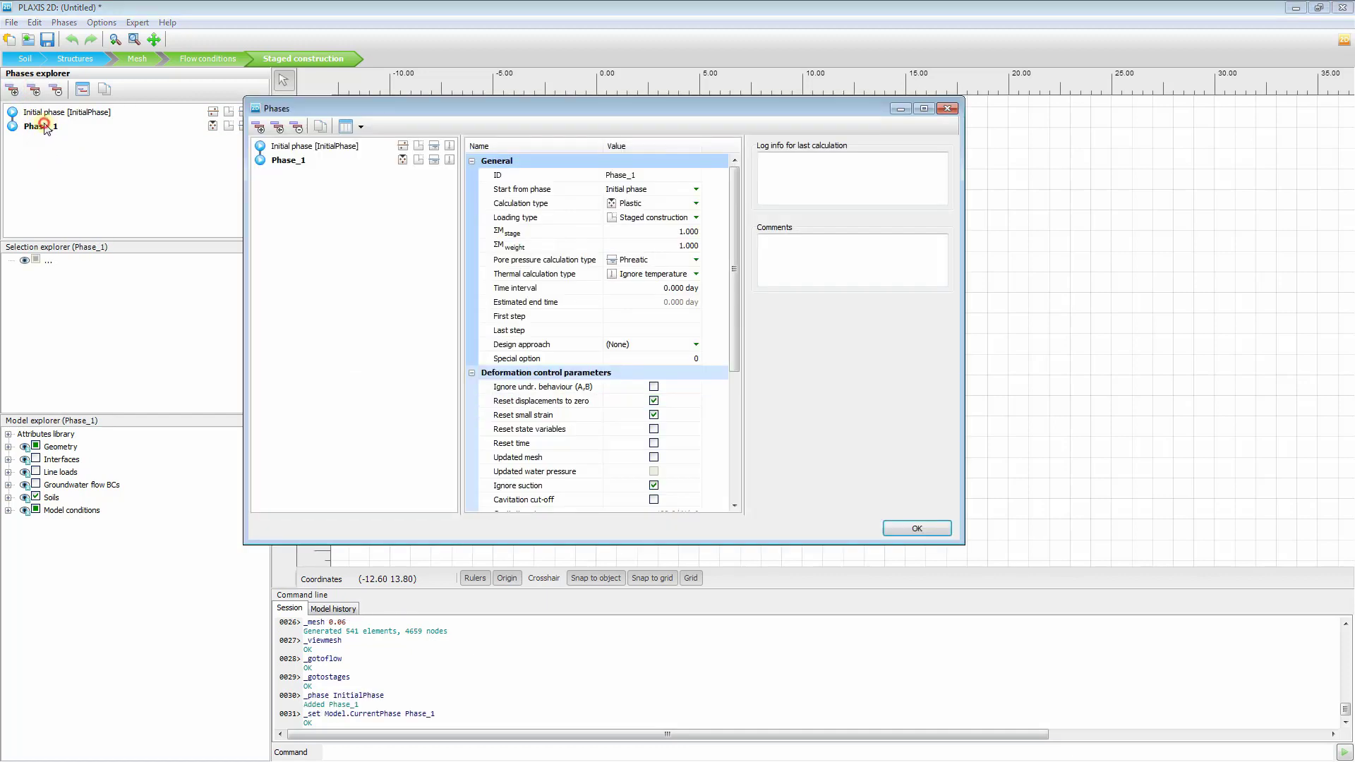
{"action": "left_click", "coordinate": [645, 177]}
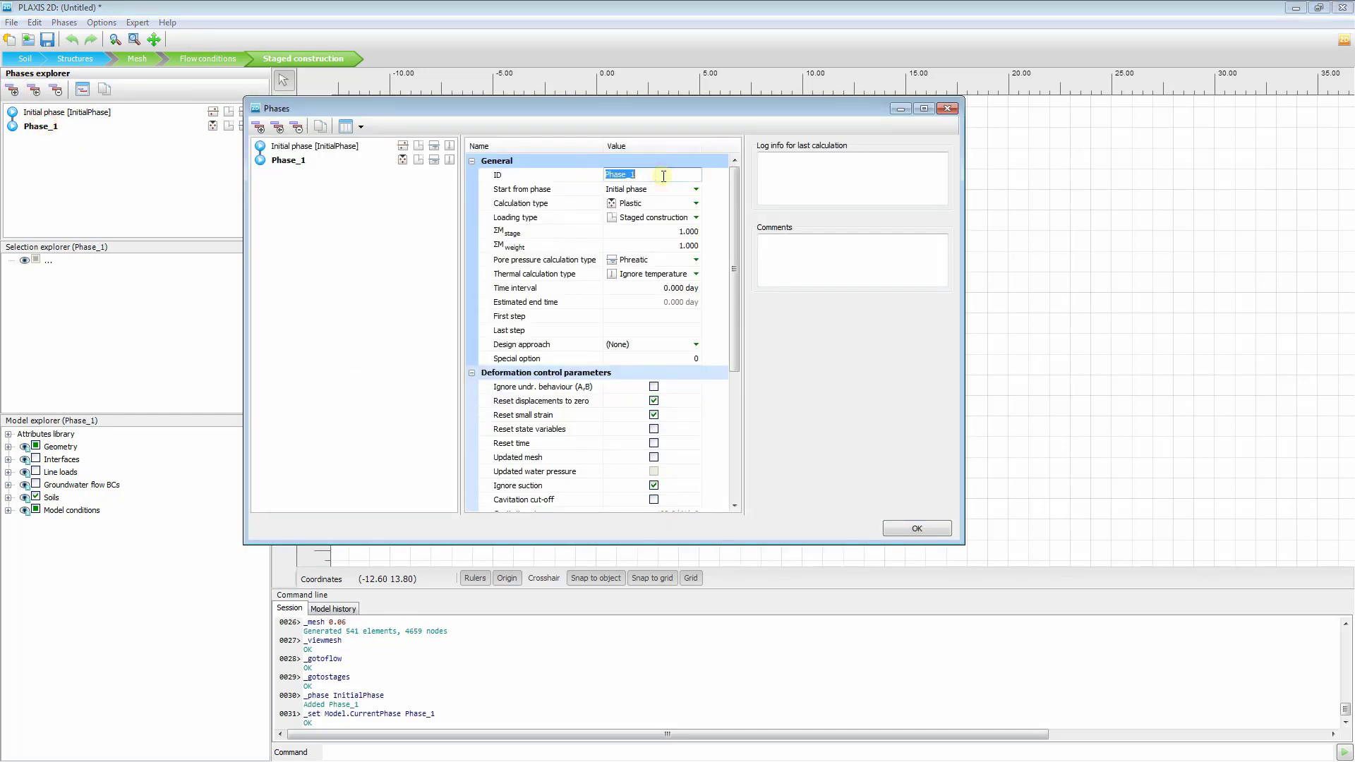
{"action": "type", "text": "C"}
{"action": "left_click", "coordinate": [921, 533]}
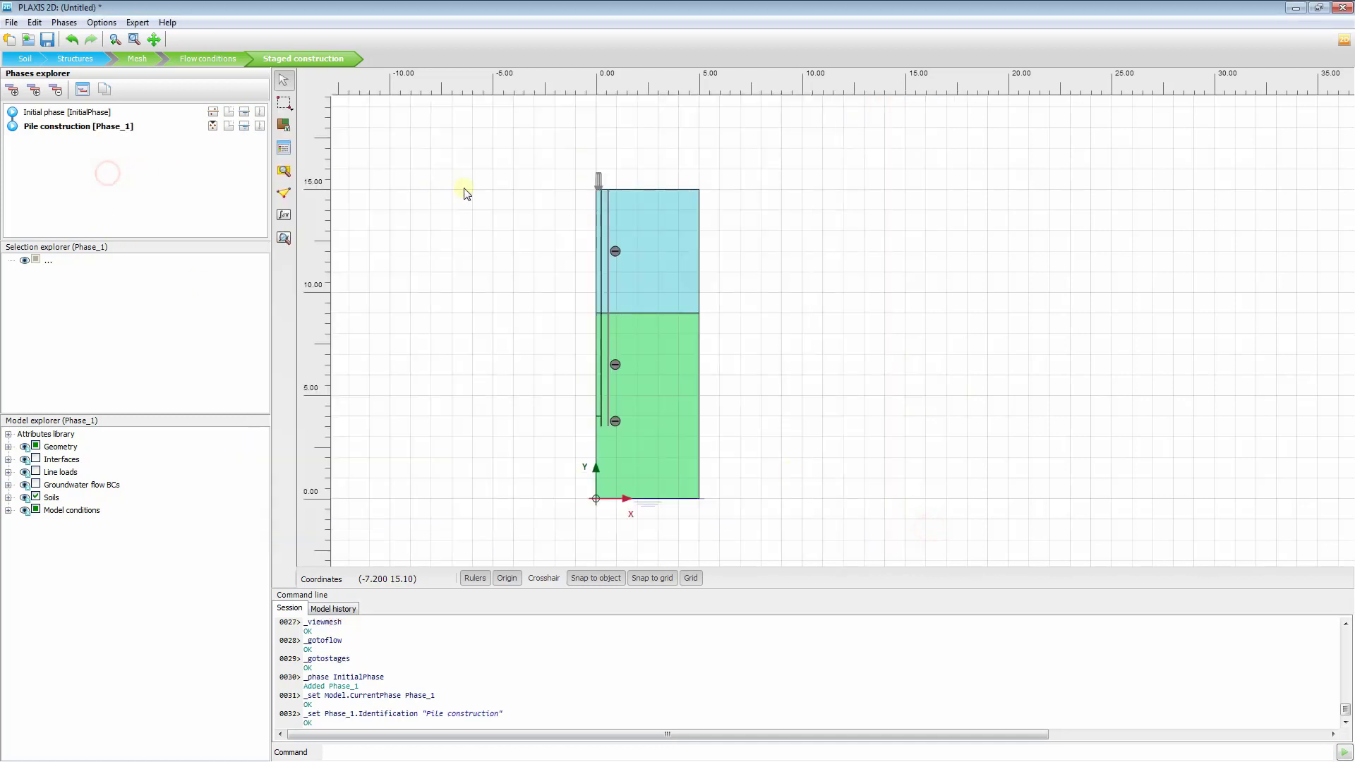
Assign the Pile material to both pile clusters, in the soil layer and in the rock layer, for the Pile construction phase
{"action": "left_click_drag", "start_coordinate": [548, 233], "coordinate": [487, 212]}
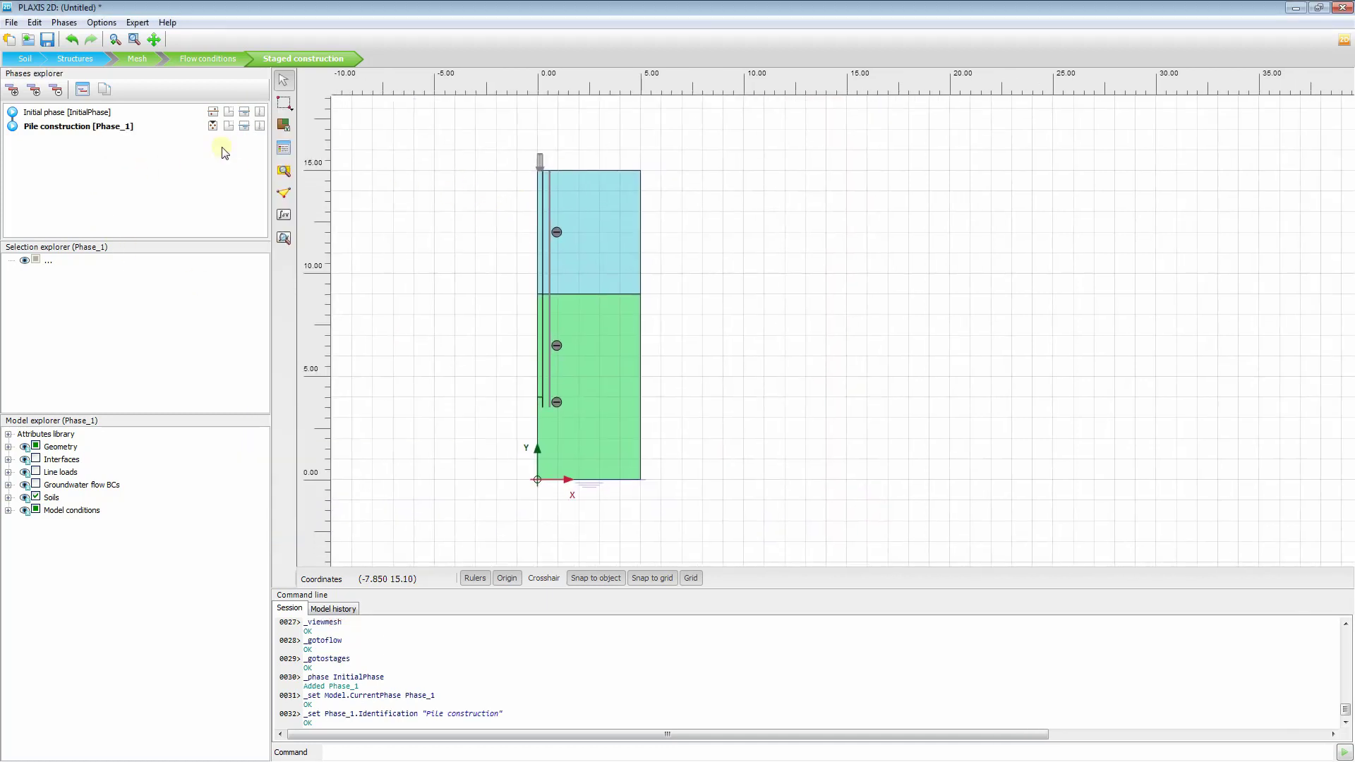
{"action": "left_click", "coordinate": [284, 148]}
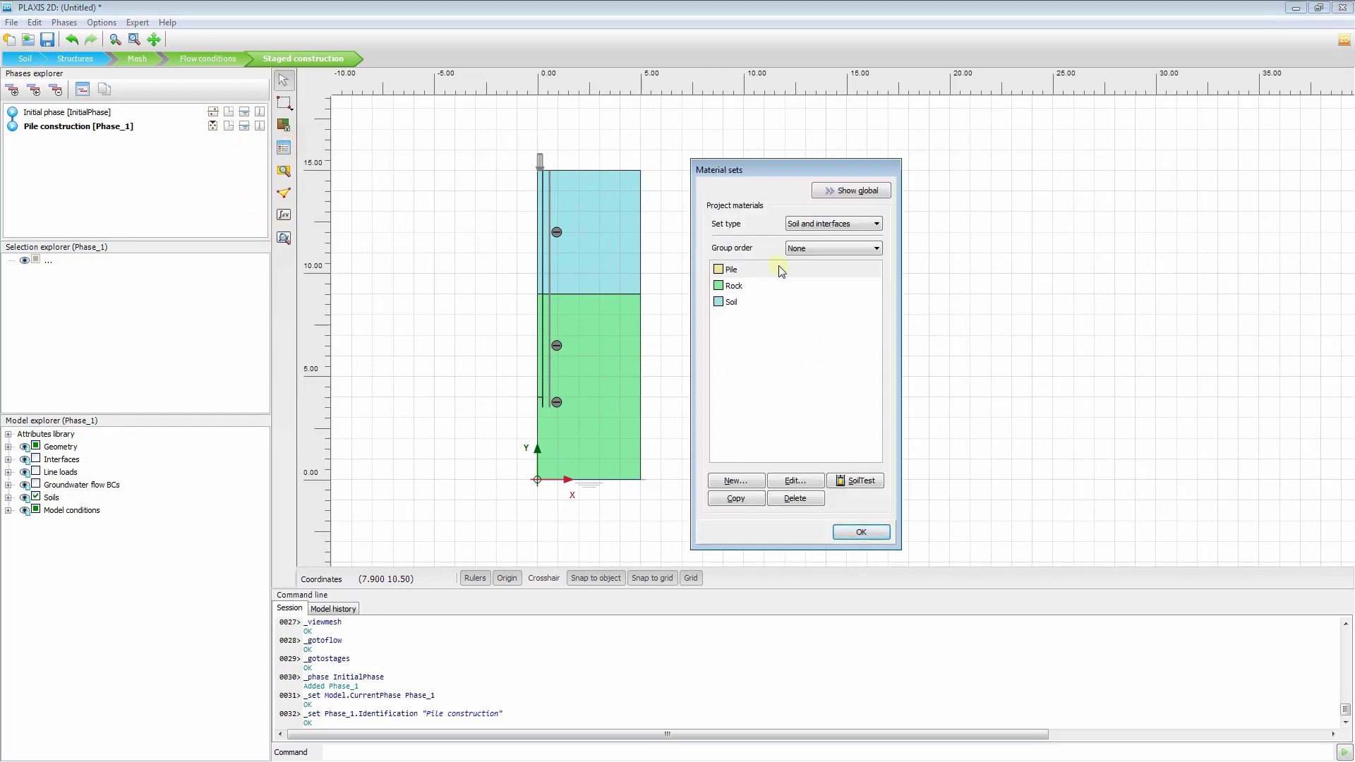
{"action": "left_click", "coordinate": [734, 271]}
{"action": "scroll", "coordinate": [562, 247], "scroll_direction": "up", "scroll_amount": 5}
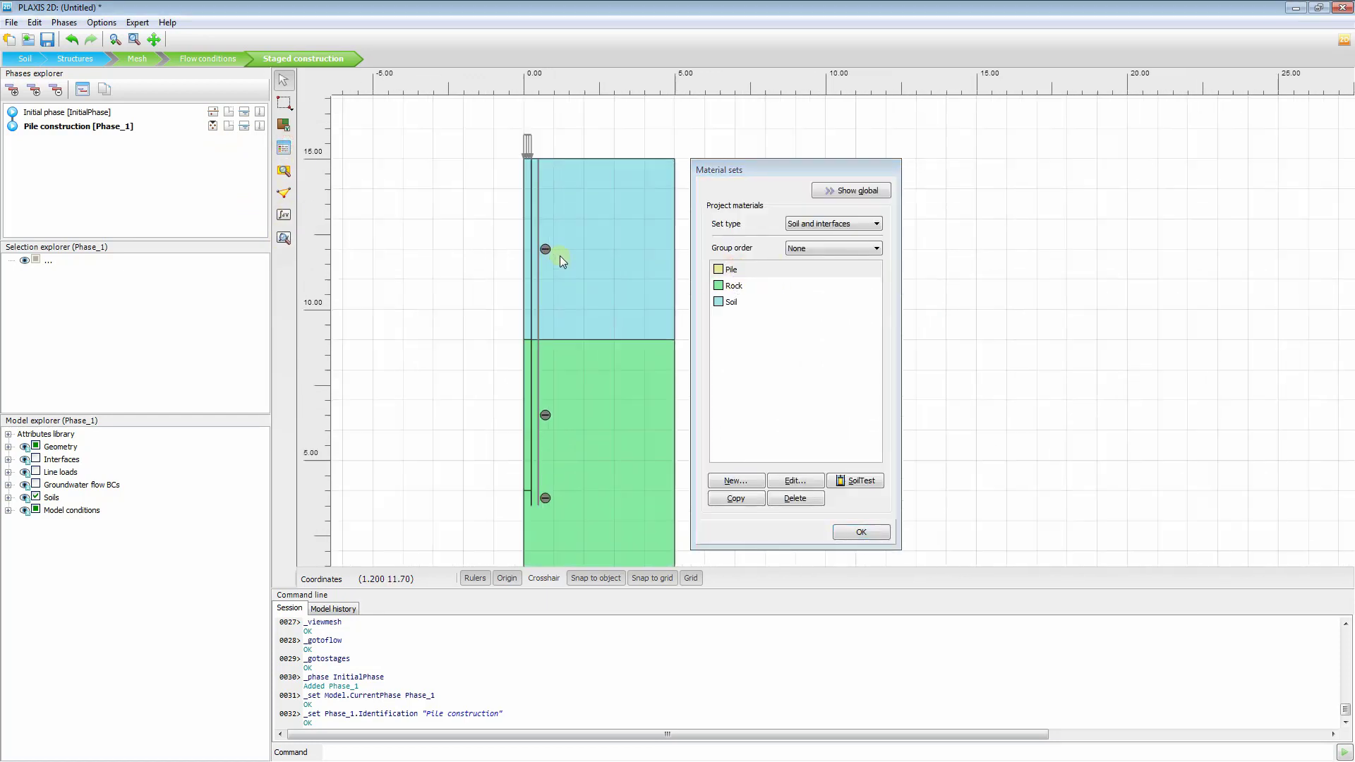
{"action": "scroll", "coordinate": [511, 251], "scroll_direction": "up", "scroll_amount": 1}
{"action": "left_click_drag", "start_coordinate": [720, 269], "coordinate": [543, 279]}
{"action": "left_click_drag", "start_coordinate": [515, 423], "coordinate": [480, 225]}
{"action": "left_click_drag", "start_coordinate": [765, 266], "coordinate": [506, 295]}
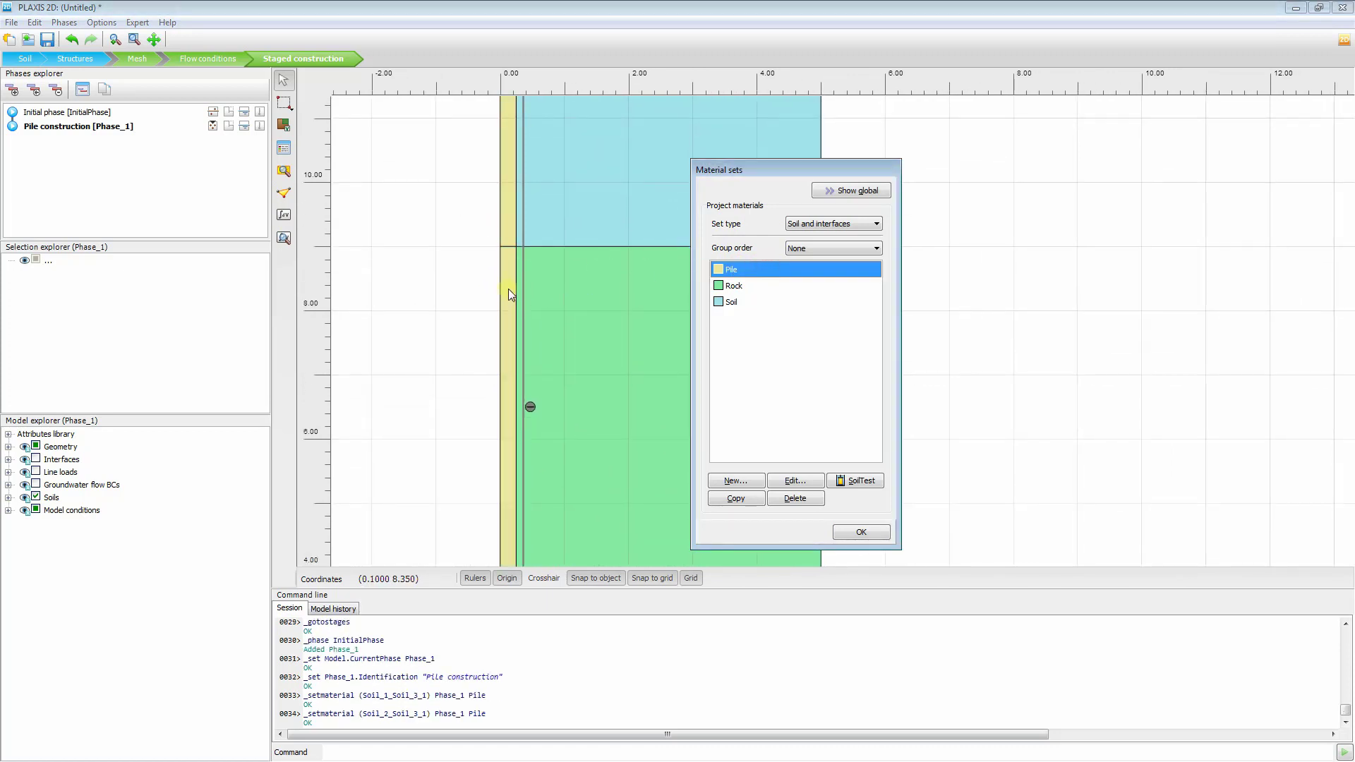
{"action": "left_click", "coordinate": [865, 533]}
Add a calculation phase after Pile construction and set its ID to L0
{"action": "scroll", "coordinate": [867, 402], "scroll_direction": "down", "scroll_amount": 1}
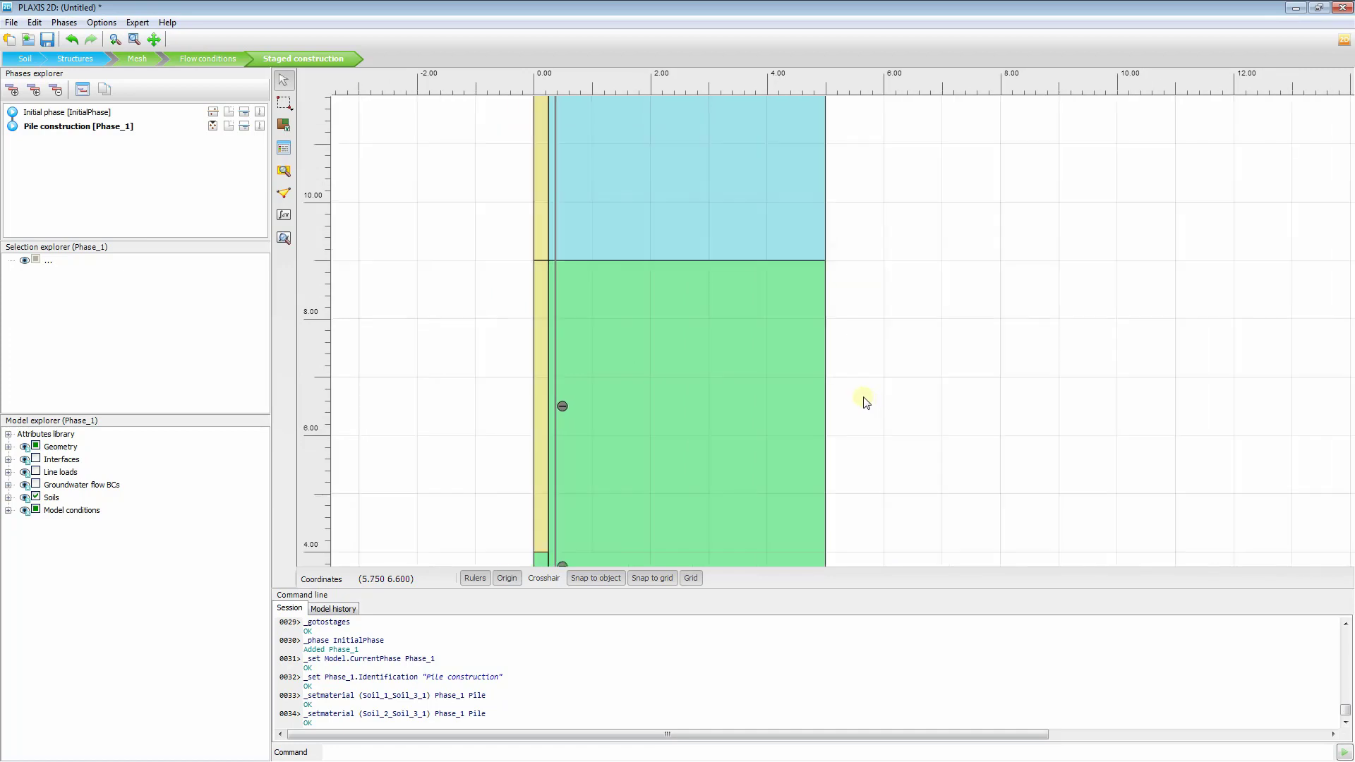
{"action": "scroll", "coordinate": [867, 403], "scroll_direction": "down", "scroll_amount": 4}
{"action": "scroll", "coordinate": [632, 299], "scroll_direction": "down", "scroll_amount": 2}
{"action": "scroll", "coordinate": [676, 374], "scroll_direction": "up", "scroll_amount": 3}
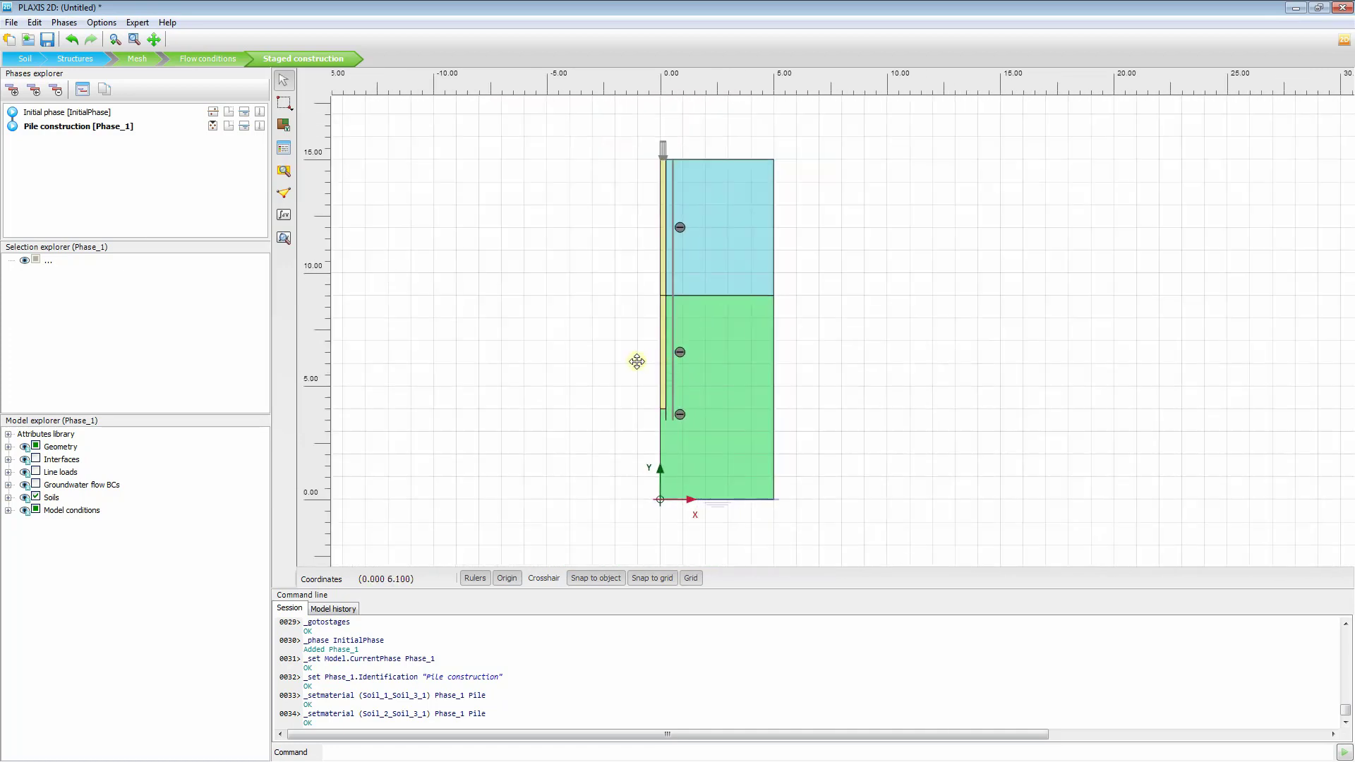
{"action": "left_click_drag", "start_coordinate": [637, 361], "coordinate": [610, 361]}
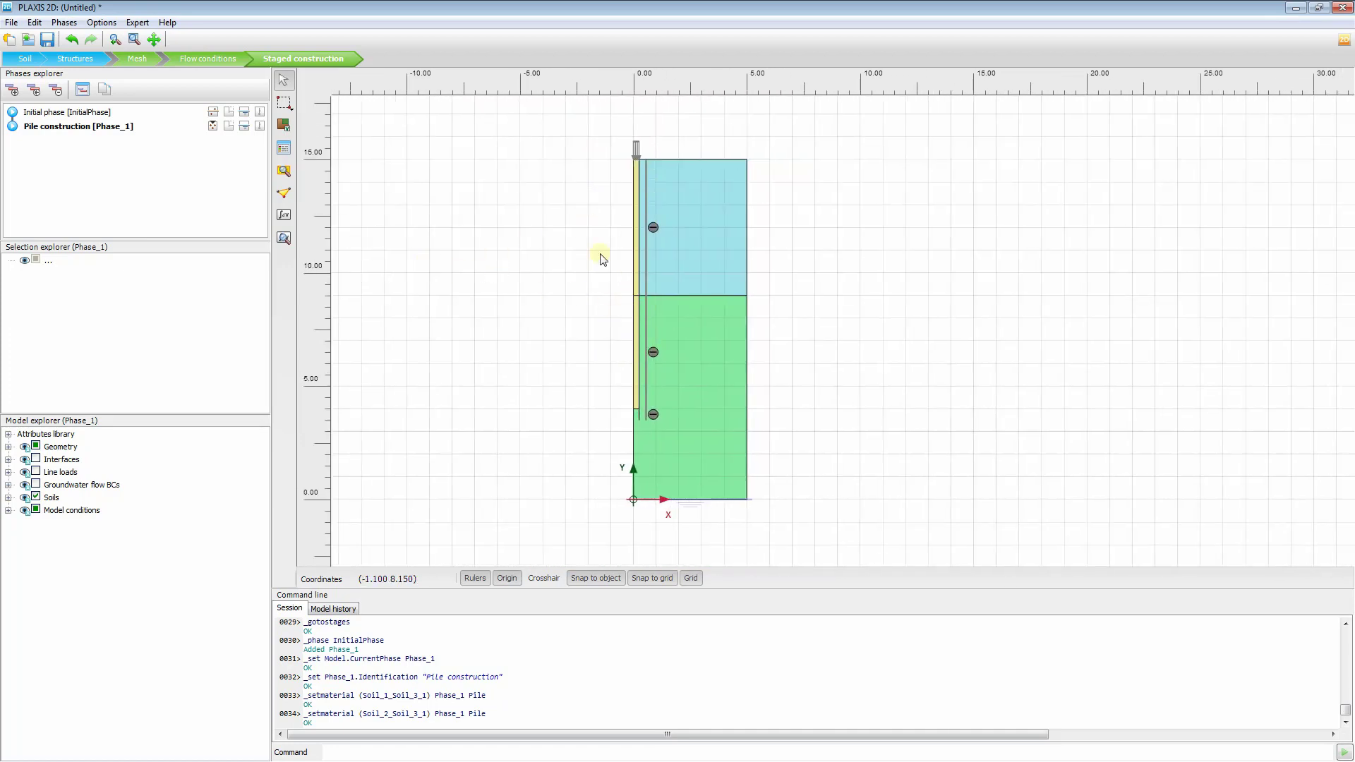
{"action": "left_click_drag", "start_coordinate": [597, 290], "coordinate": [601, 286]}
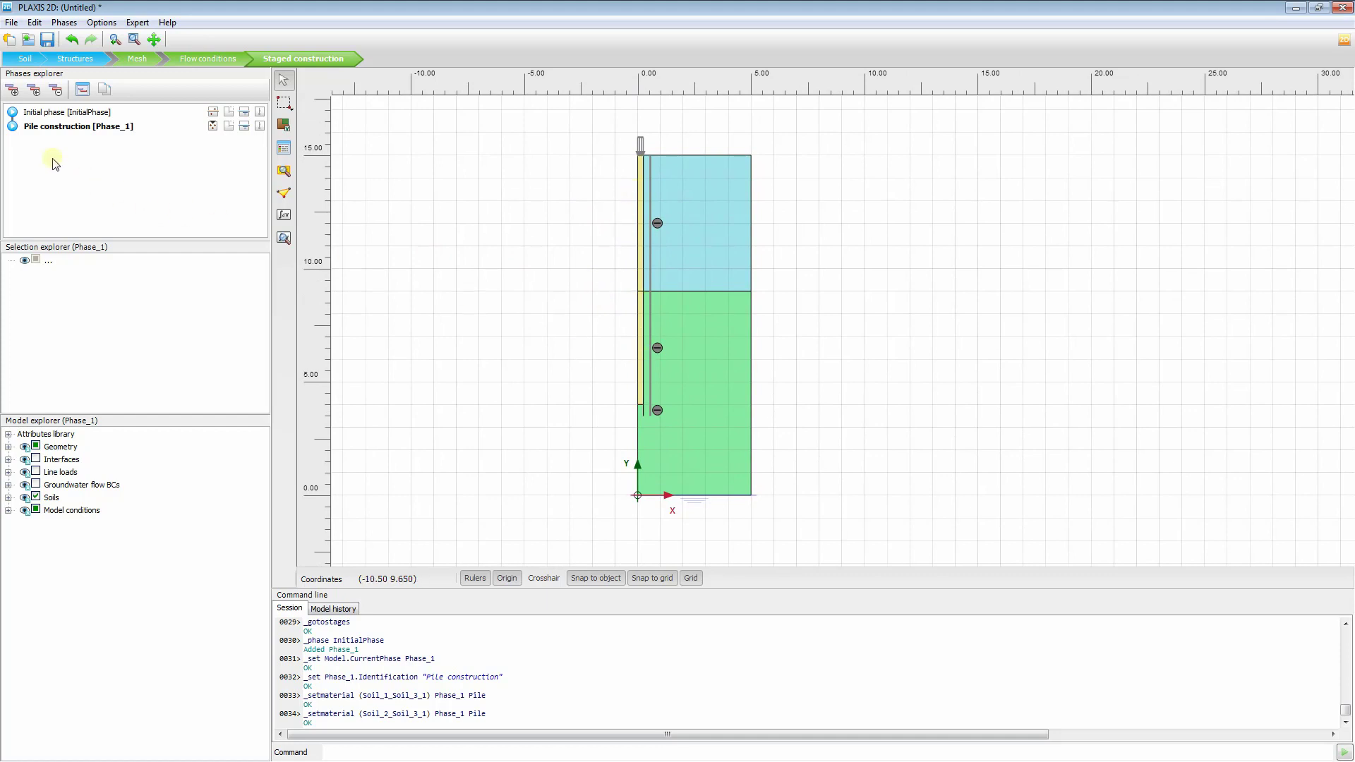
{"action": "left_click", "coordinate": [12, 90]}
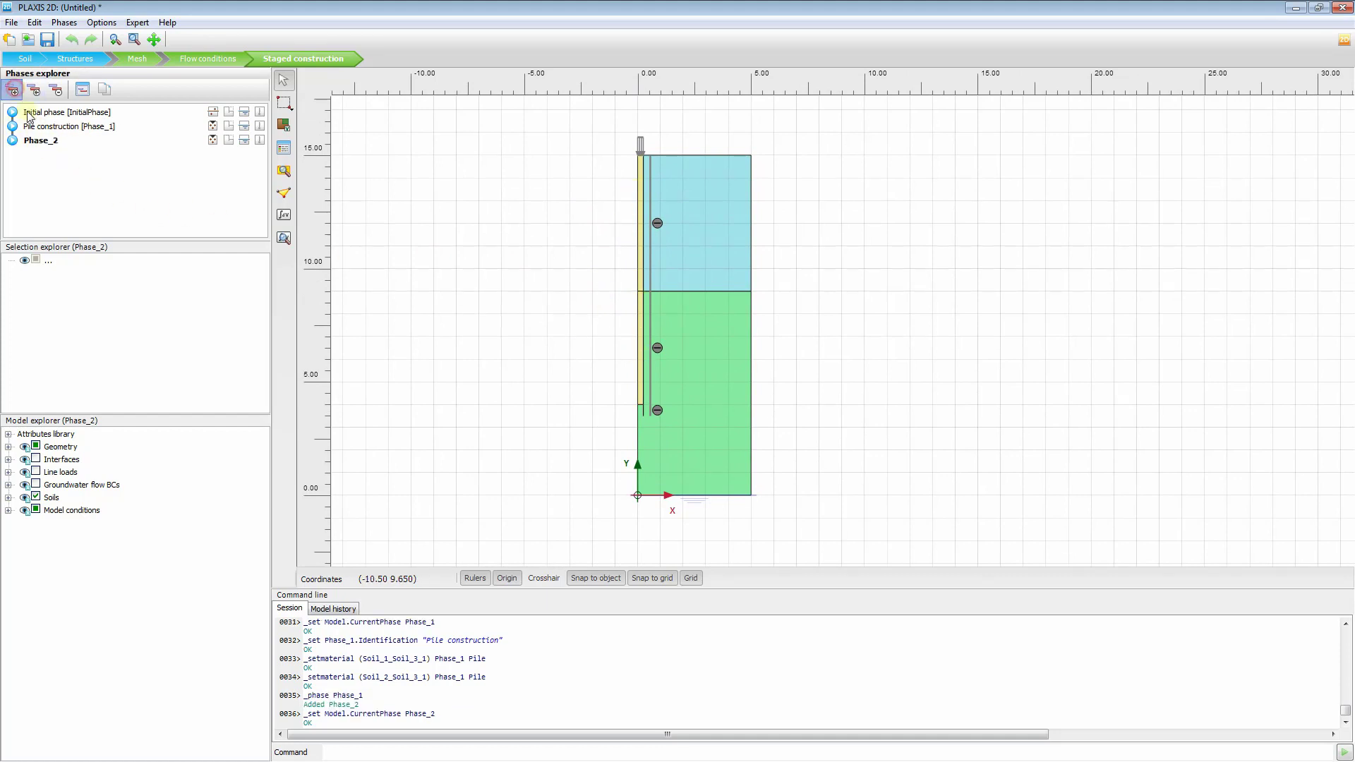
{"action": "double_click", "coordinate": [40, 141]}
{"action": "left_click", "coordinate": [647, 174]}
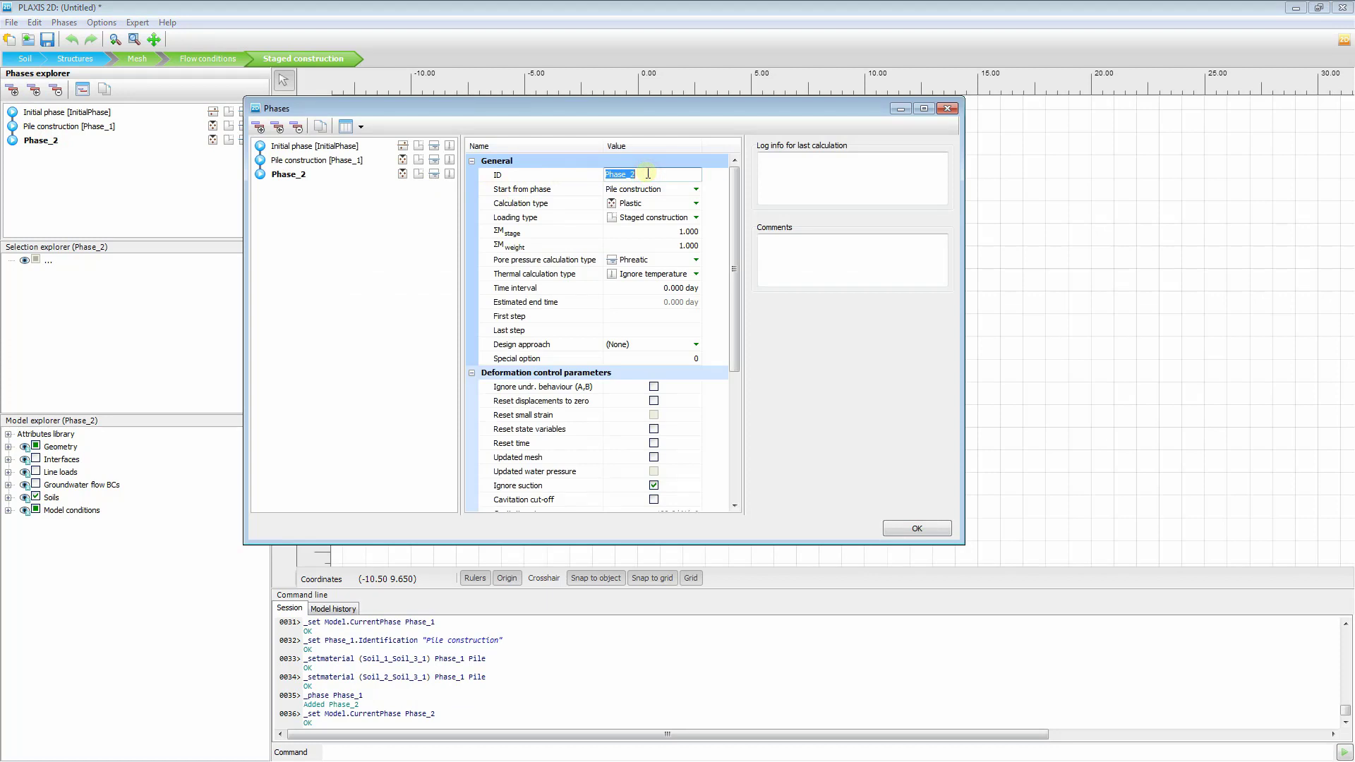
{"action": "type", "text": "L0"}
{"action": "left_click", "coordinate": [917, 529]}
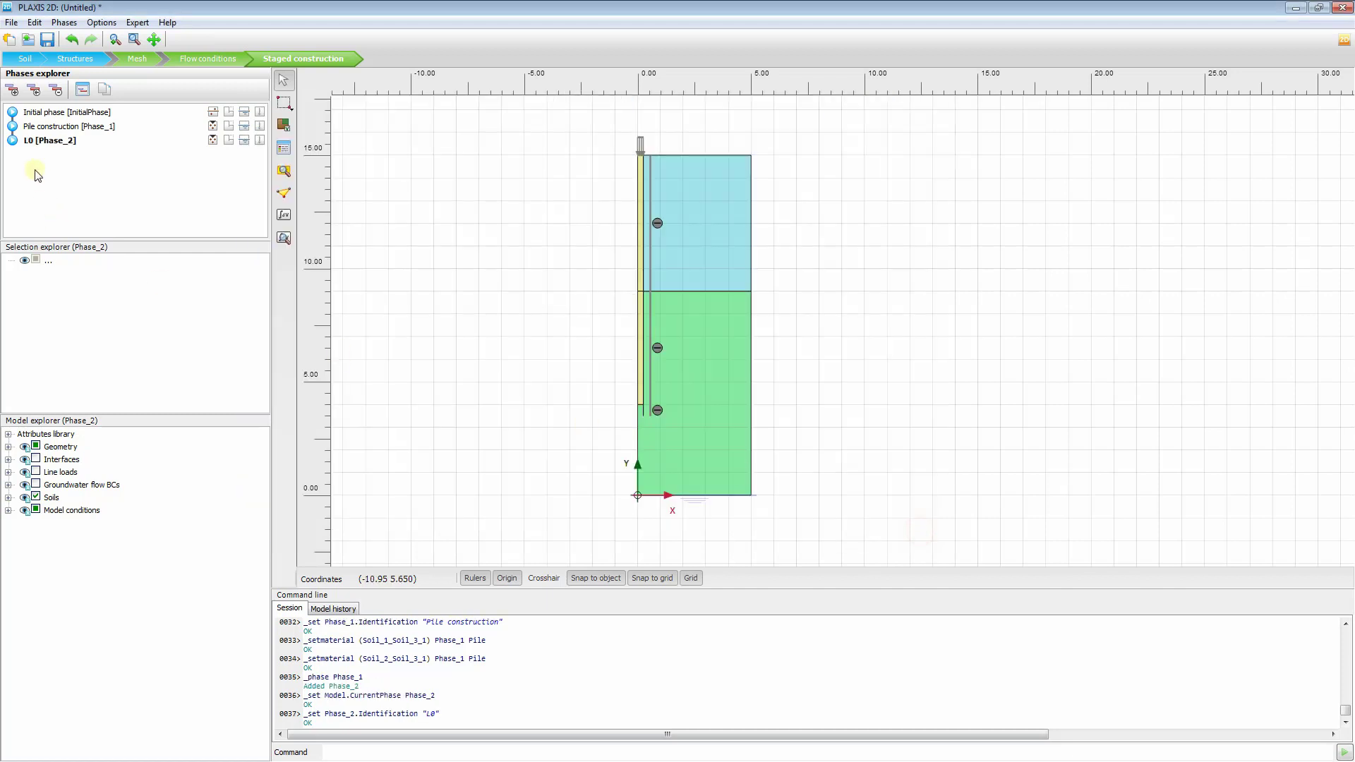
Select all the interface lines along the pile and activate them in the Pile construction phase
{"action": "left_click", "coordinate": [56, 144]}
{"action": "left_click", "coordinate": [55, 128]}
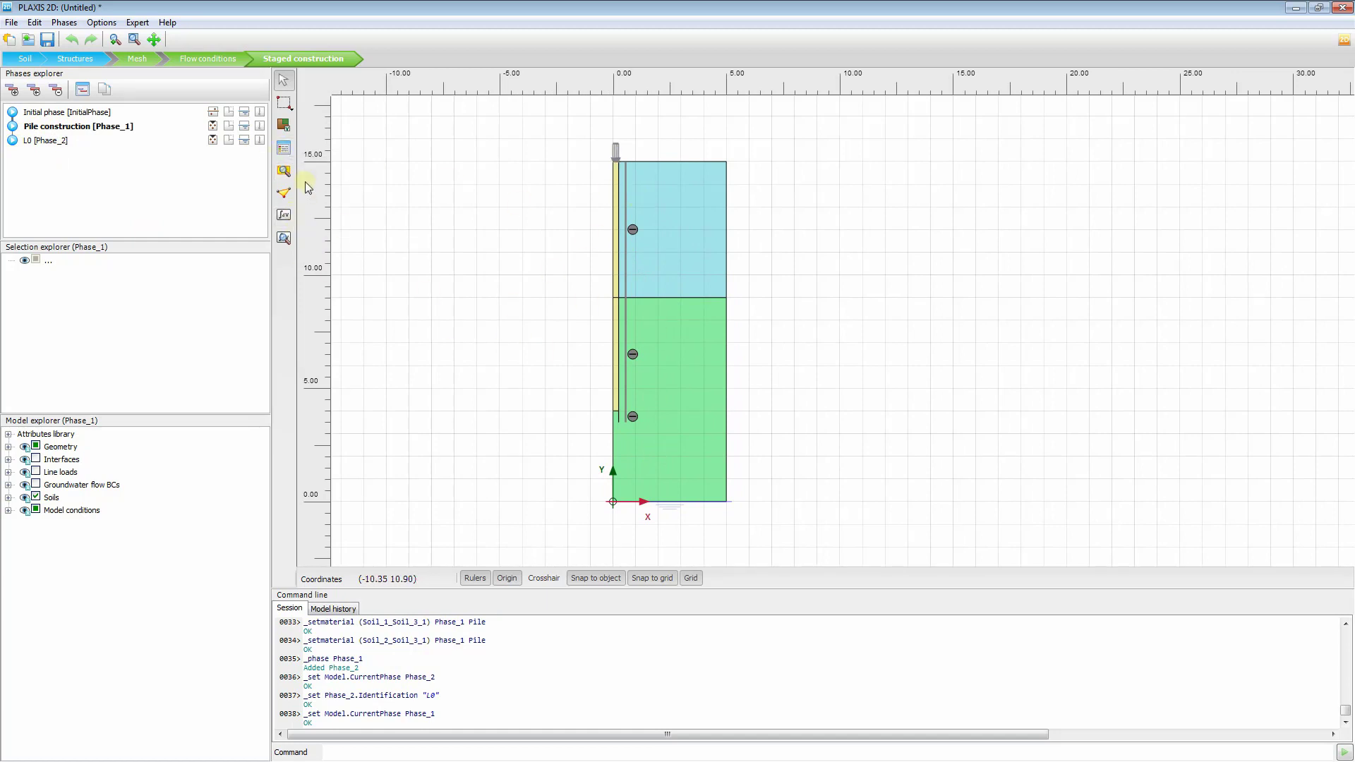
{"action": "left_click", "coordinate": [285, 103]}
{"action": "mouse_move", "coordinate": [348, 188]}
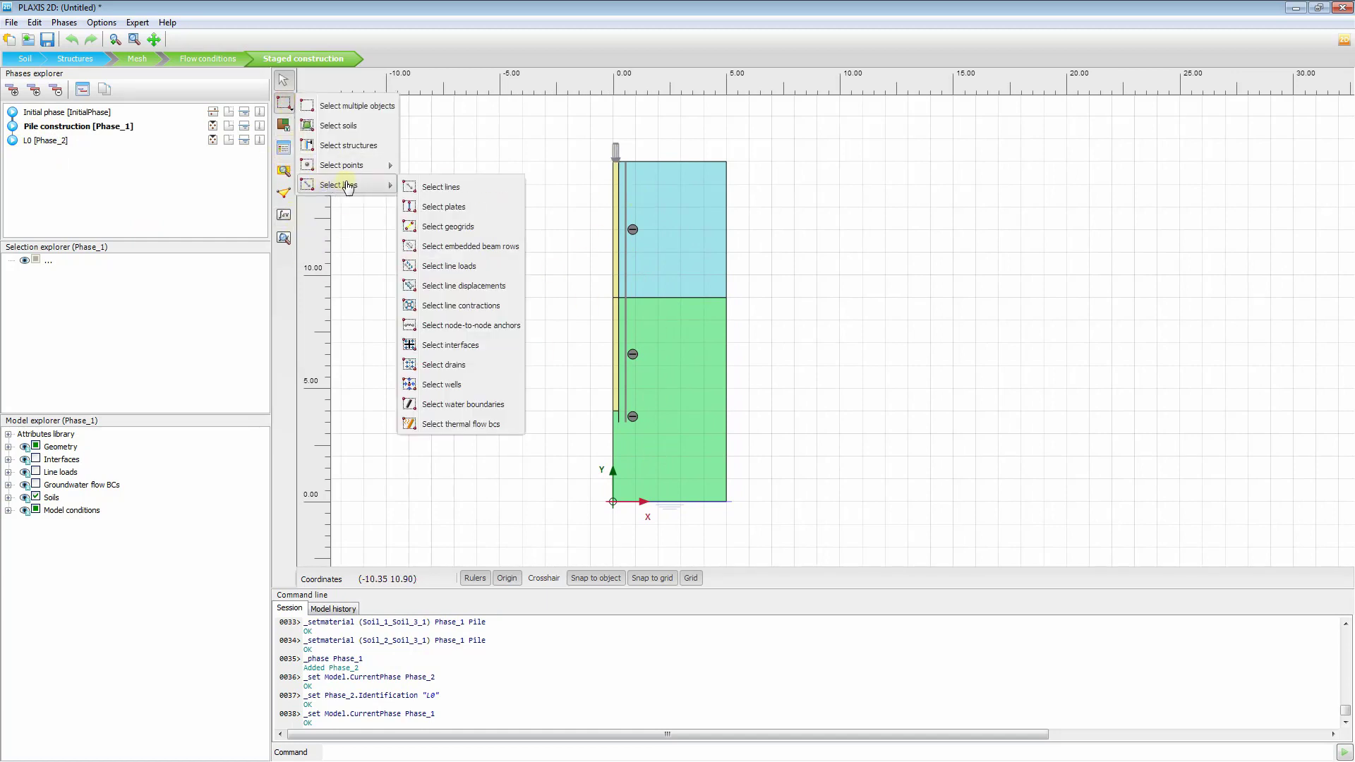
{"action": "left_click", "coordinate": [461, 352]}
{"action": "left_click_drag", "start_coordinate": [572, 113], "coordinate": [763, 551]}
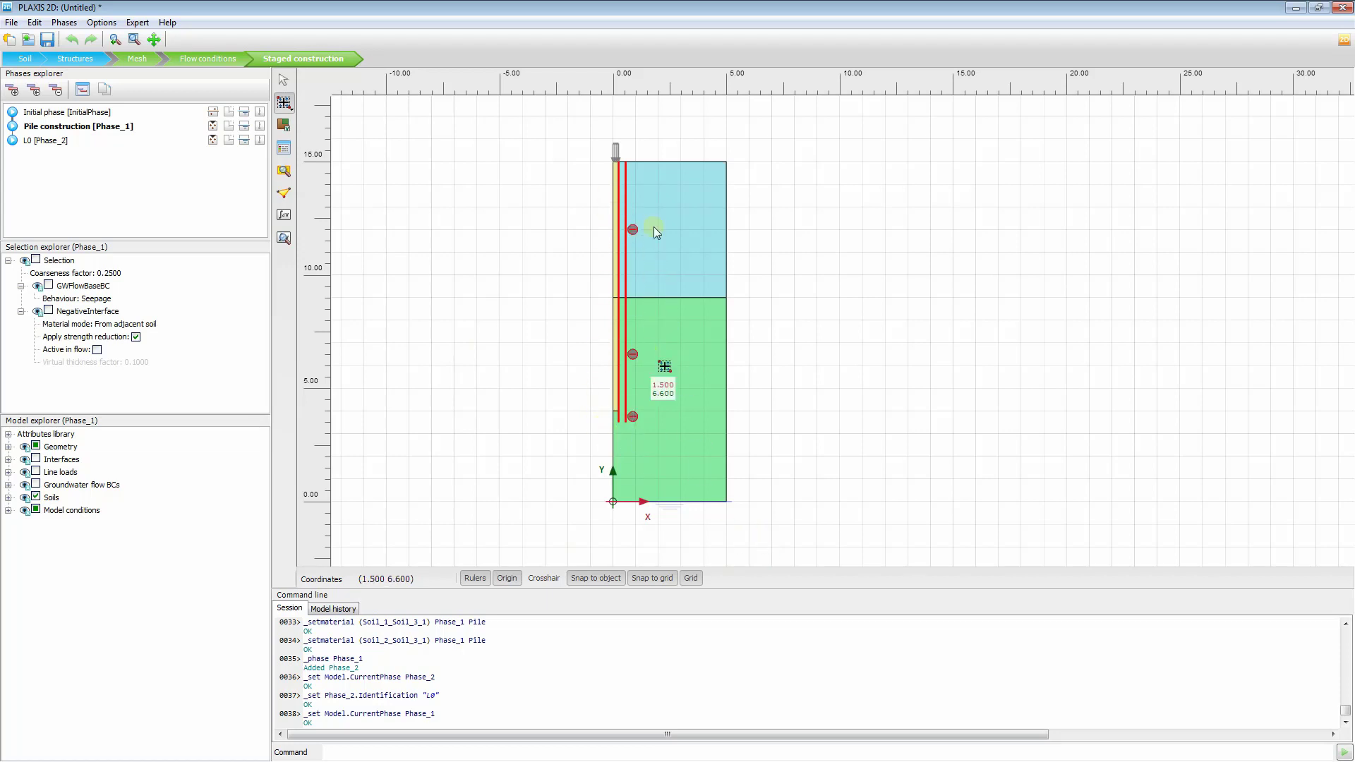
{"action": "right_click", "coordinate": [617, 207]}
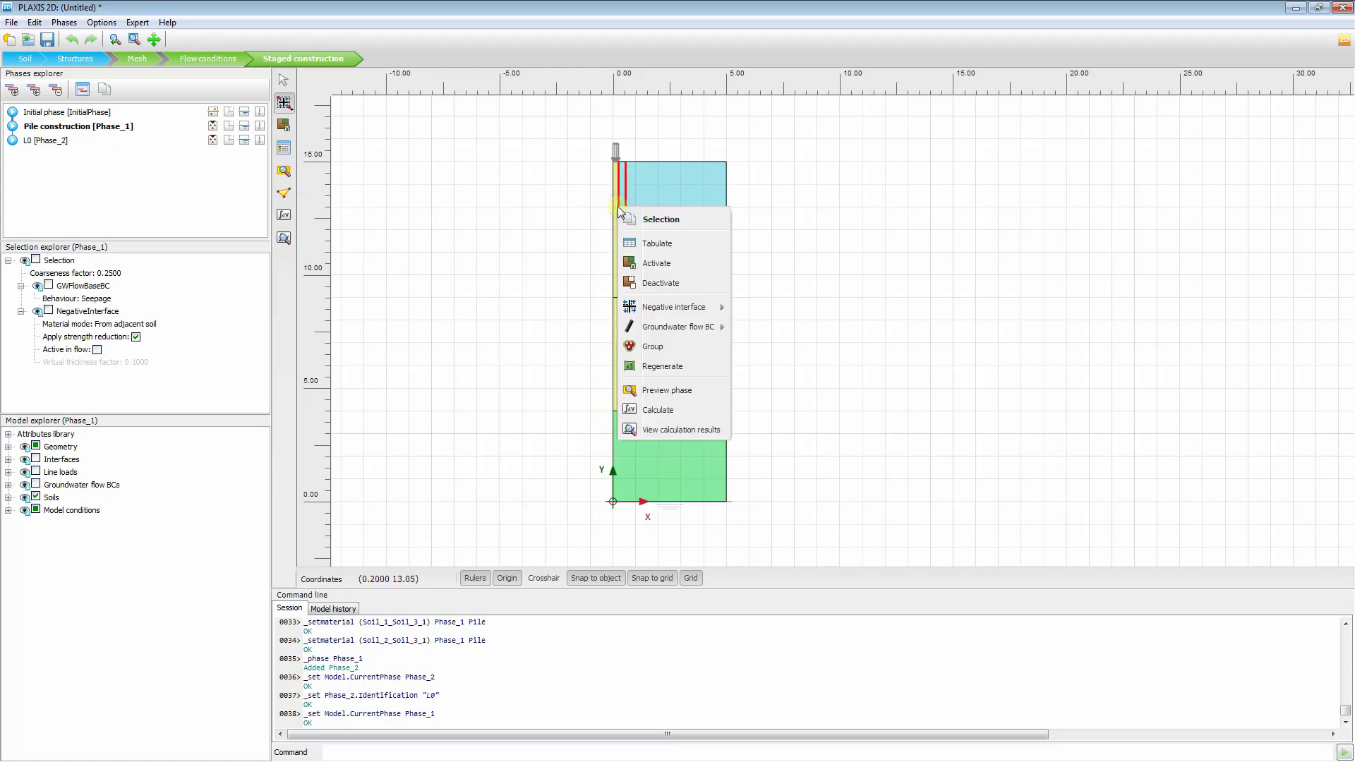
{"action": "left_click", "coordinate": [640, 274]}
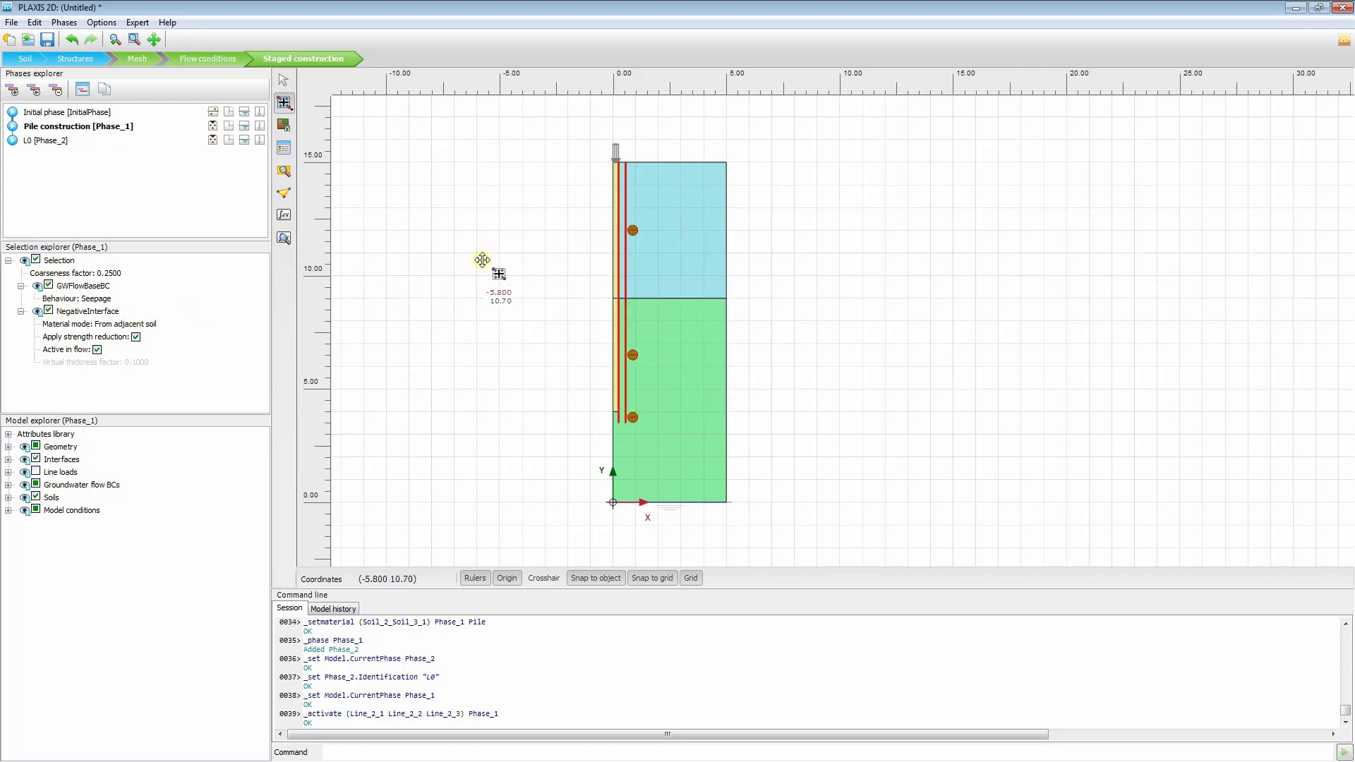
Activate the pile's interface lines in phase L0 as well, clear the selection and compare the phase with Pile construction
{"action": "left_click", "coordinate": [55, 142]}
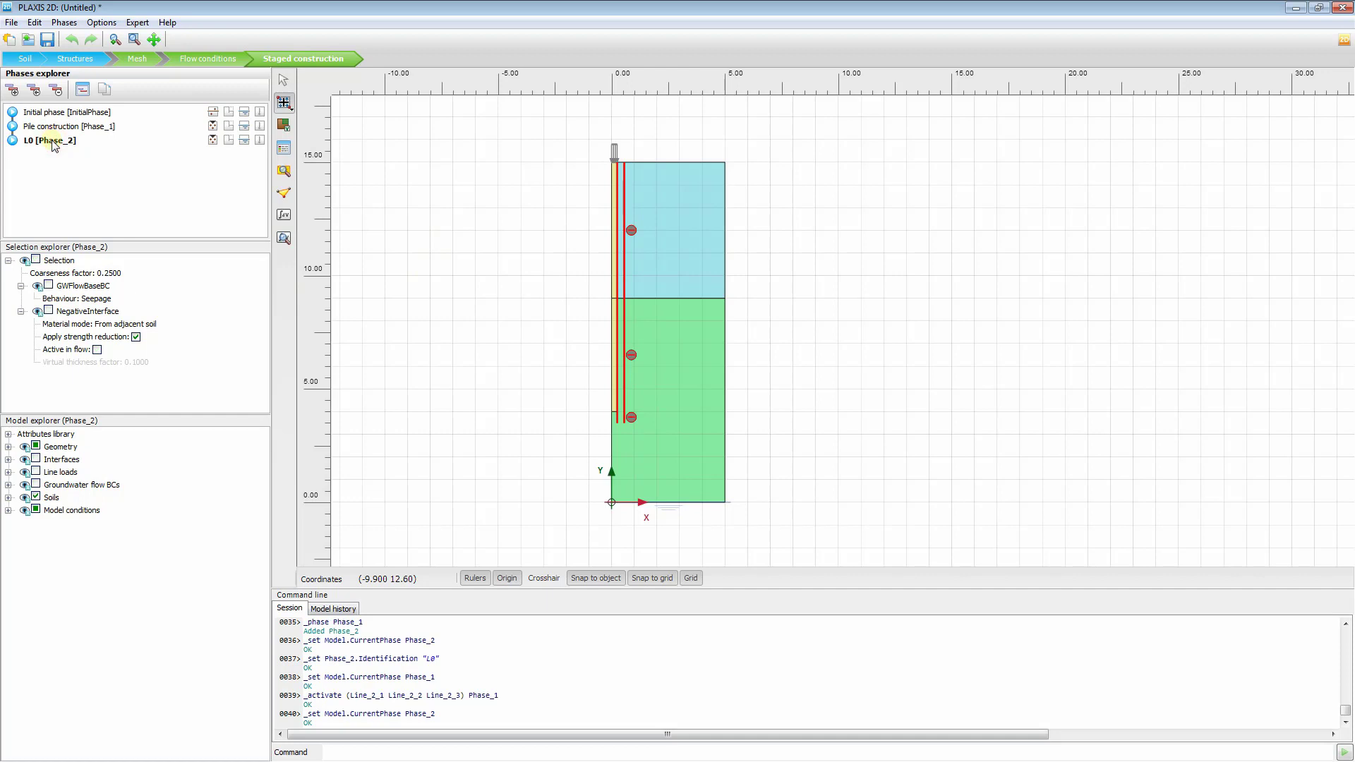
{"action": "left_click", "coordinate": [54, 126]}
{"action": "left_click", "coordinate": [50, 141]}
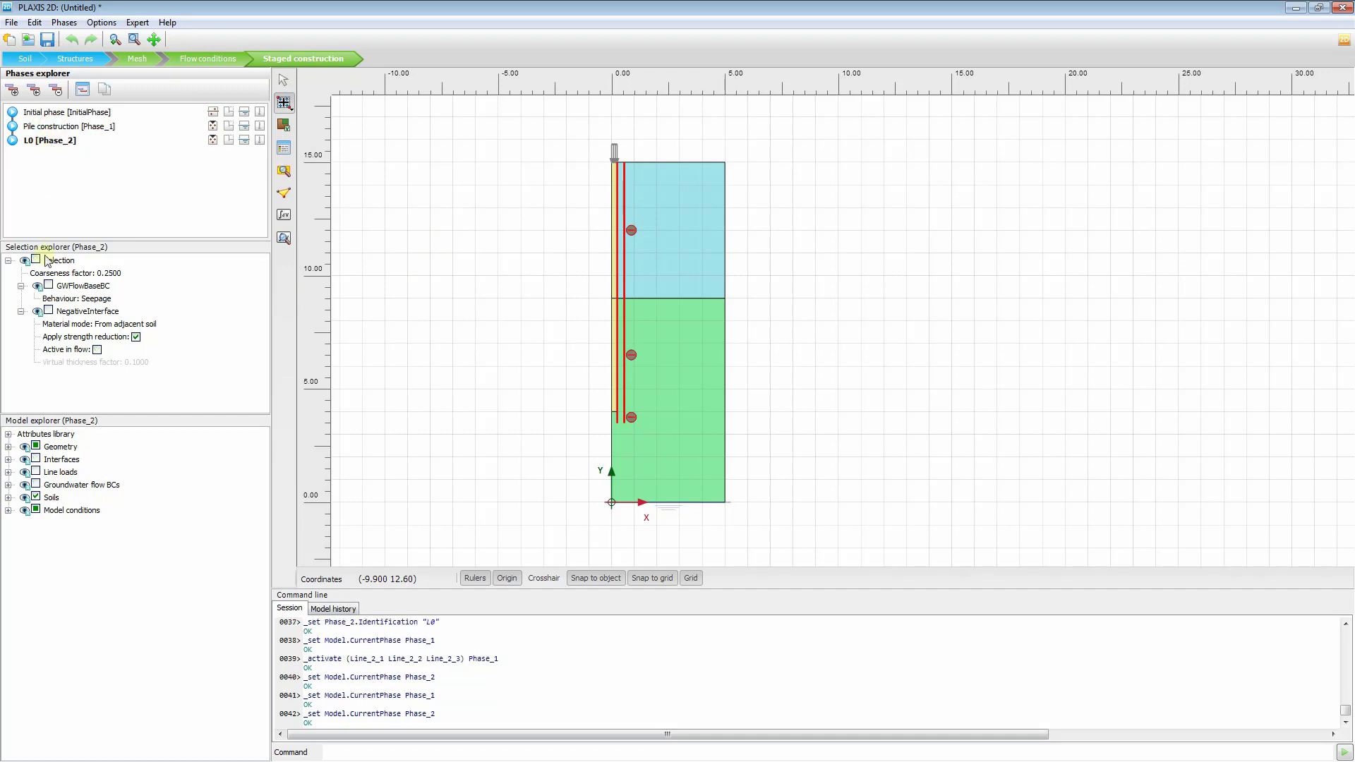
{"action": "right_click", "coordinate": [615, 265]}
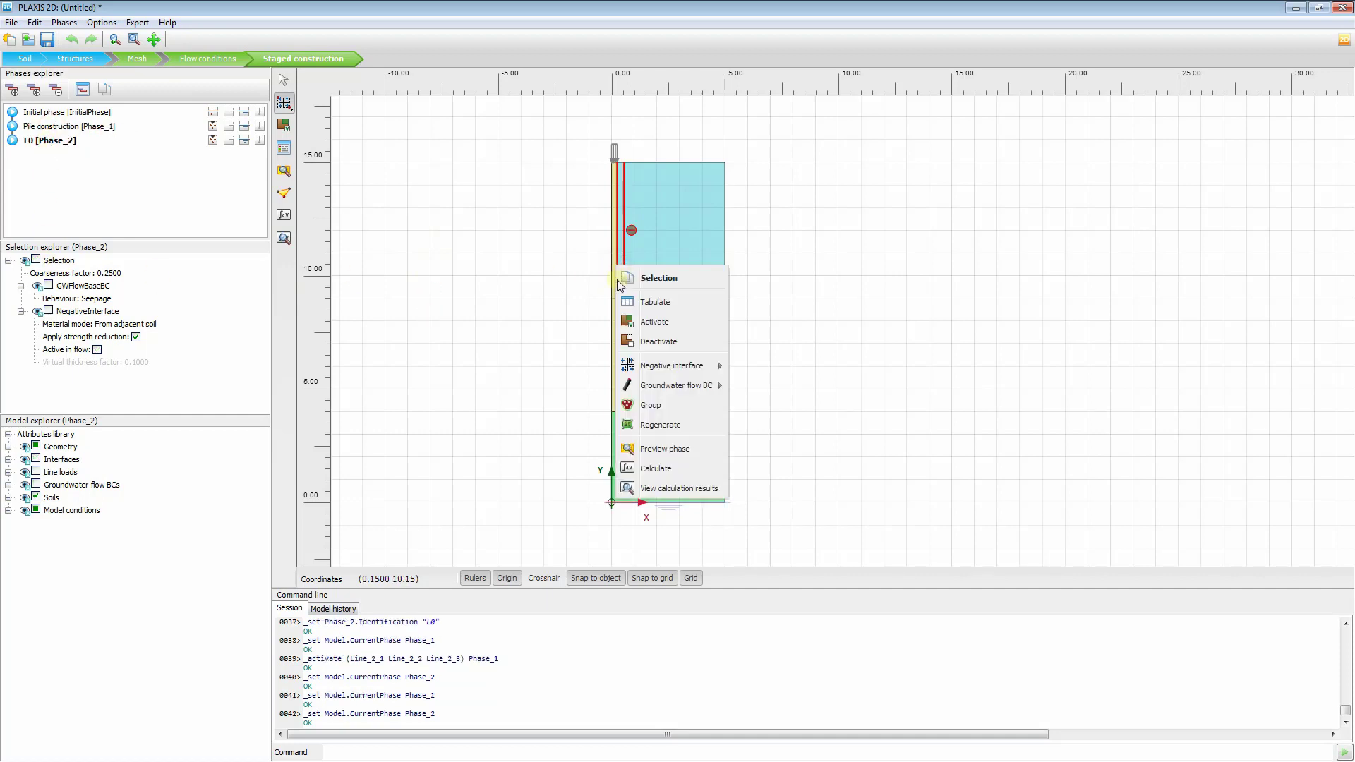
{"action": "left_click", "coordinate": [656, 322]}
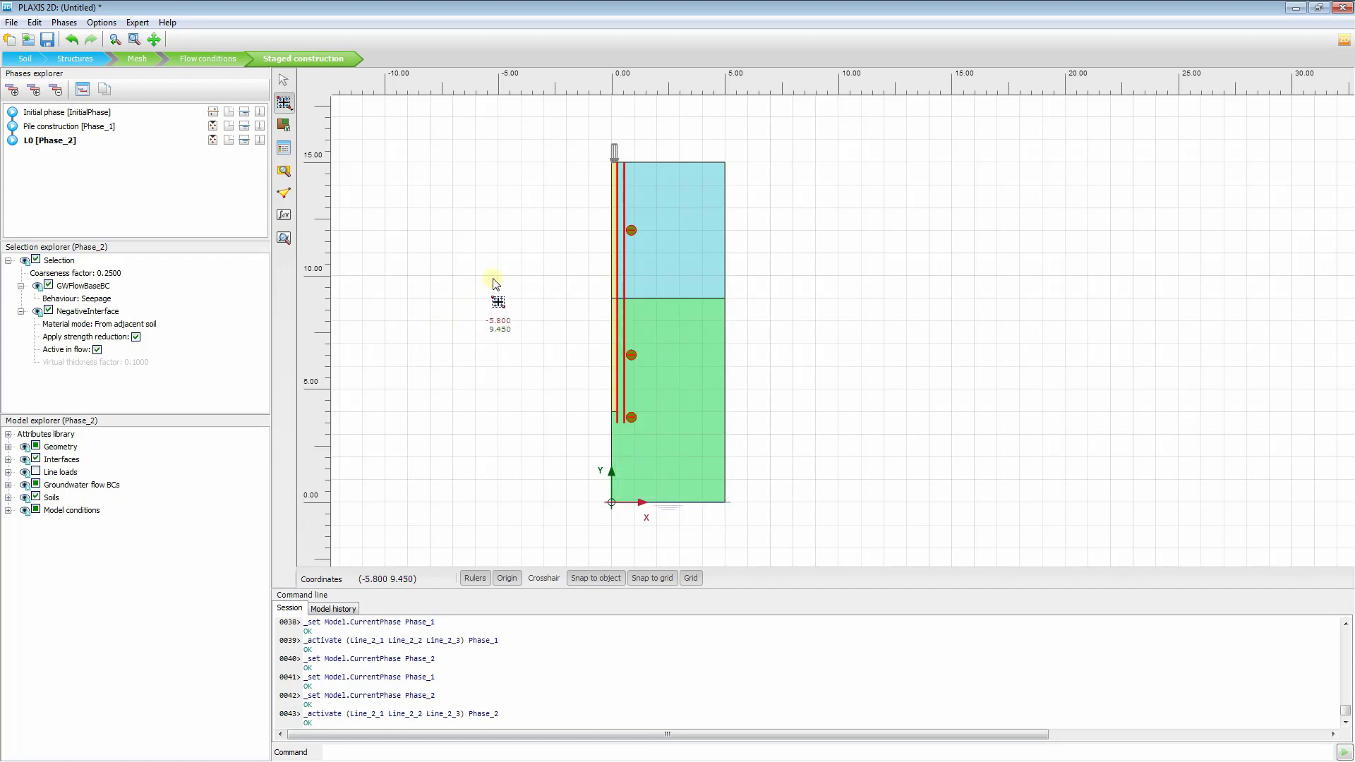
{"action": "left_click_drag", "start_coordinate": [482, 286], "coordinate": [495, 270]}
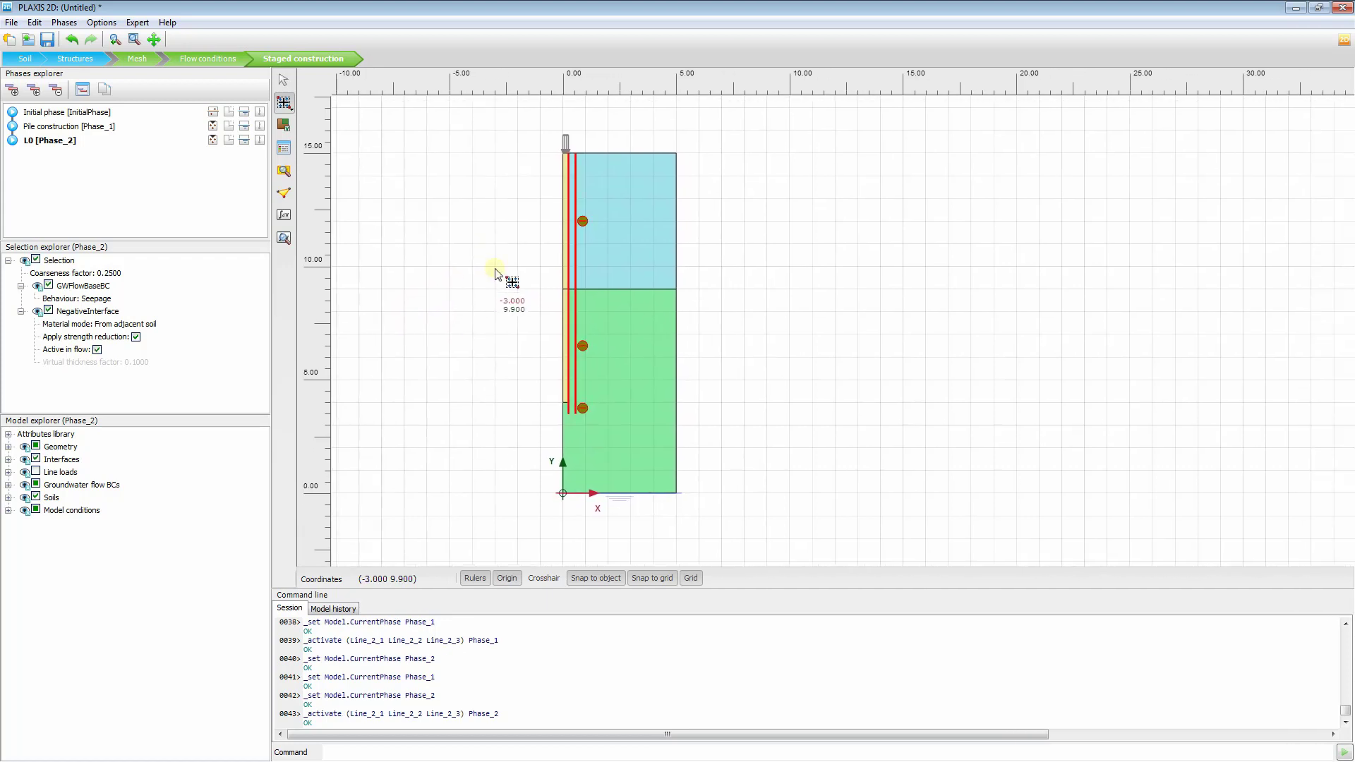
{"action": "key", "text": "Escape"}
{"action": "left_click", "coordinate": [469, 262]}
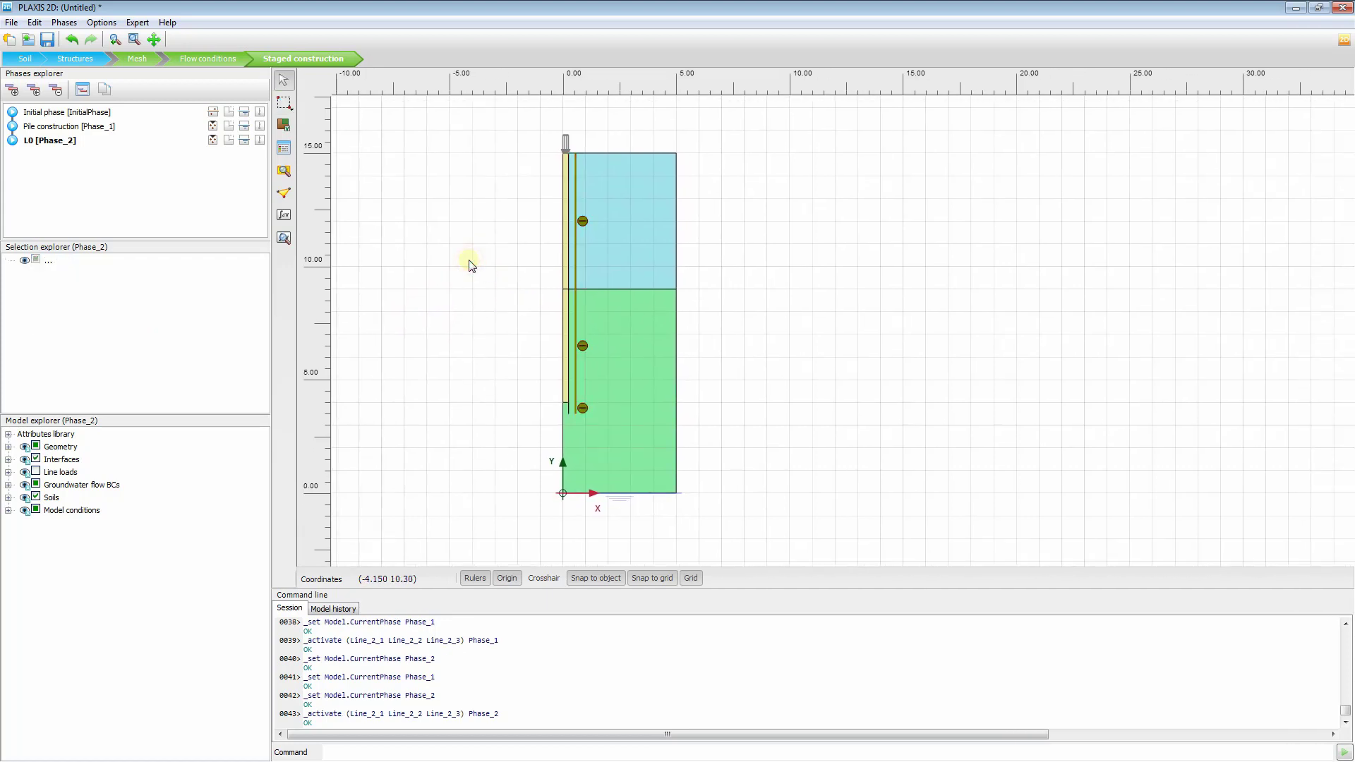
{"action": "left_click", "coordinate": [67, 127]}
{"action": "left_click", "coordinate": [65, 142]}
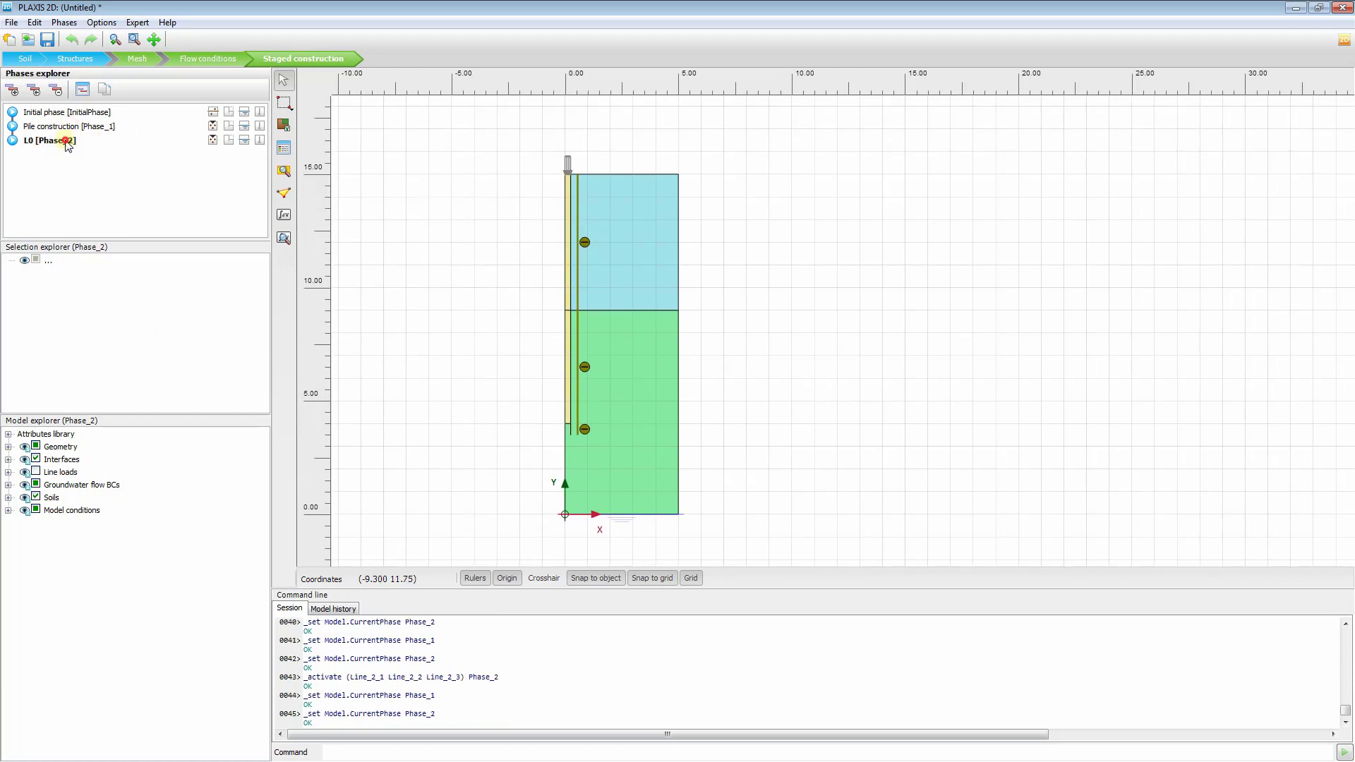
{"action": "left_click_drag", "start_coordinate": [454, 210], "coordinate": [423, 216]}
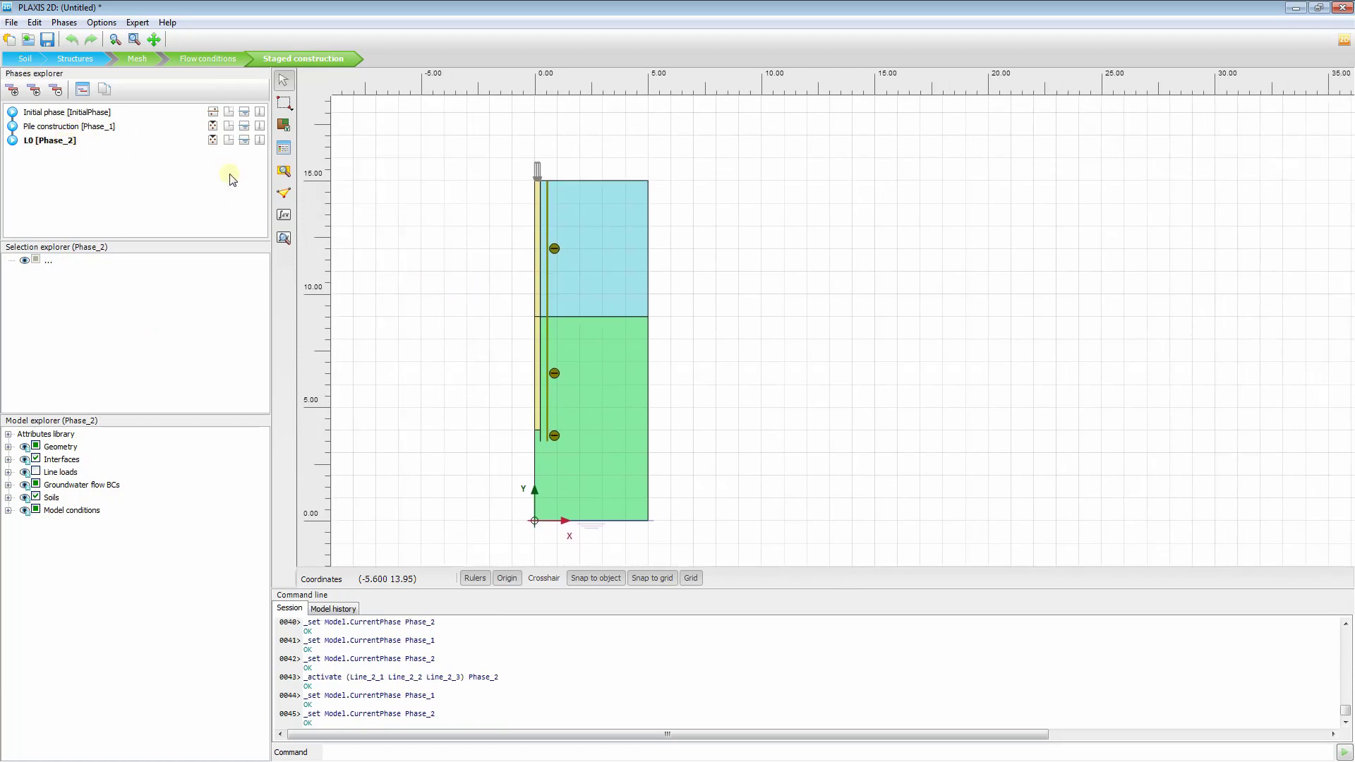
Activate the line load on the pile head in phase L0 and set its vertical component q y,start,ref to 0 kN/m/m
{"action": "left_click", "coordinate": [56, 144]}
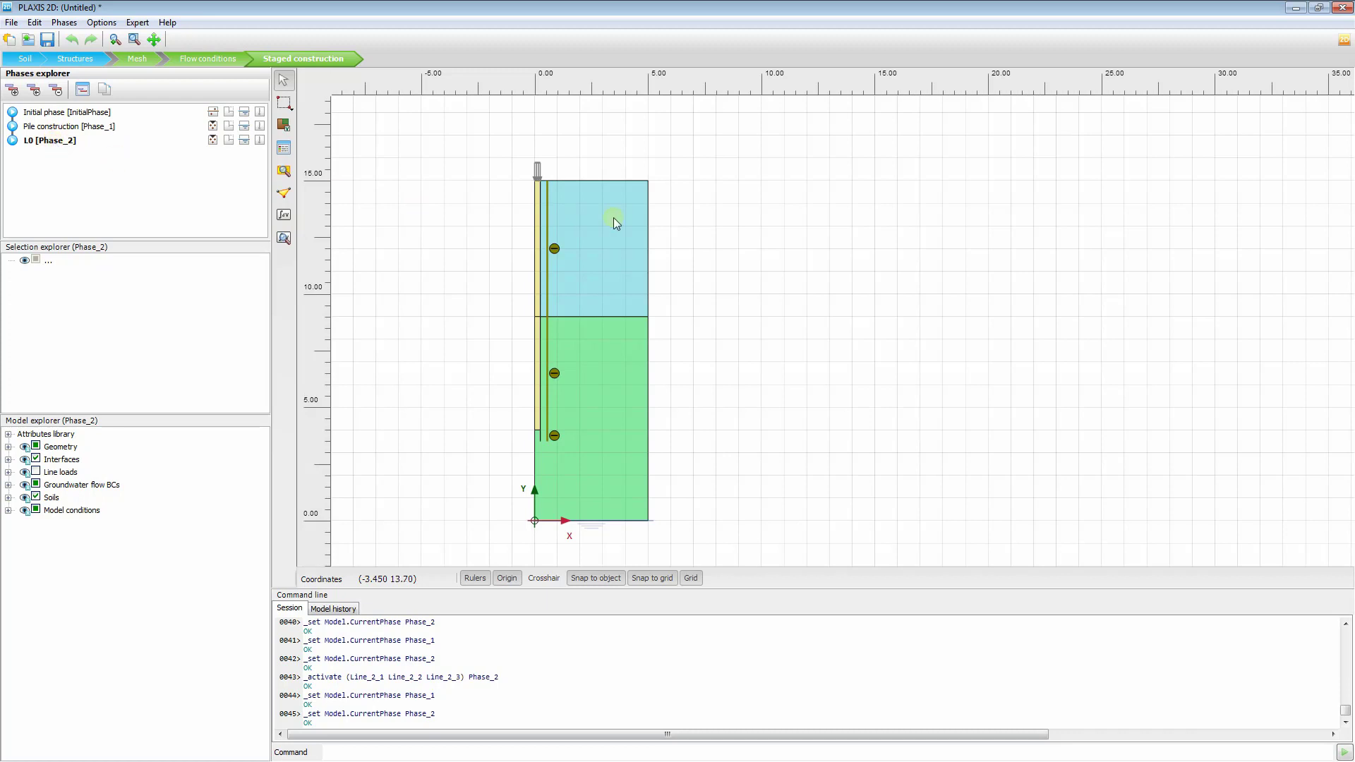
{"action": "left_click", "coordinate": [537, 169]}
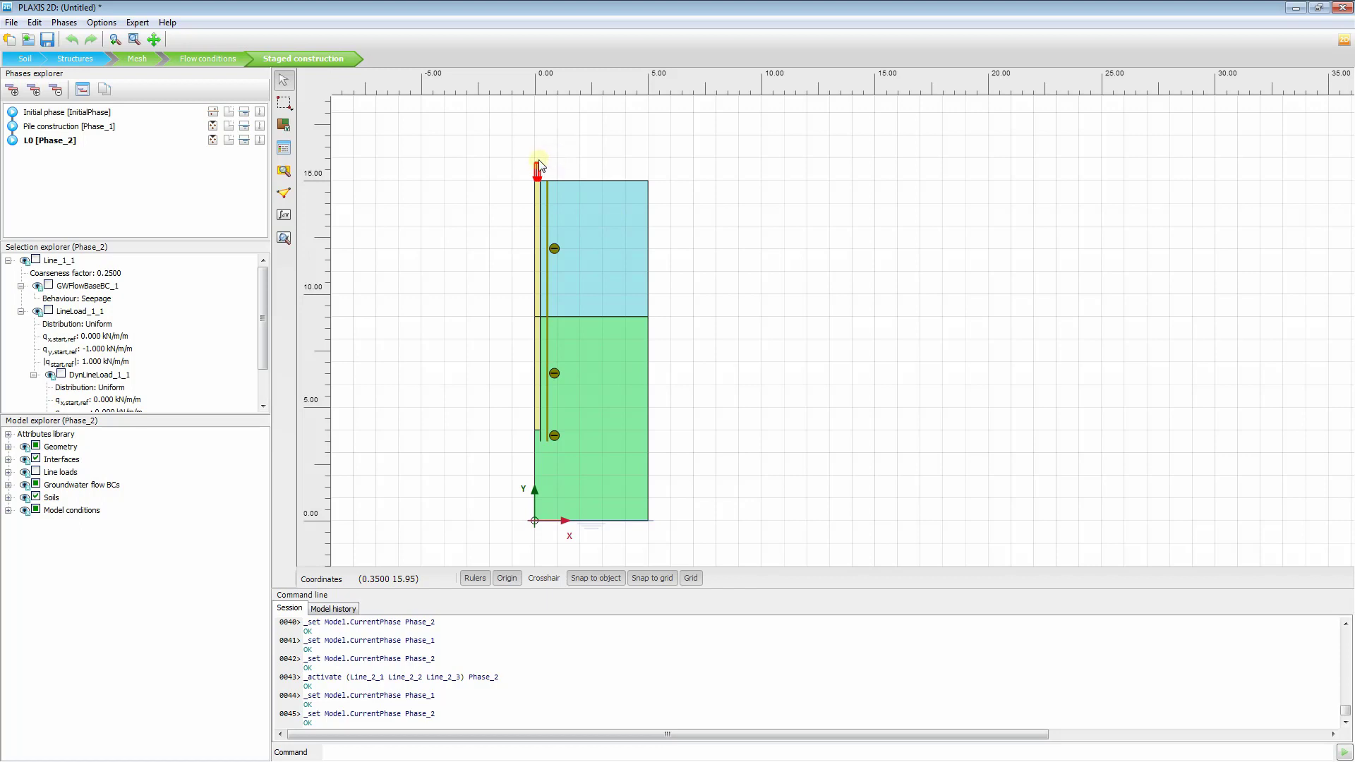
{"action": "right_click", "coordinate": [539, 171]}
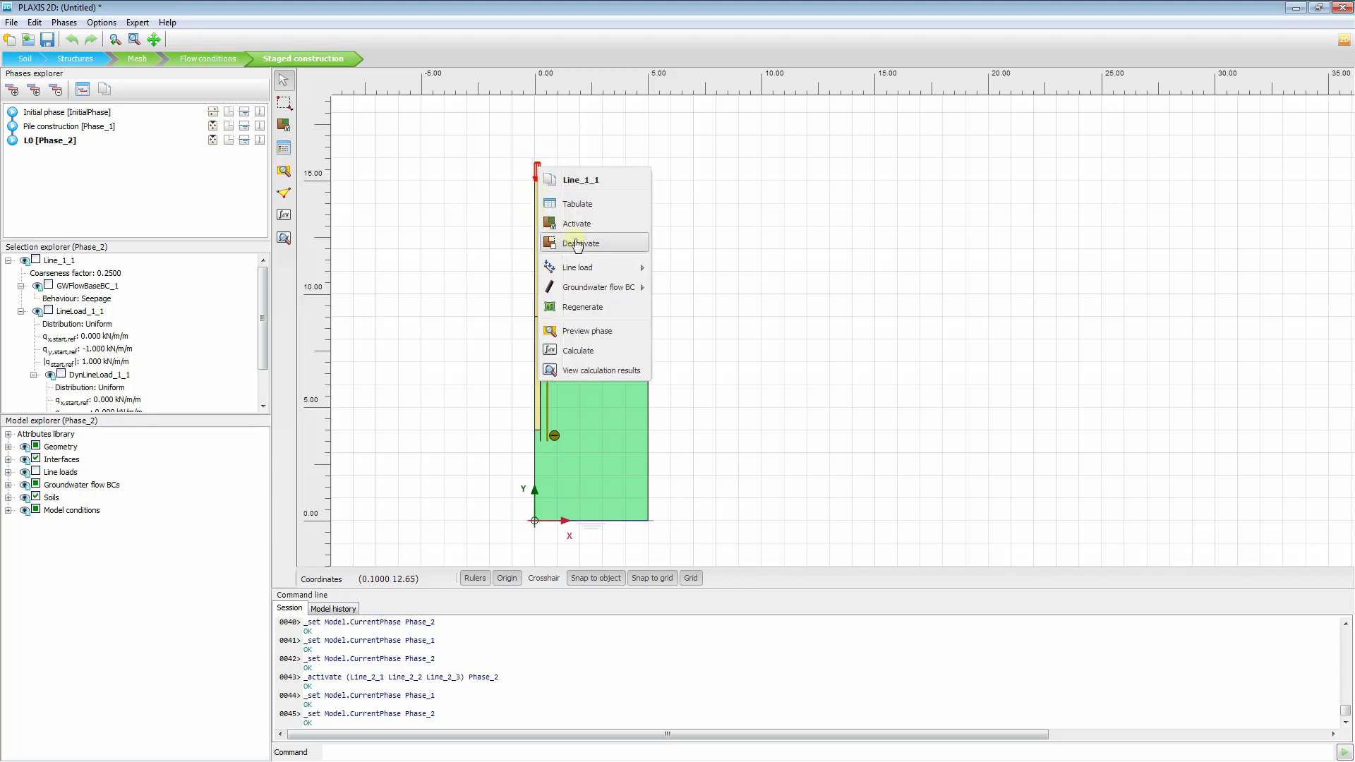
{"action": "left_click", "coordinate": [600, 223]}
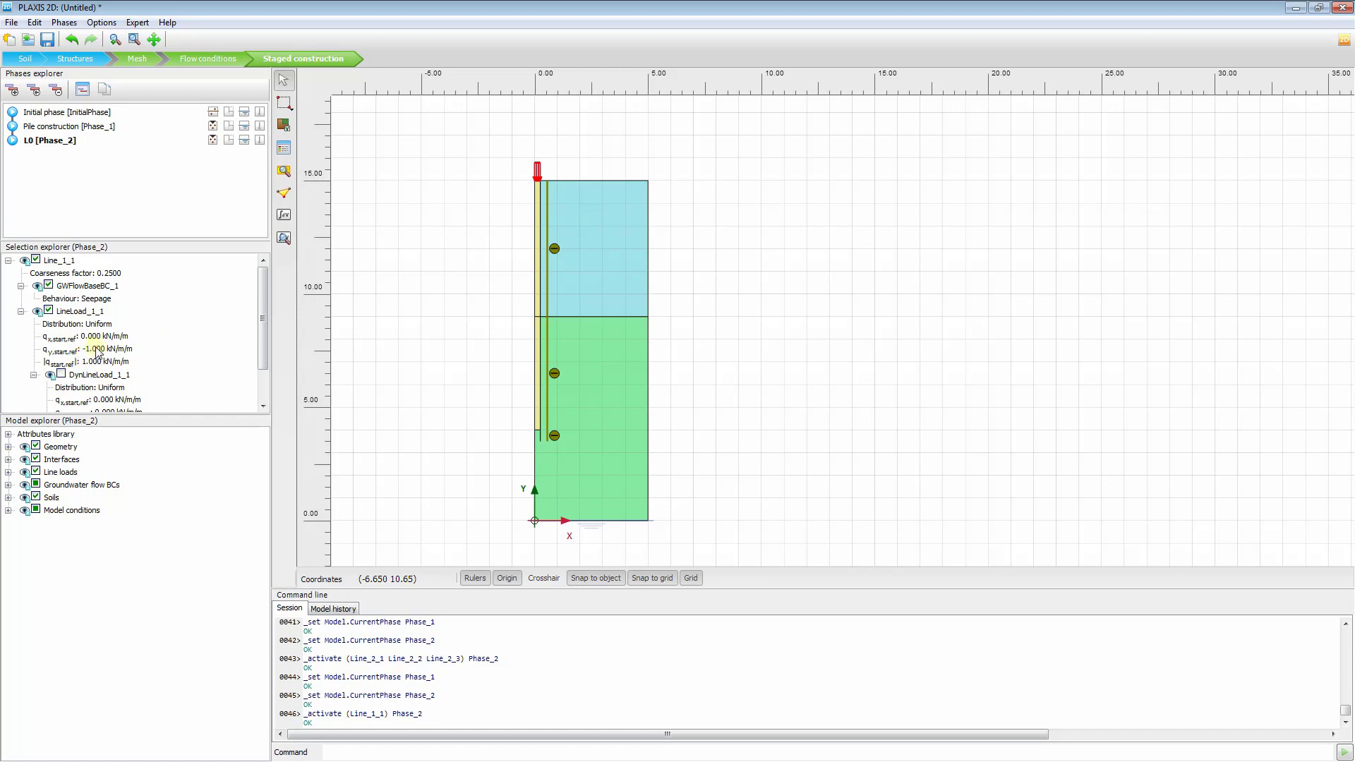
{"action": "left_click", "coordinate": [97, 350]}
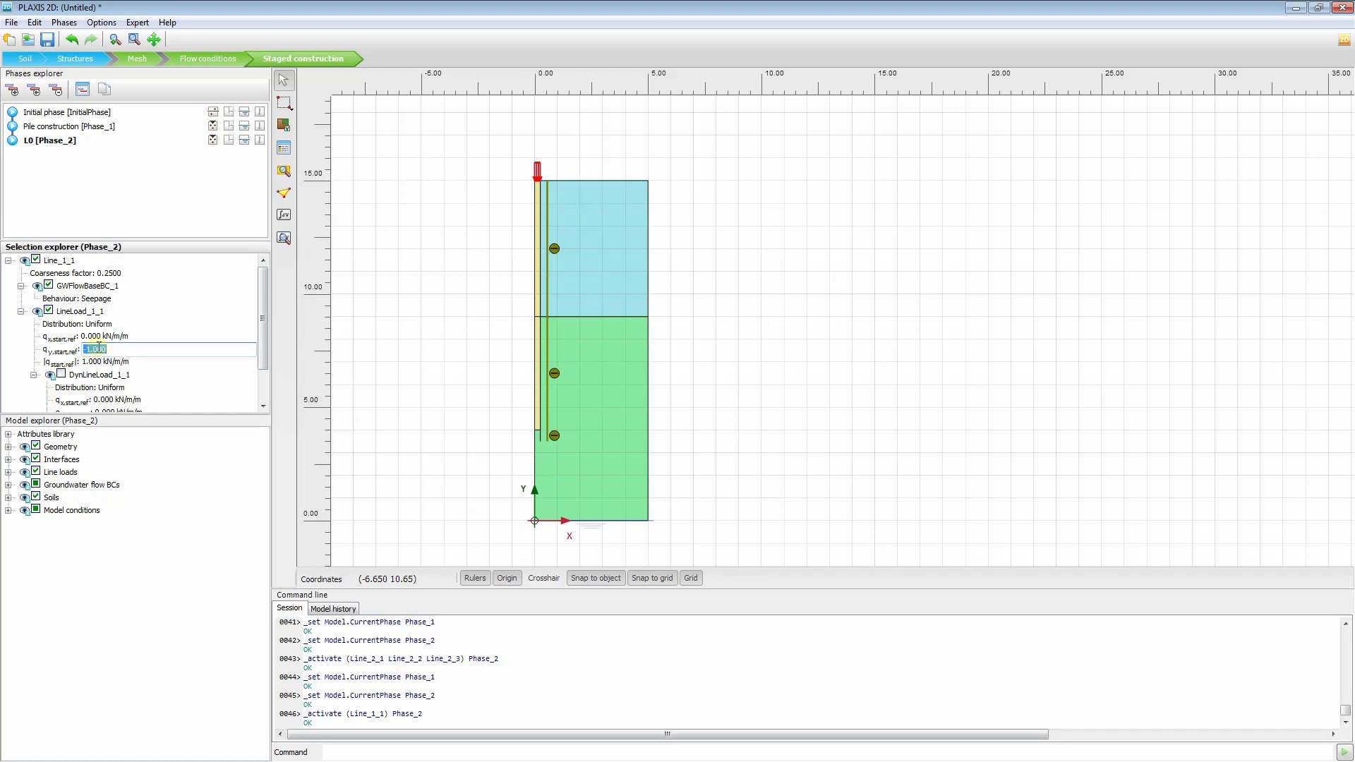
{"action": "type", "text": "0"}
{"action": "key", "text": "Tab"}
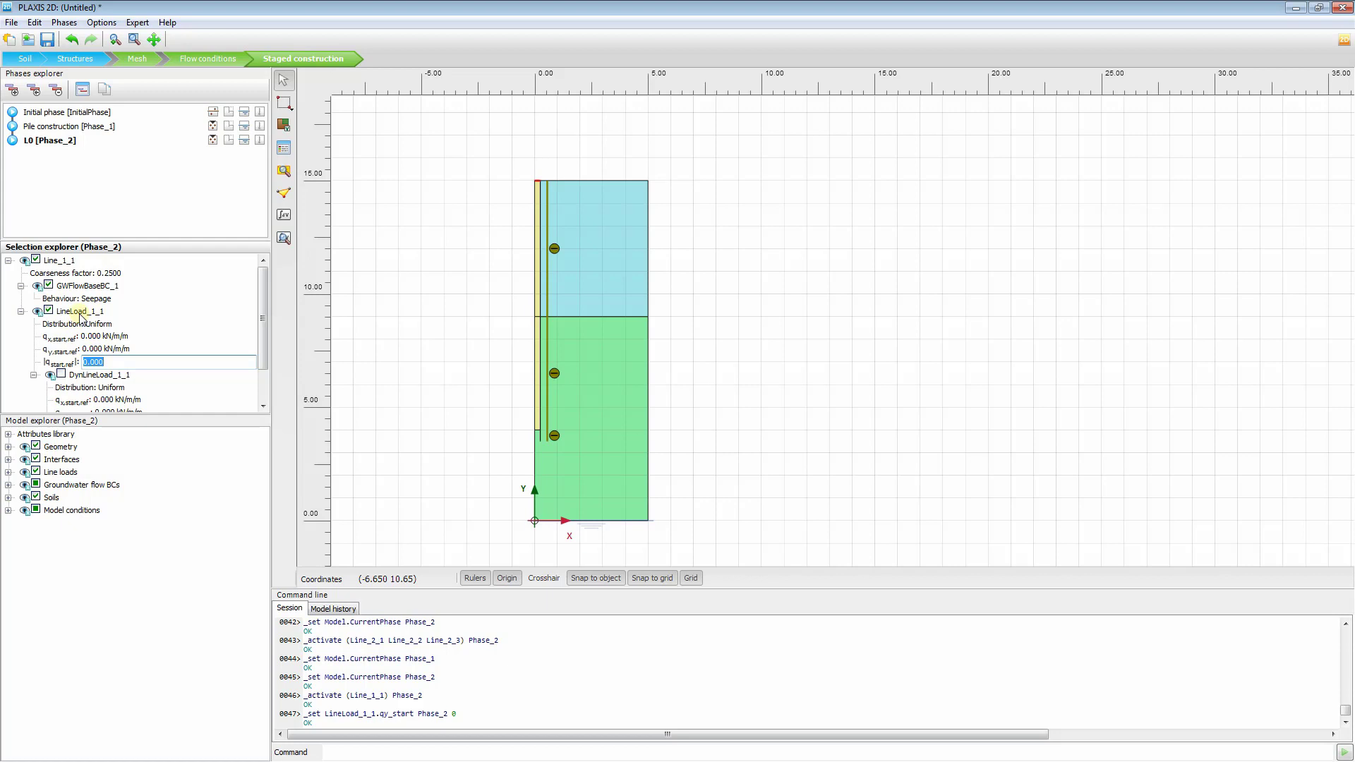
{"action": "left_click", "coordinate": [31, 141]}
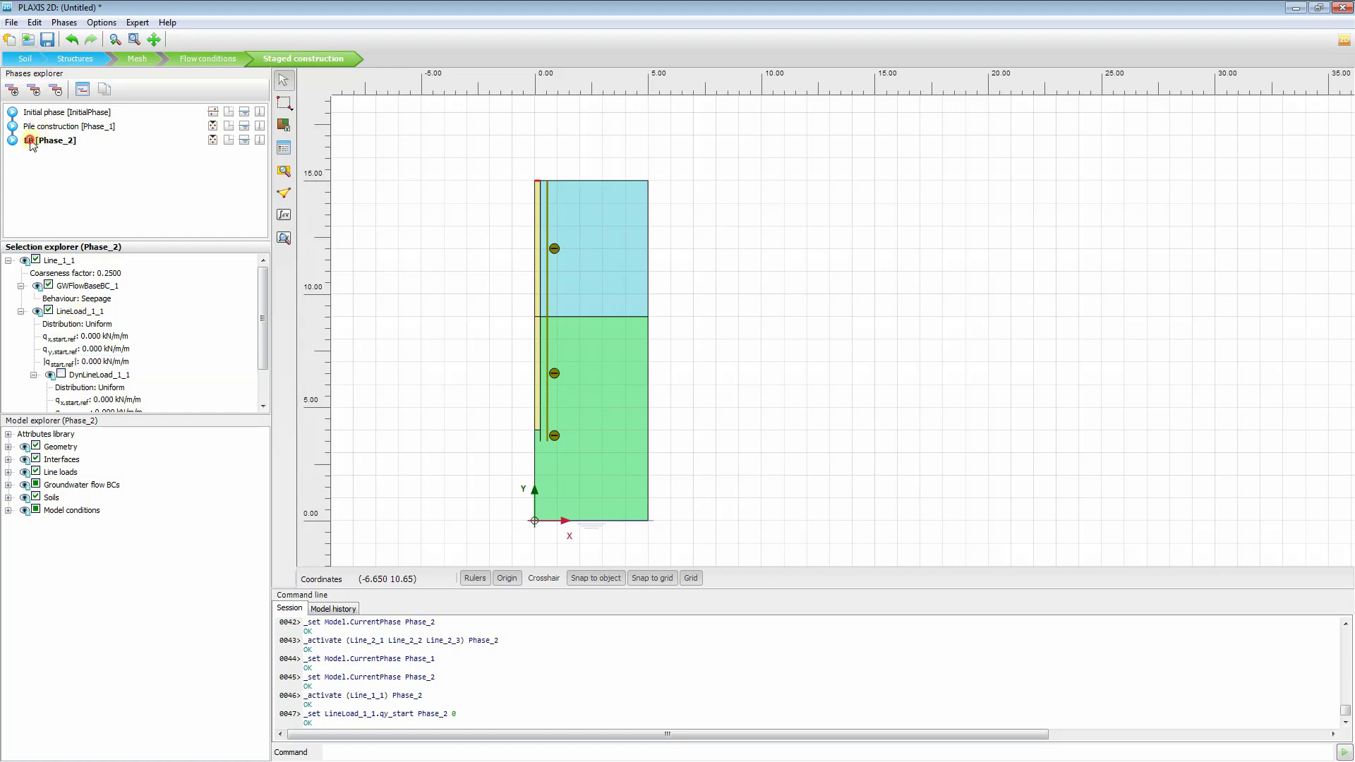
{"action": "left_click", "coordinate": [35, 139]}
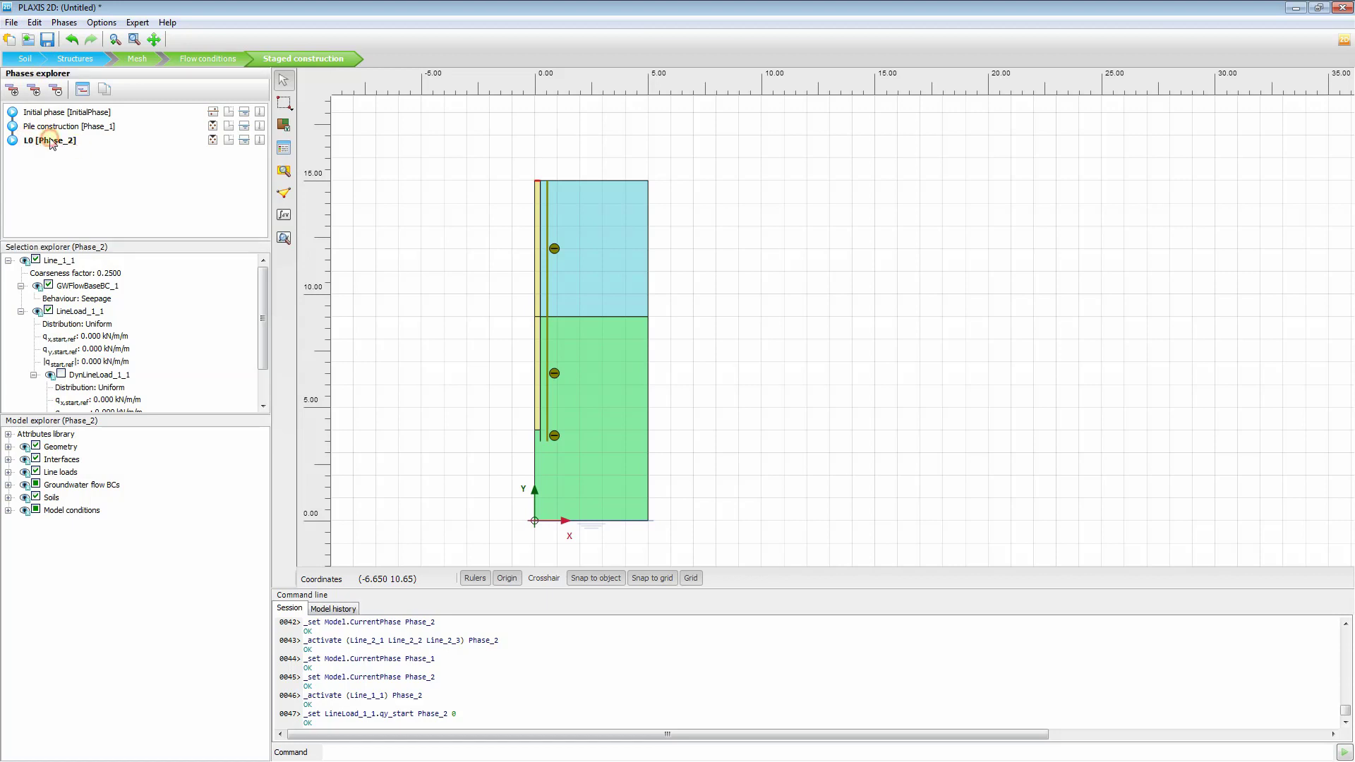
Add a calculation phase after L0 and set its ID to L200
{"action": "left_click", "coordinate": [12, 89]}
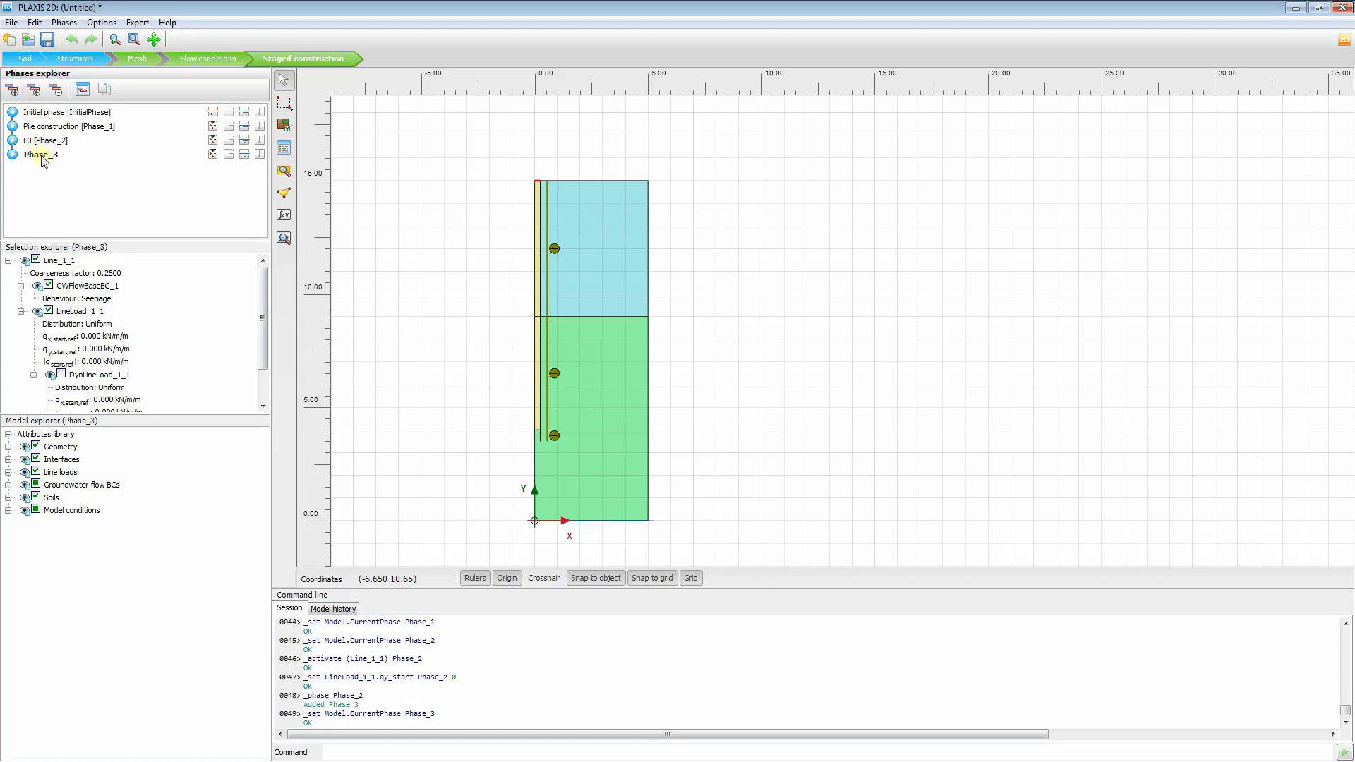
{"action": "double_click", "coordinate": [48, 156]}
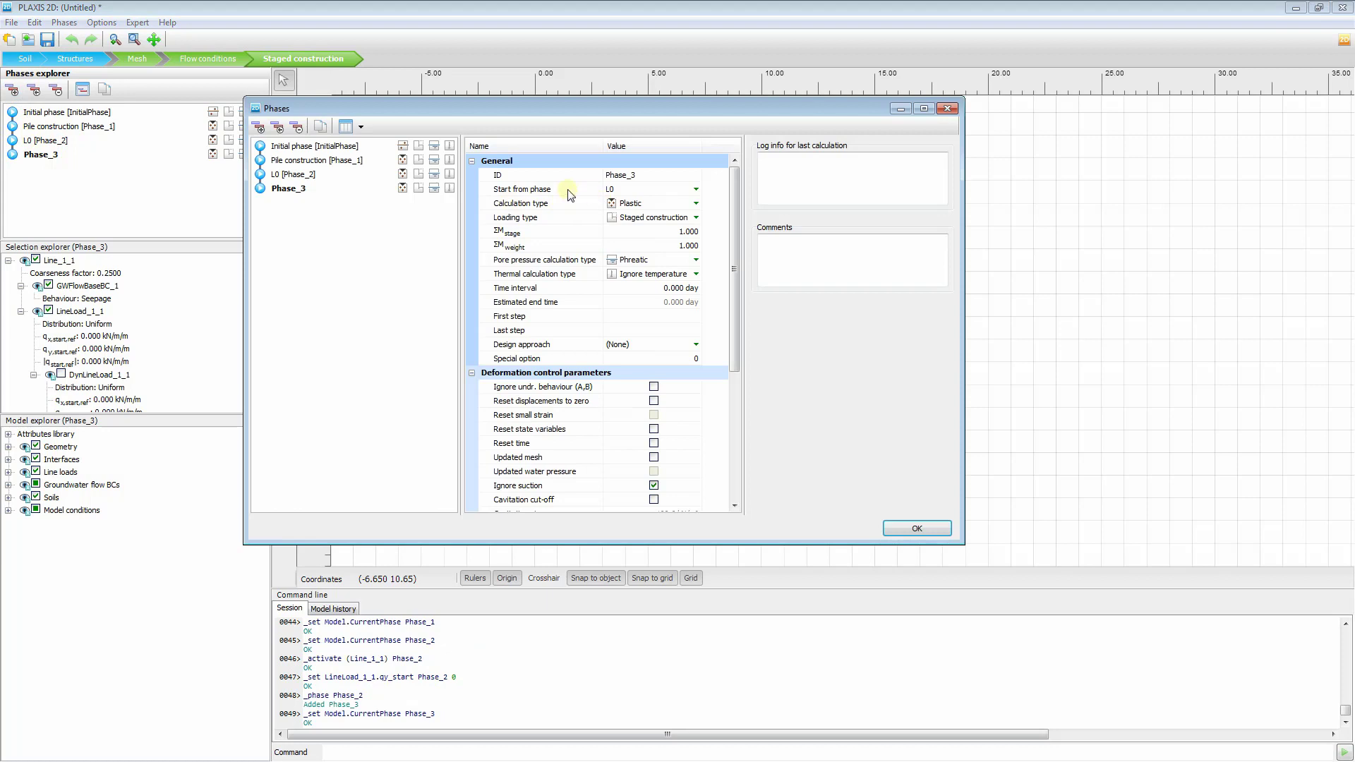
{"action": "left_click", "coordinate": [653, 177]}
{"action": "type", "text": "L200"}
{"action": "left_click", "coordinate": [917, 530]}
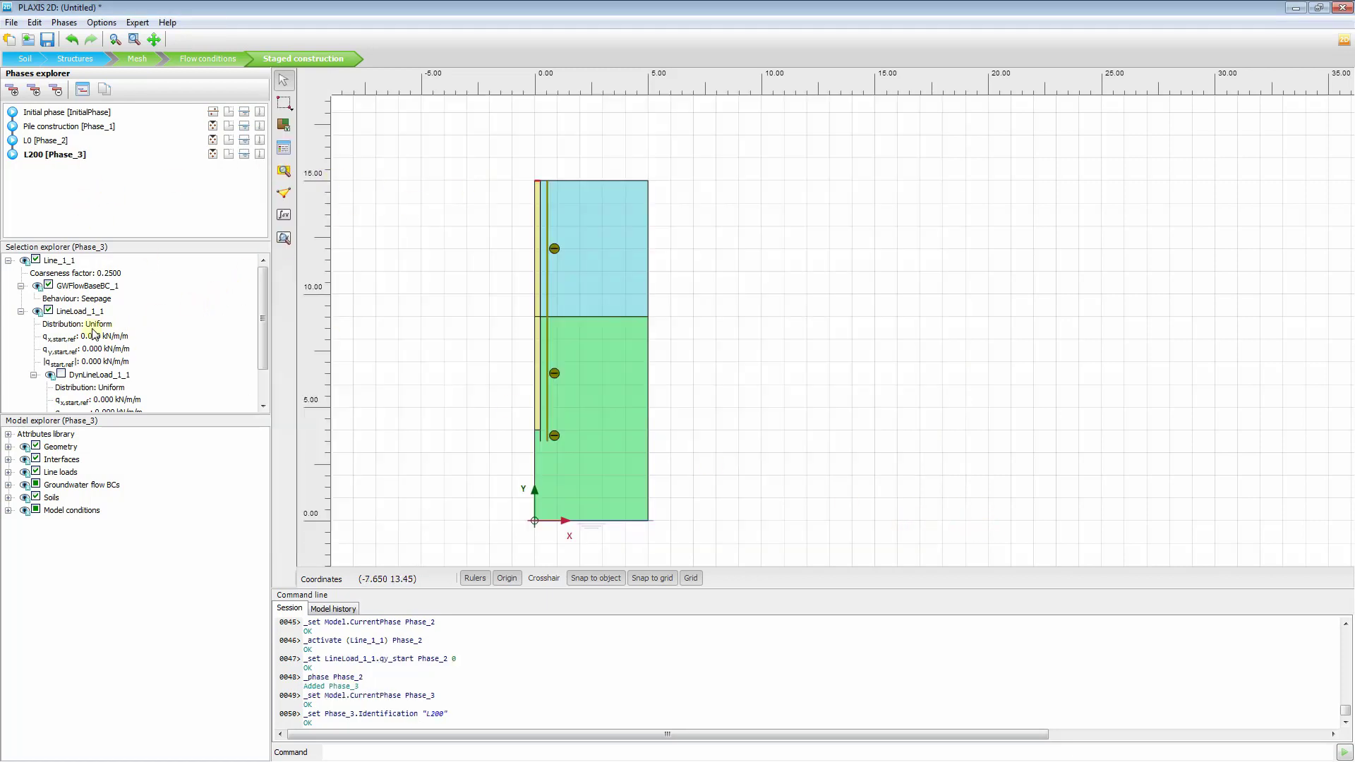
Look up the 200 kN stage in the Word pile load table and set L200's pile-head line load q y,start,ref to -1019 kN/m/m
{"action": "scroll", "coordinate": [533, 182], "scroll_direction": "up", "scroll_amount": 2}
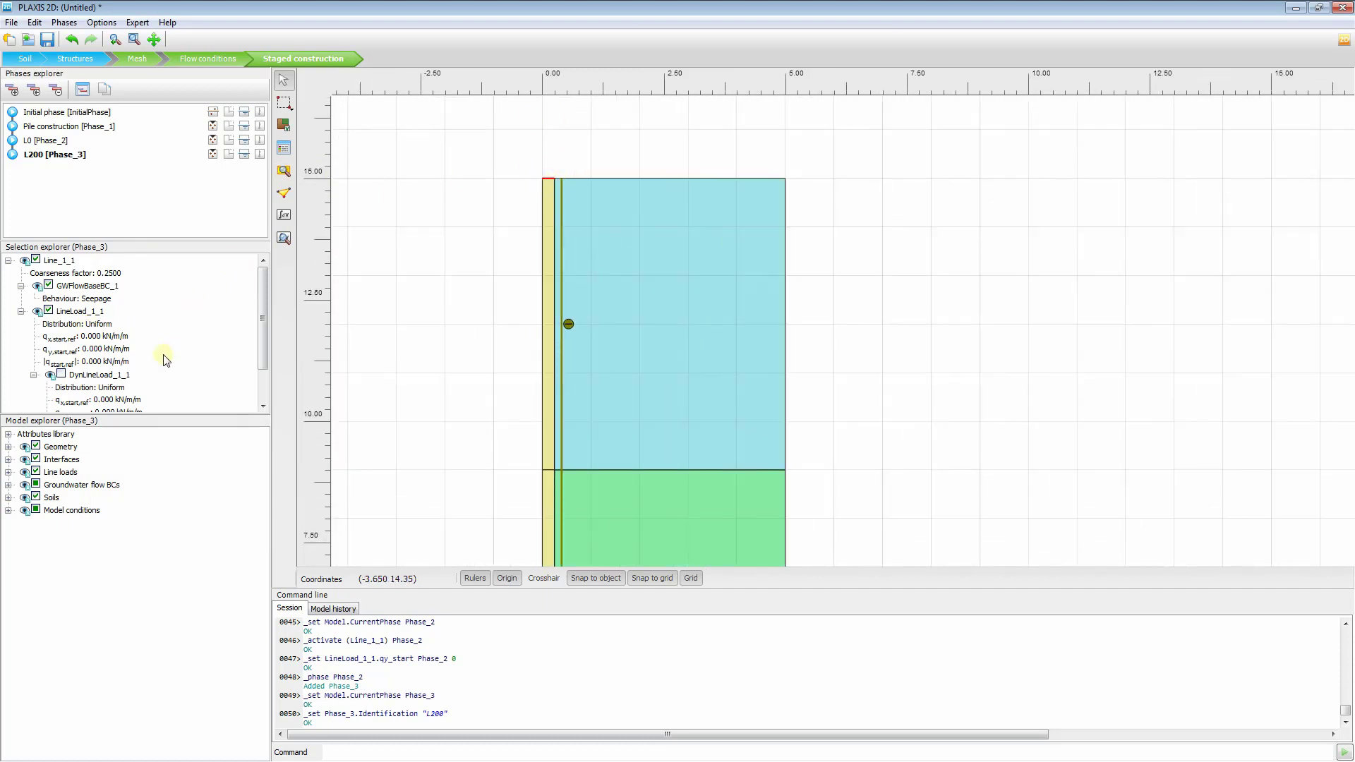
{"action": "left_click", "coordinate": [102, 348]}
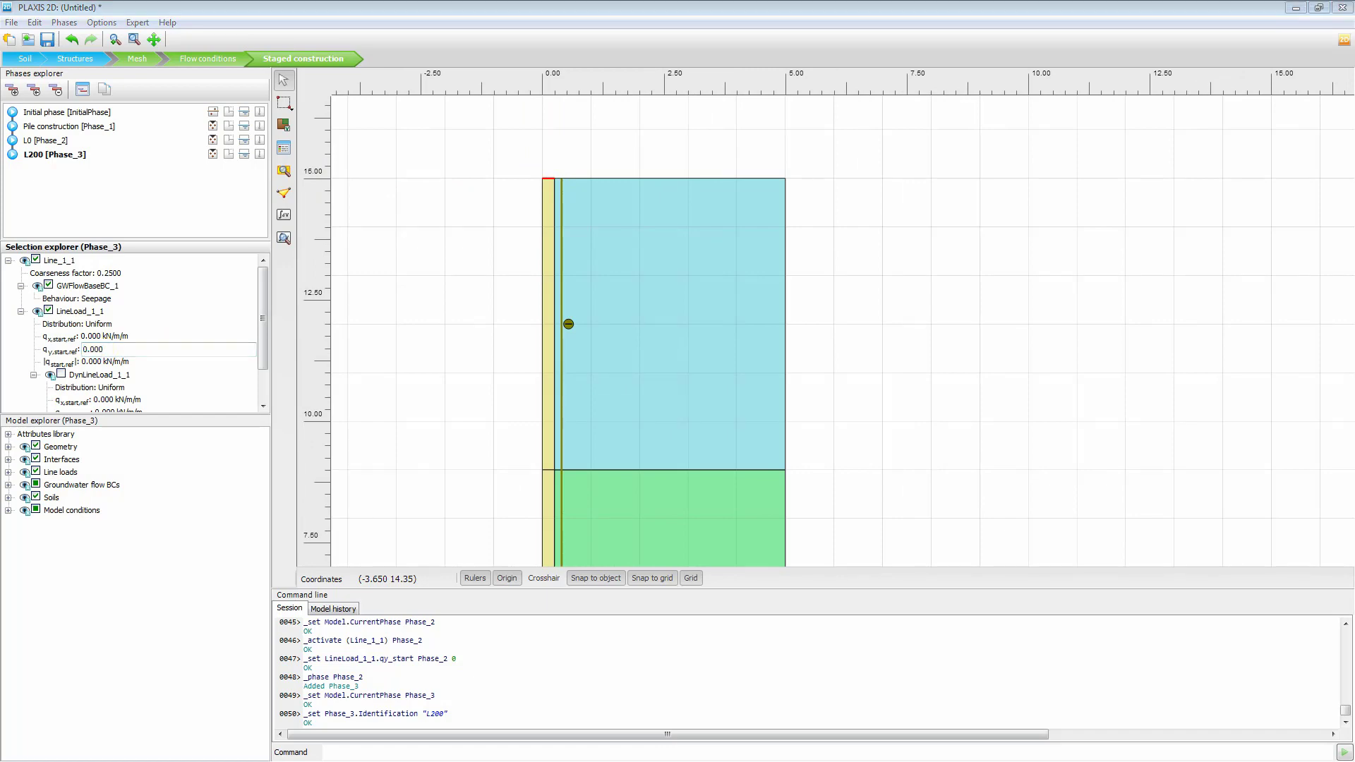
{"action": "left_click_drag", "start_coordinate": [0, 452], "coordinate": [513, 107]}
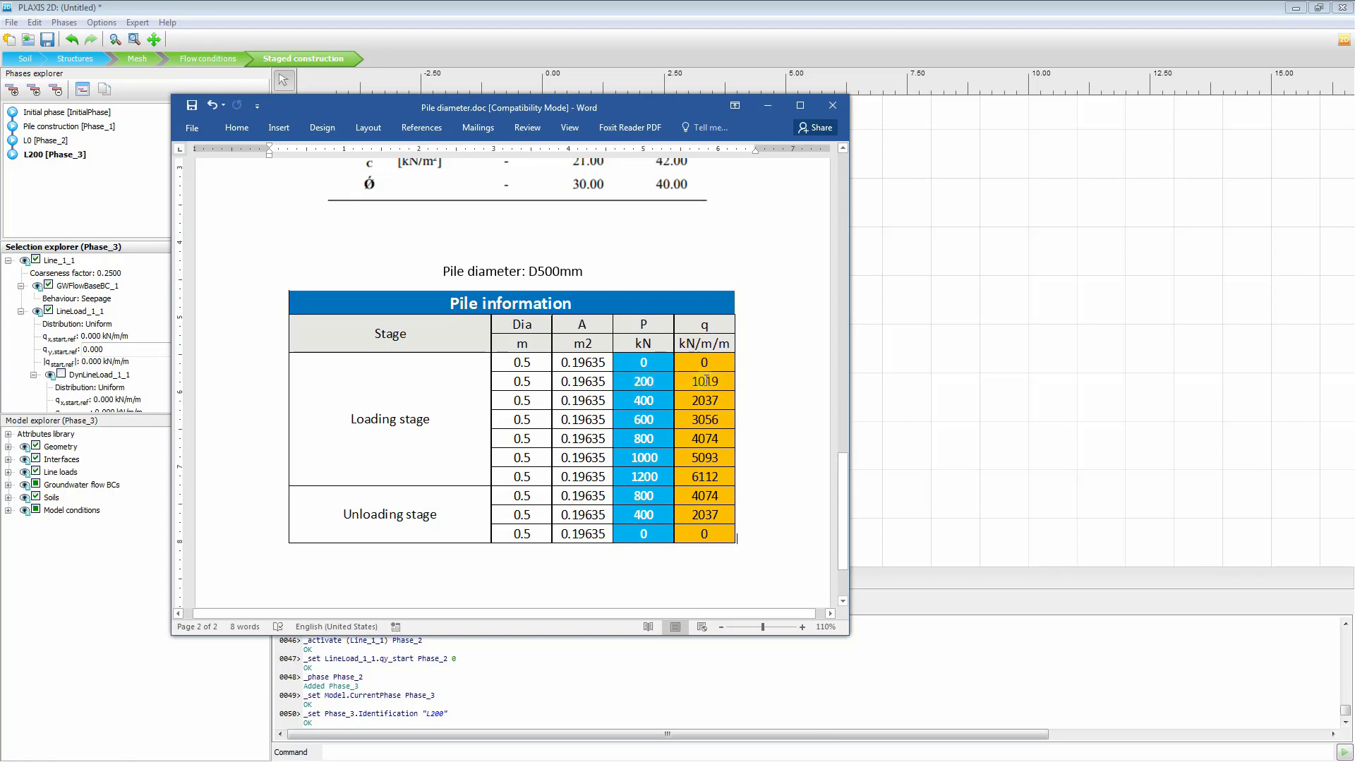
{"action": "left_click_drag", "start_coordinate": [707, 102], "coordinate": [0, 240]}
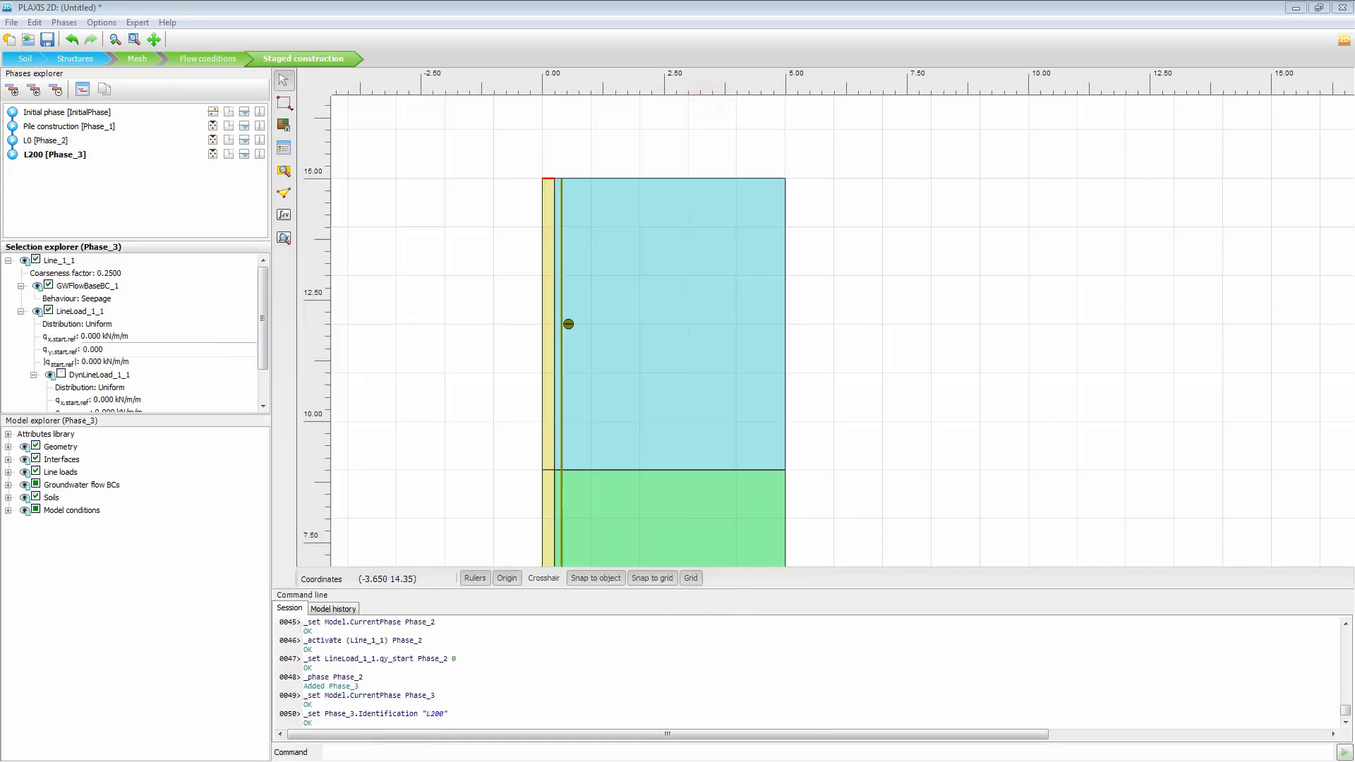
{"action": "left_click", "coordinate": [110, 350]}
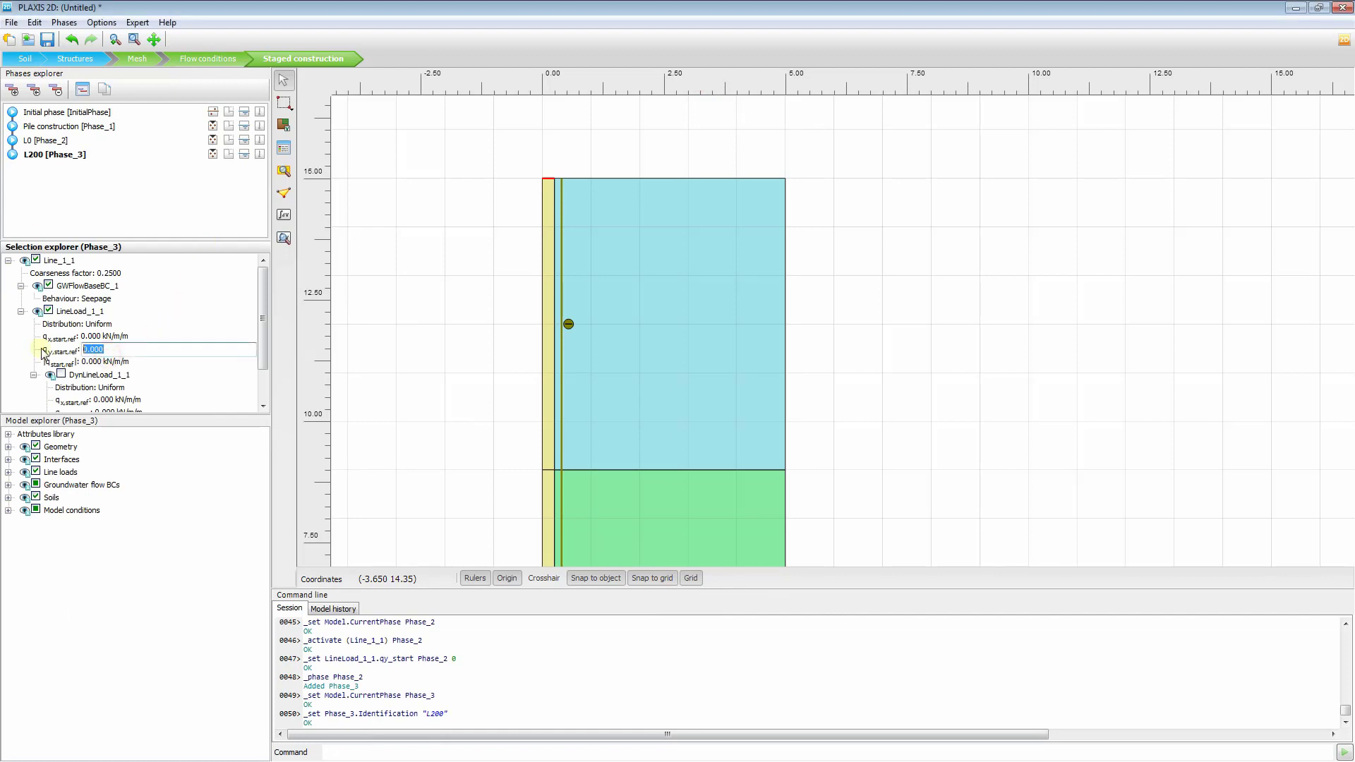
{"action": "type", "text": "-1019"}
{"action": "key", "text": "Return"}
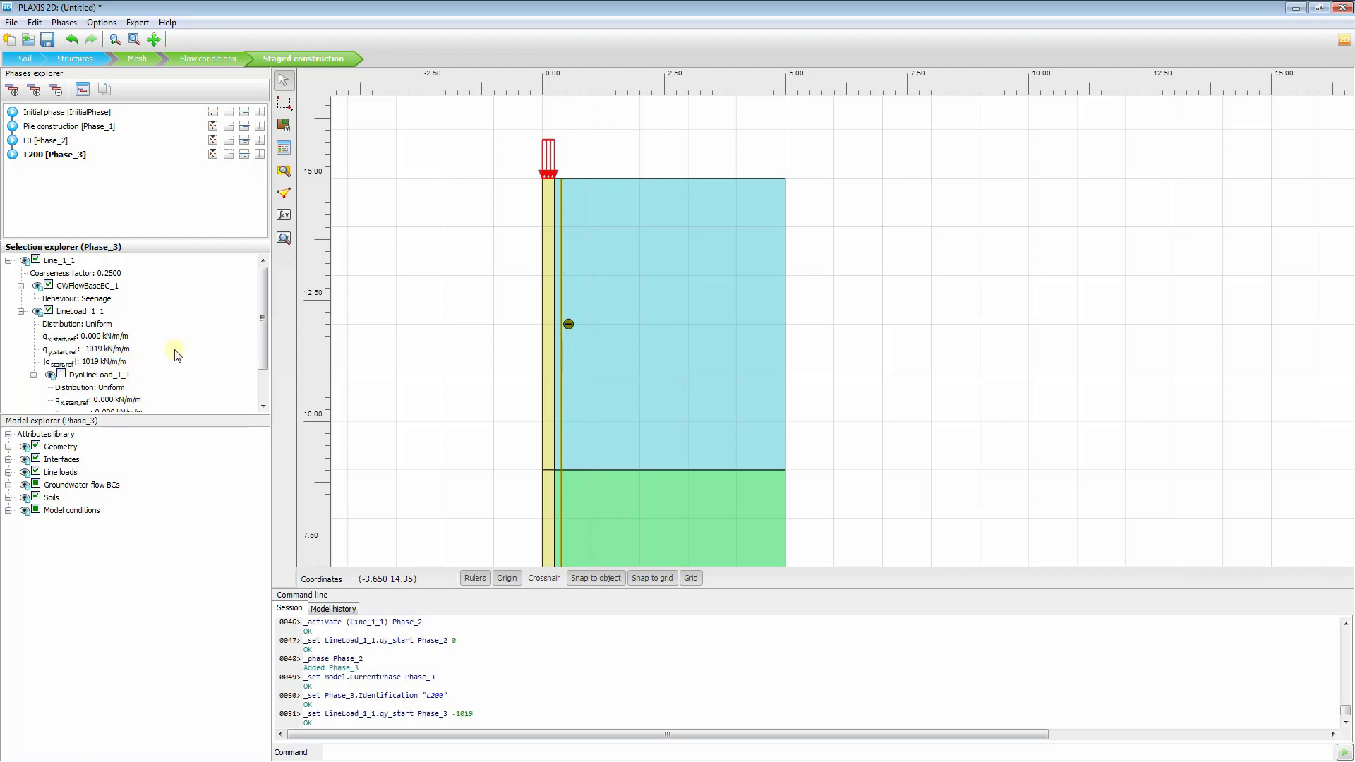
{"action": "scroll", "coordinate": [254, 291], "scroll_direction": "down", "scroll_amount": 1}
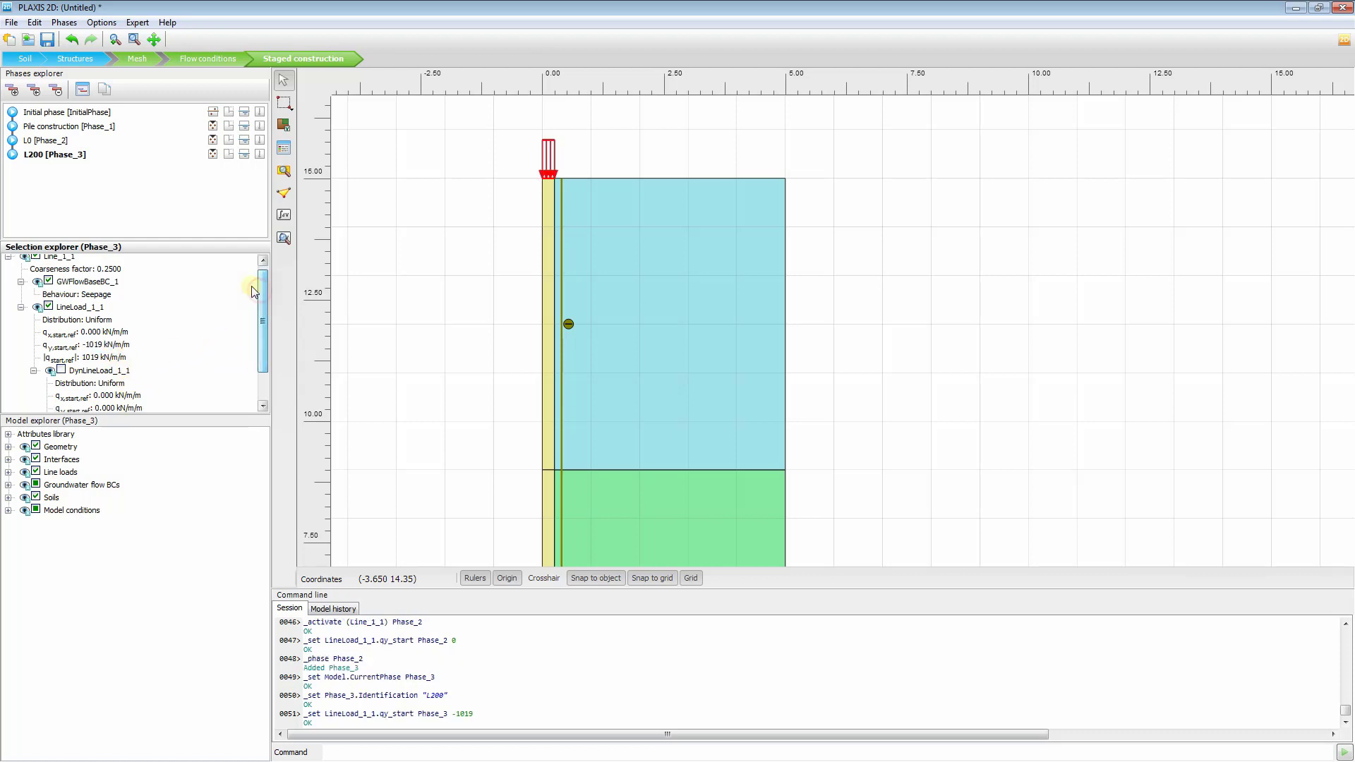
Add a calculation phase after L200 and set its ID to L400
{"action": "left_click", "coordinate": [11, 94]}
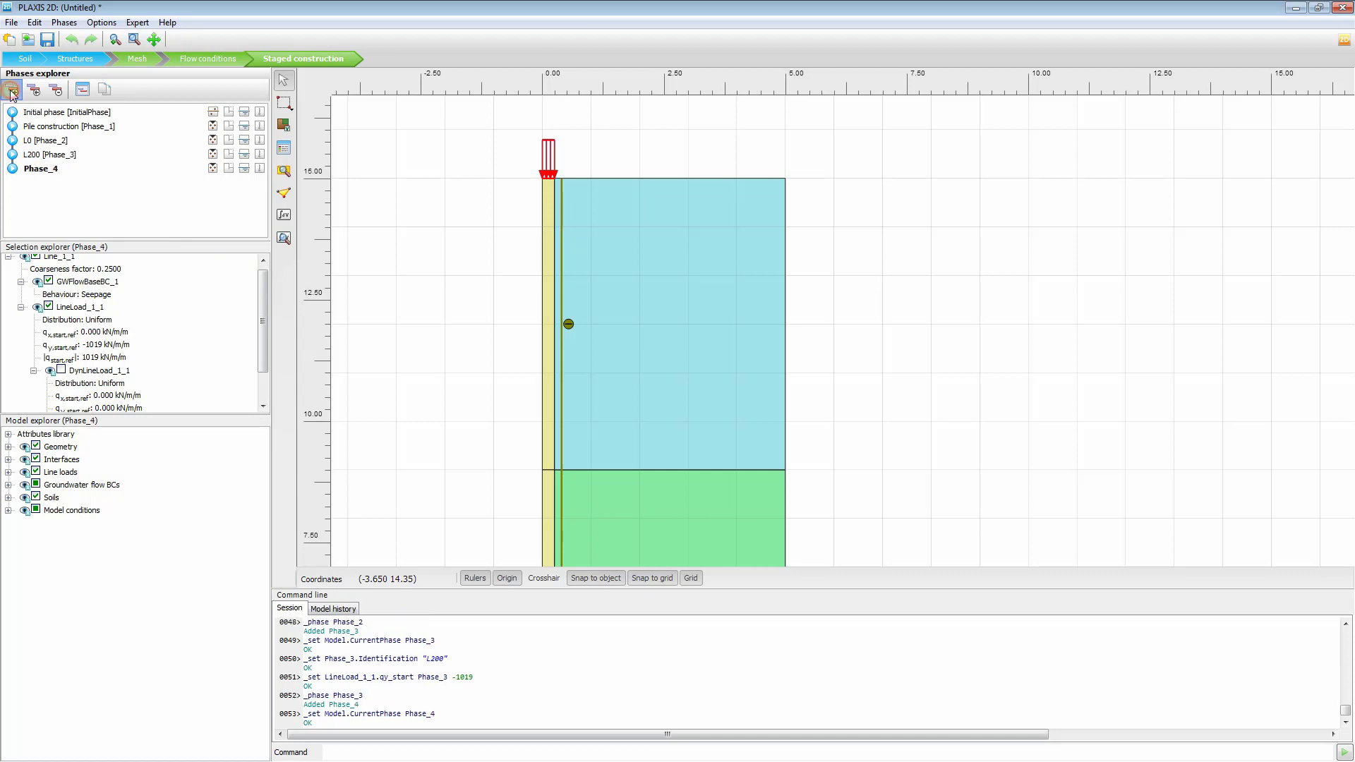
{"action": "double_click", "coordinate": [42, 169]}
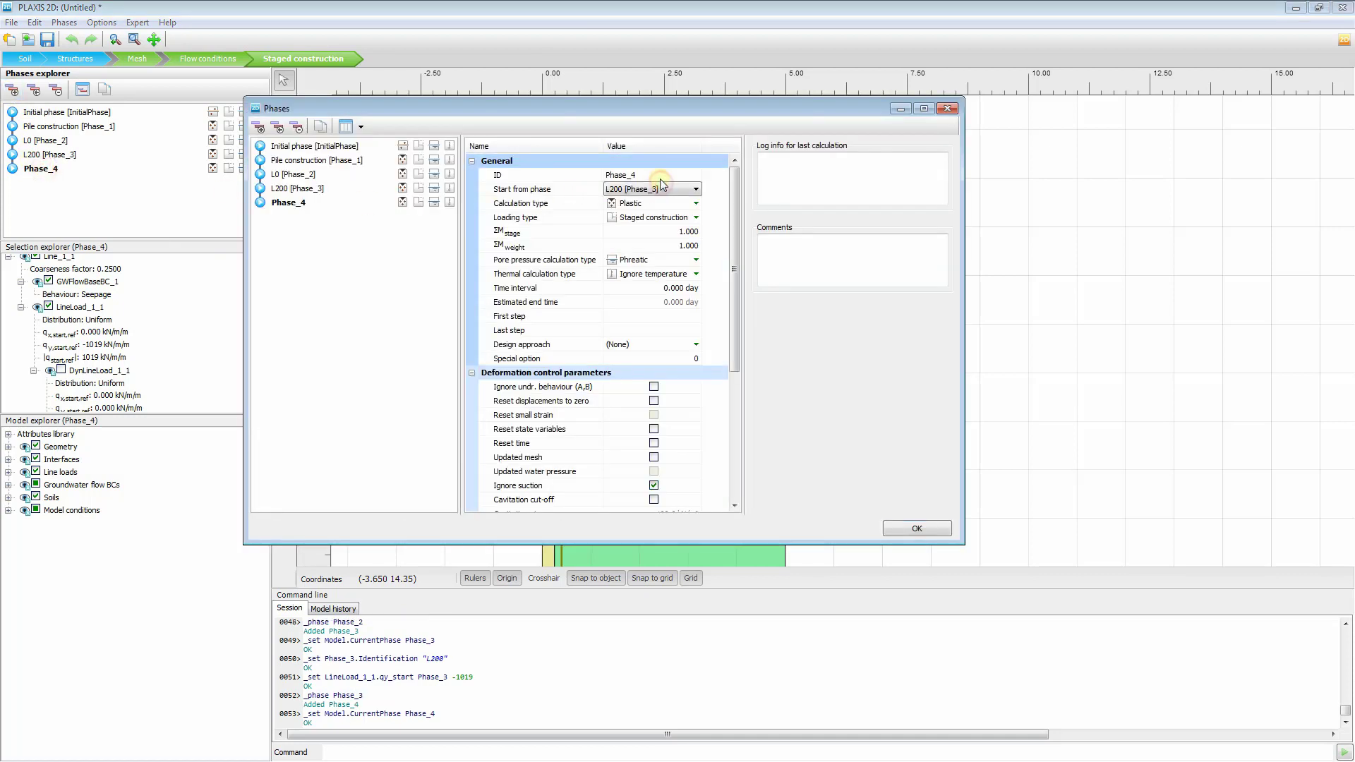
{"action": "left_click", "coordinate": [658, 175]}
{"action": "type", "text": "L"}
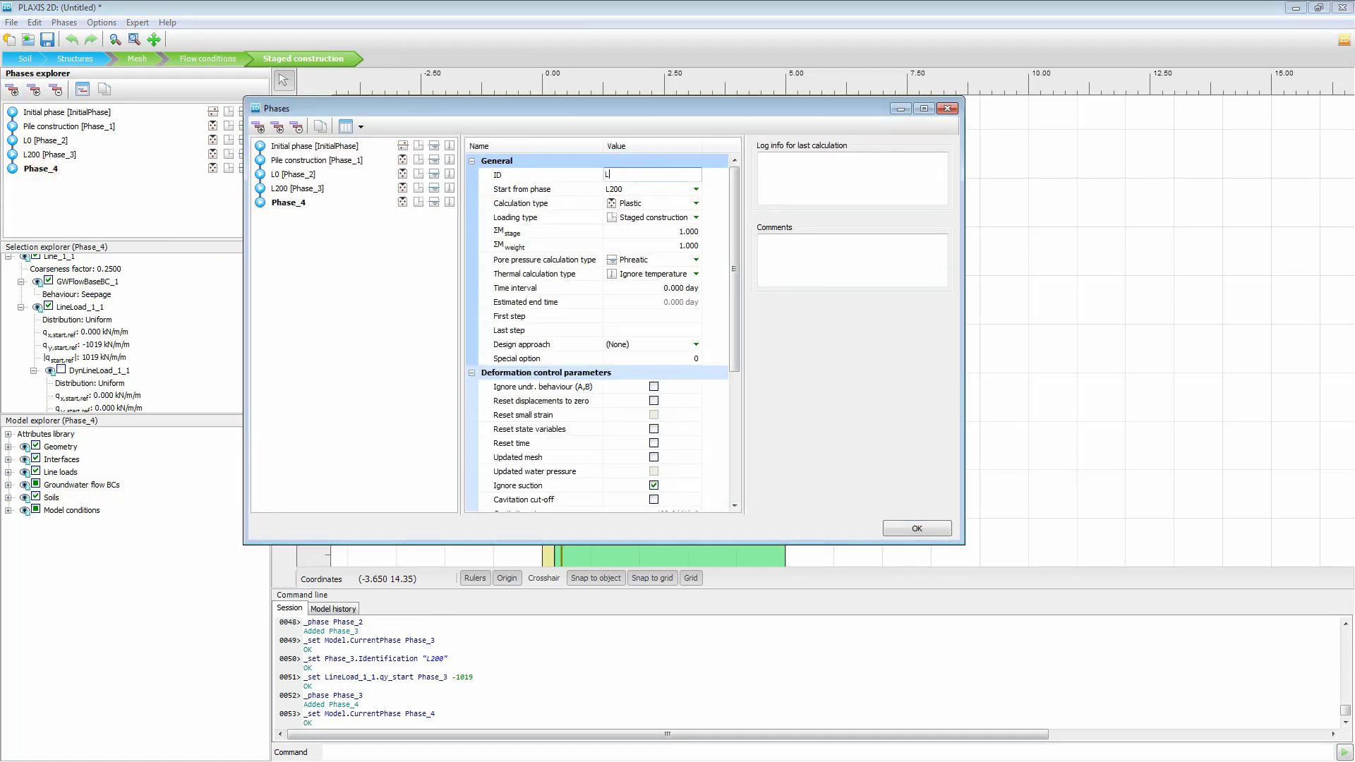
{"action": "type", "text": "400"}
{"action": "left_click", "coordinate": [931, 531]}
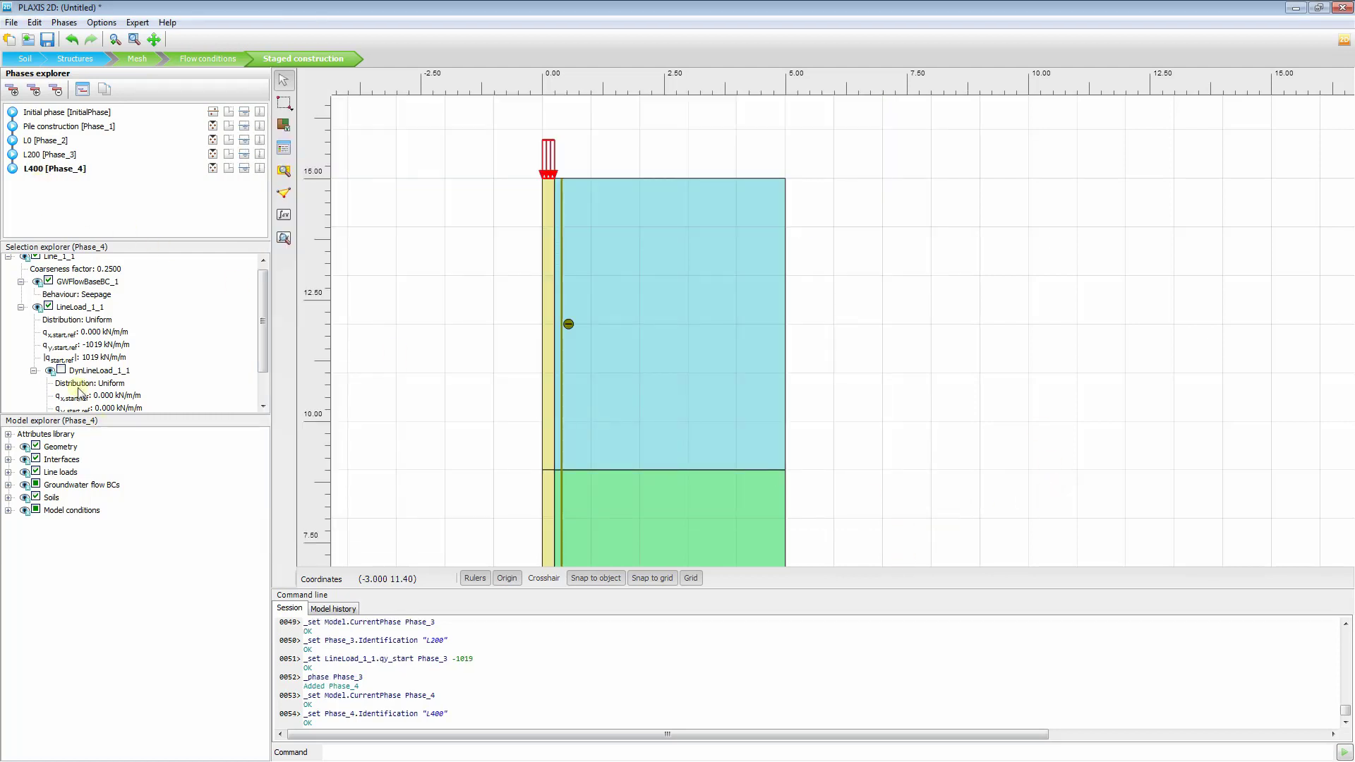
Set the vertical component q y,start,ref of the pile-head line load in phase L400 to -2037 kN/m/m
{"action": "left_click", "coordinate": [94, 345]}
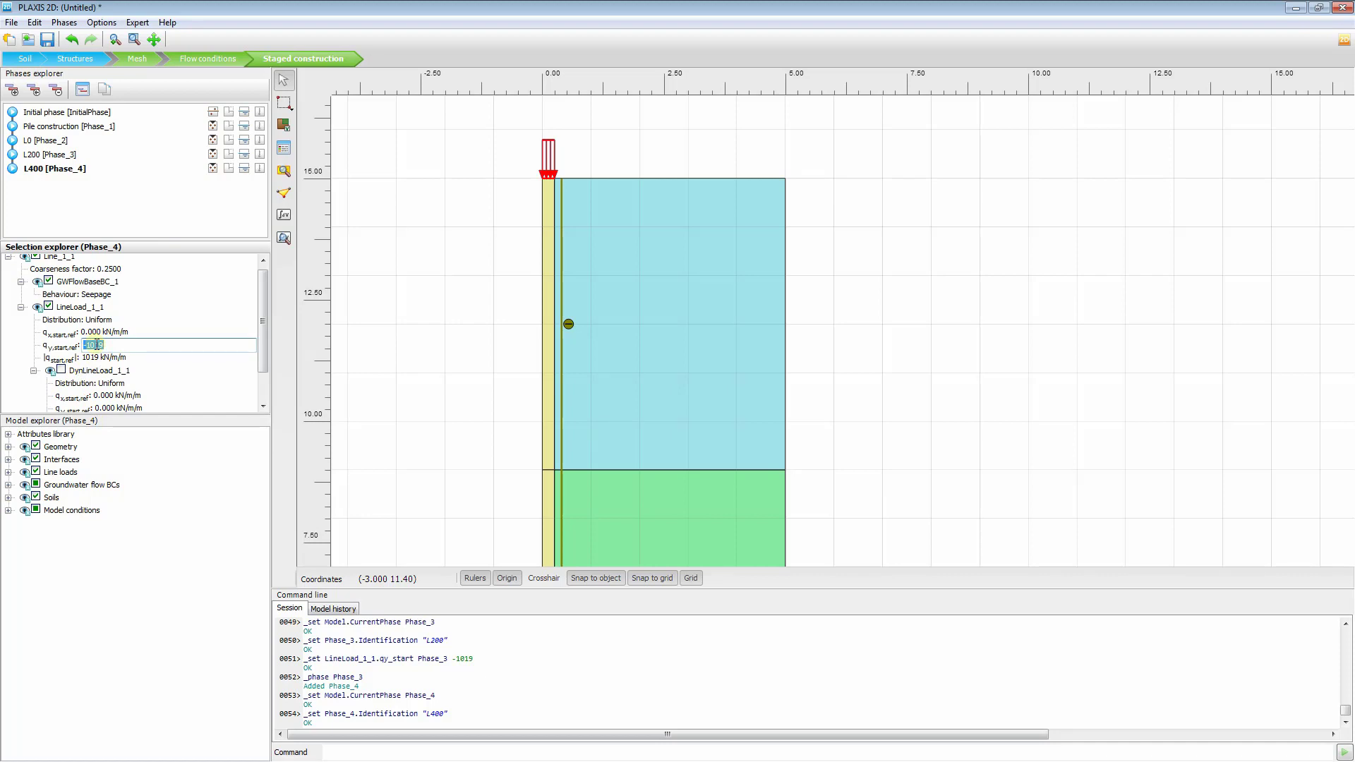
{"action": "type", "text": "-2037"}
{"action": "key", "text": "Return"}
Add a calculation phase after L400 and set its ID to L600
{"action": "left_click", "coordinate": [53, 170]}
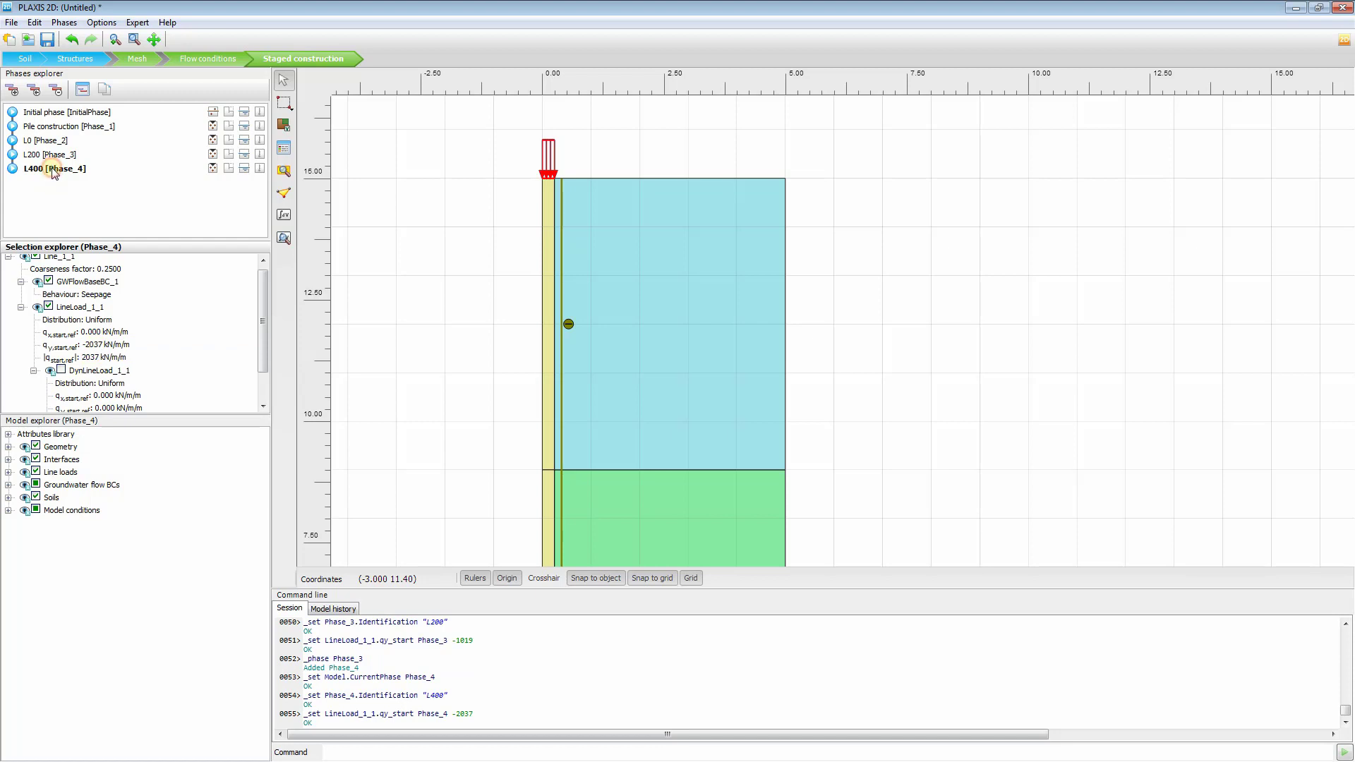
{"action": "left_click", "coordinate": [12, 90]}
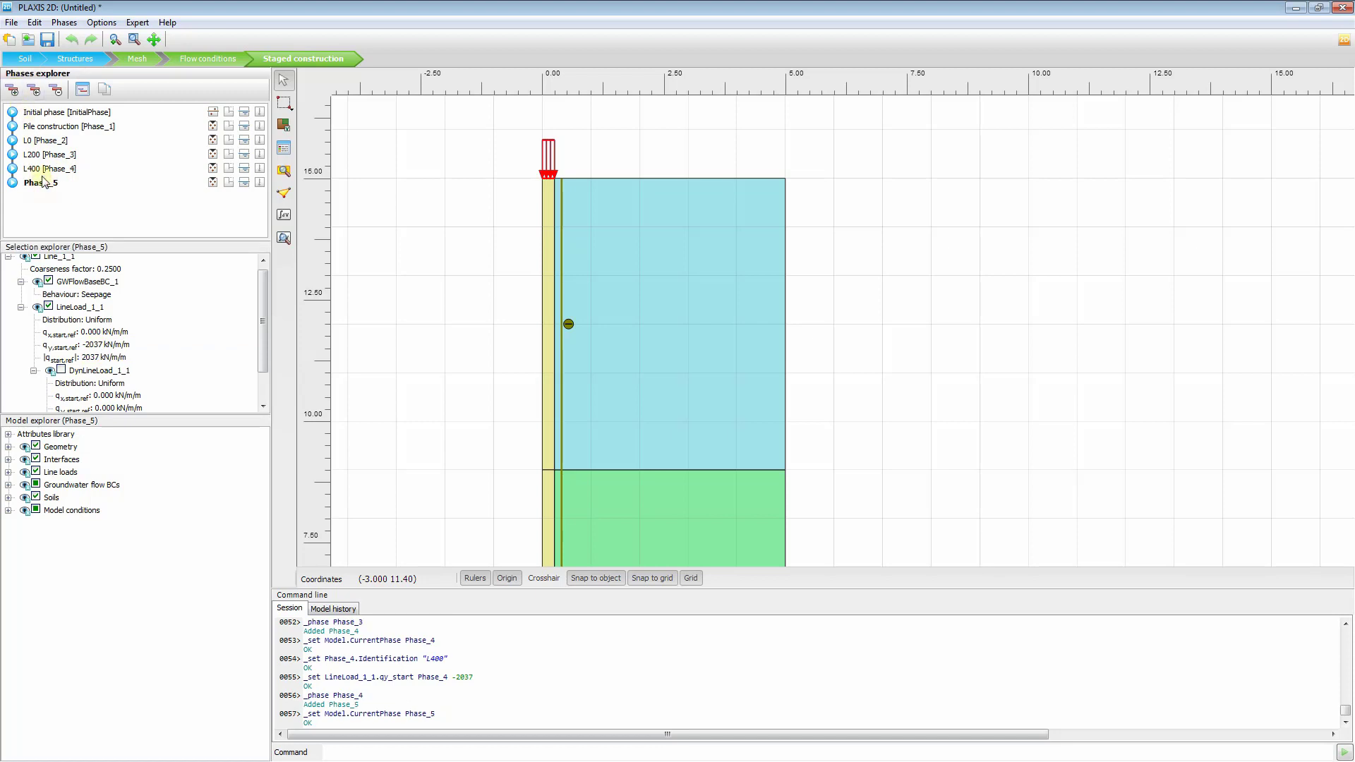
{"action": "double_click", "coordinate": [44, 182]}
{"action": "left_click", "coordinate": [647, 175]}
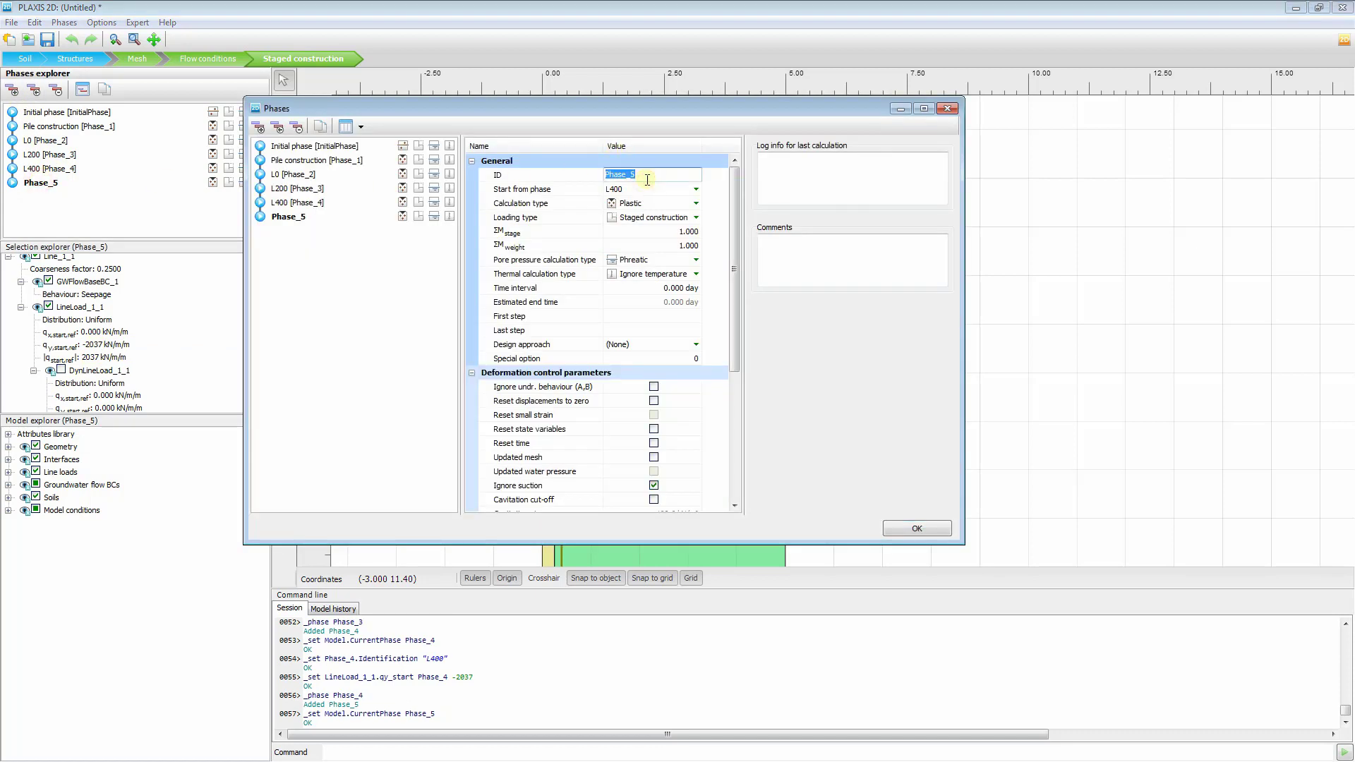
{"action": "type", "text": "L600"}
{"action": "left_click", "coordinate": [938, 529]}
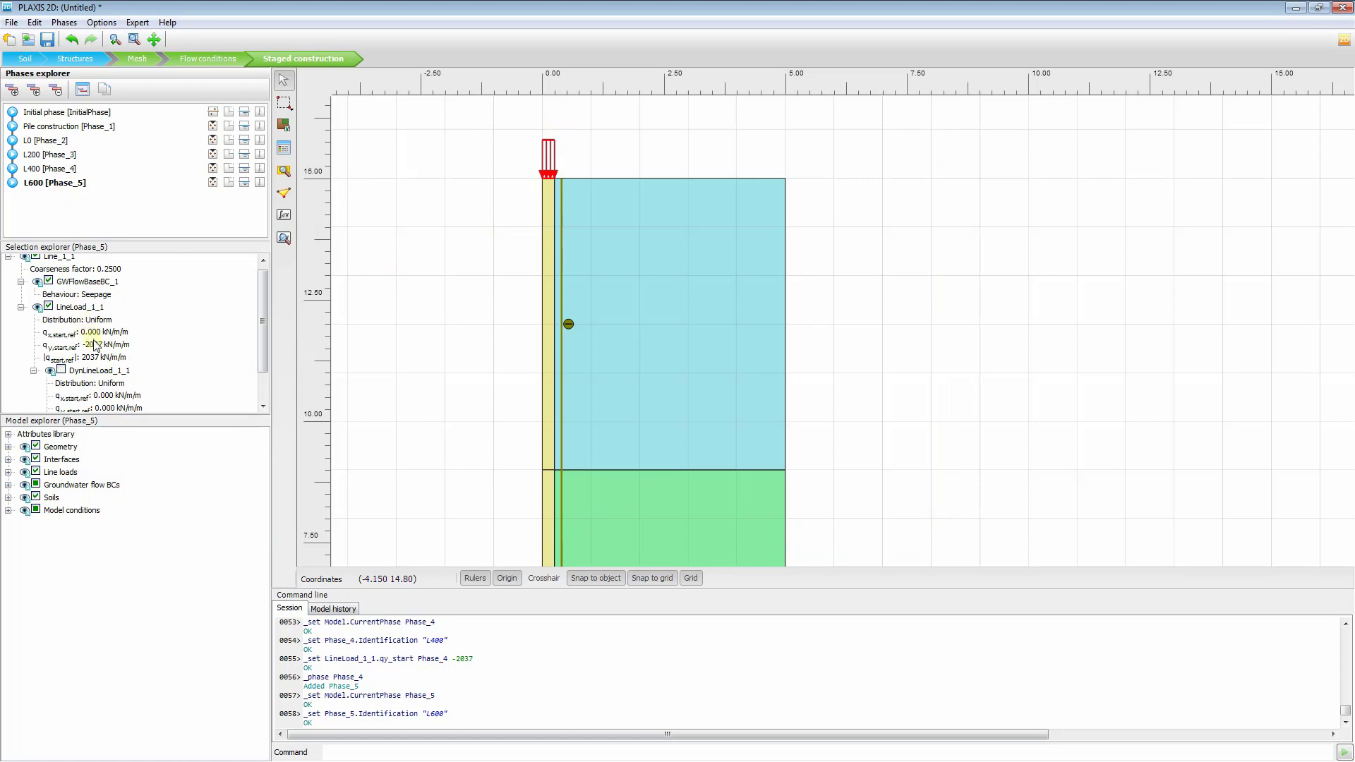
Set the vertical component q y,start,ref of the pile-head line load in phase L600 to -3056 kN/m/m
{"action": "left_click", "coordinate": [95, 344]}
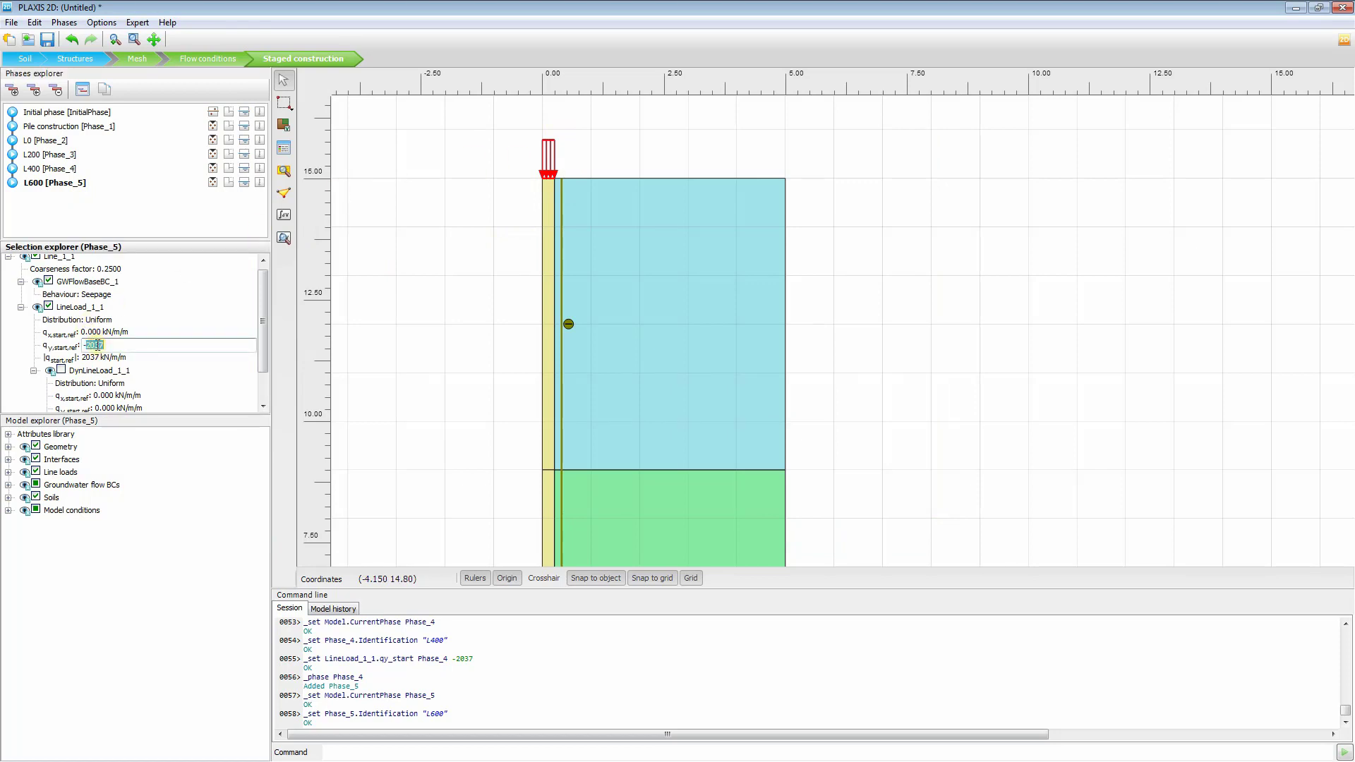
{"action": "type", "text": "-3056"}
{"action": "key", "text": "Tab"}
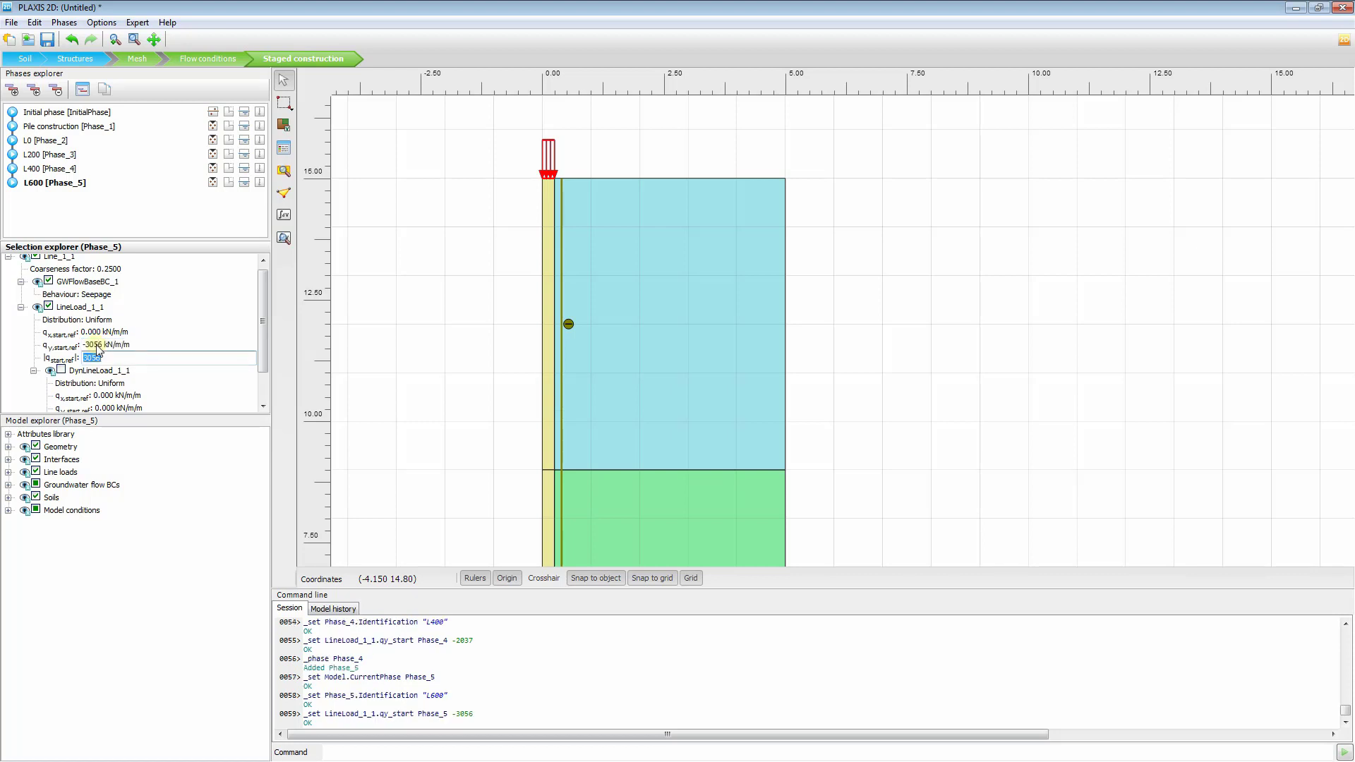
Add a calculation phase after L600 and set its ID to L800
{"action": "left_click", "coordinate": [41, 184]}
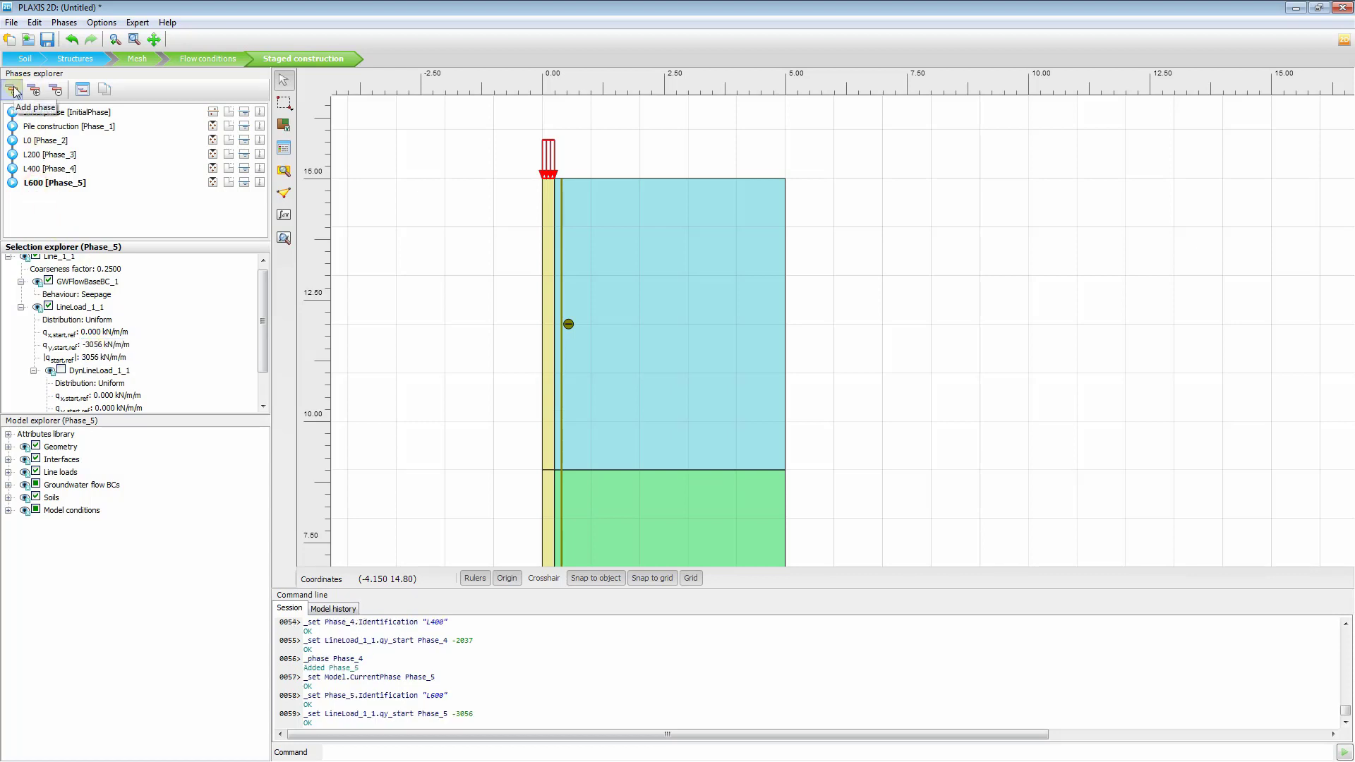
{"action": "left_click", "coordinate": [14, 90]}
{"action": "double_click", "coordinate": [42, 197]}
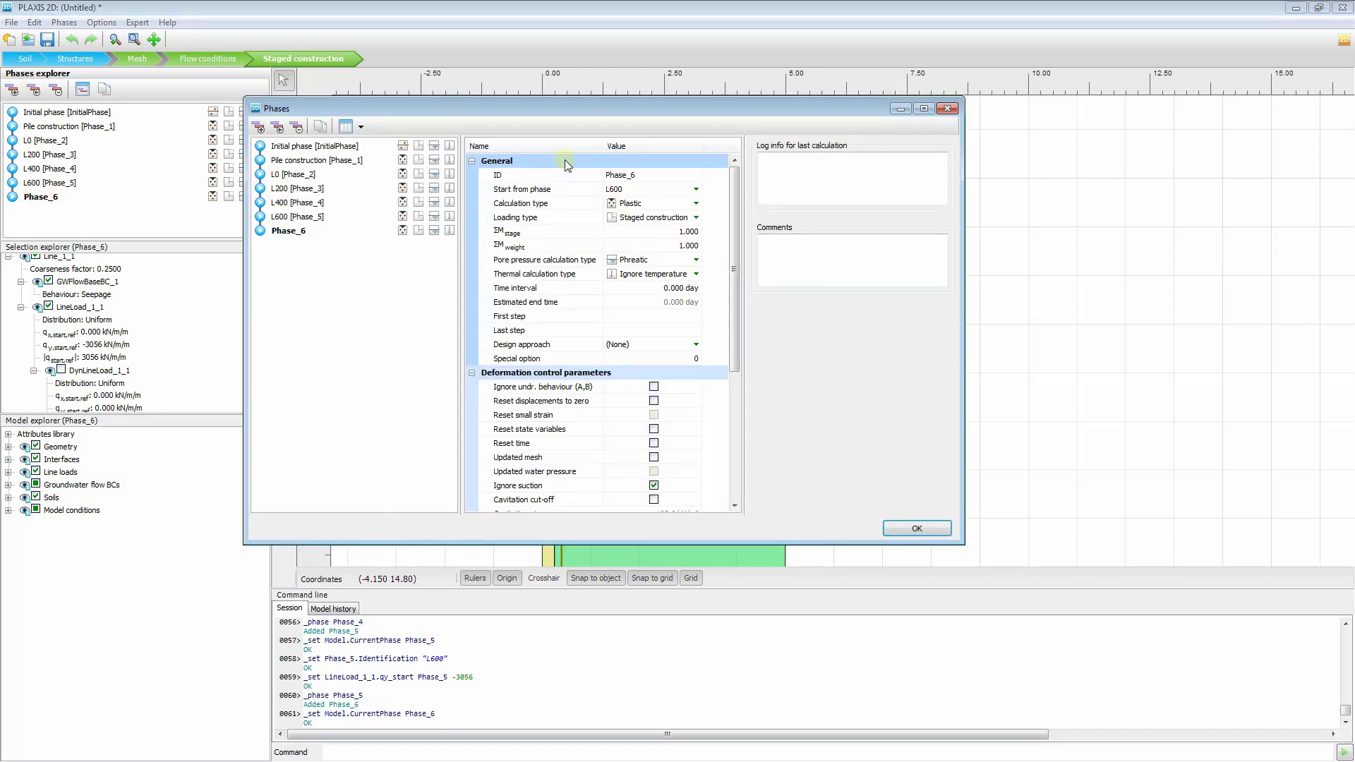
{"action": "left_click", "coordinate": [646, 173]}
{"action": "key", "text": "Caps_Lock"}
{"action": "type", "text": "L800"}
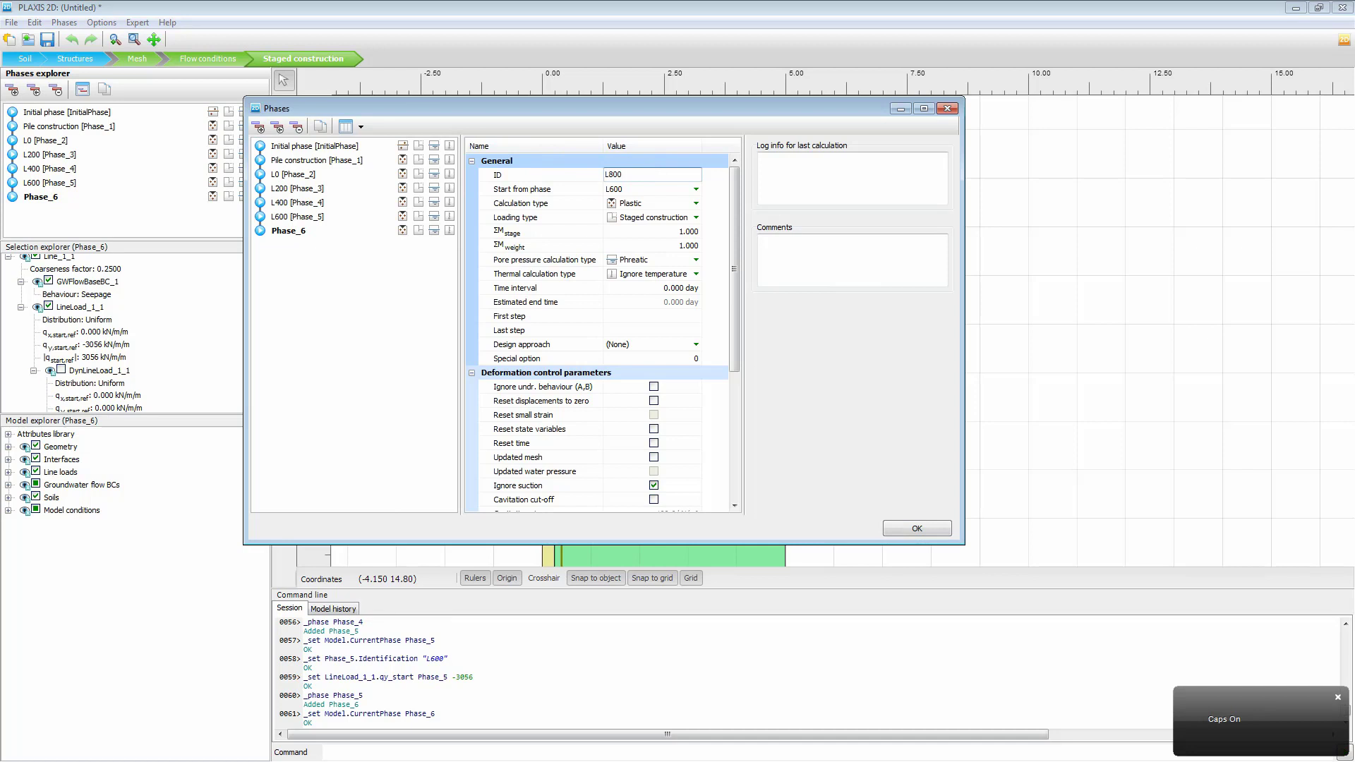
{"action": "left_click", "coordinate": [918, 531]}
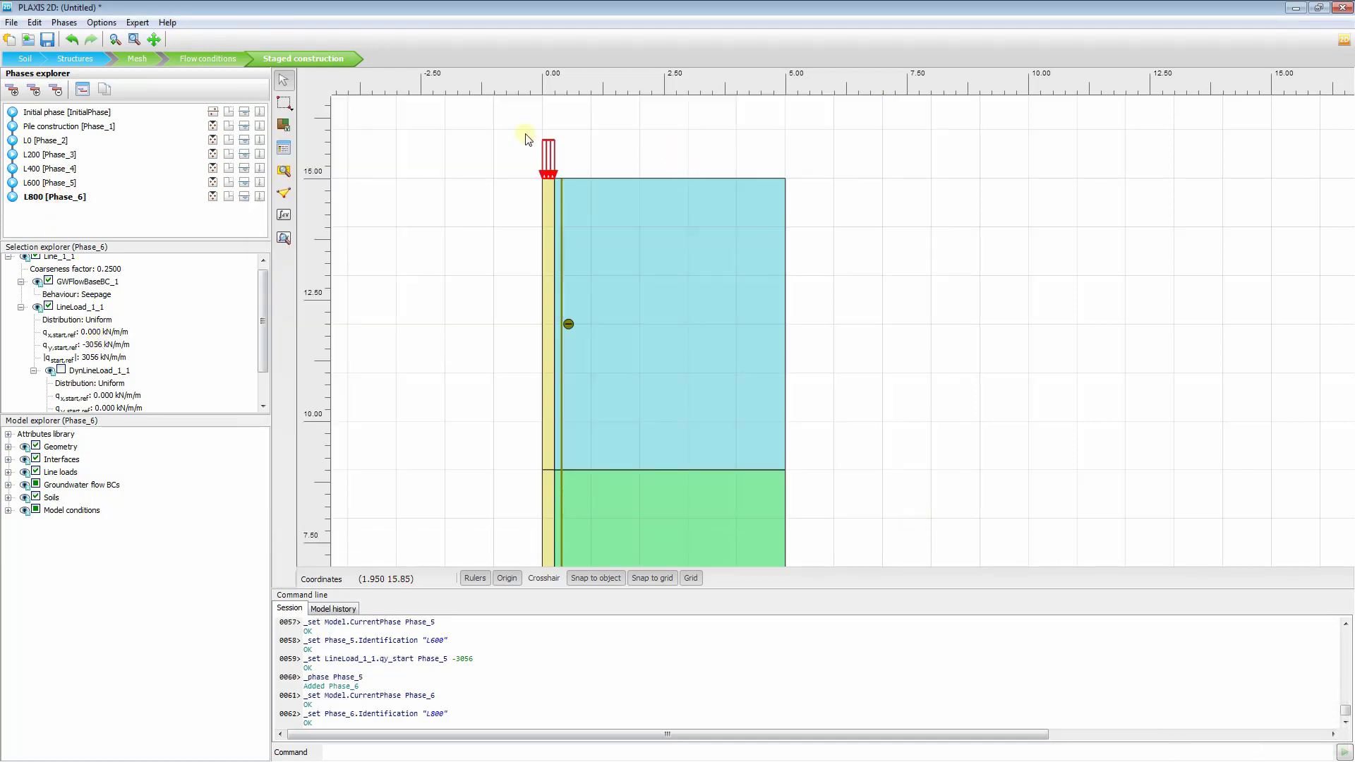
Set the vertical component q y,start,ref of the pile-head line load in phase L800 to -4074 kN/m/m
{"action": "left_click", "coordinate": [118, 344]}
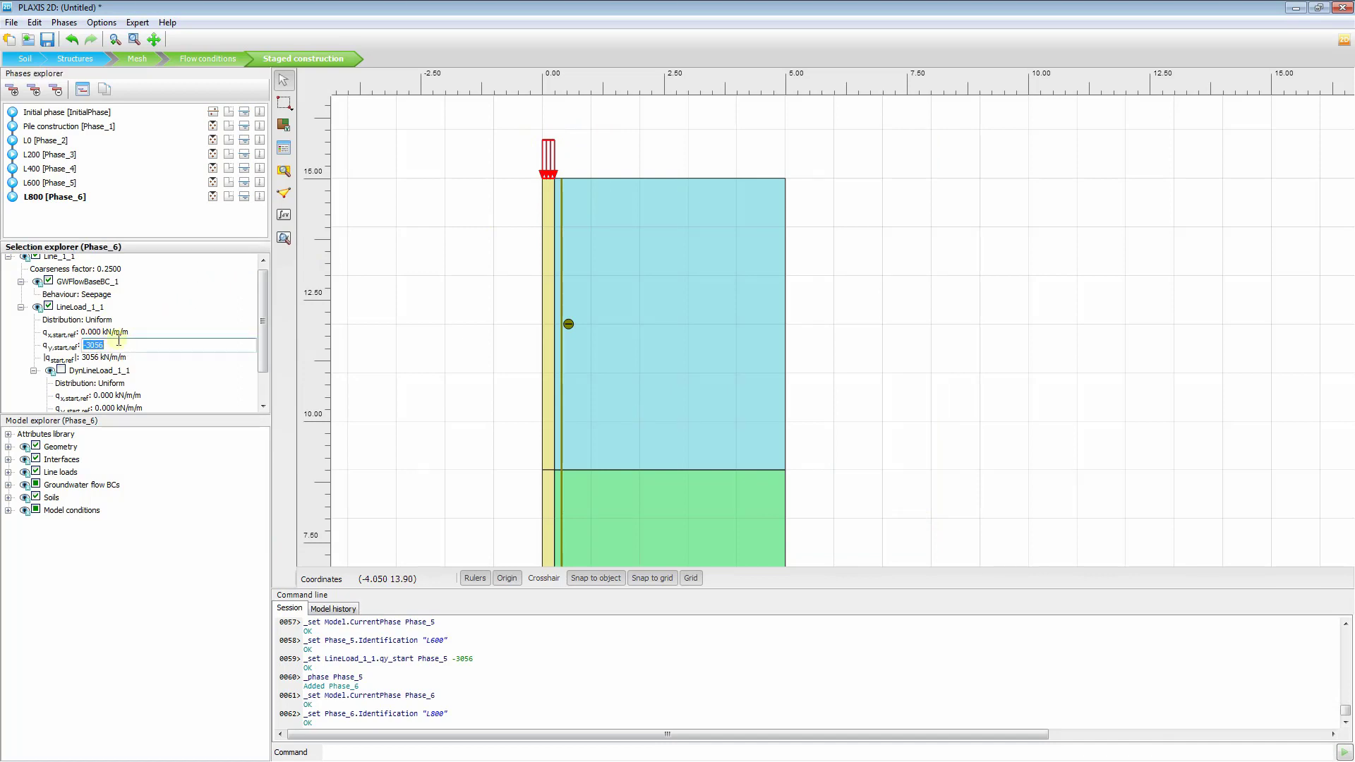
{"action": "type", "text": "-4074"}
{"action": "key", "text": "Return"}
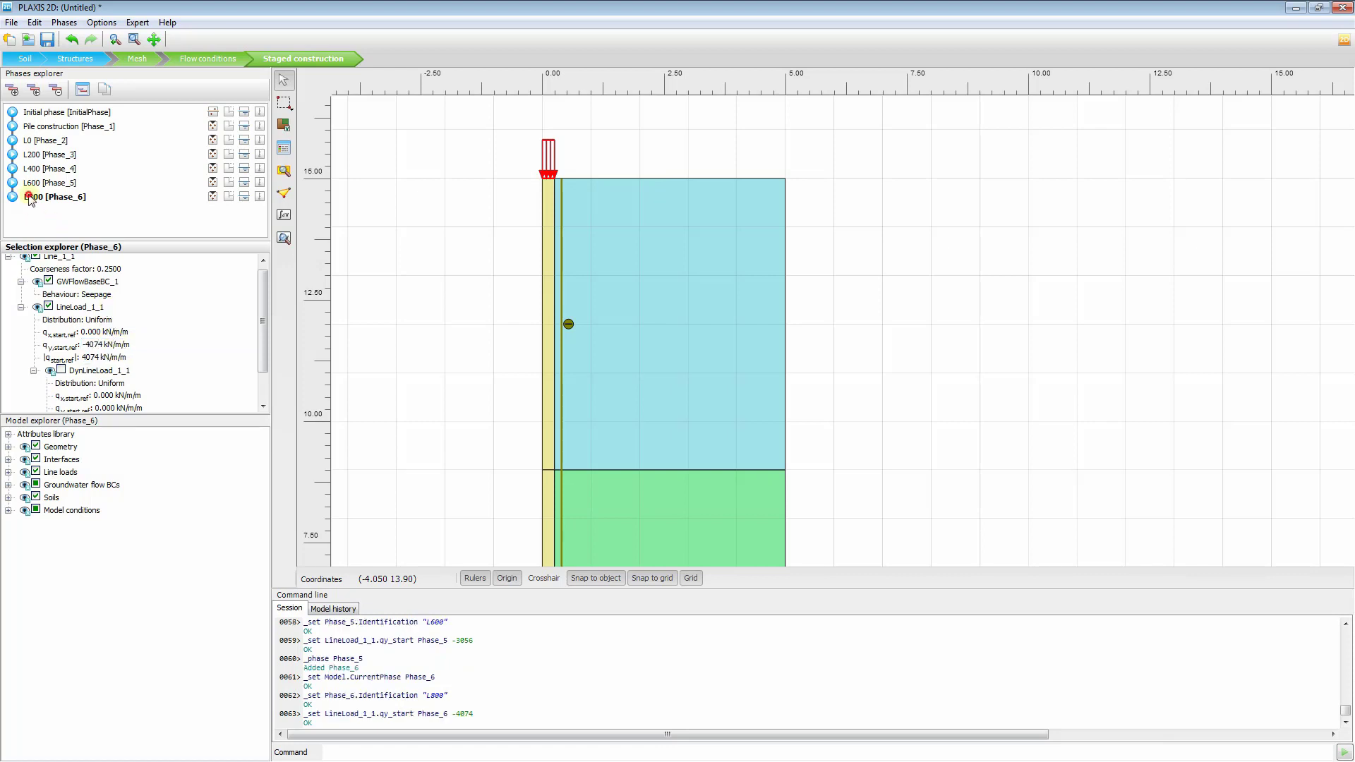
Add a calculation phase after L800 and set its ID to L1000
{"action": "left_click", "coordinate": [12, 90]}
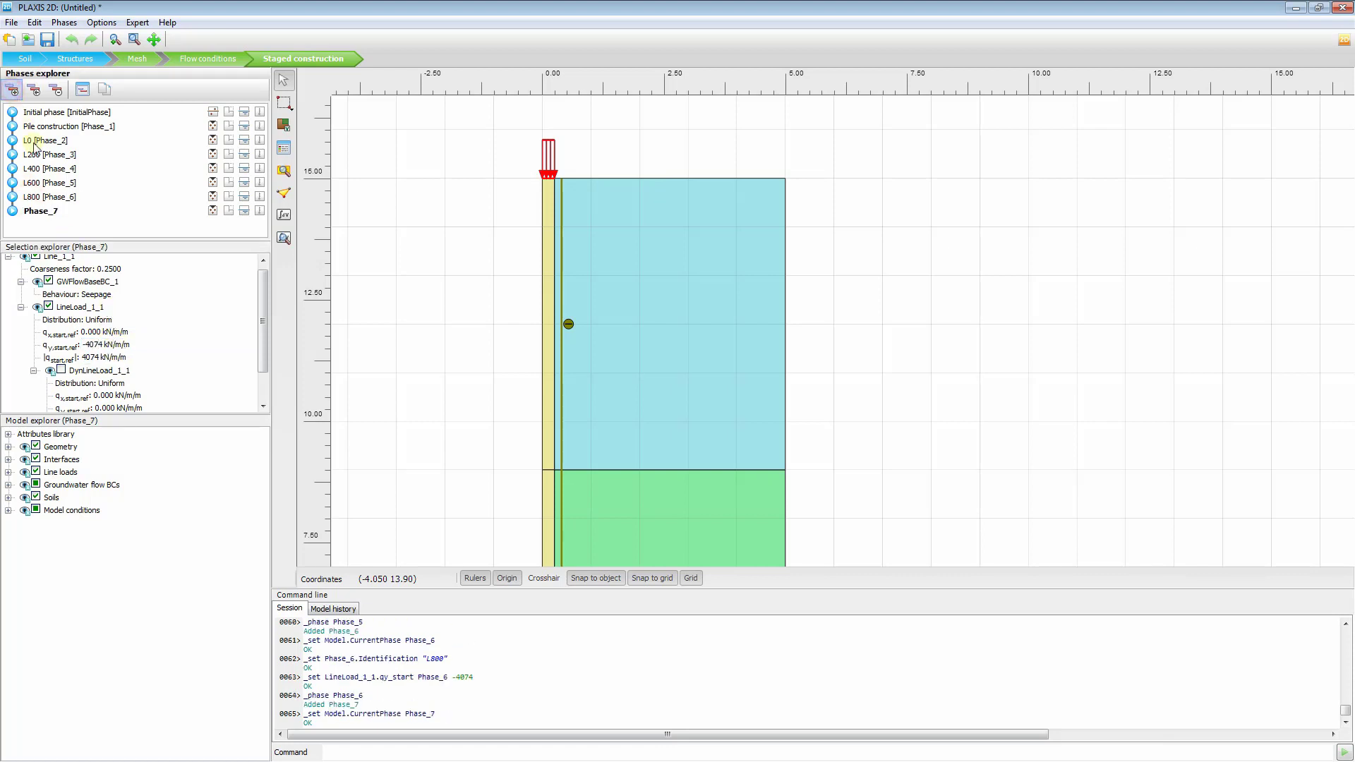
{"action": "double_click", "coordinate": [36, 211]}
{"action": "left_click", "coordinate": [649, 171]}
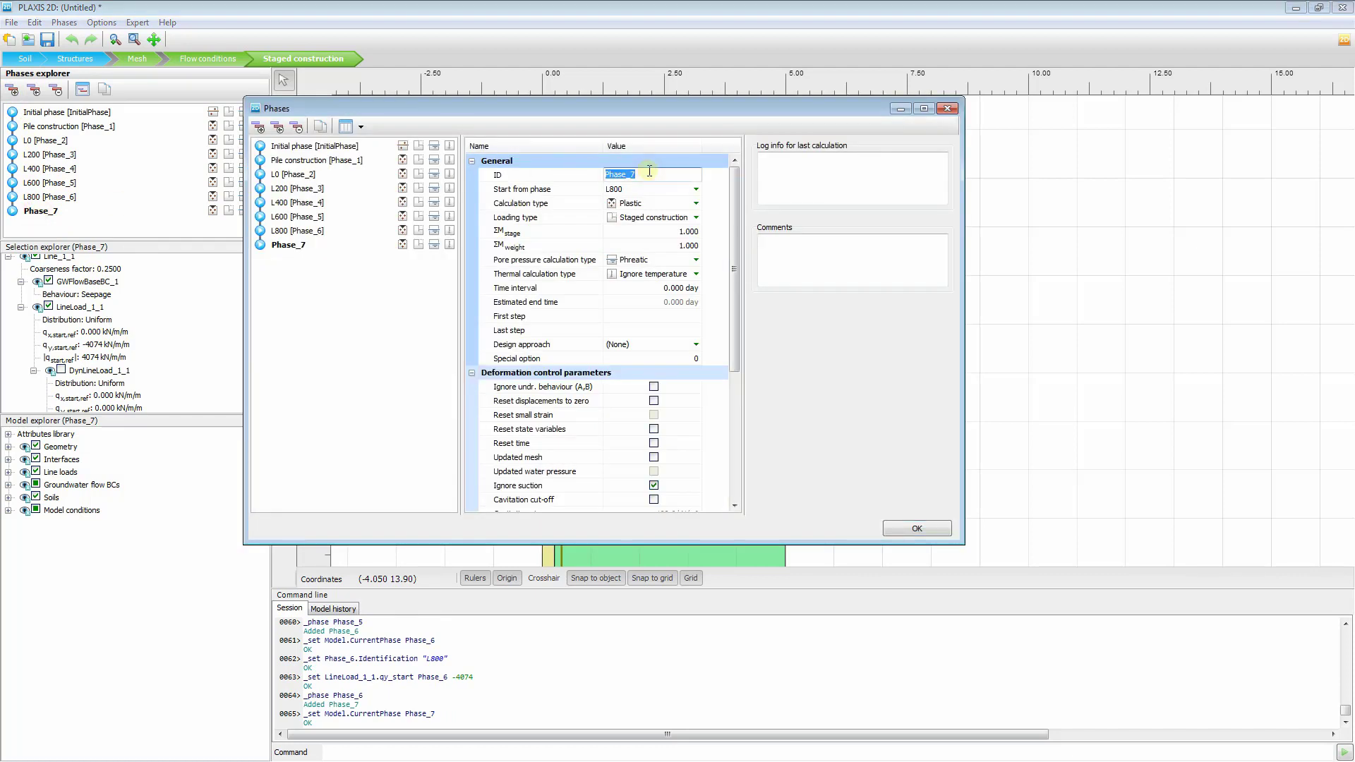
{"action": "type", "text": "L1000"}
{"action": "left_click", "coordinate": [924, 529]}
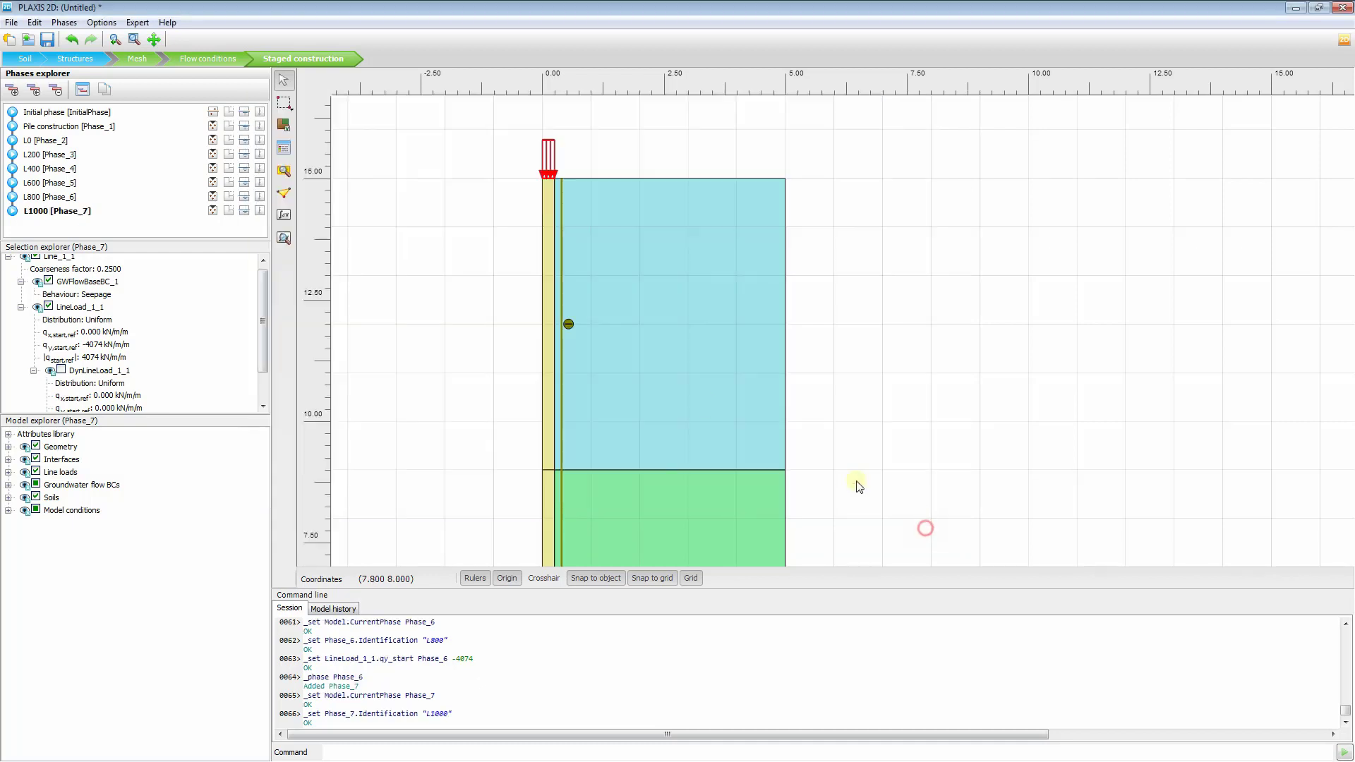
Set the vertical component q y,start,ref of the pile-head line load in phase L1000 to -5093 kN/m/m
{"action": "left_click", "coordinate": [94, 344]}
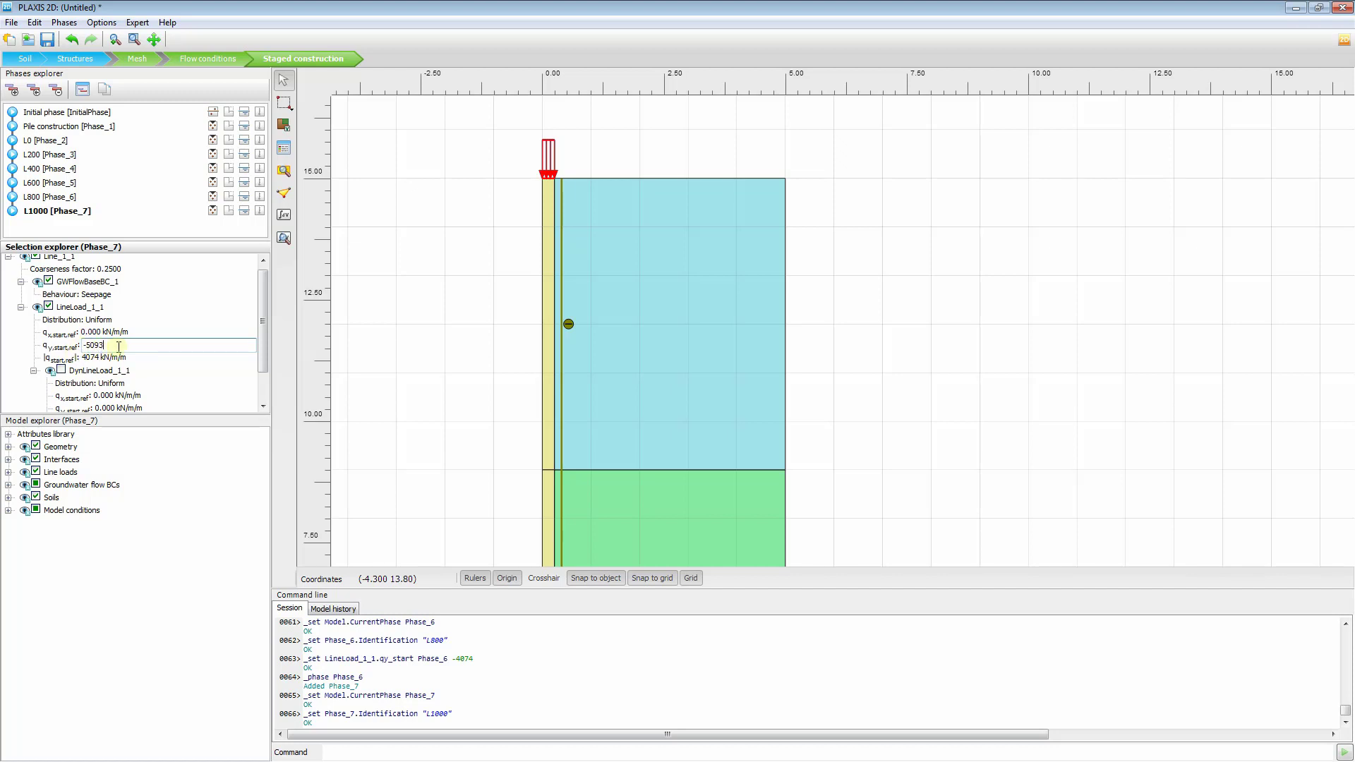
{"action": "key", "text": "Tab"}
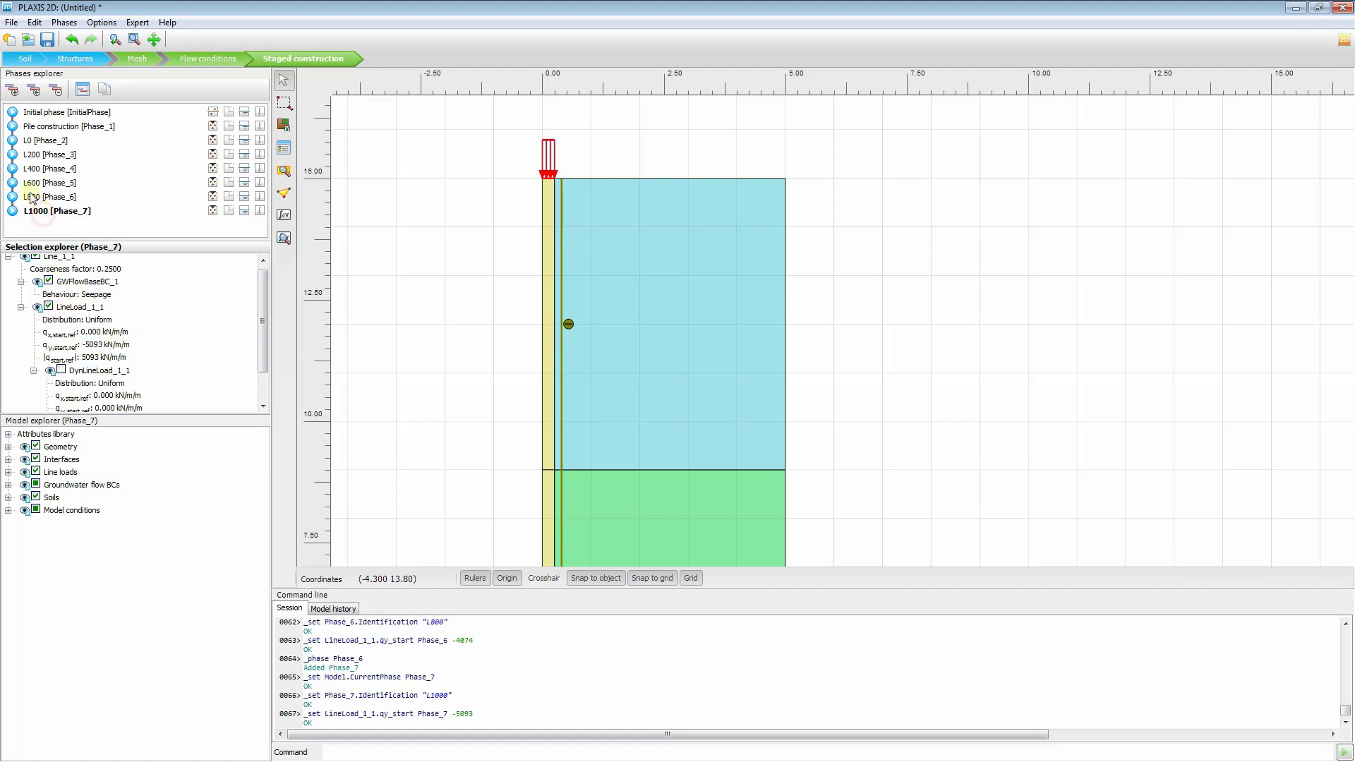
Add a calculation phase after L1000 and set its ID to L1200
{"action": "left_click", "coordinate": [12, 90]}
{"action": "double_click", "coordinate": [42, 226]}
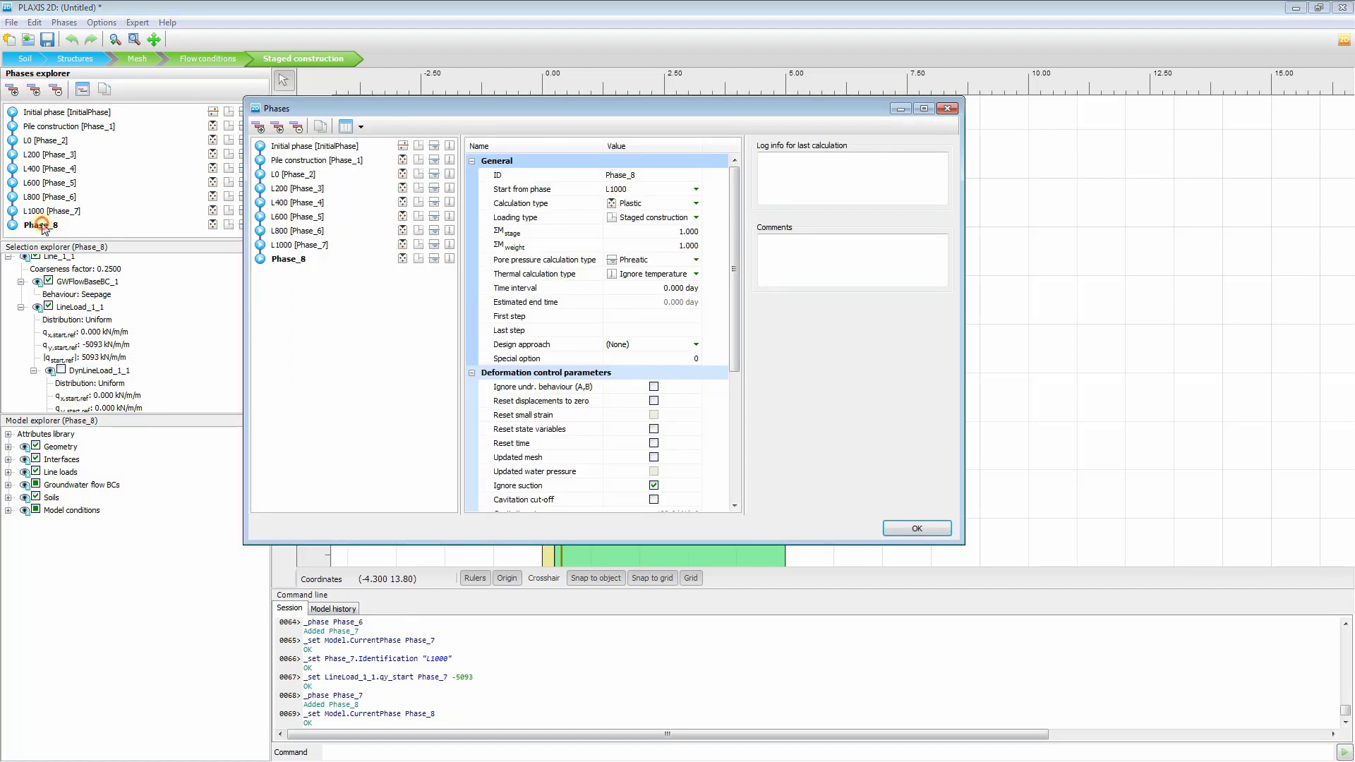
{"action": "left_click", "coordinate": [637, 175]}
{"action": "type", "text": "L1200"}
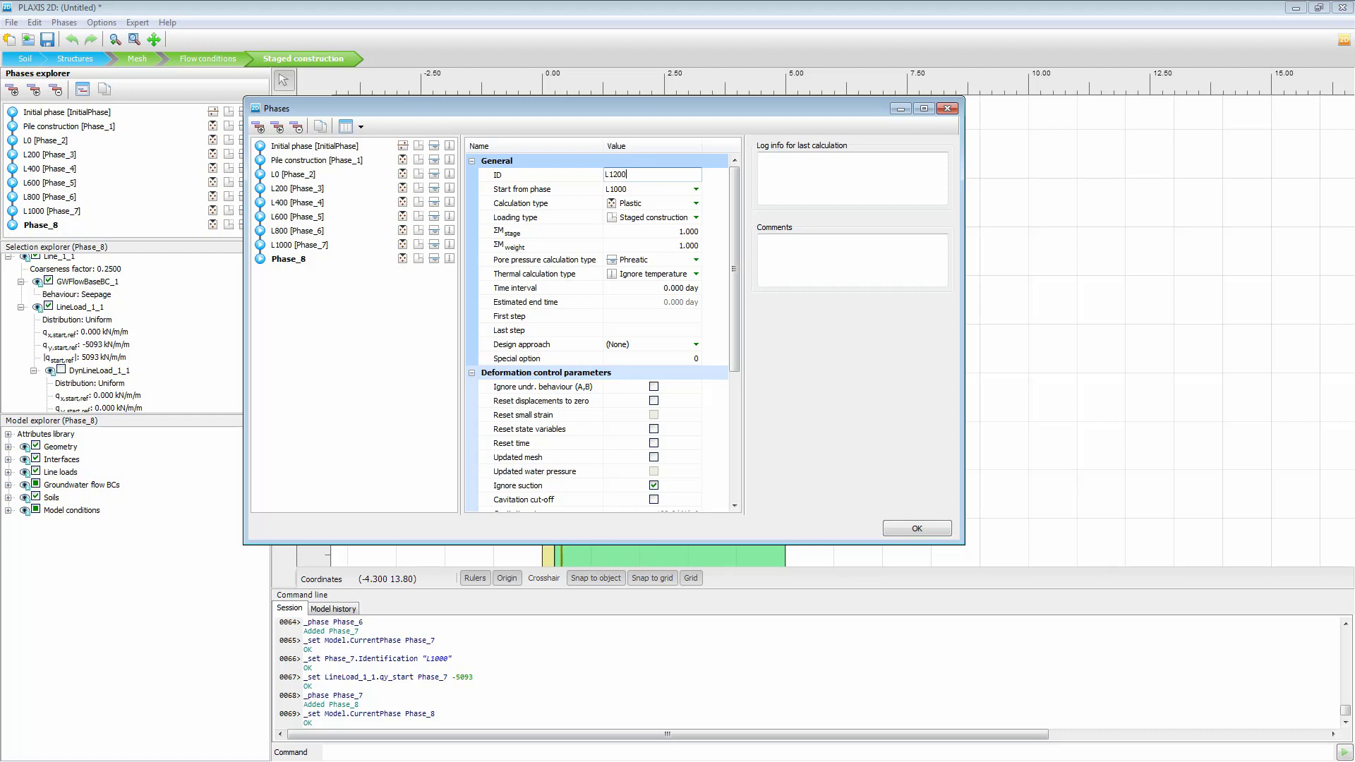
{"action": "left_click", "coordinate": [911, 528]}
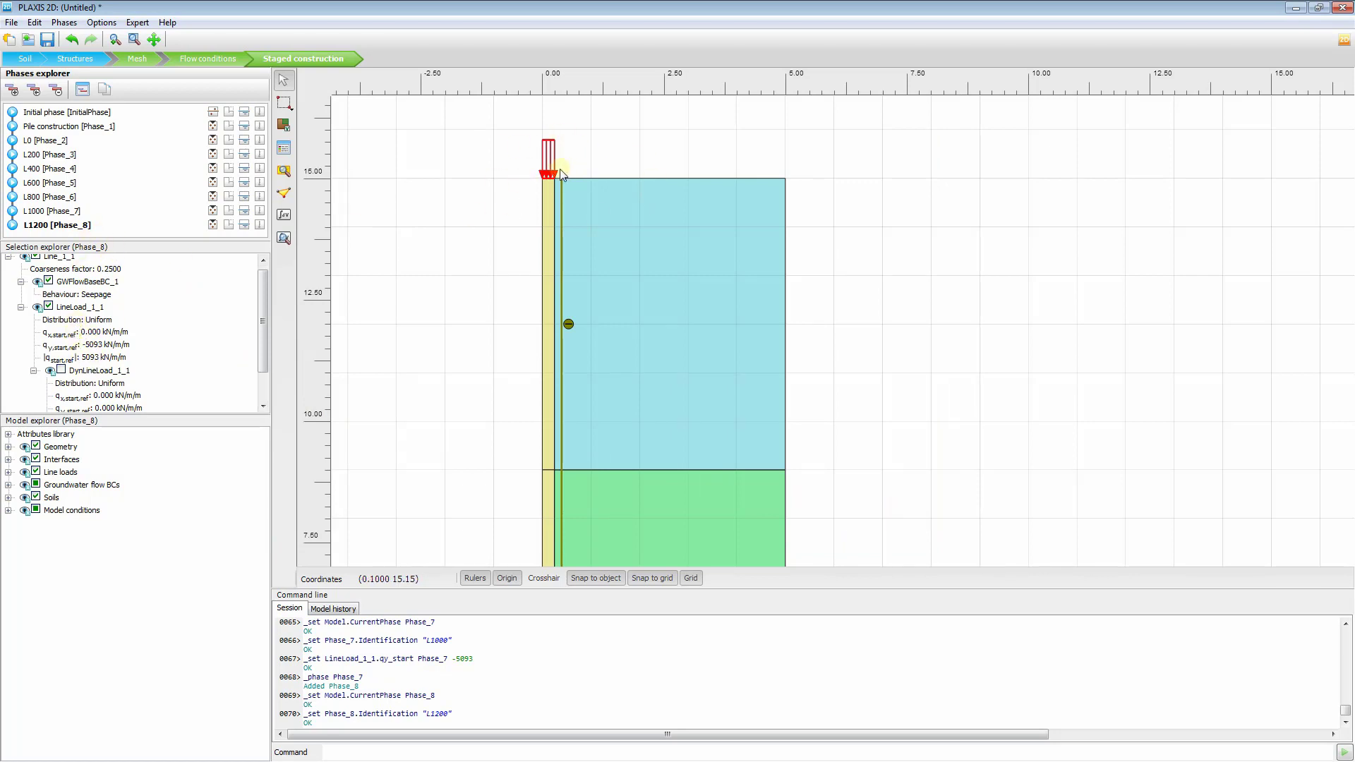
Set the vertical component q y,start,ref of the pile-head line load in phase L1200 to -6112 kN/m/m
{"action": "left_click", "coordinate": [99, 347]}
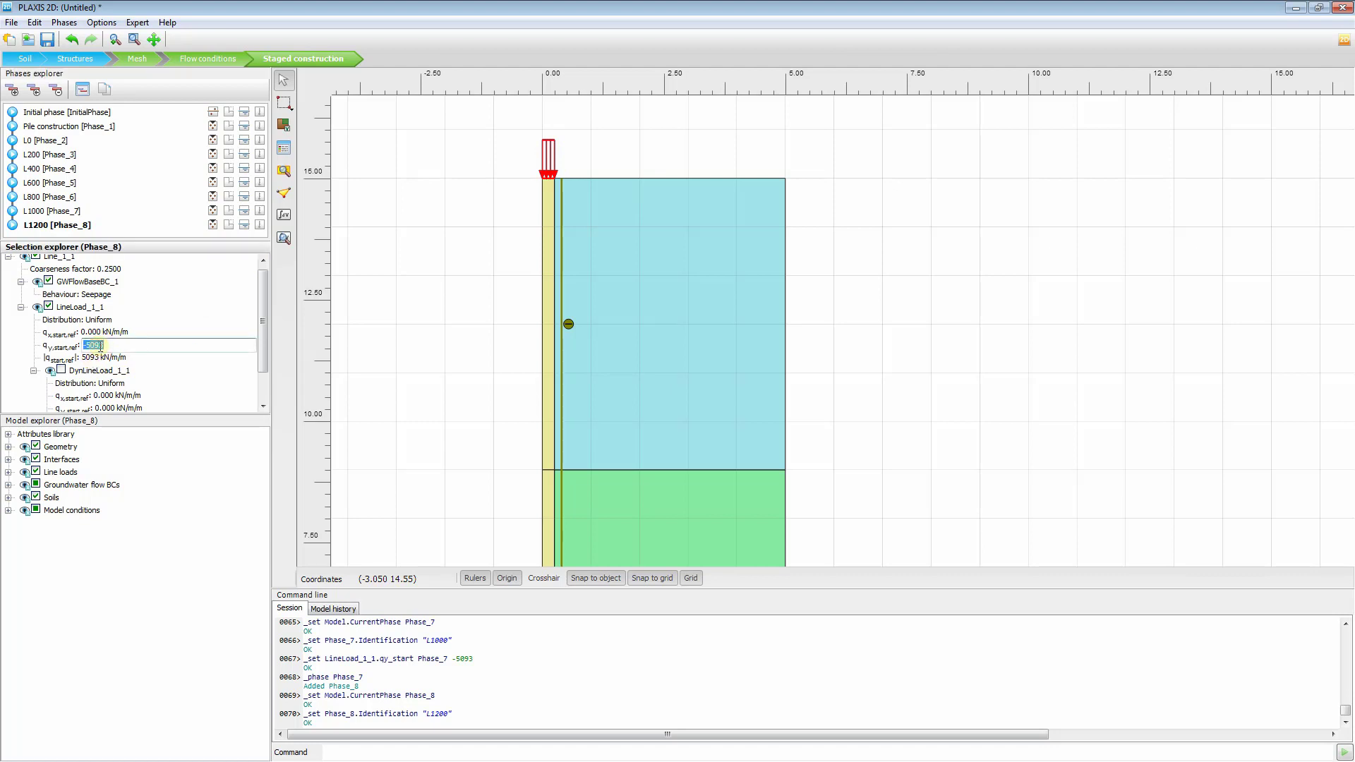
{"action": "type", "text": "-6112"}
{"action": "key", "text": "Tab"}
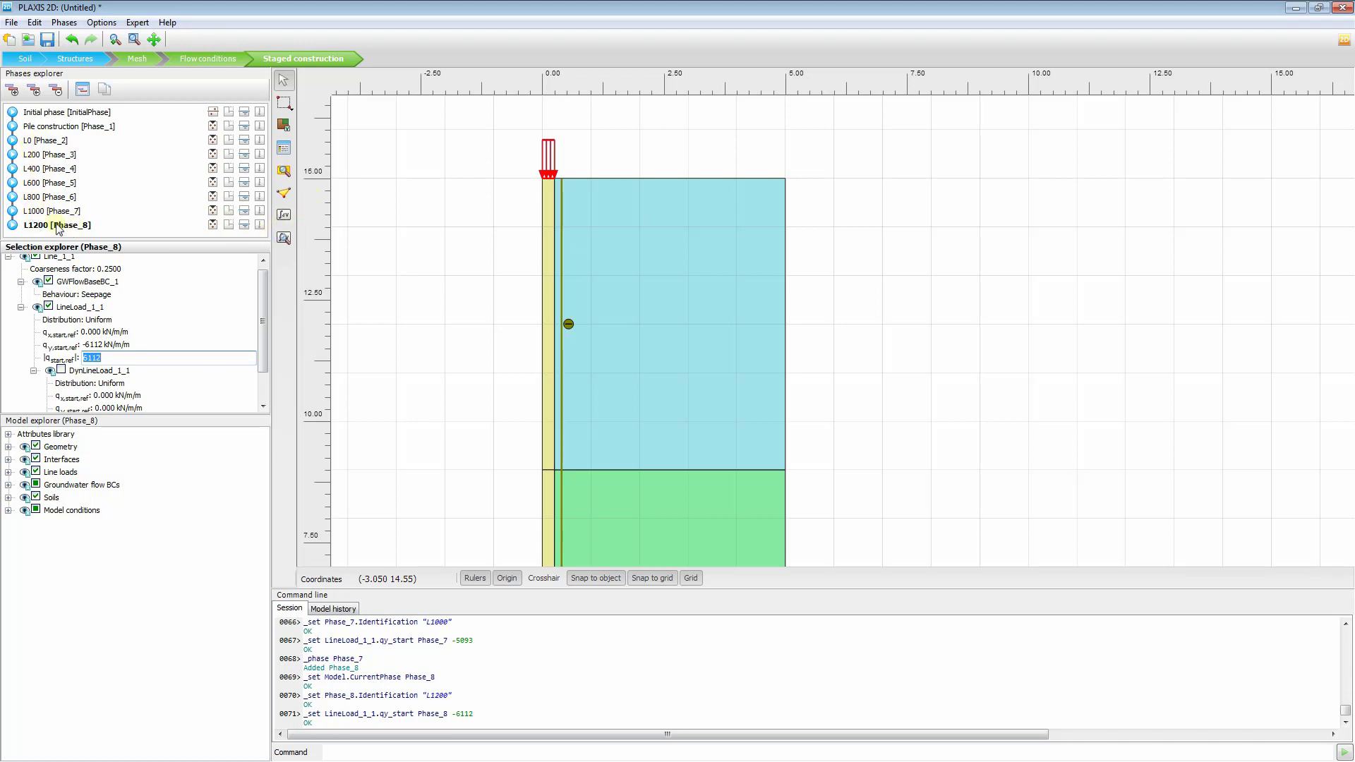
Add a calculation phase after L1200 and set its ID to U800
{"action": "left_click", "coordinate": [13, 90]}
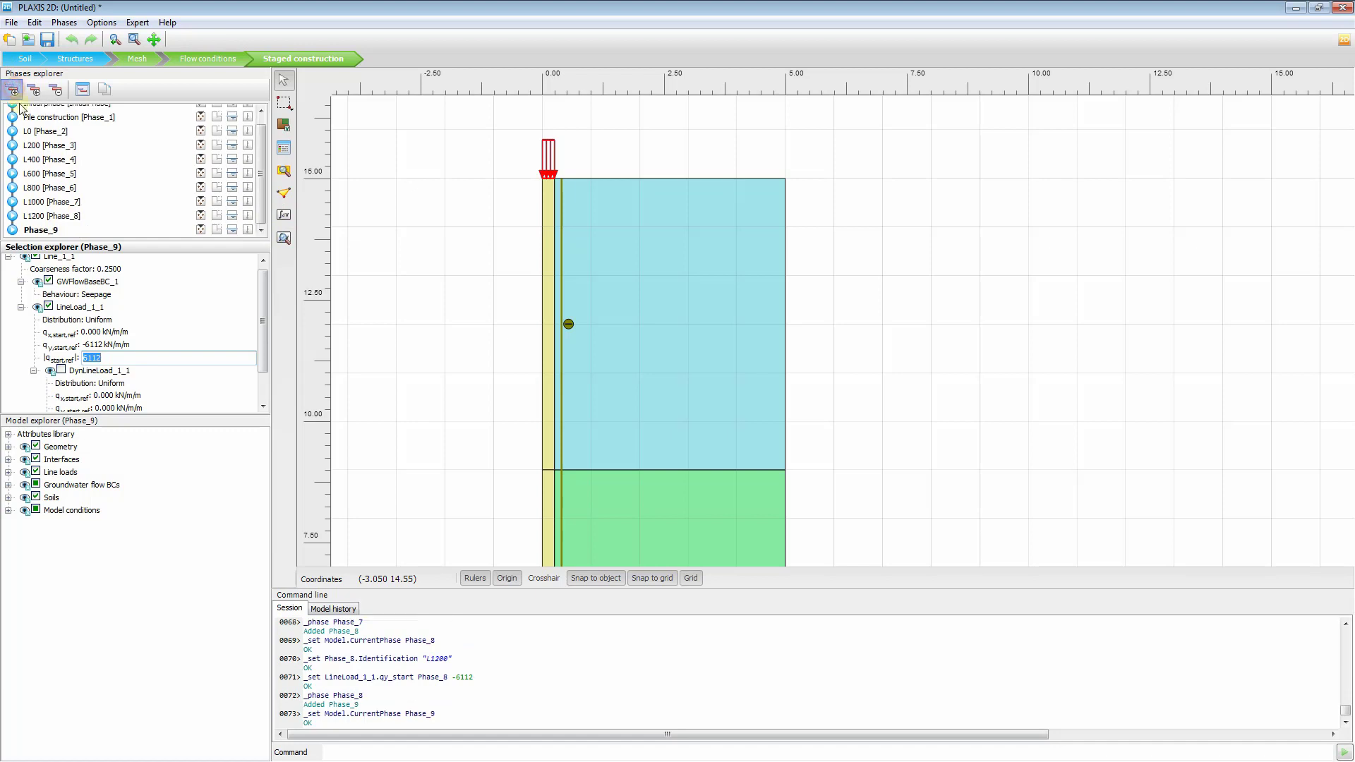
{"action": "double_click", "coordinate": [48, 230]}
{"action": "left_click", "coordinate": [651, 175]}
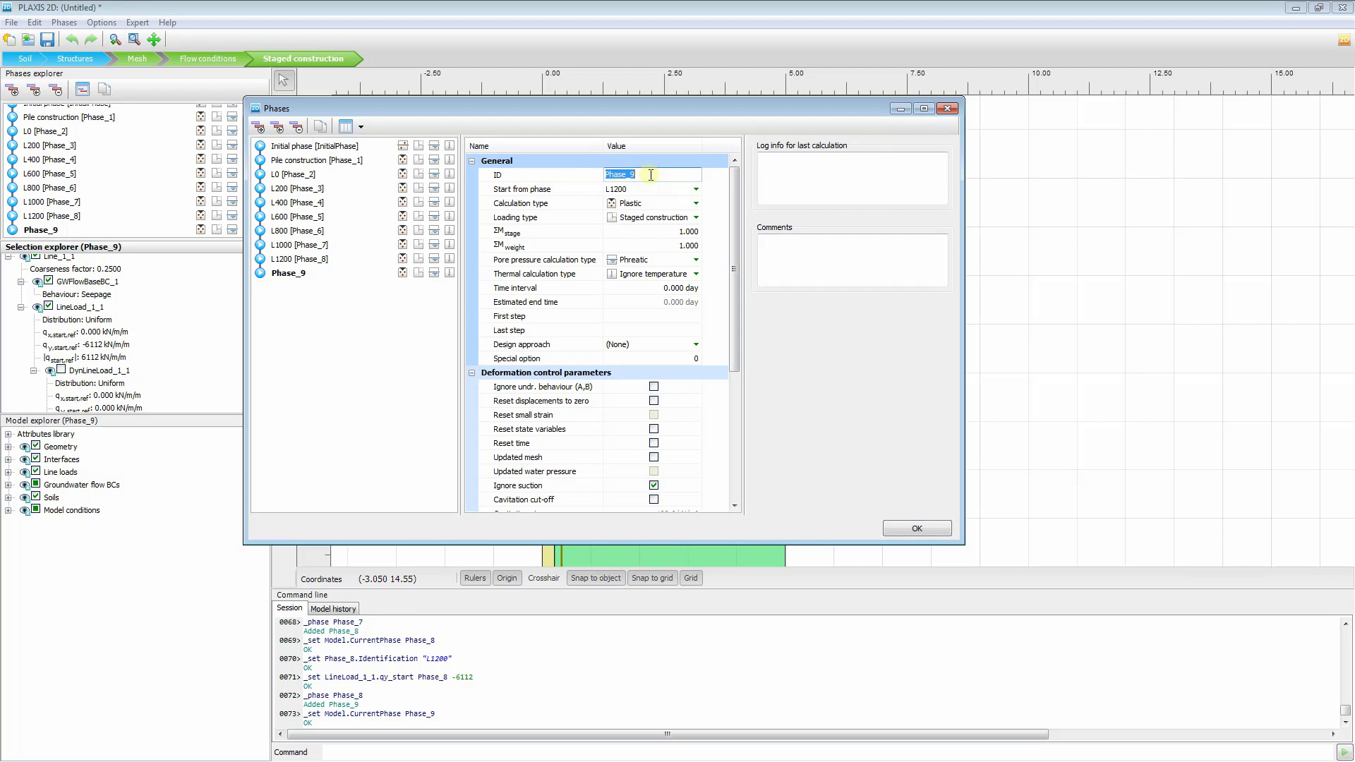
{"action": "type", "text": "L"}
{"action": "type", "text": "800"}
{"action": "left_click", "coordinate": [913, 530]}
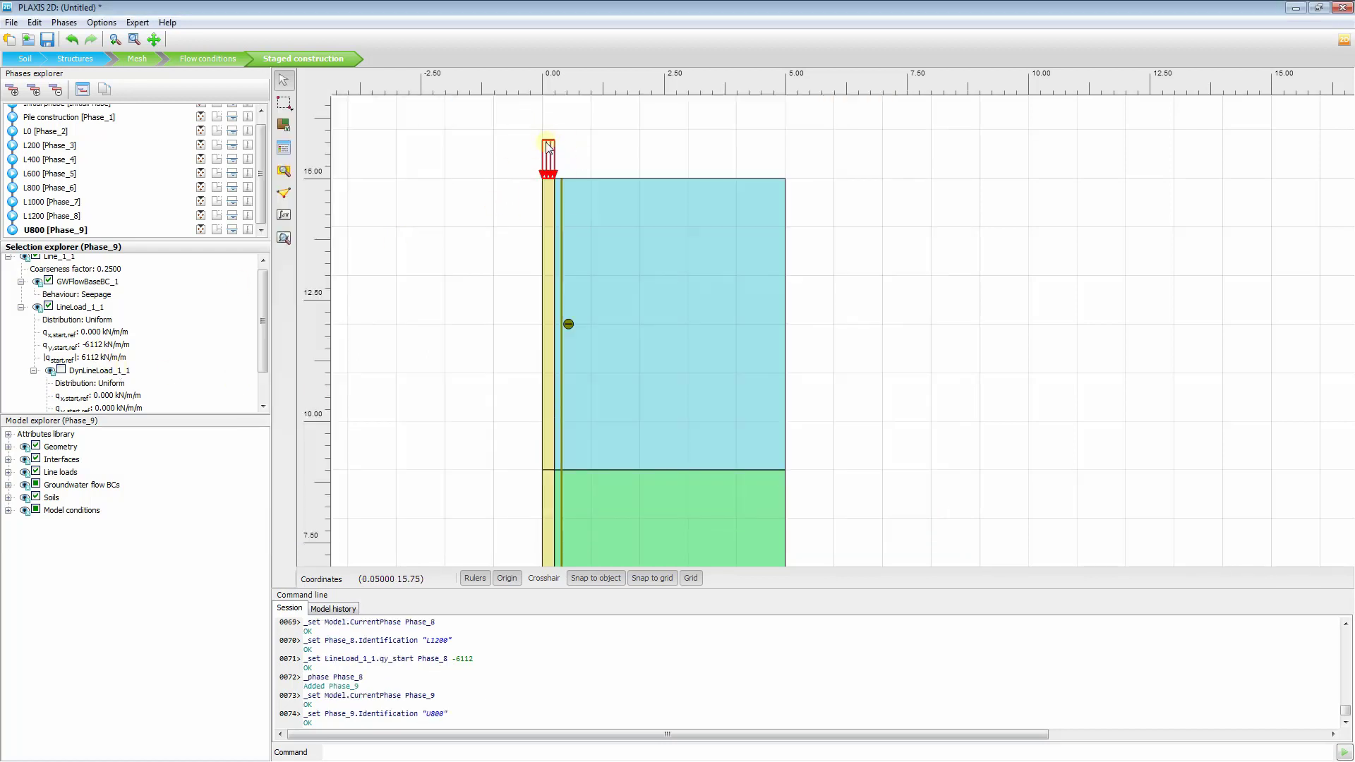
Set the vertical component q y,start,ref of the pile-head line load in phase U800 to -4074 kN/m/m
{"action": "left_click", "coordinate": [102, 344]}
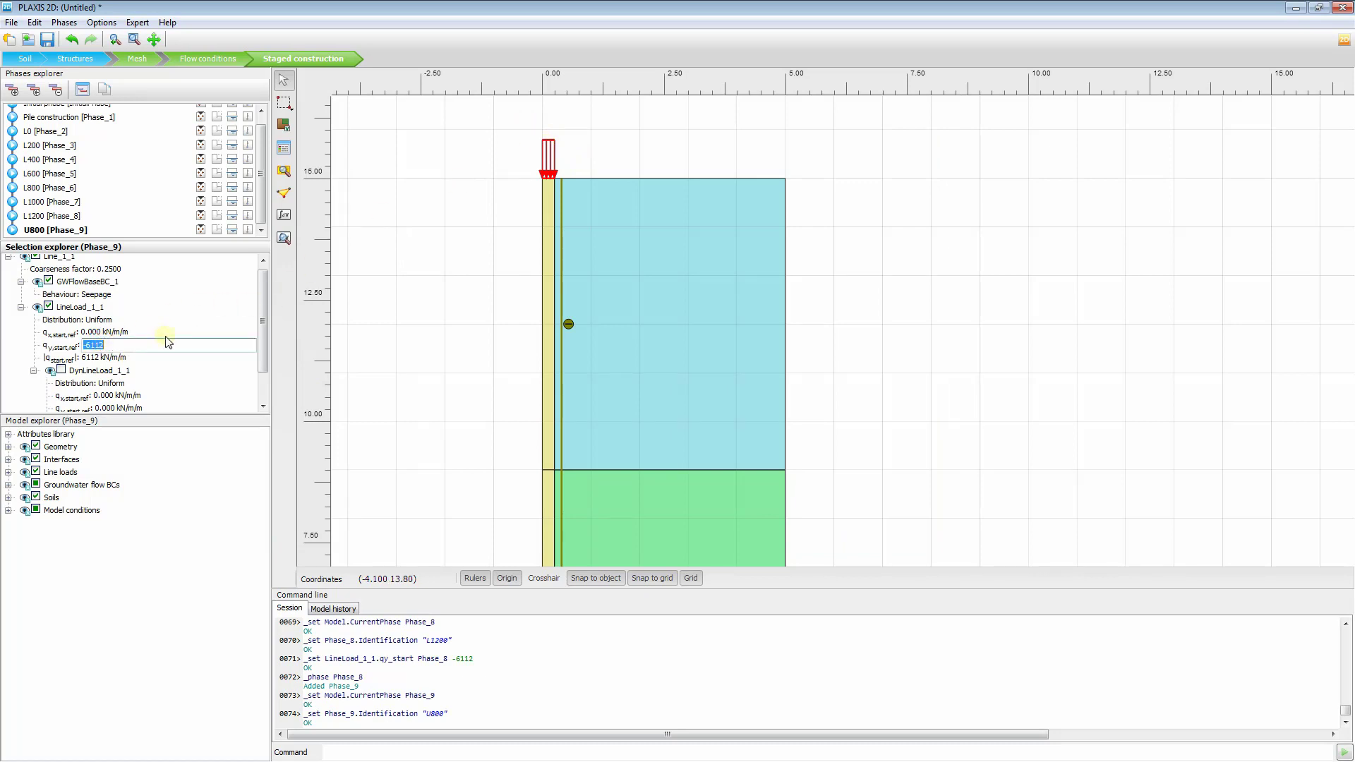
{"action": "type", "text": "-4074"}
{"action": "key", "text": "Tab"}
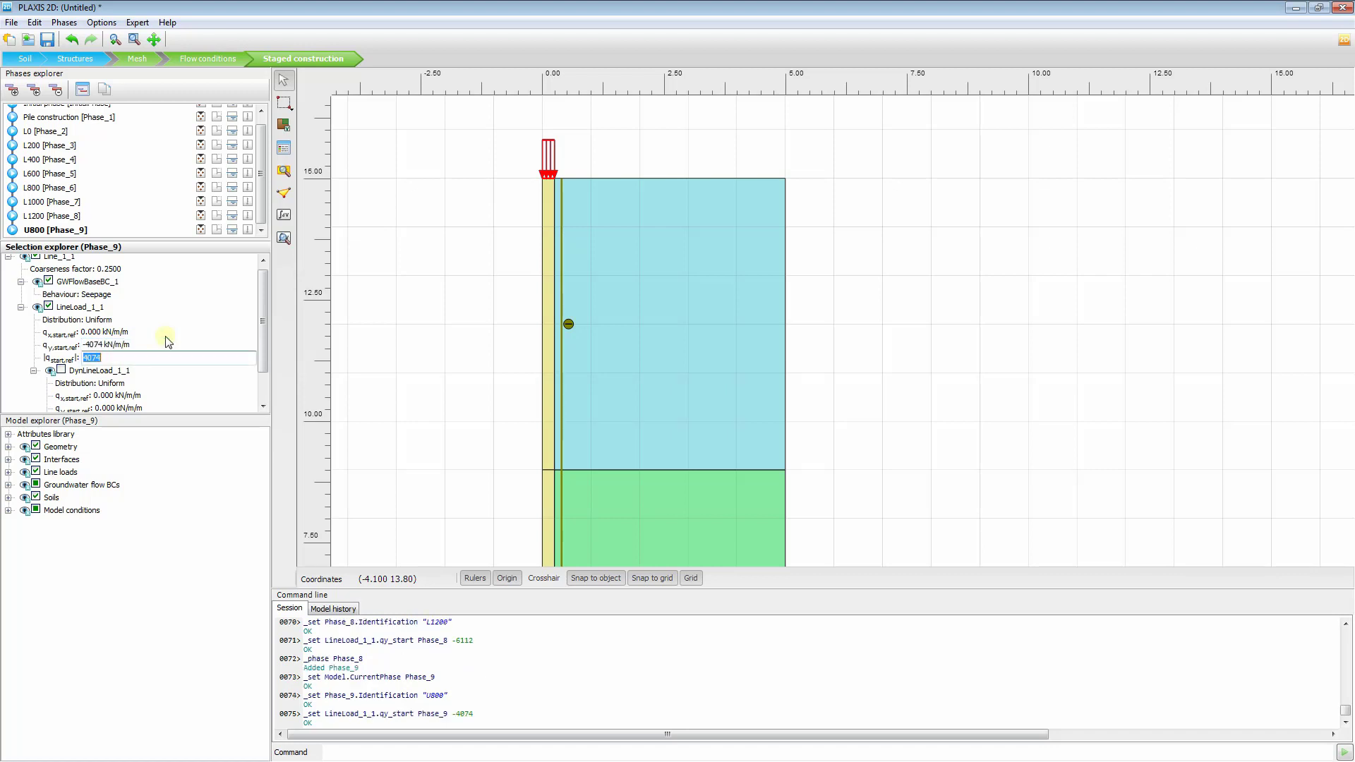
Add a calculation phase after U800 and set its ID to U400
{"action": "left_click", "coordinate": [259, 181]}
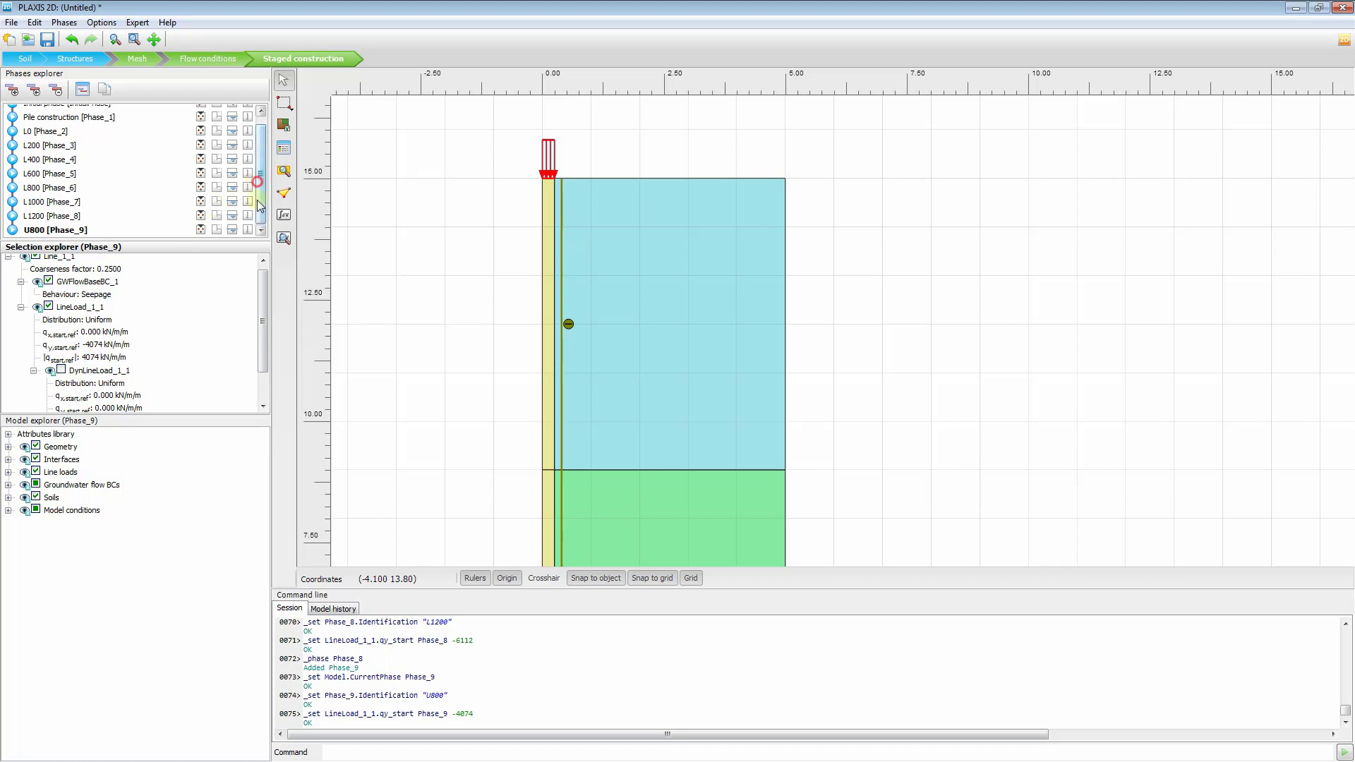
{"action": "left_click", "coordinate": [39, 93]}
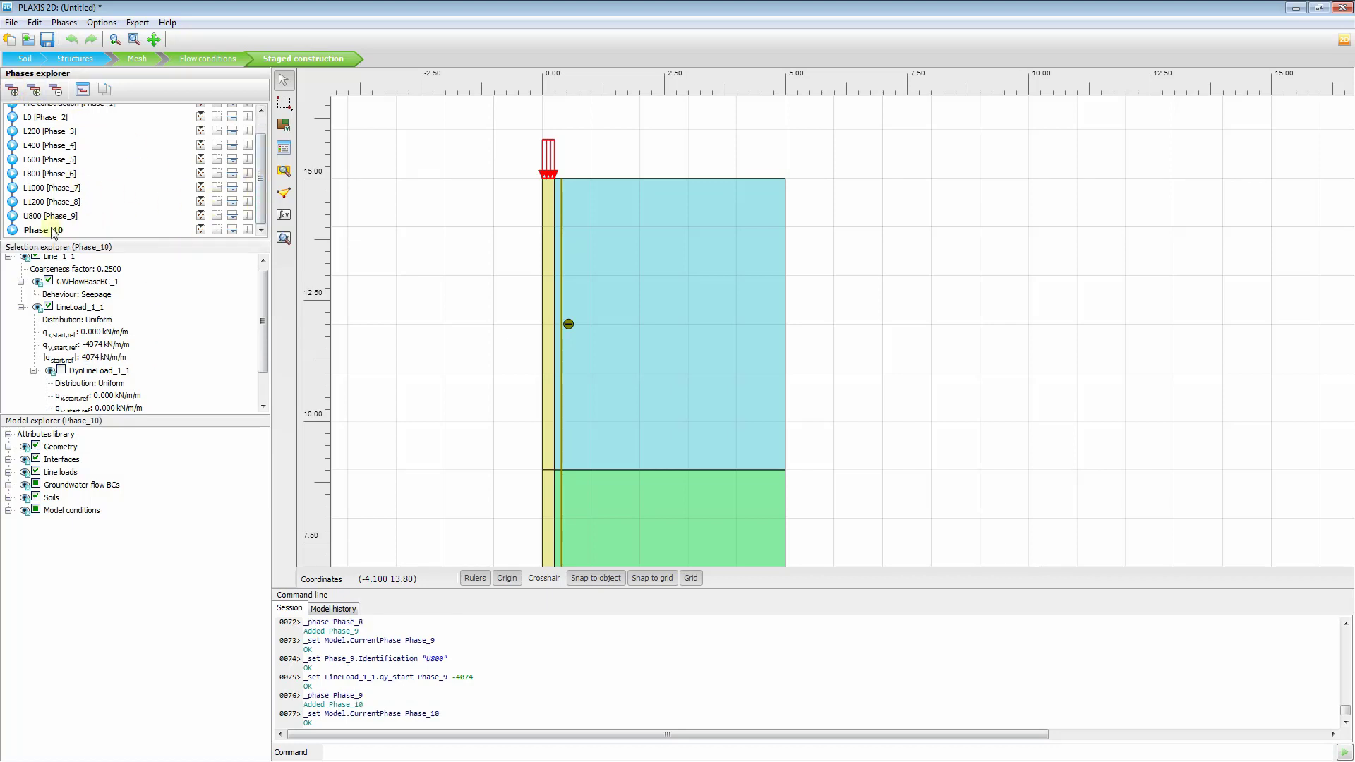
{"action": "double_click", "coordinate": [49, 231]}
{"action": "left_click", "coordinate": [660, 176]}
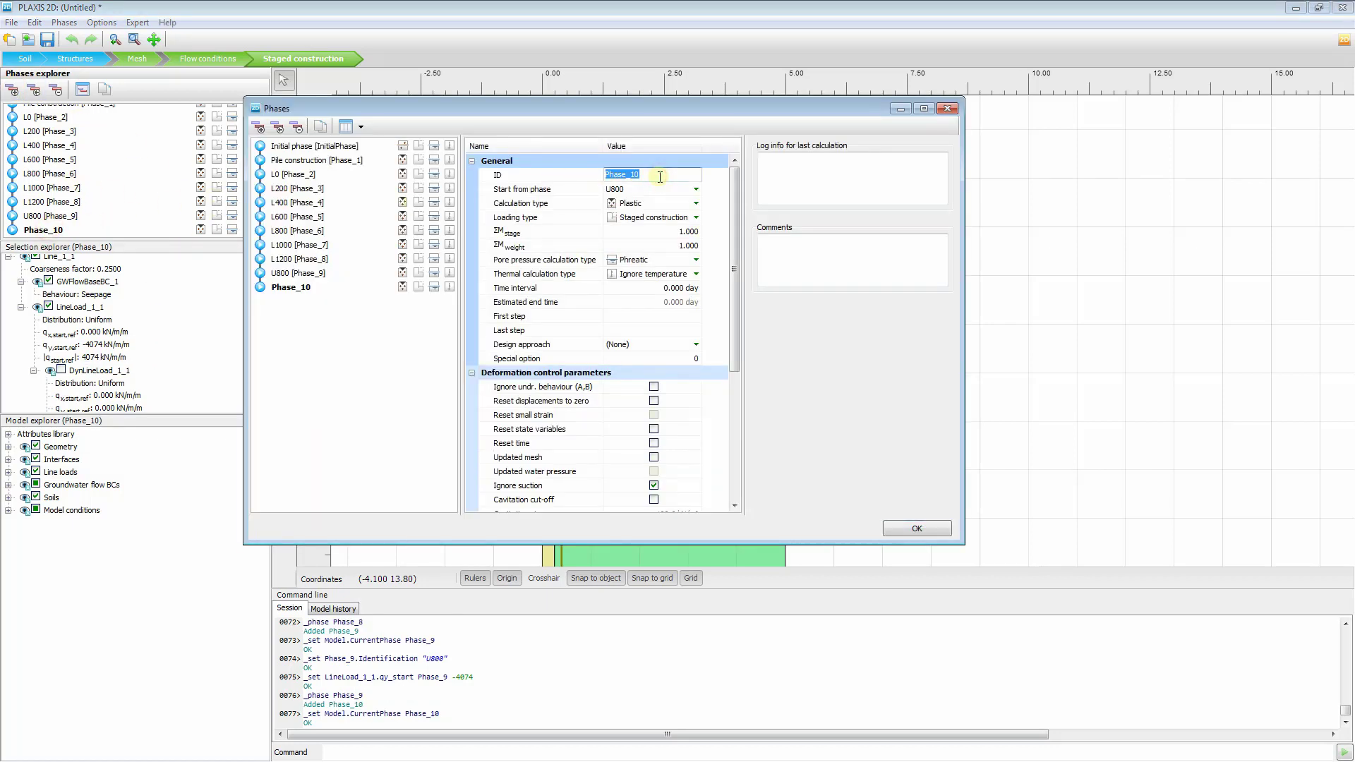
{"action": "type", "text": "U400"}
{"action": "left_click", "coordinate": [916, 529]}
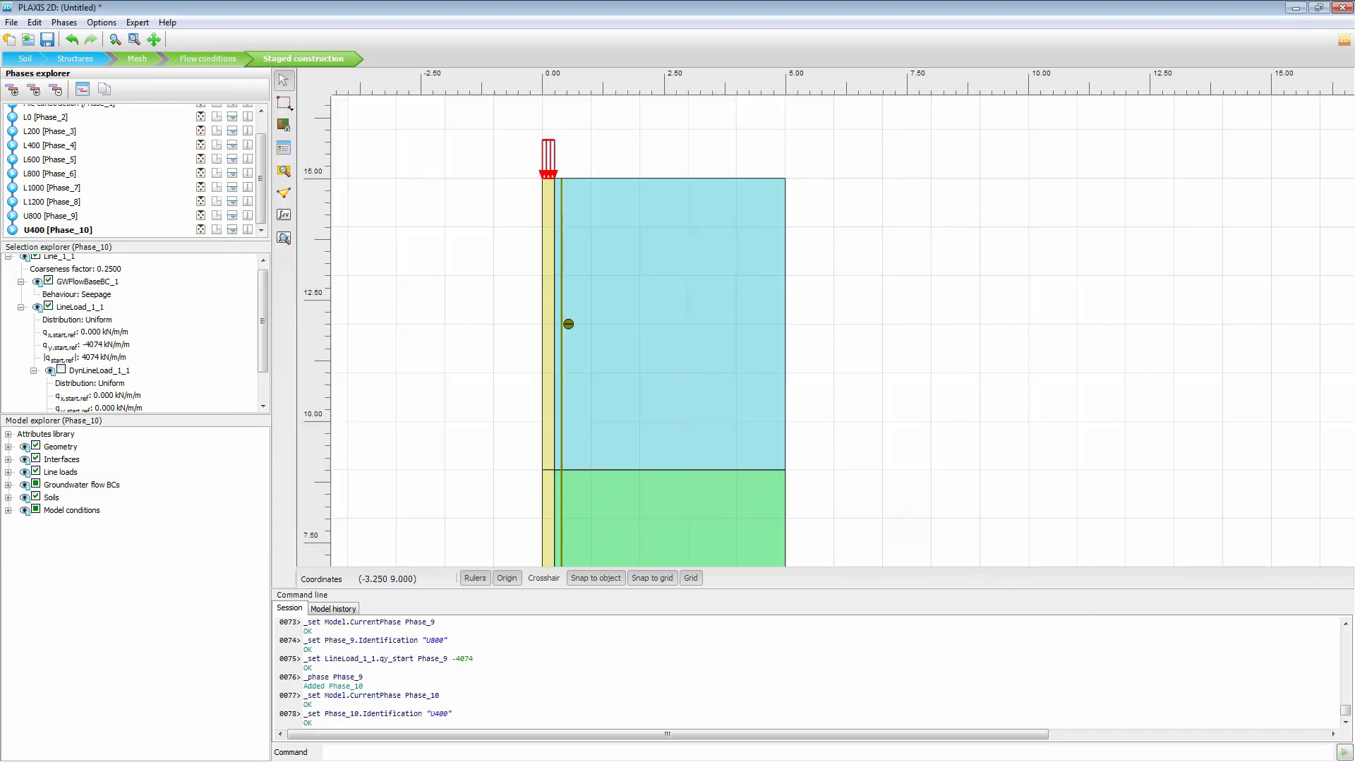
Set the vertical component q y,start,ref of the pile-head line load in phase U400 to -2037 kN/m/m
{"action": "left_click", "coordinate": [97, 345]}
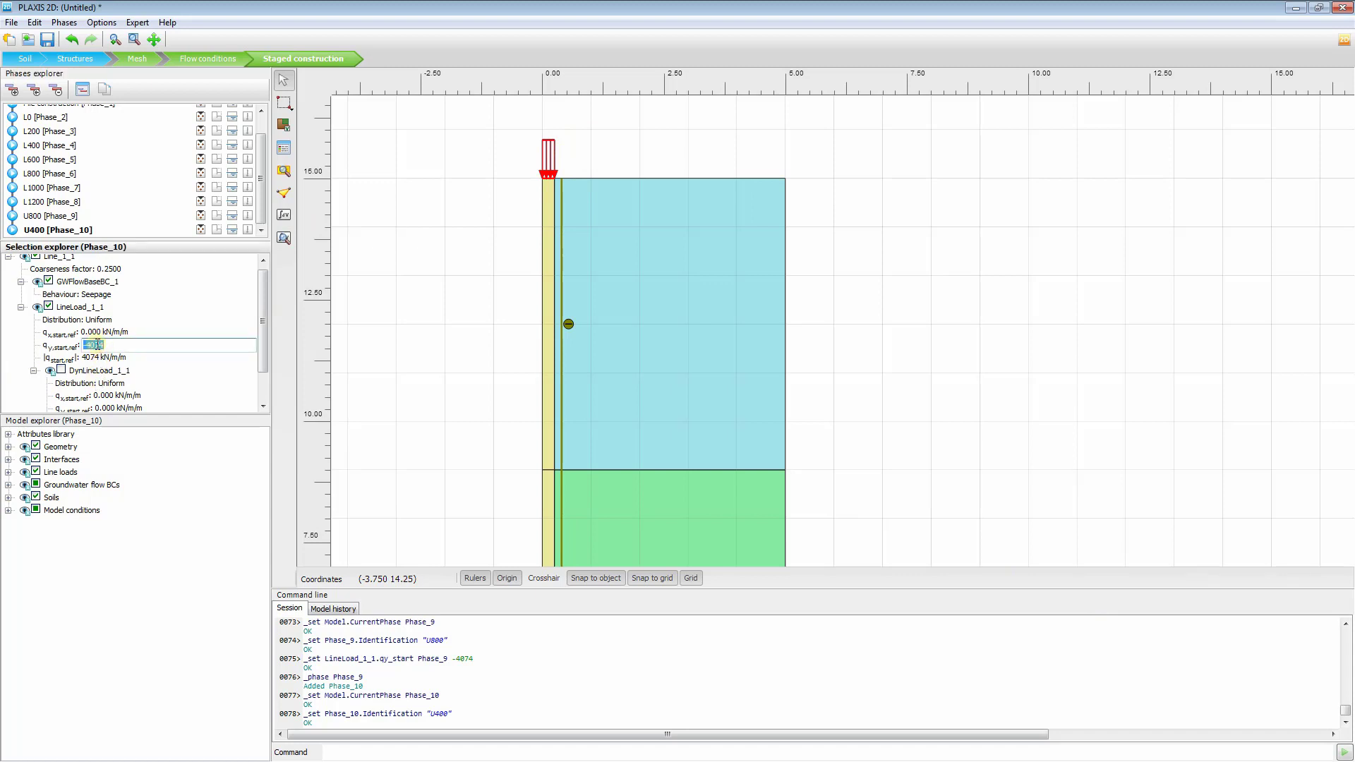
{"action": "type", "text": "-2037"}
{"action": "key", "text": "Tab"}
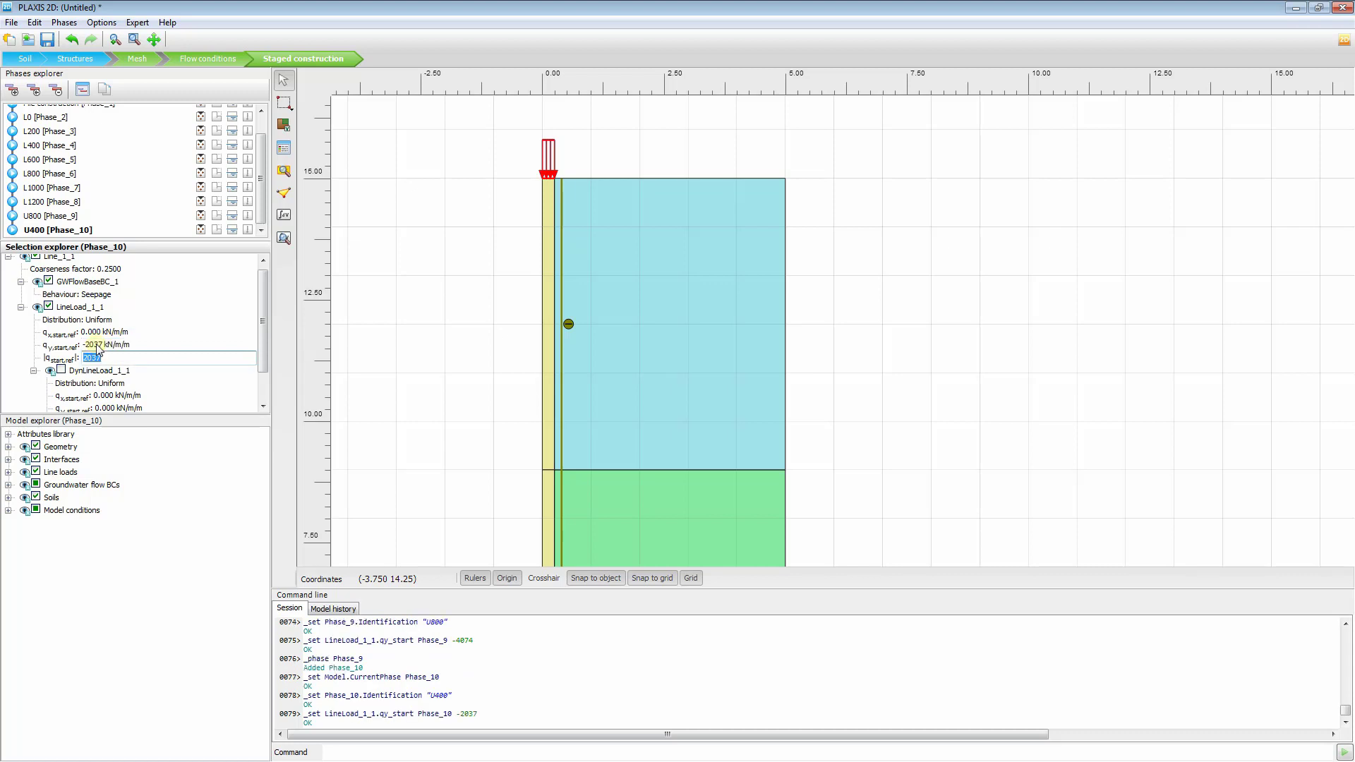
Add a calculation phase after U400 and set its ID to U0
{"action": "left_click", "coordinate": [12, 92]}
{"action": "double_click", "coordinate": [44, 230]}
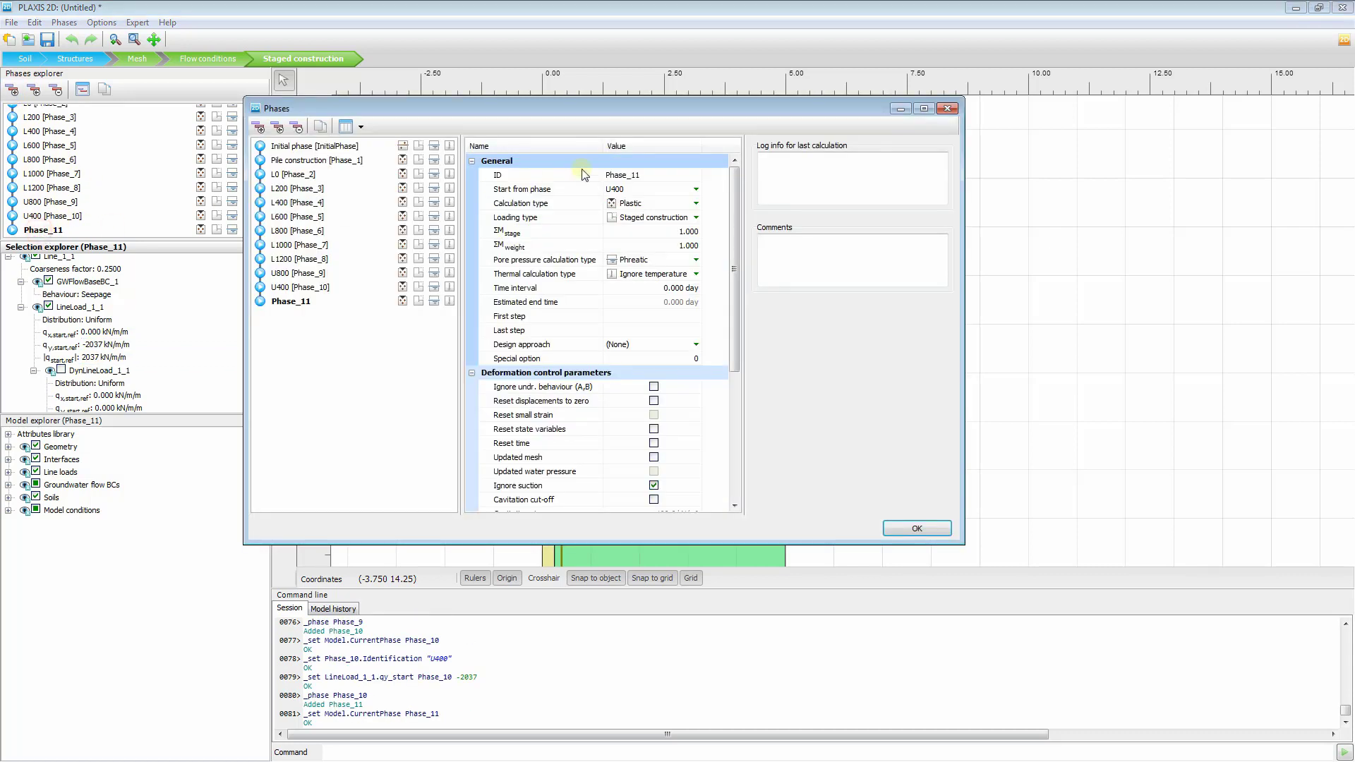
{"action": "left_click", "coordinate": [655, 174]}
{"action": "type", "text": "U0"}
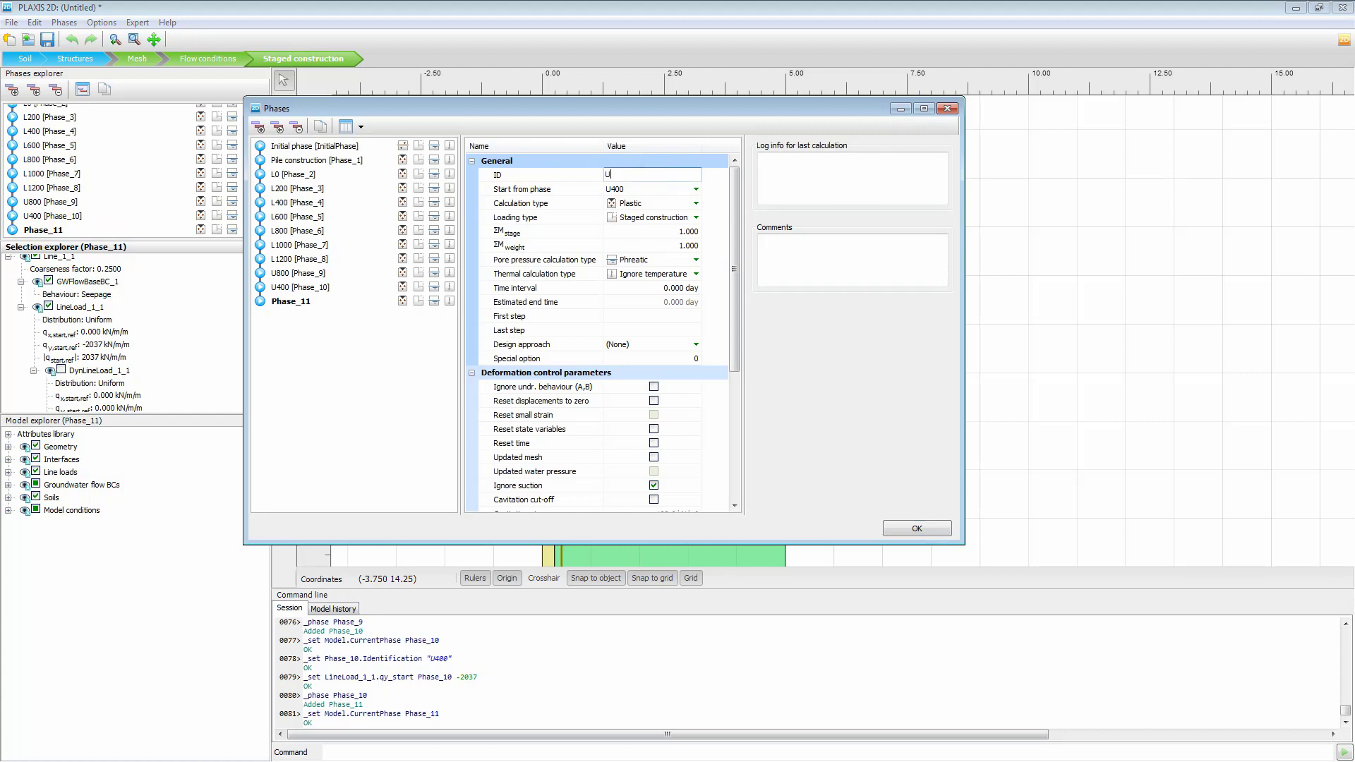
{"action": "left_click", "coordinate": [896, 531]}
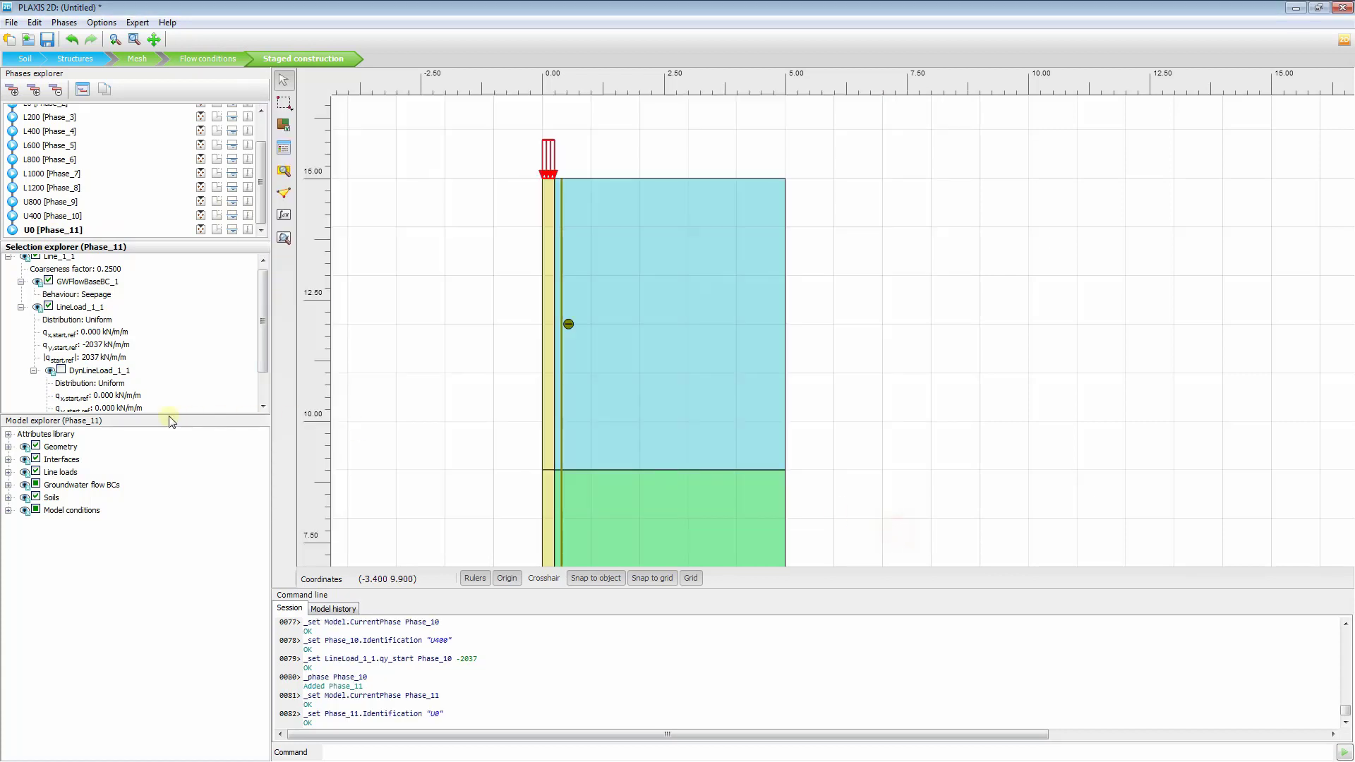
Set the vertical component q y,start,ref of the pile-head line load in phase U0 to 0 kN/m/m
{"action": "left_click", "coordinate": [96, 346]}
{"action": "type", "text": "0"}
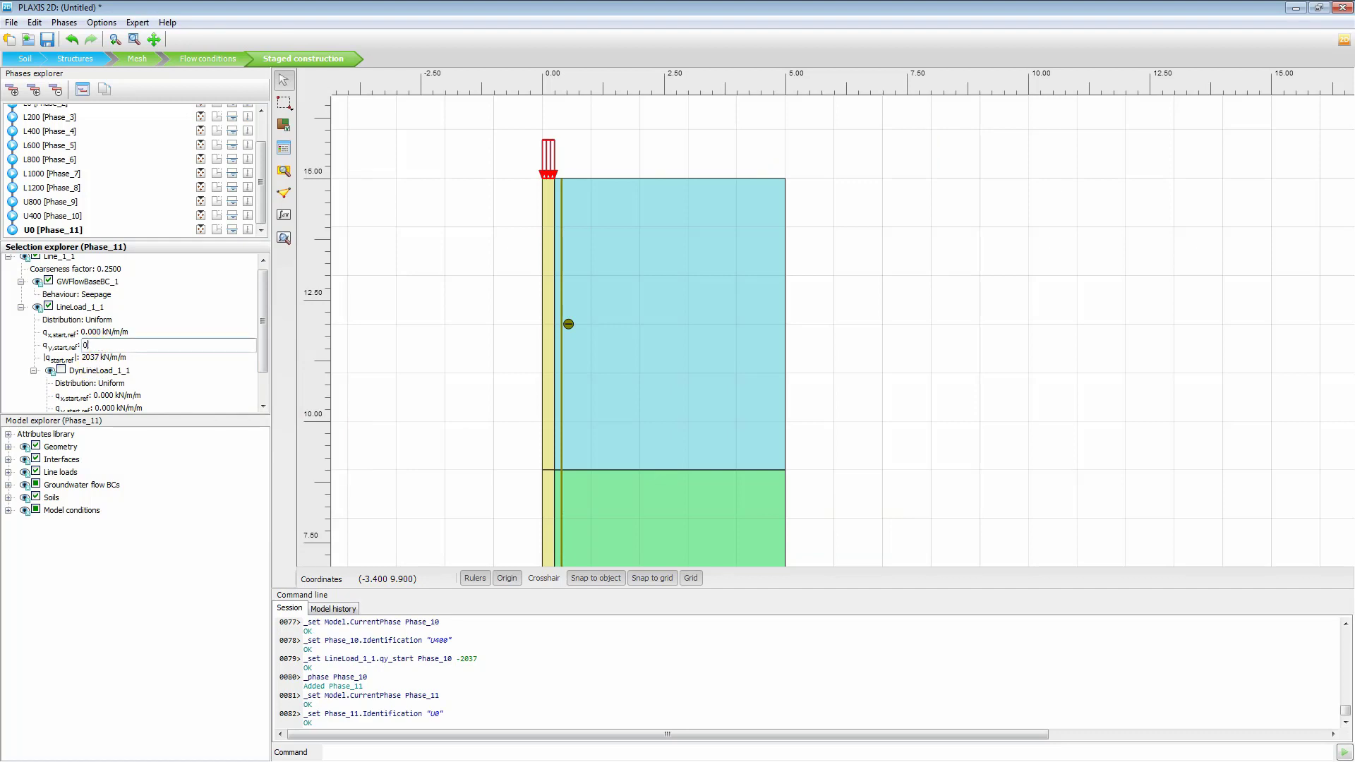
{"action": "key", "text": "Tab"}
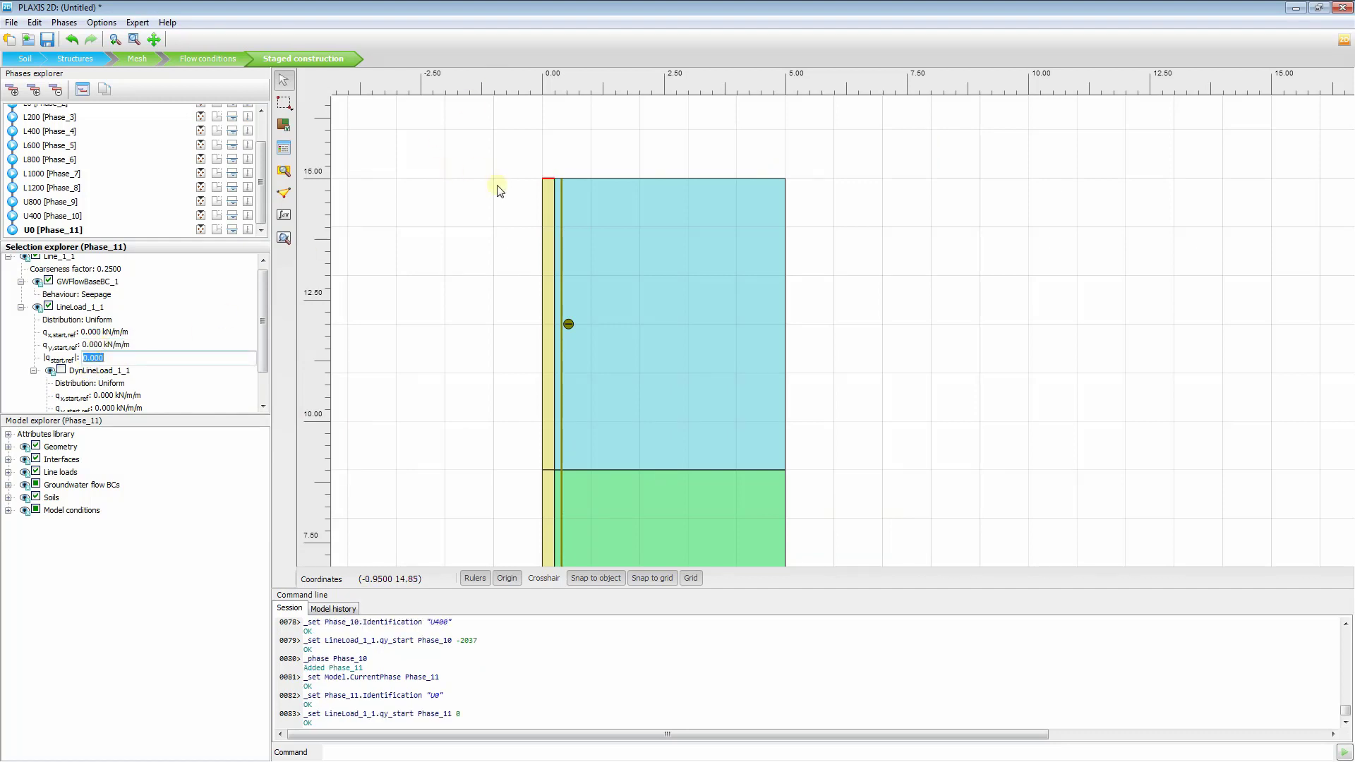
{"action": "left_click", "coordinate": [260, 234]}
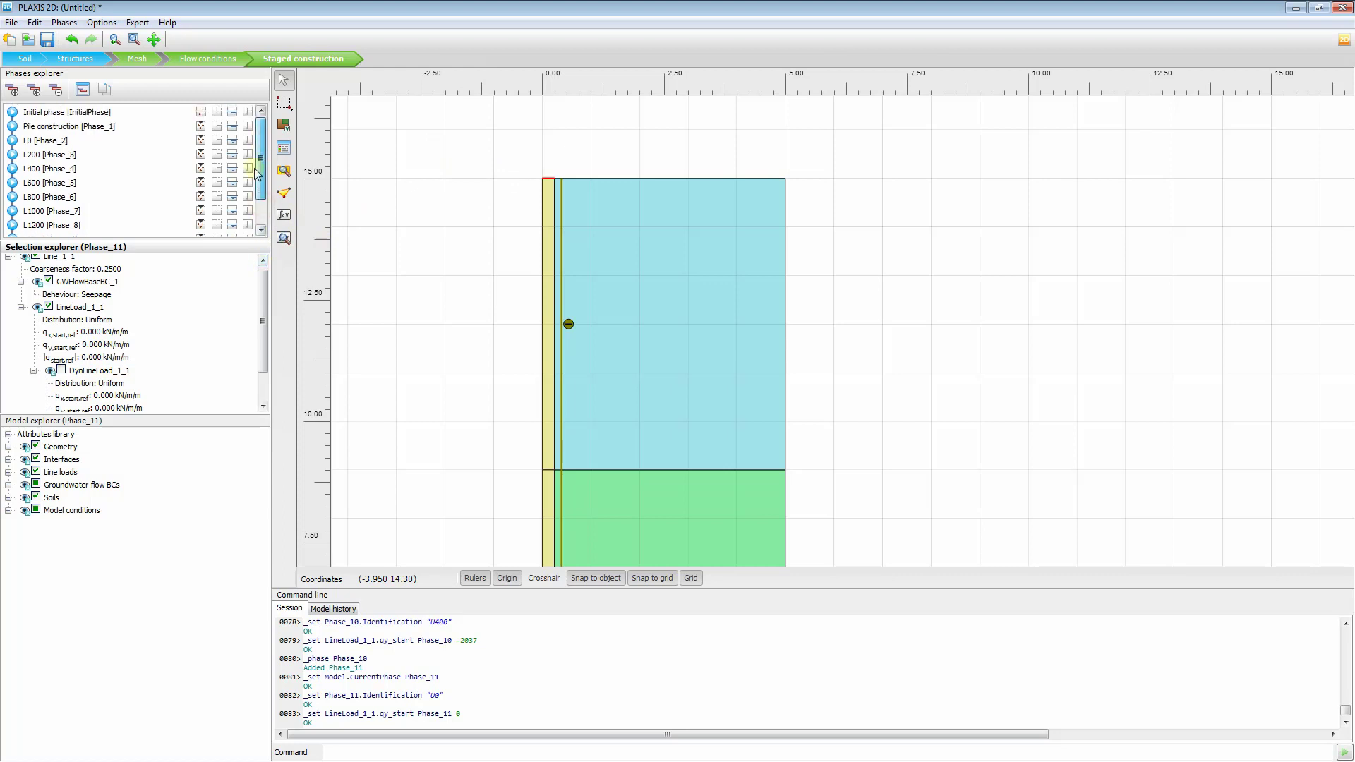
{"action": "mouse_move", "coordinate": [254, 224]}
{"action": "left_mouse_down"}
{"action": "mouse_move", "coordinate": [254, 182]}
{"action": "mouse_move", "coordinate": [254, 211]}
{"action": "left_mouse_up"}
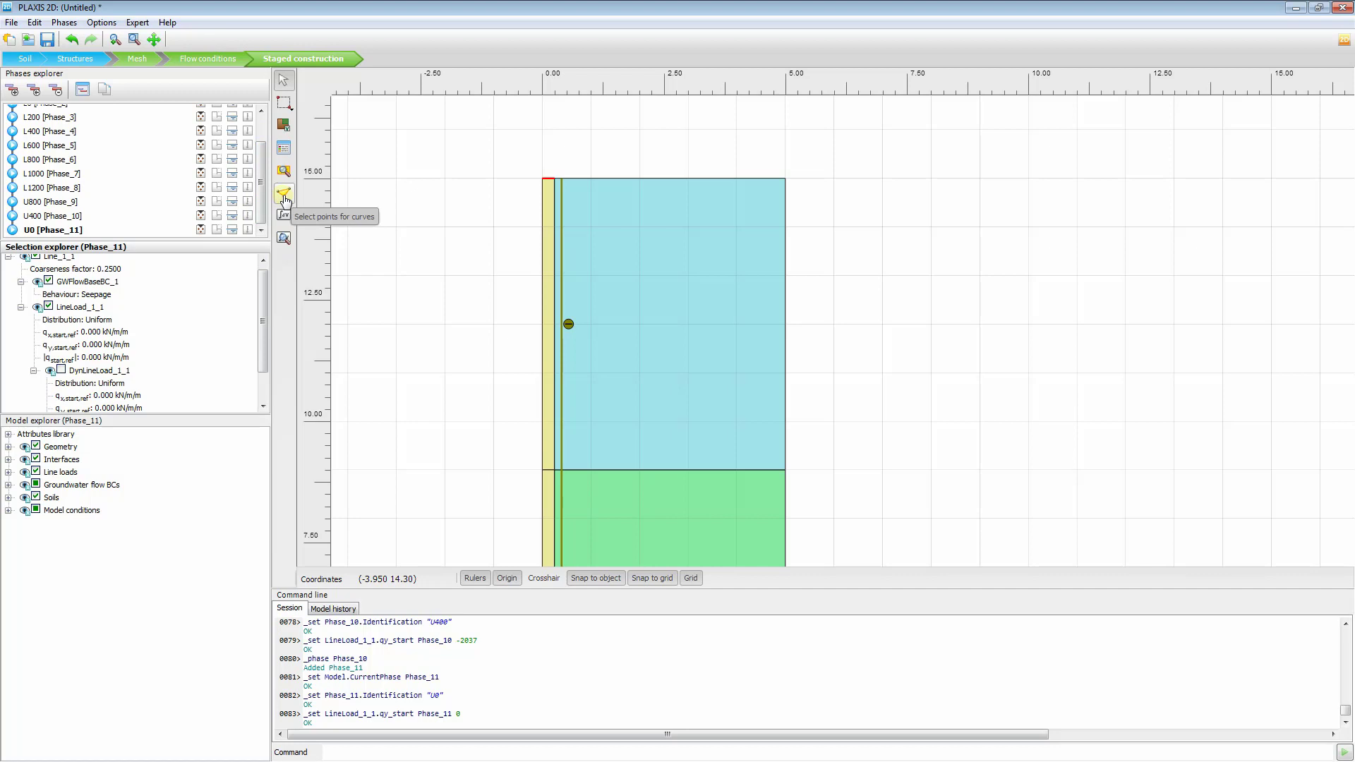
Select the node at the pile head on the symmetry axis (0.00, 15.00) as a curve point and update the model
{"action": "left_click", "coordinate": [284, 197]}
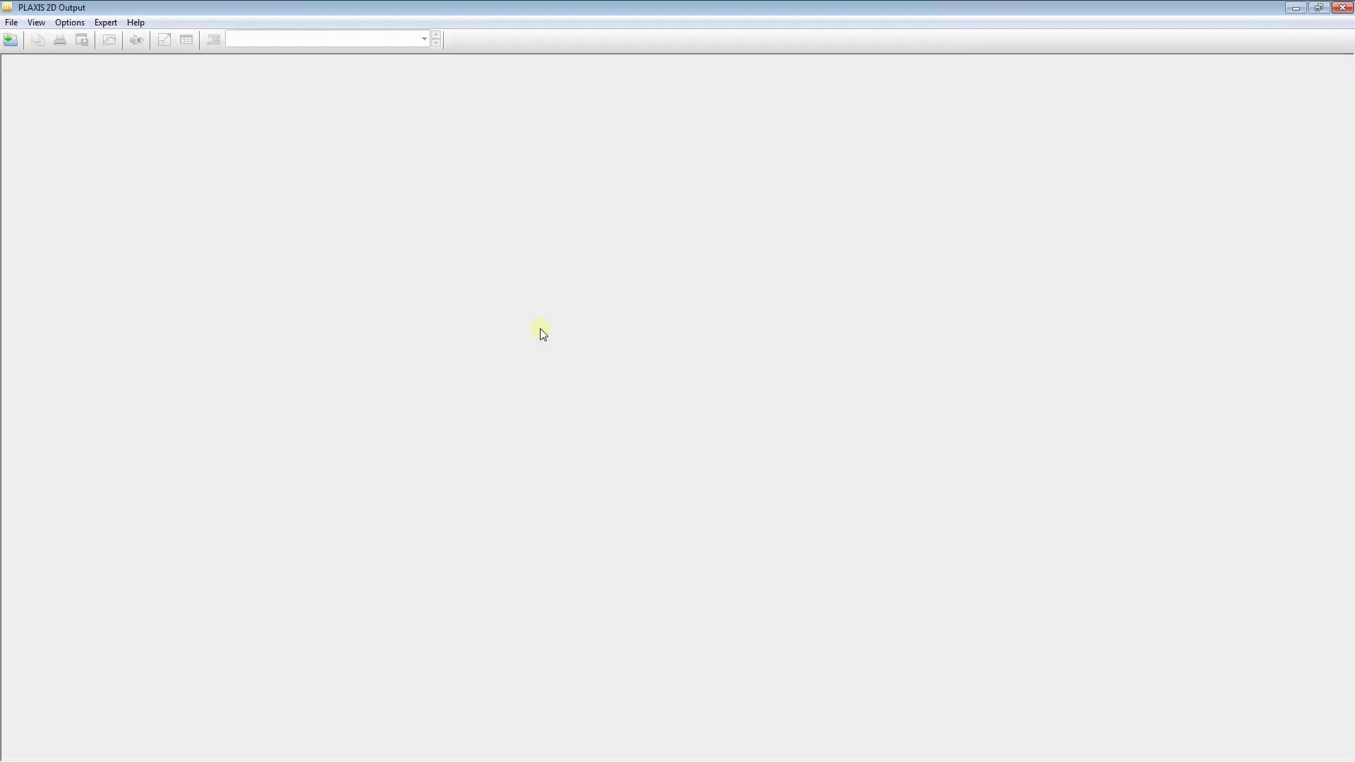
{"action": "scroll", "coordinate": [628, 123], "scroll_direction": "up", "scroll_amount": 5}
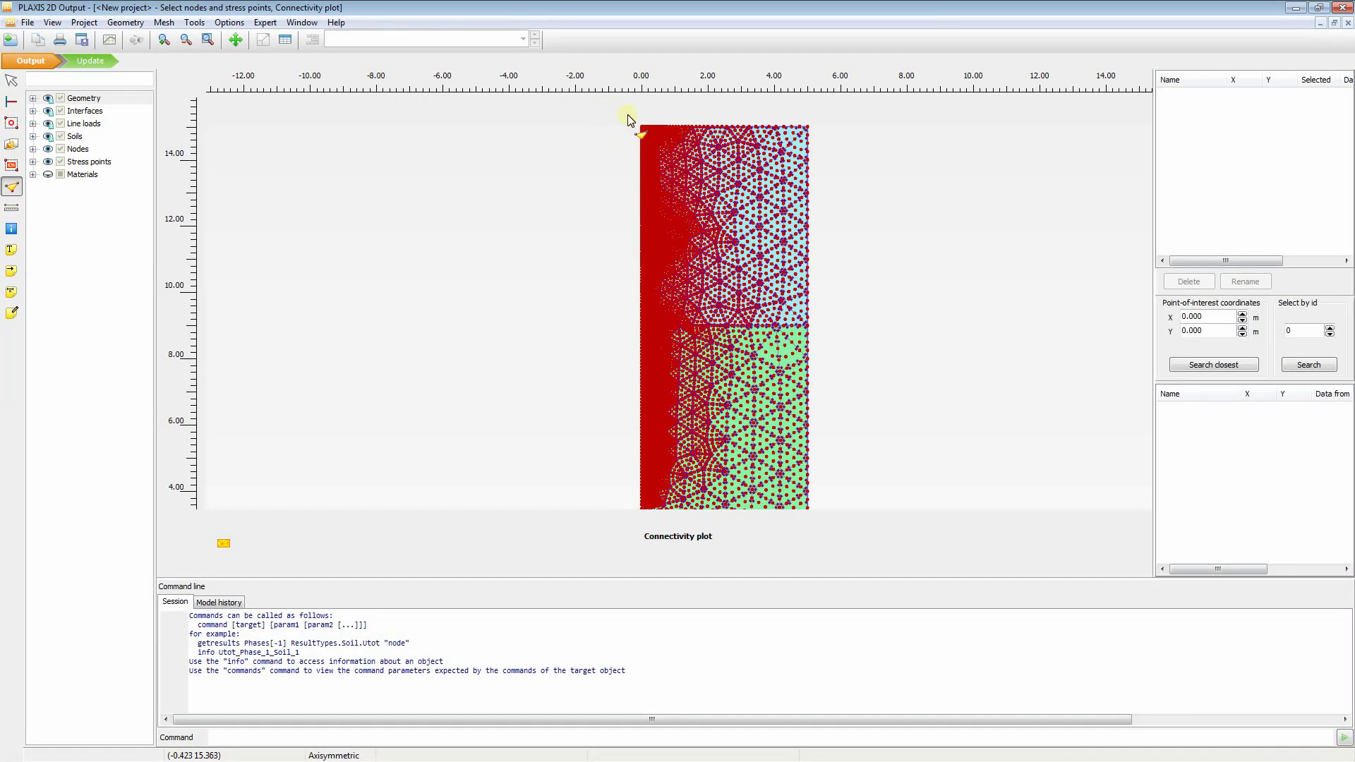
{"action": "left_click_drag", "start_coordinate": [623, 136], "coordinate": [578, 205]}
{"action": "scroll", "coordinate": [579, 209], "scroll_direction": "up", "scroll_amount": 5}
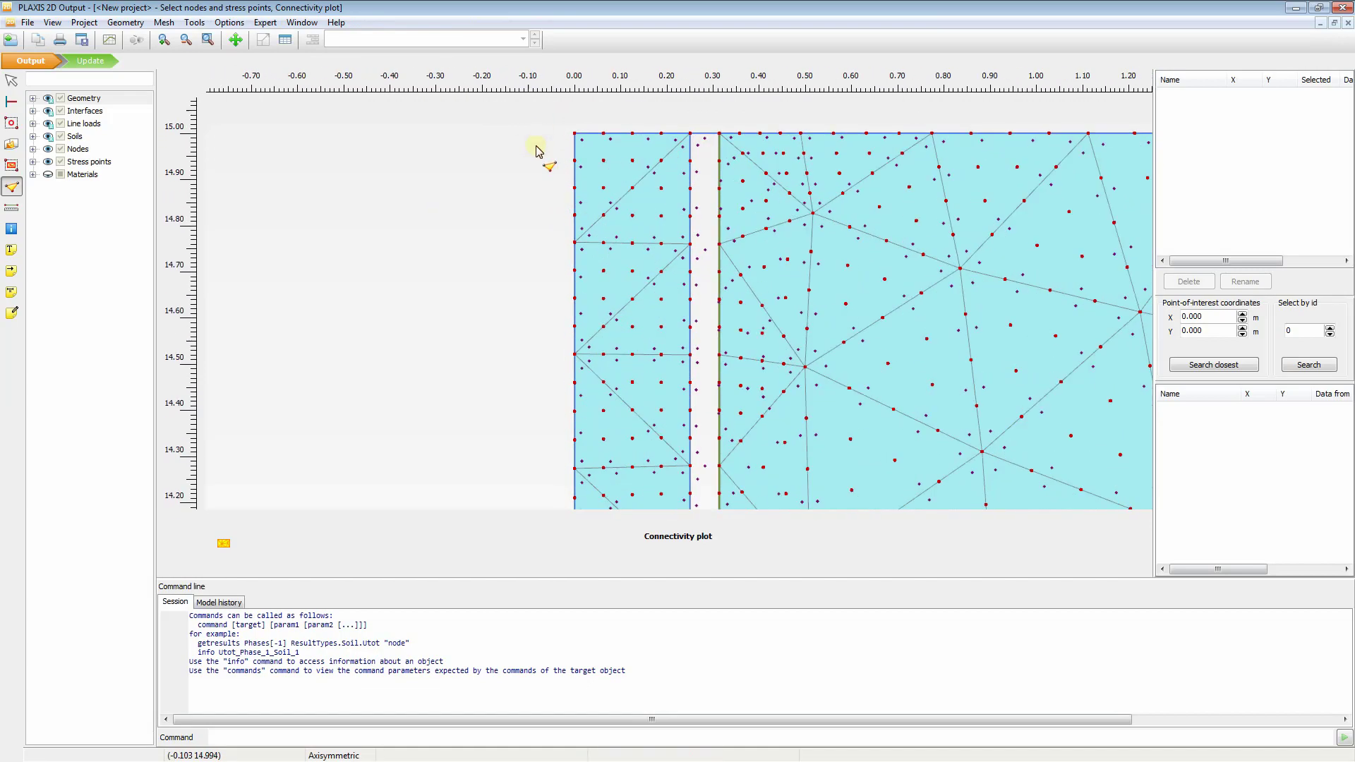
{"action": "left_click_drag", "start_coordinate": [544, 159], "coordinate": [438, 277]}
{"action": "scroll", "coordinate": [441, 289], "scroll_direction": "up", "scroll_amount": 1}
{"action": "scroll", "coordinate": [454, 260], "scroll_direction": "up", "scroll_amount": 1}
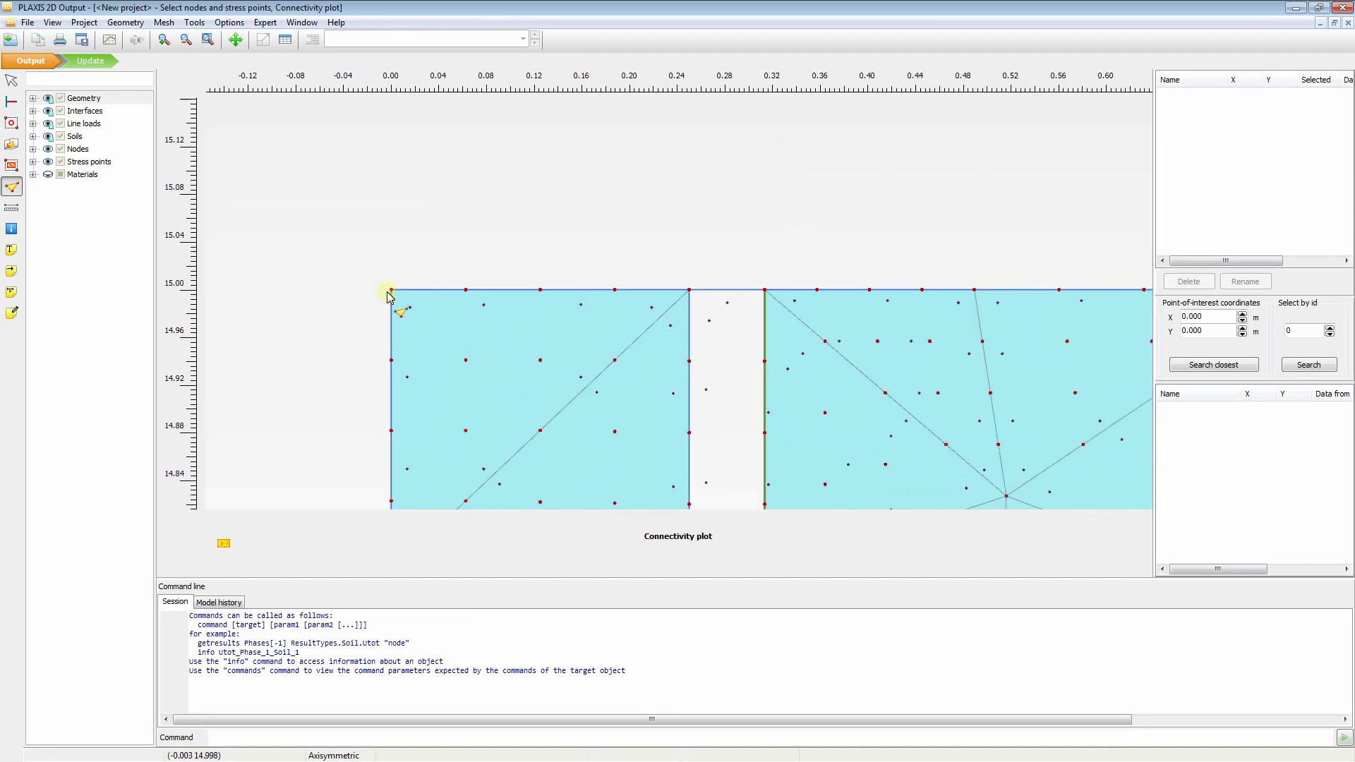
{"action": "left_click", "coordinate": [393, 291]}
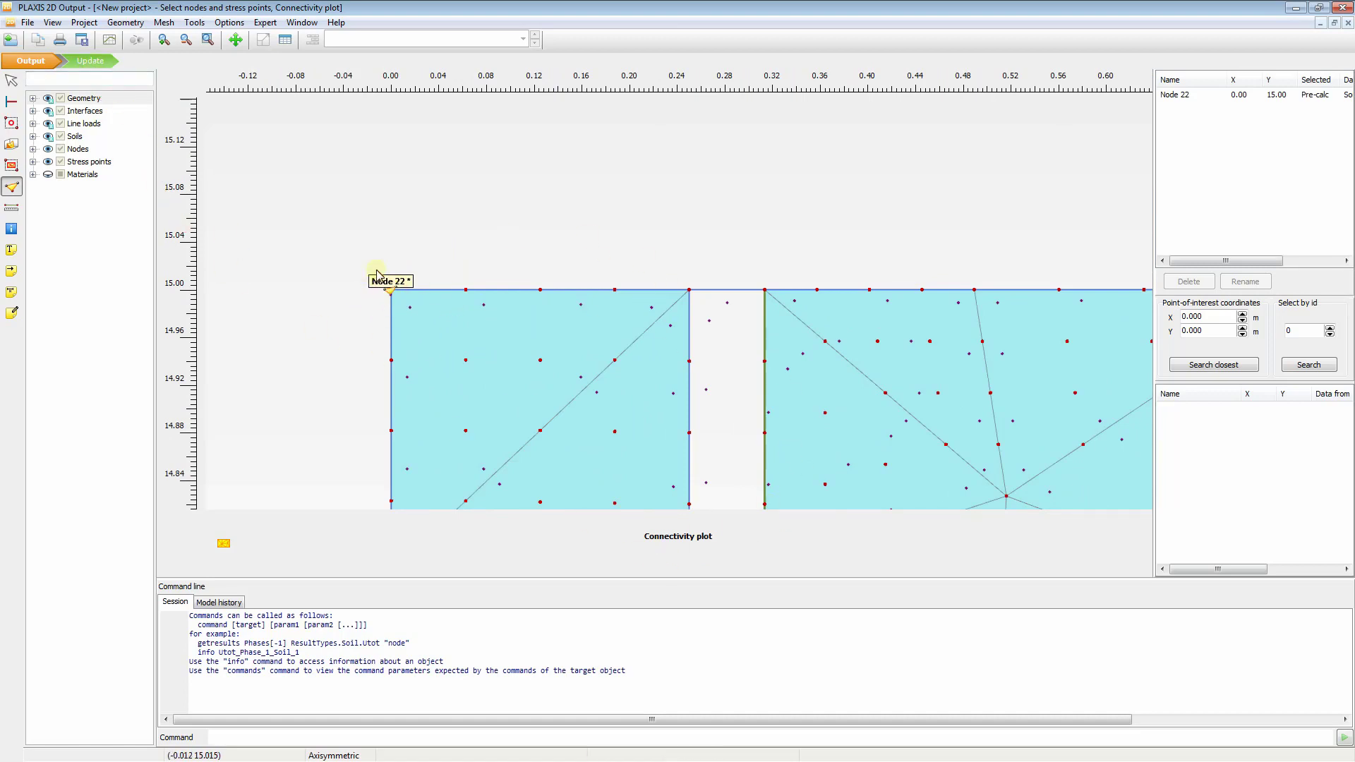
{"action": "left_click", "coordinate": [110, 61]}
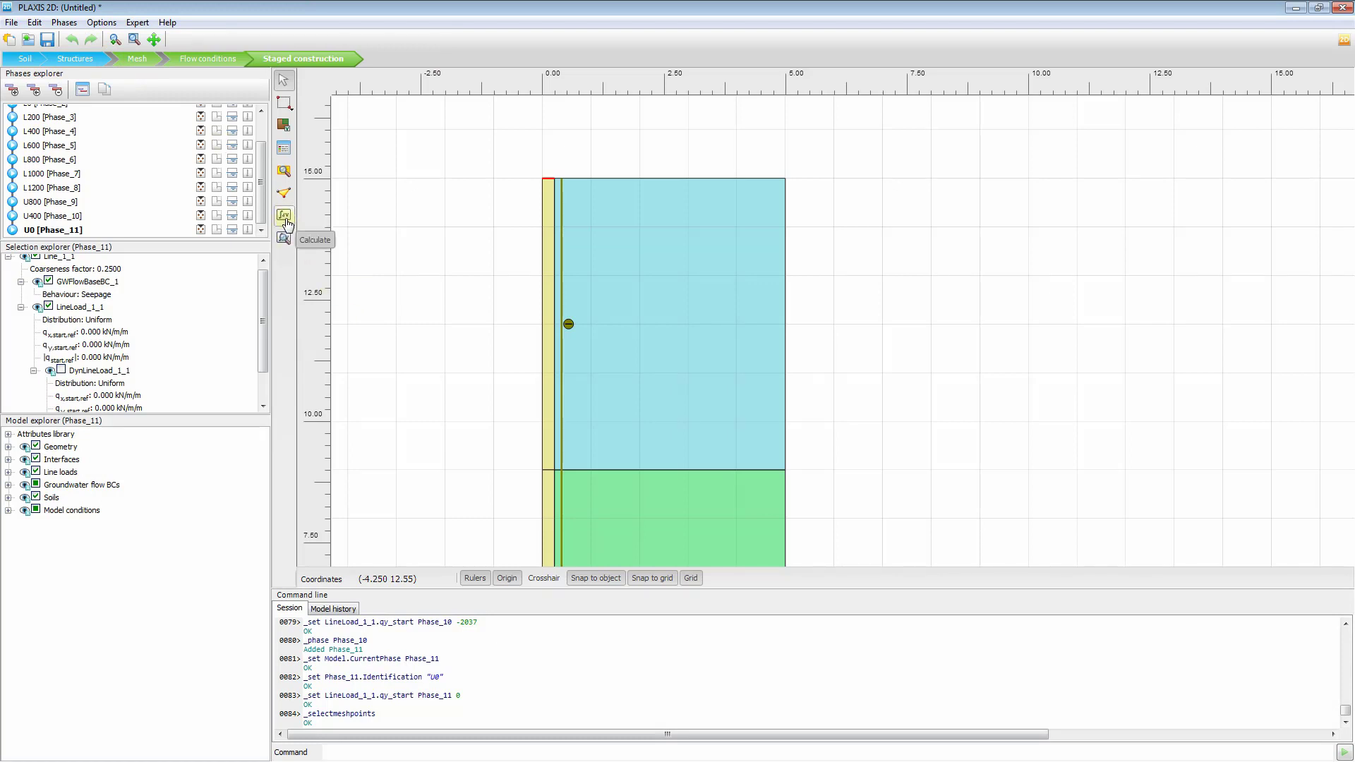
Calculate all phases and open the deformed mesh of phase U0 in PLAXIS 2D Output with an enlarged plot area
{"action": "left_click", "coordinate": [284, 217]}
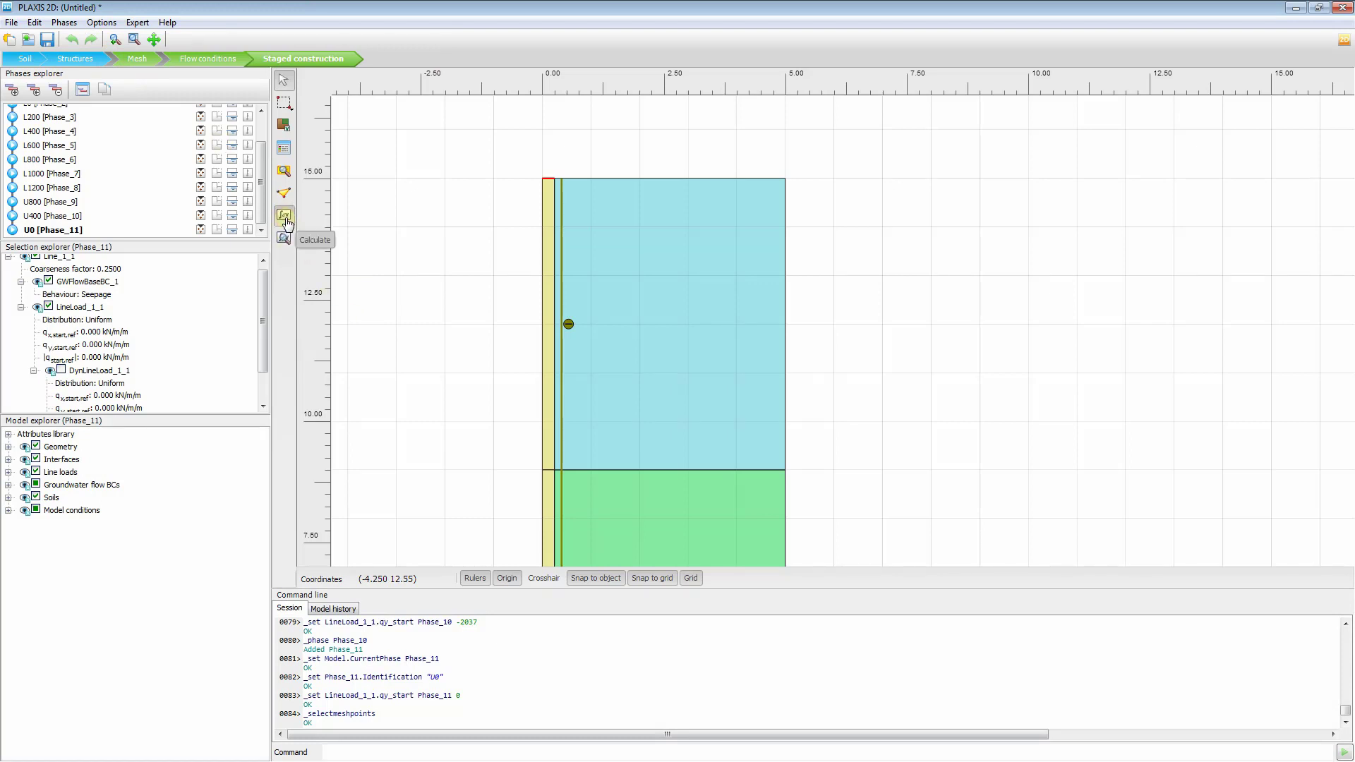
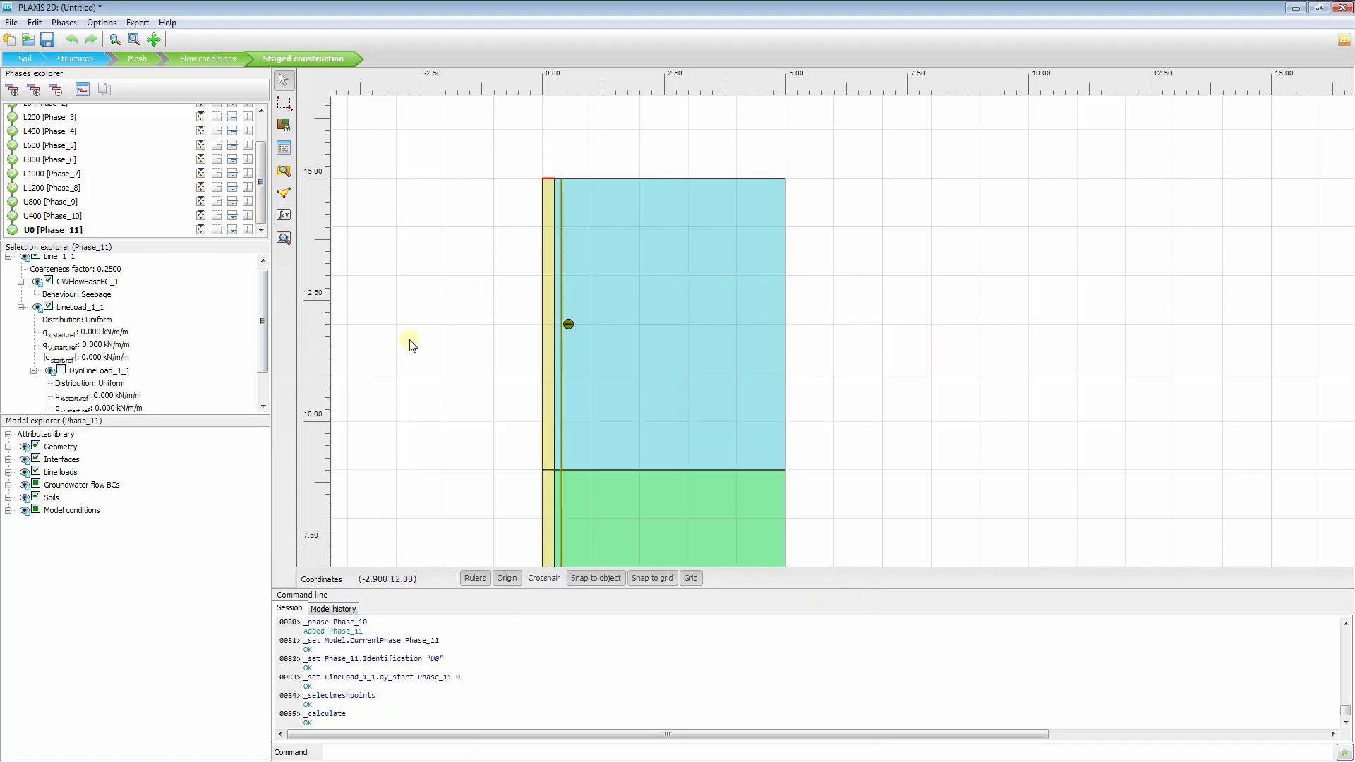
{"action": "scroll", "coordinate": [526, 374], "scroll_direction": "down", "scroll_amount": 2}
{"action": "scroll", "coordinate": [551, 313], "scroll_direction": "down", "scroll_amount": 3}
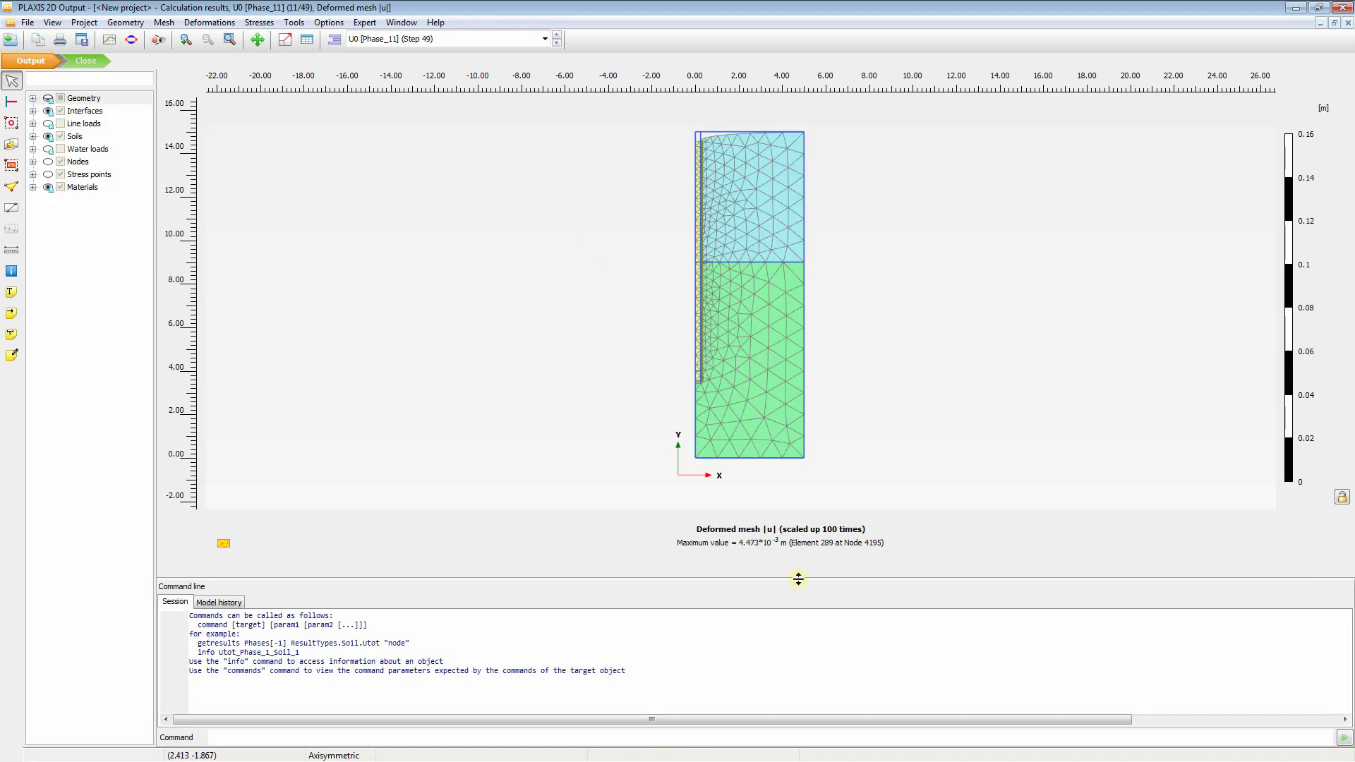
{"action": "left_click_drag", "start_coordinate": [799, 579], "coordinate": [809, 741]}
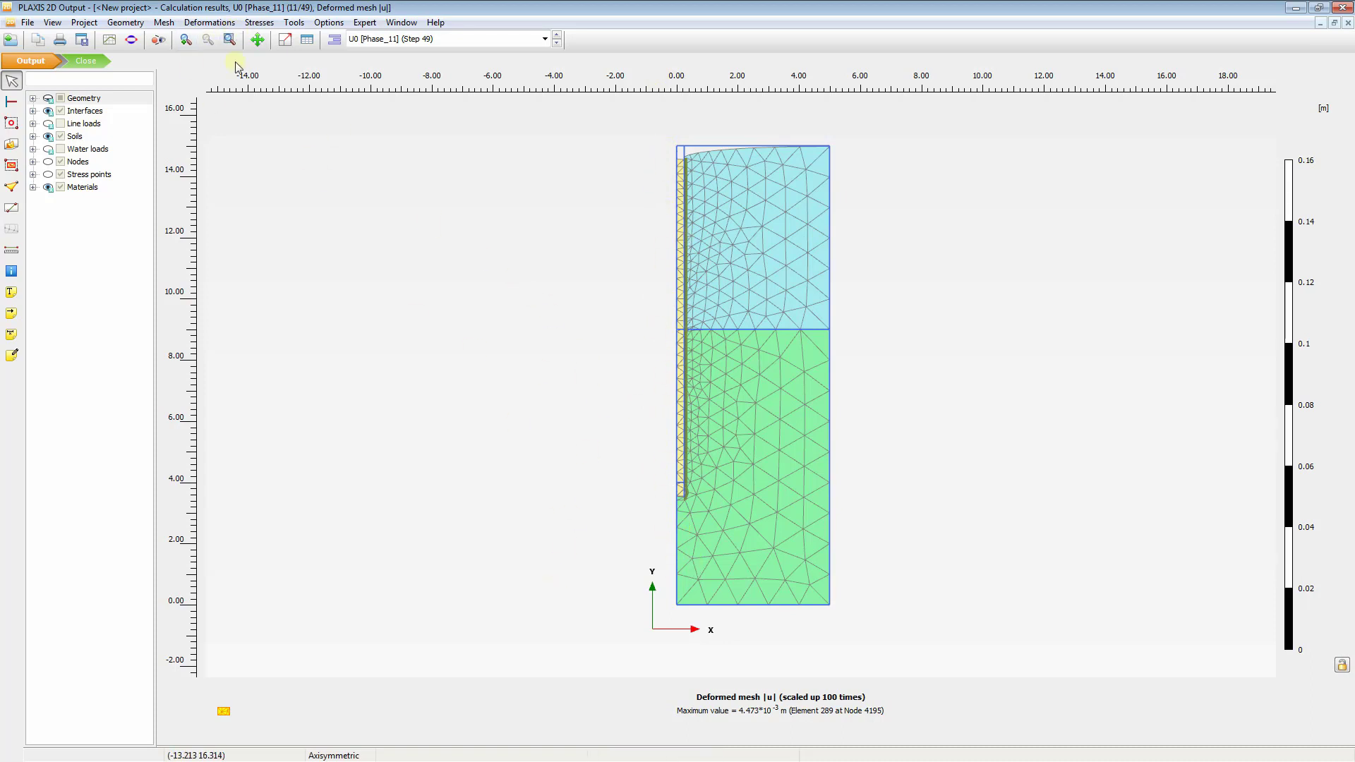
Display the total vertical displacements u y of phase U0, viewing them as contour lines and as shadings
{"action": "left_click", "coordinate": [204, 26]}
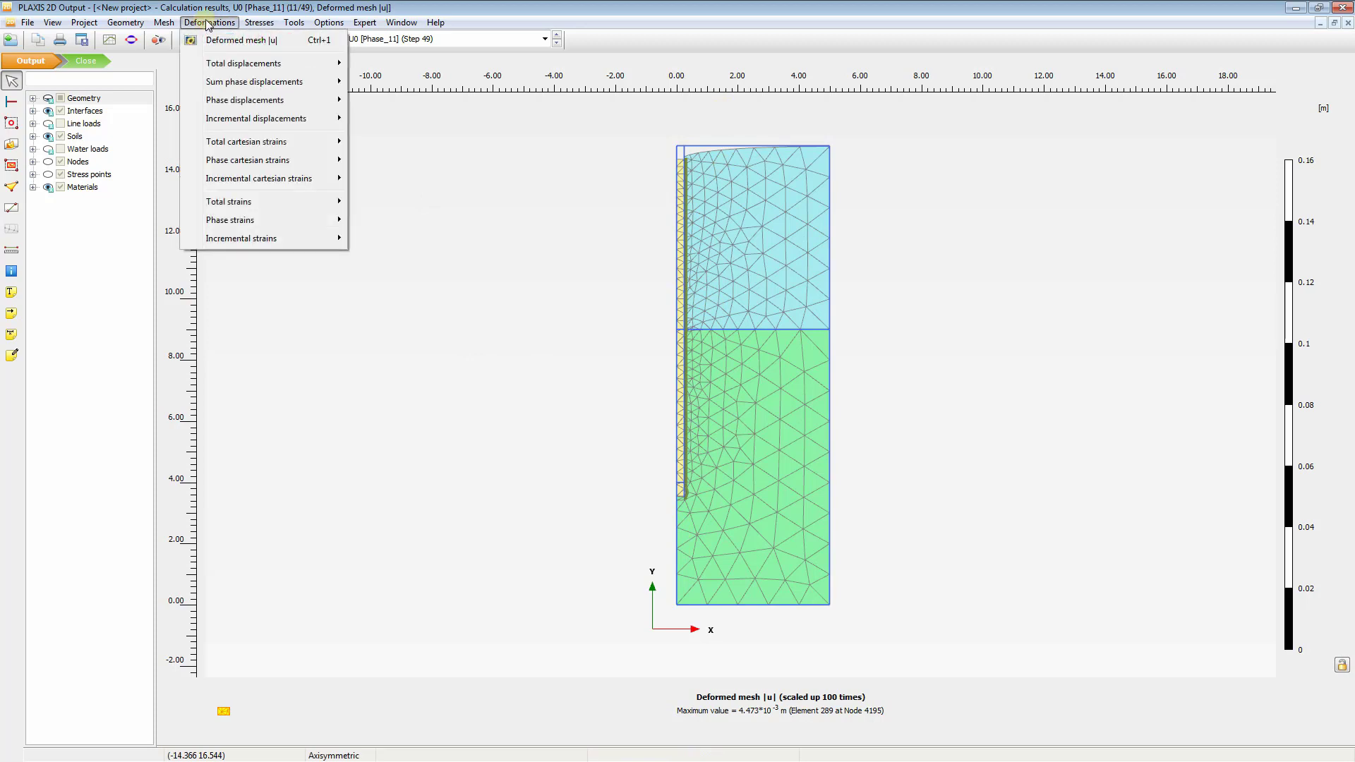
{"action": "mouse_move", "coordinate": [230, 65]}
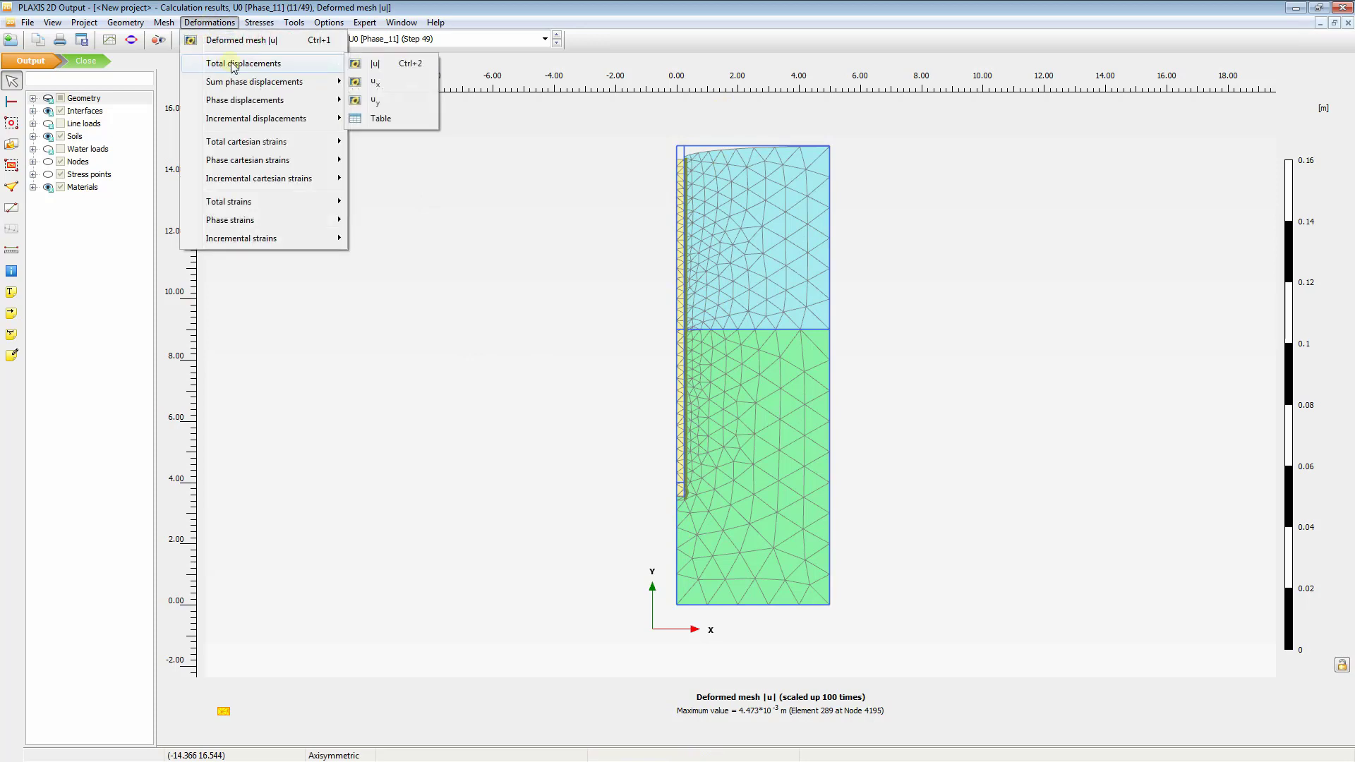
{"action": "left_click", "coordinate": [385, 101]}
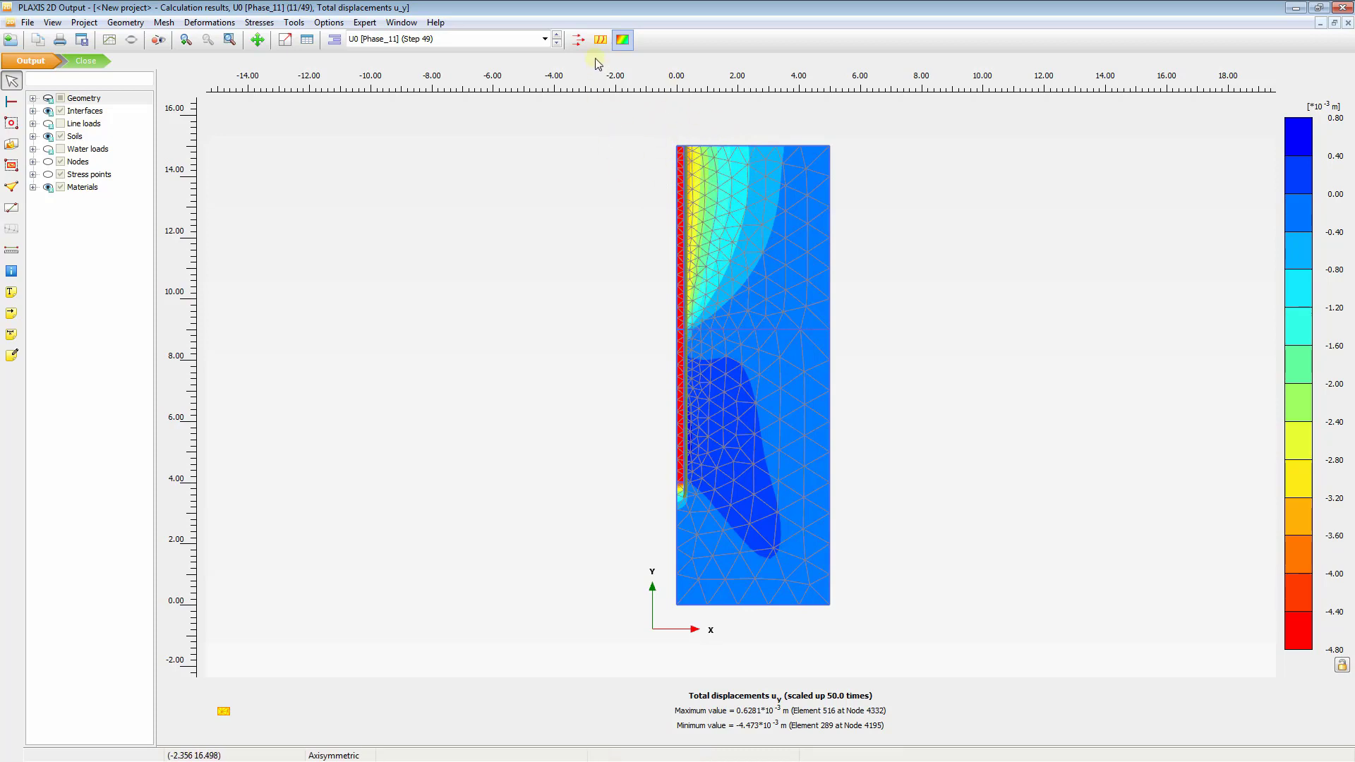
{"action": "left_click", "coordinate": [600, 38]}
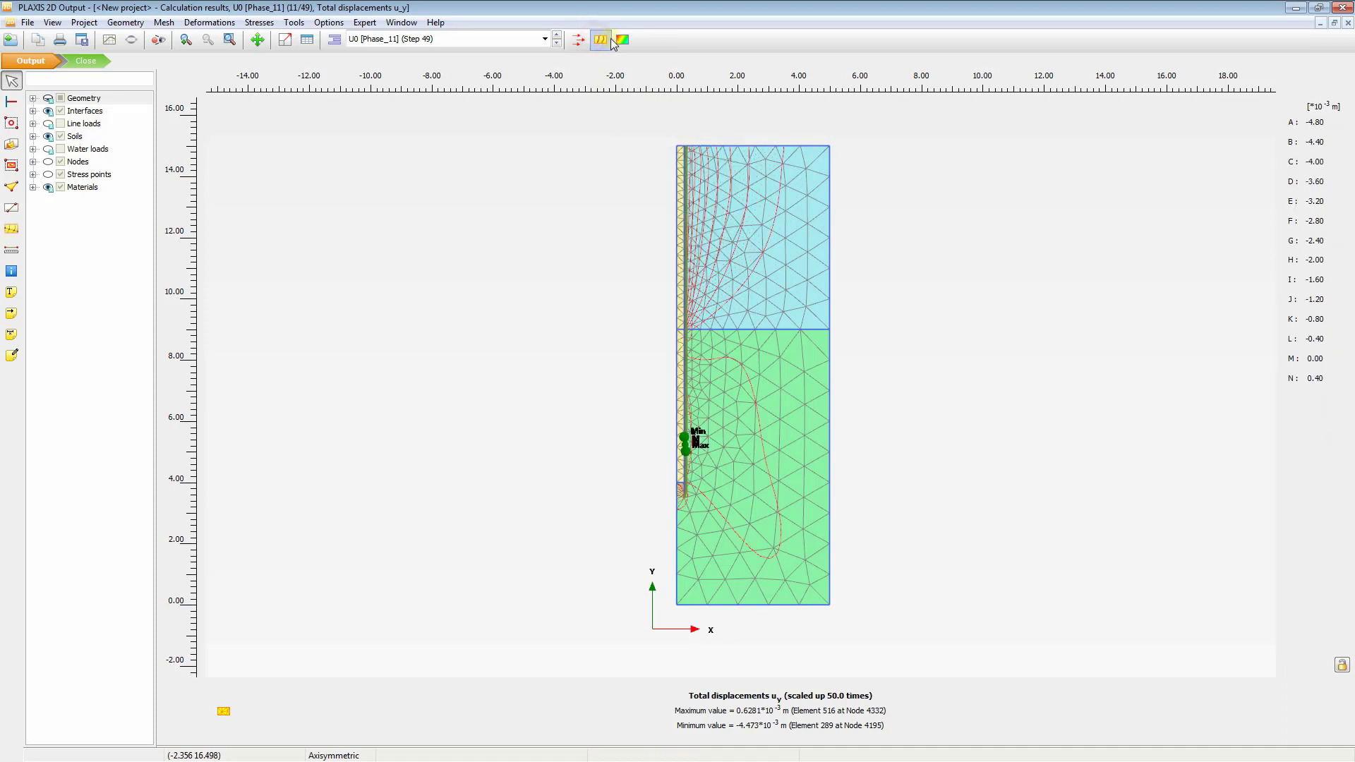
{"action": "left_click", "coordinate": [618, 39]}
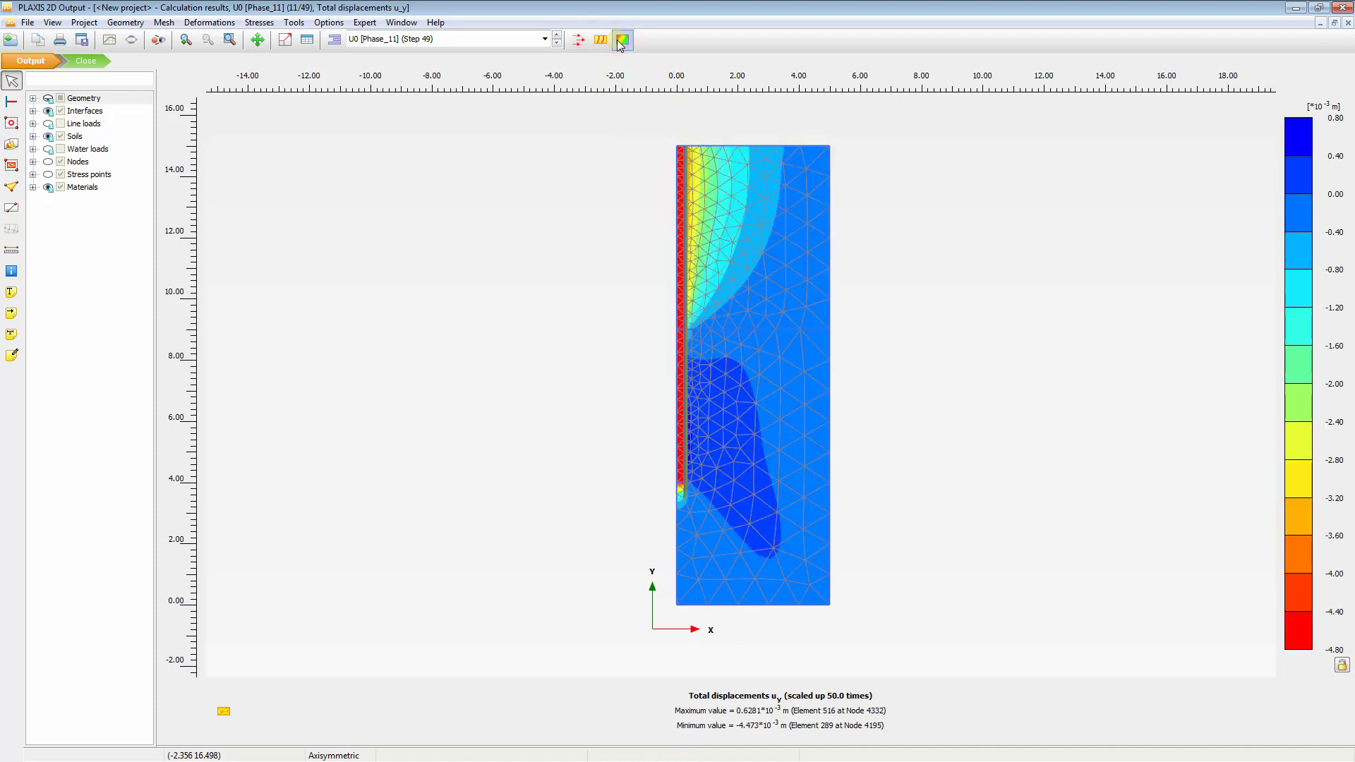
Display the total vertical displacements u y for phase L0
{"action": "left_click", "coordinate": [514, 37]}
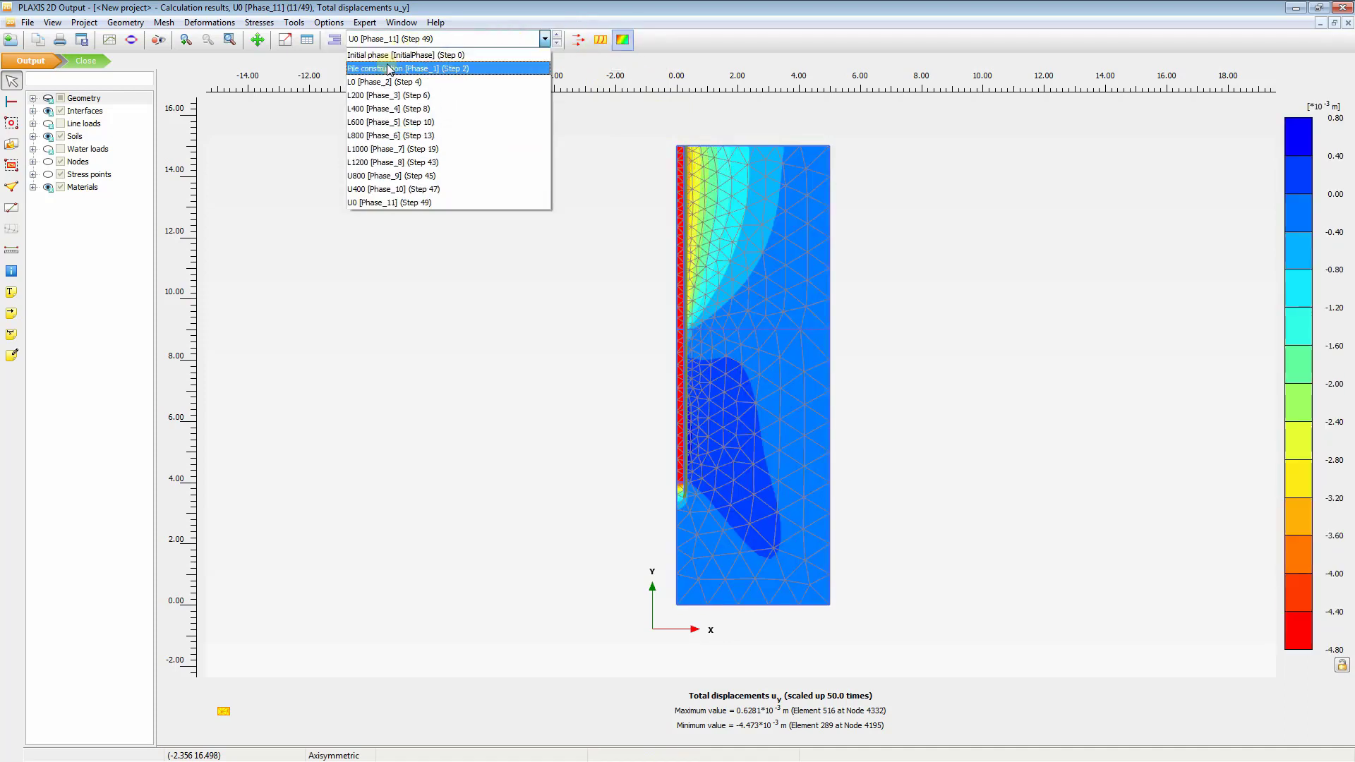
{"action": "left_click", "coordinate": [432, 82]}
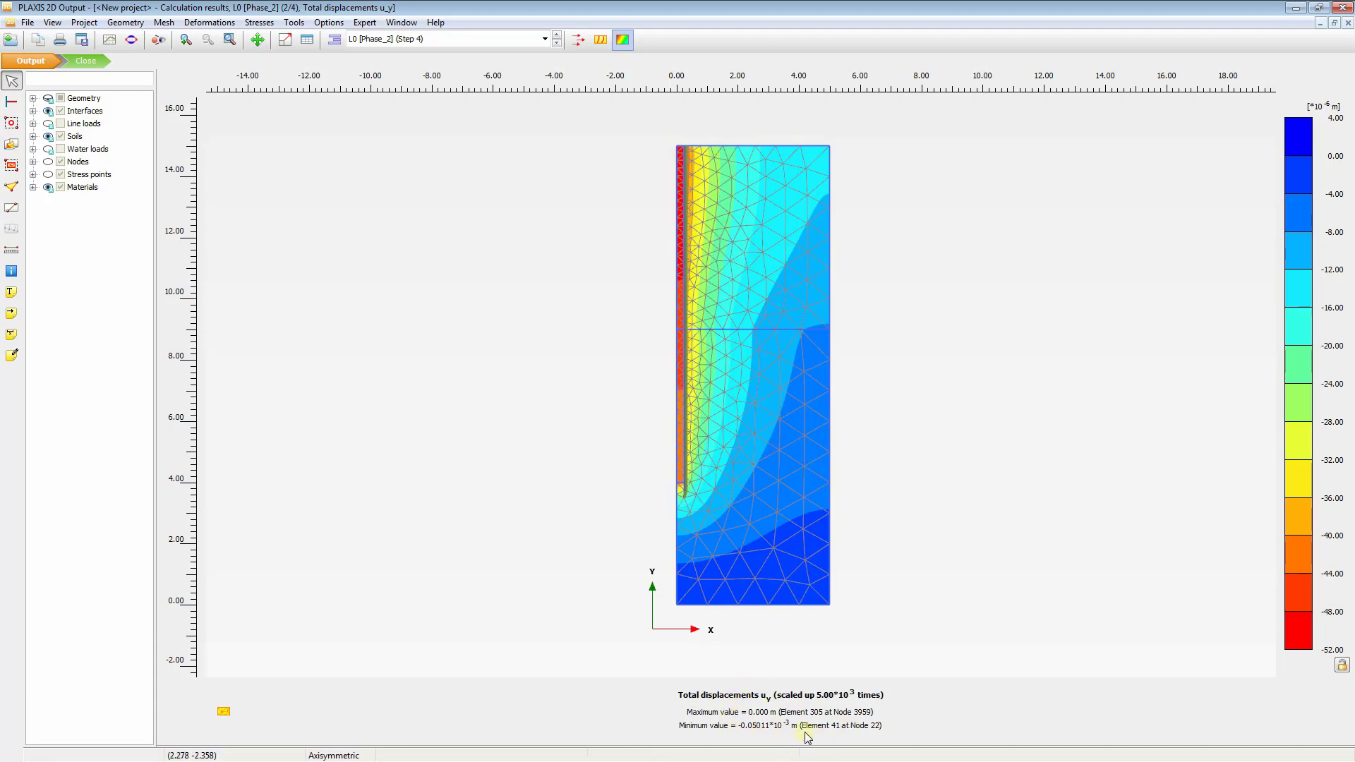
Close the results window and review the Pile construction phase in staged construction
{"action": "left_click", "coordinate": [1341, 7]}
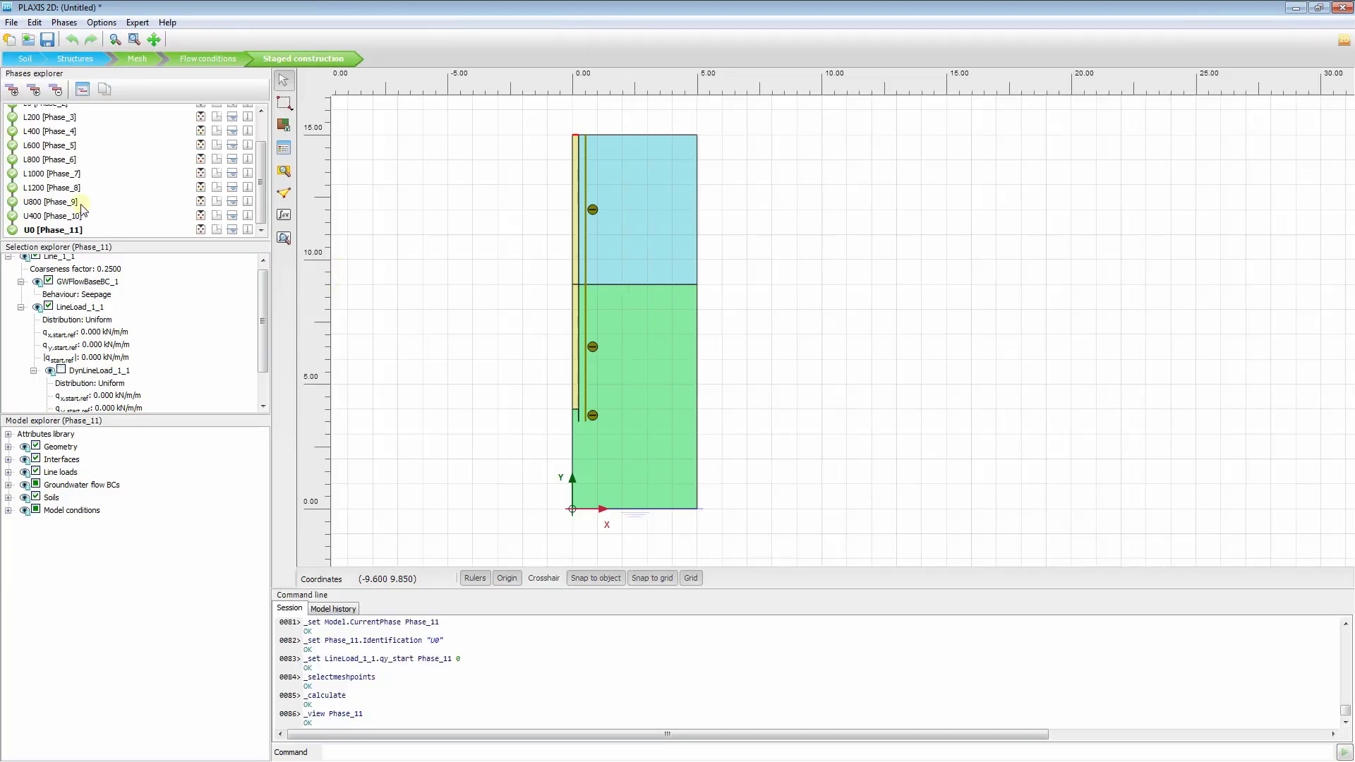
{"action": "left_click", "coordinate": [41, 145]}
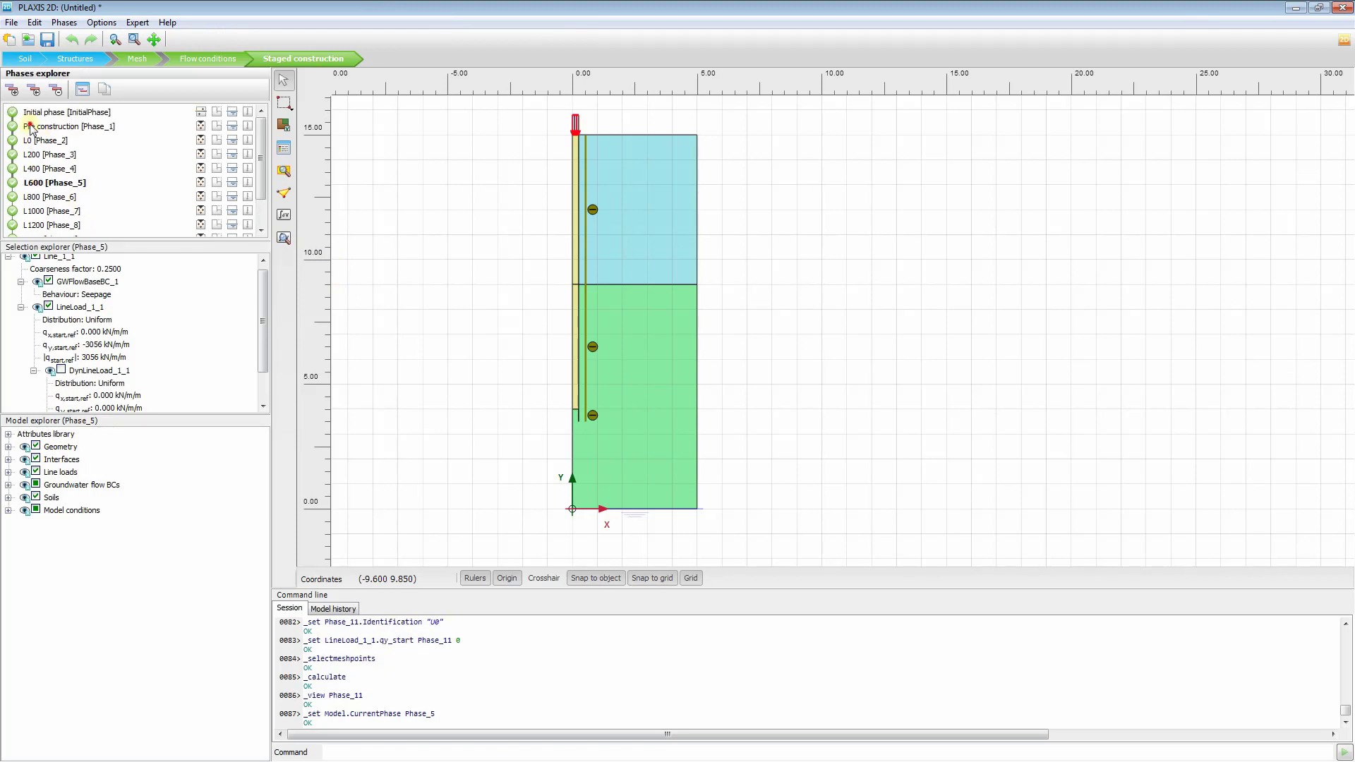
{"action": "left_click", "coordinate": [31, 128]}
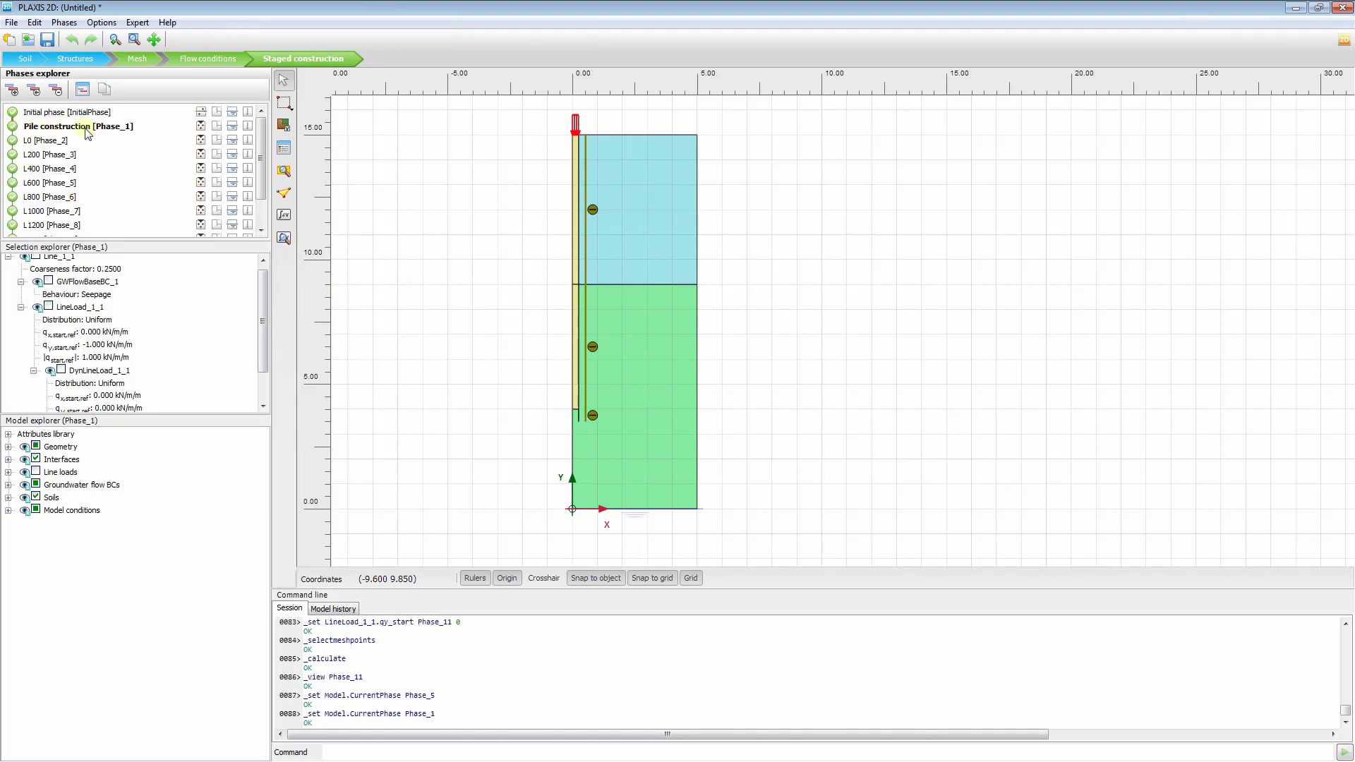
{"action": "left_click", "coordinate": [429, 140]}
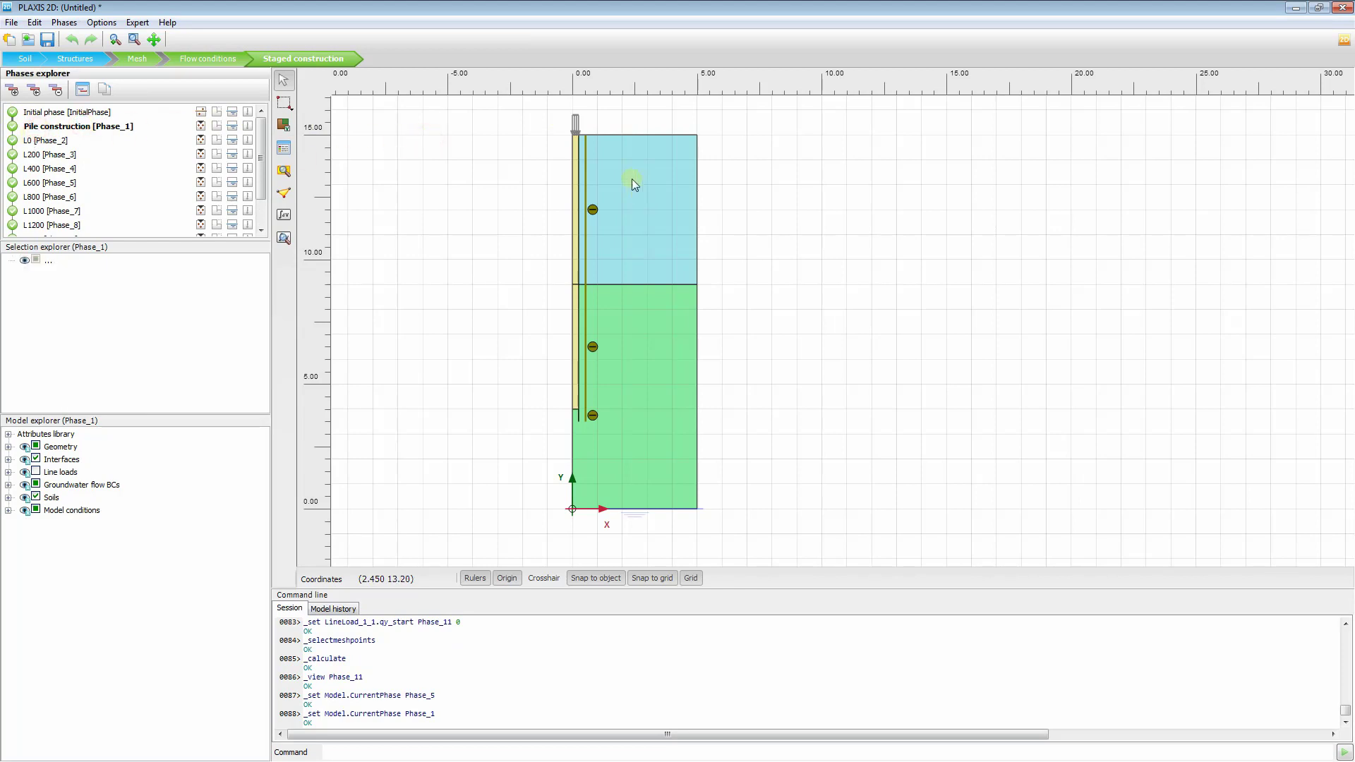
Enable Reset displacements to zero in the deformation control parameters of phase L0
{"action": "left_click", "coordinate": [34, 140]}
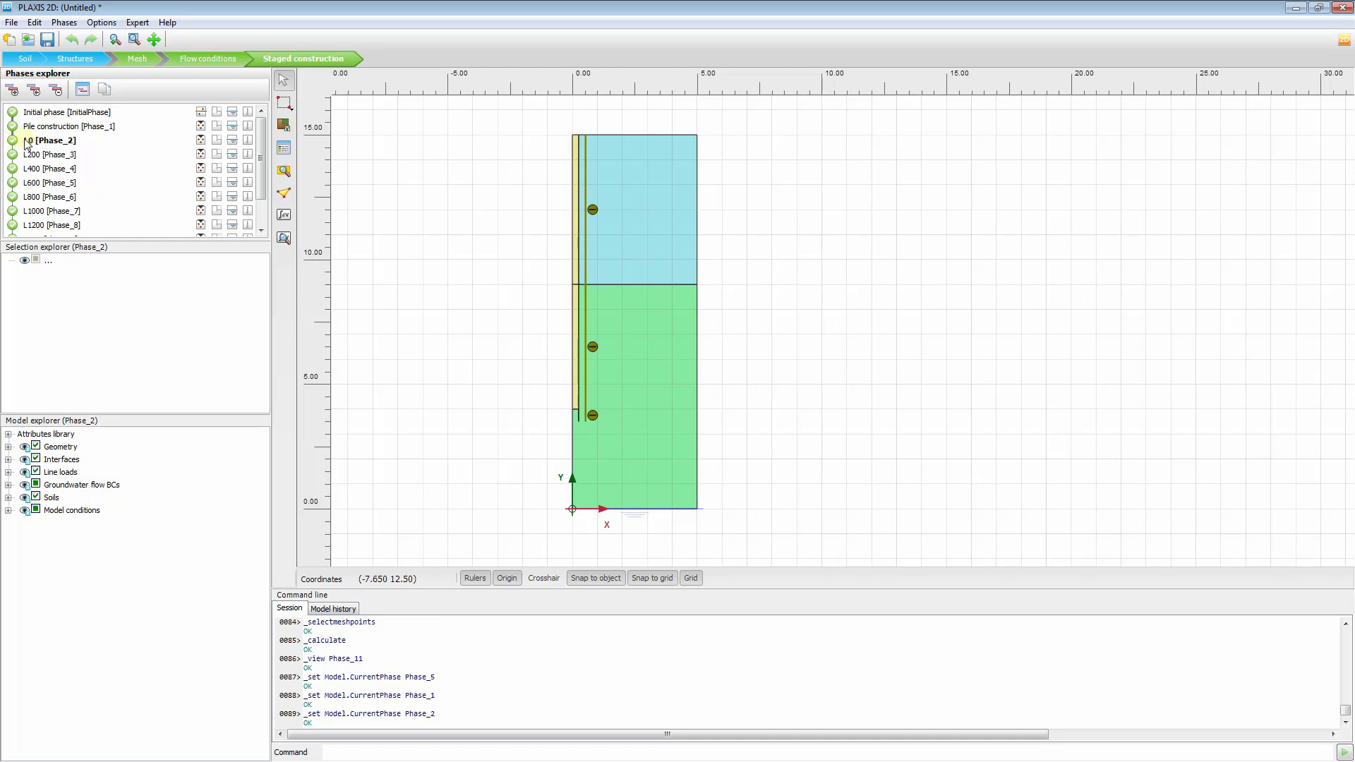
{"action": "double_click", "coordinate": [38, 140]}
{"action": "scroll", "coordinate": [734, 289], "scroll_direction": "down", "scroll_amount": 2}
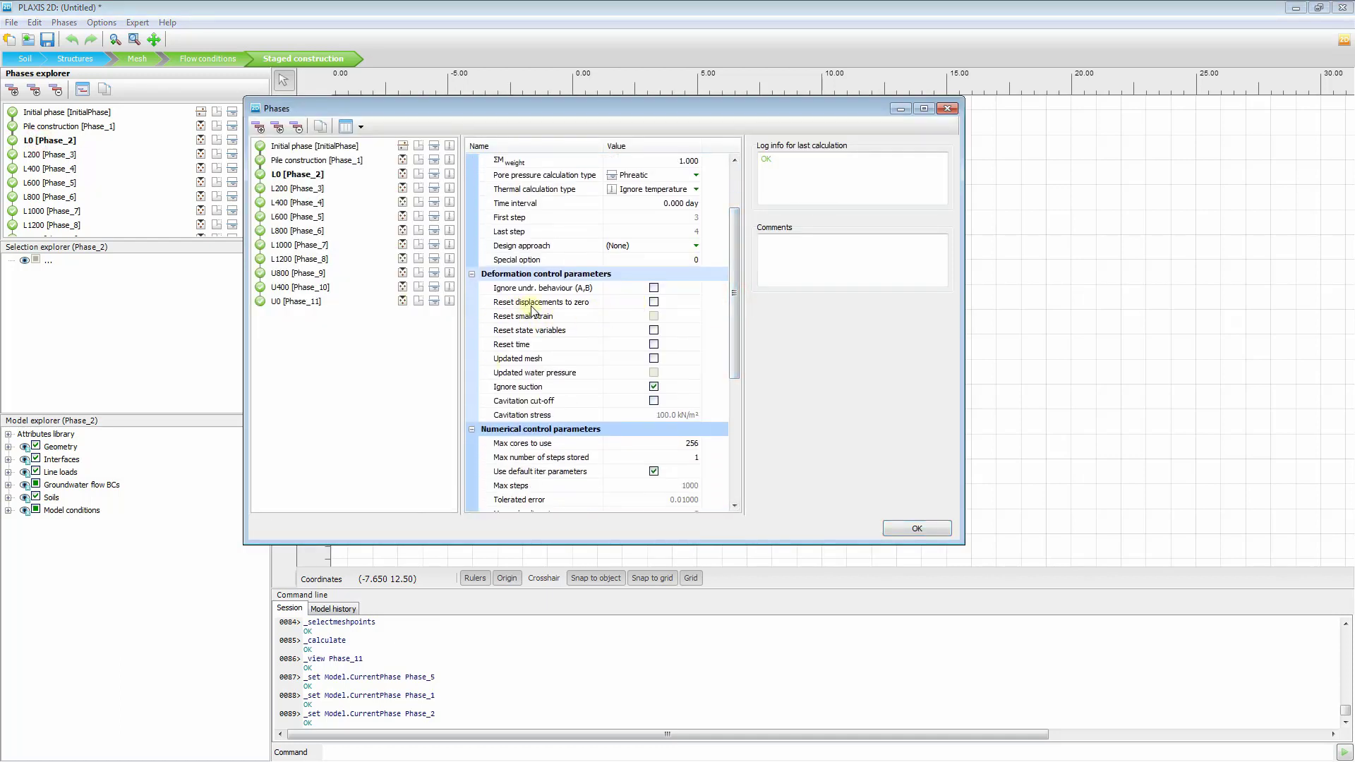
{"action": "left_click", "coordinate": [654, 303]}
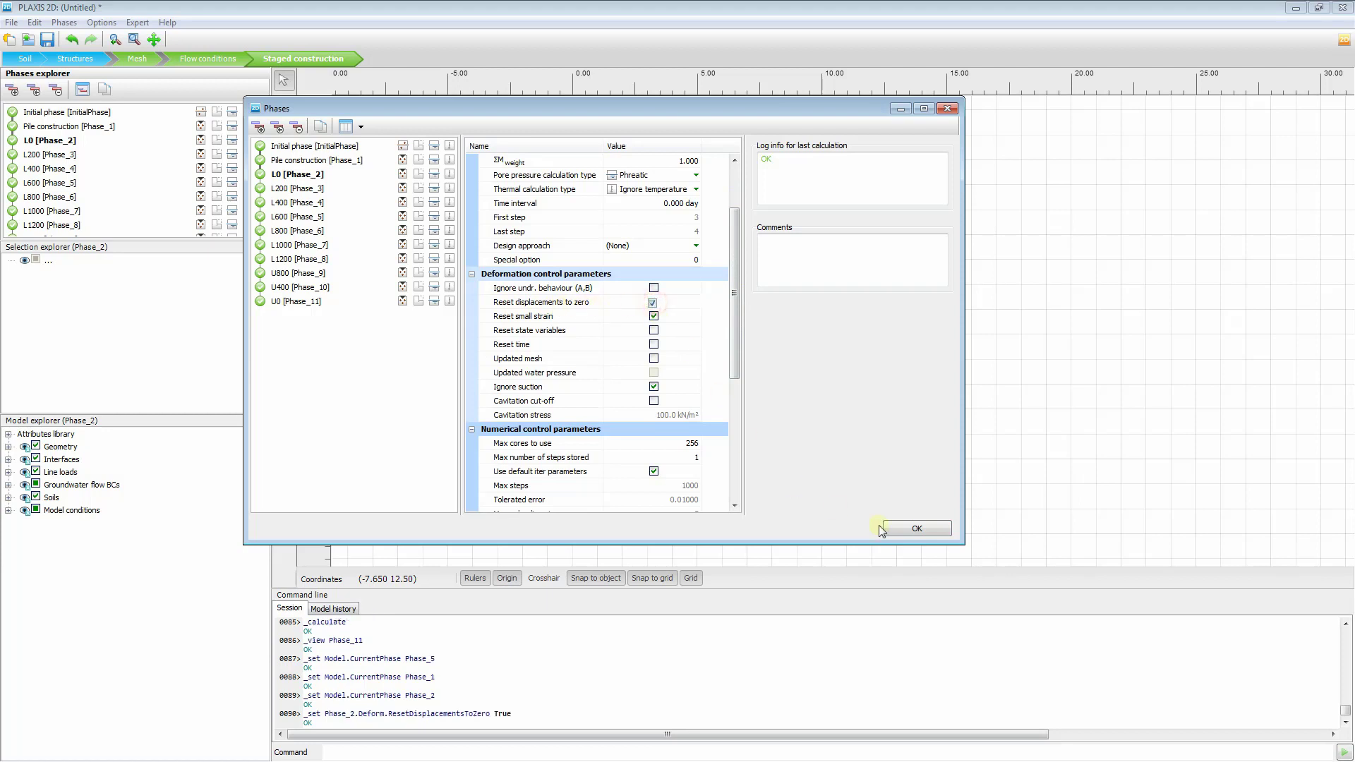
{"action": "left_click", "coordinate": [917, 529]}
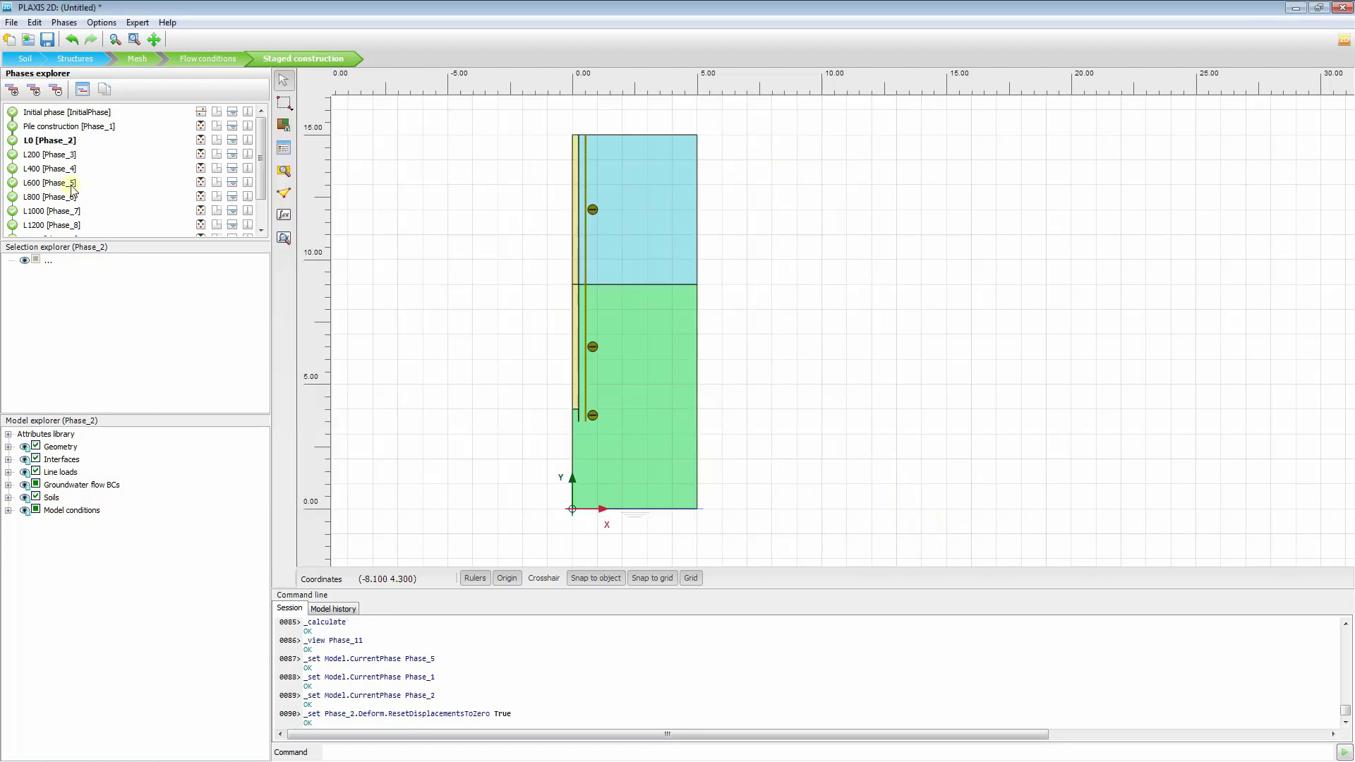
Mark all loading and unloading phases from L0 through U0 for calculation
{"action": "left_click", "coordinate": [17, 144]}
{"action": "double_click", "coordinate": [17, 144]}
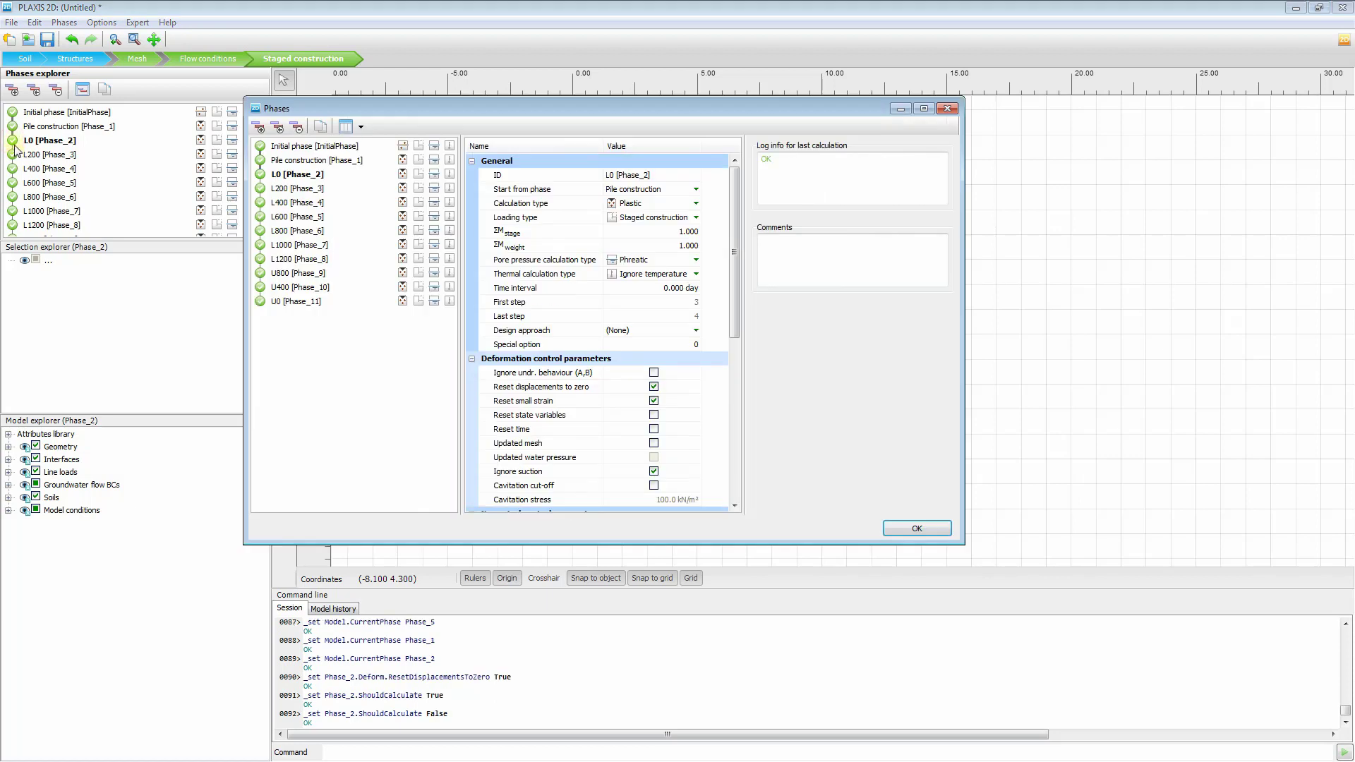
{"action": "left_click", "coordinate": [948, 108]}
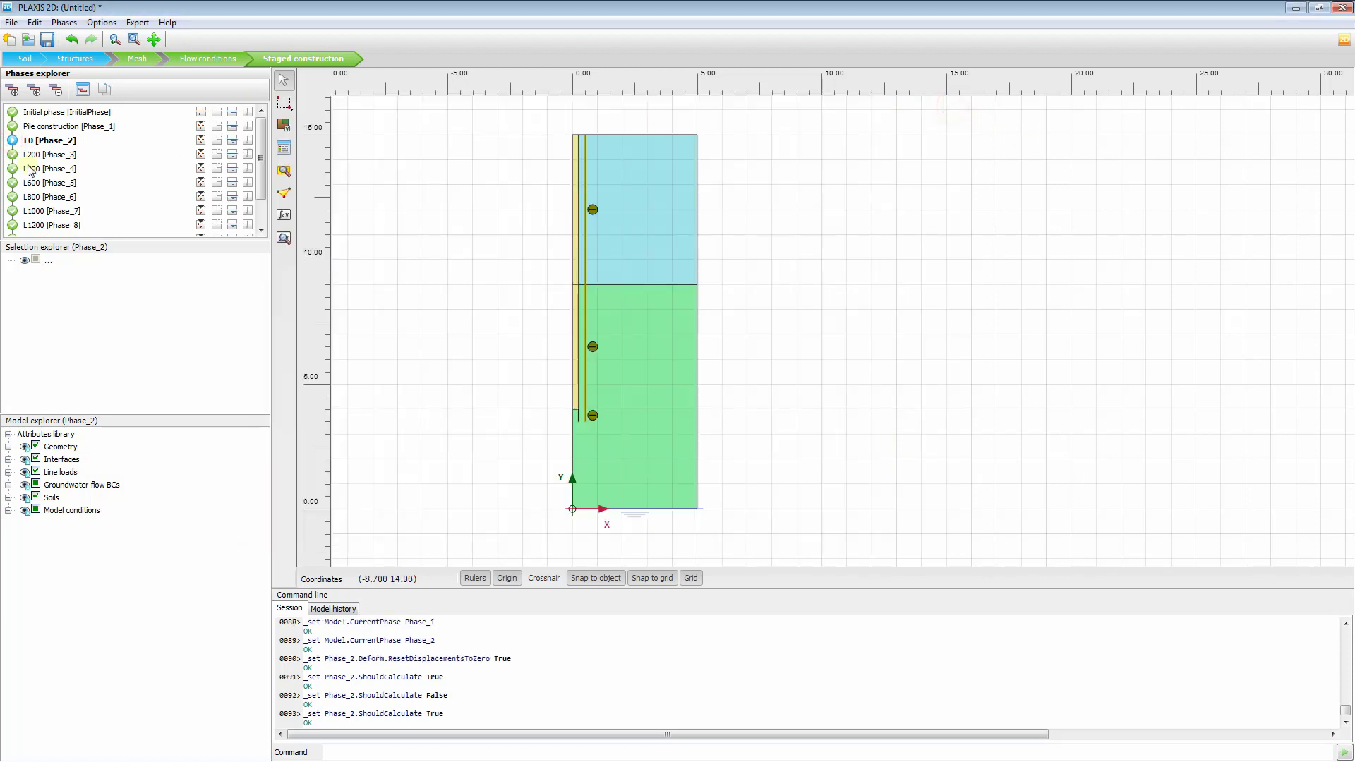
{"action": "left_click", "coordinate": [13, 154]}
{"action": "left_click", "coordinate": [13, 168]}
{"action": "left_click", "coordinate": [13, 183]}
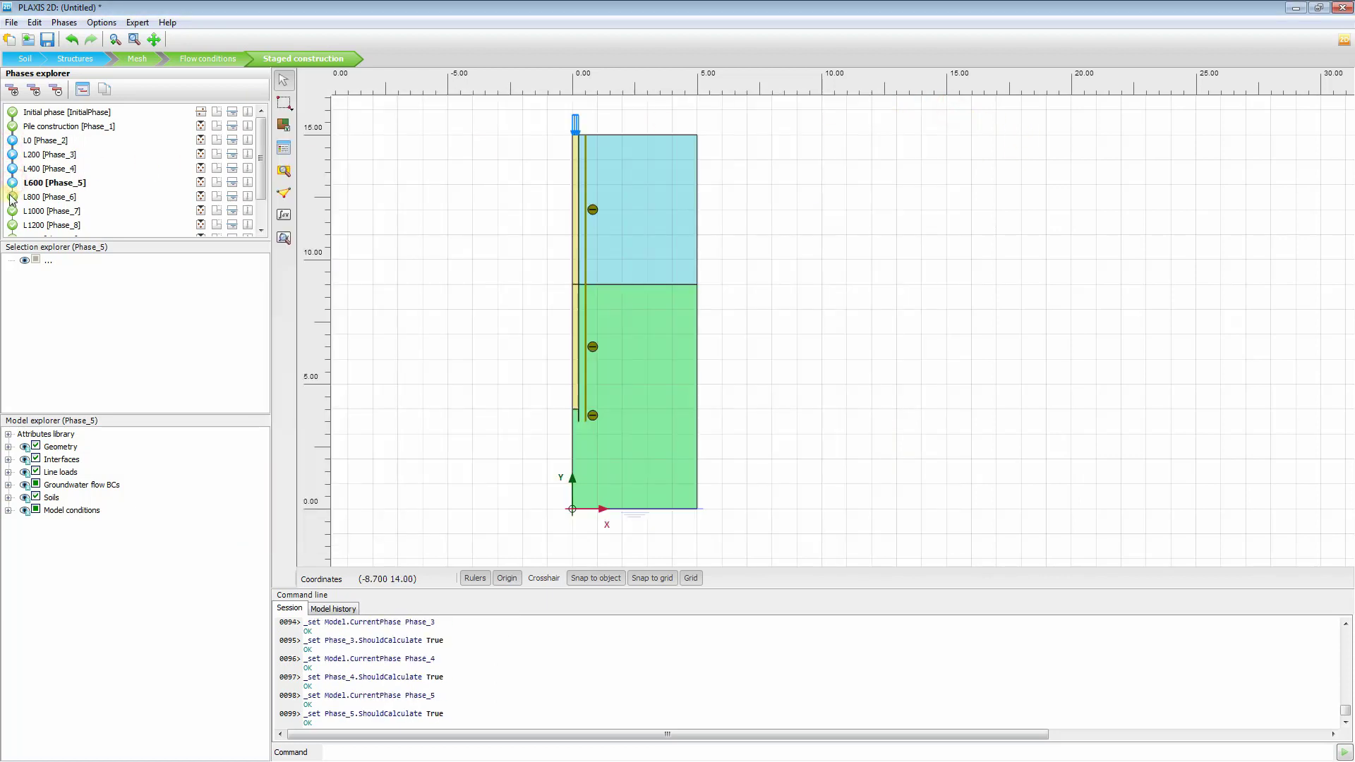
{"action": "left_click", "coordinate": [13, 197]}
{"action": "scroll", "coordinate": [21, 208], "scroll_direction": "down", "scroll_amount": 1}
{"action": "left_click", "coordinate": [13, 174]}
{"action": "left_click", "coordinate": [13, 187]}
{"action": "left_click", "coordinate": [13, 201]}
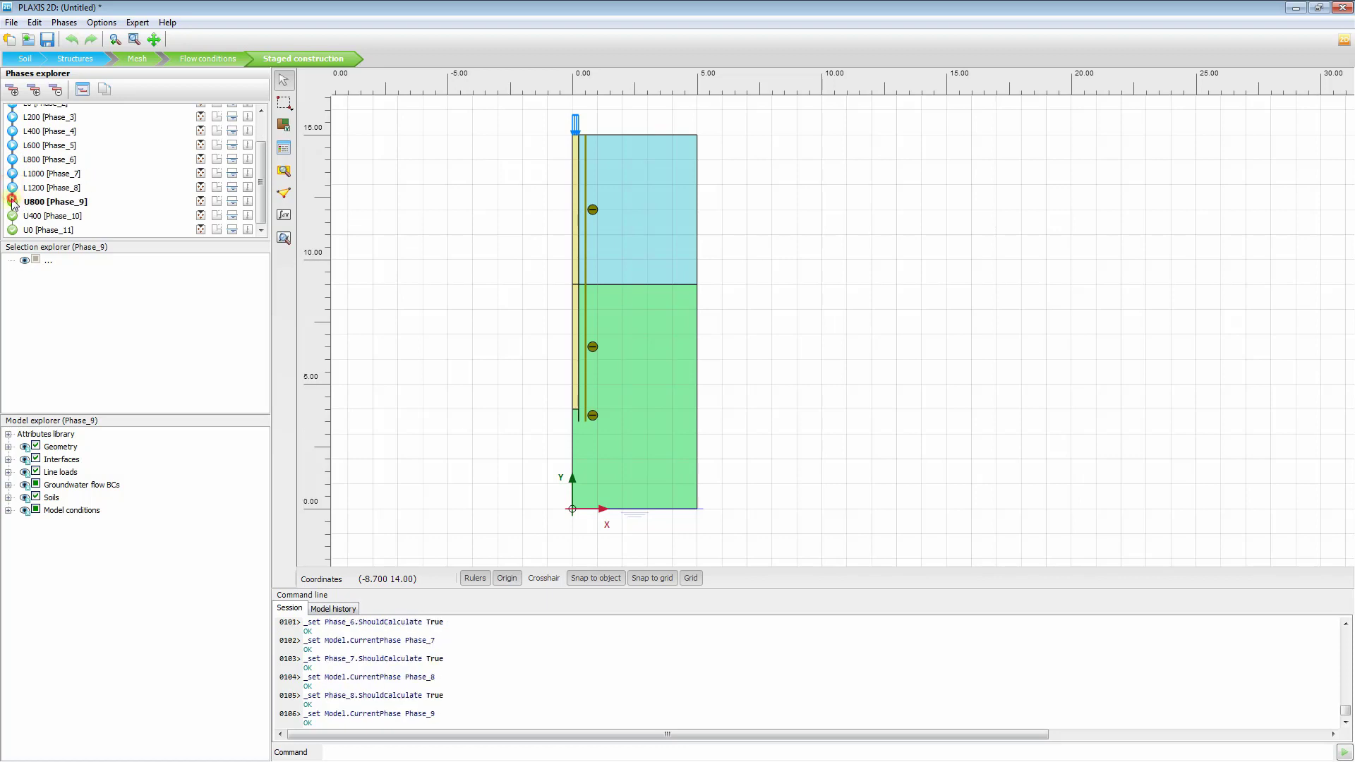
{"action": "left_click", "coordinate": [12, 215]}
{"action": "left_click", "coordinate": [13, 229]}
{"action": "scroll", "coordinate": [43, 212], "scroll_direction": "up", "scroll_amount": 1}
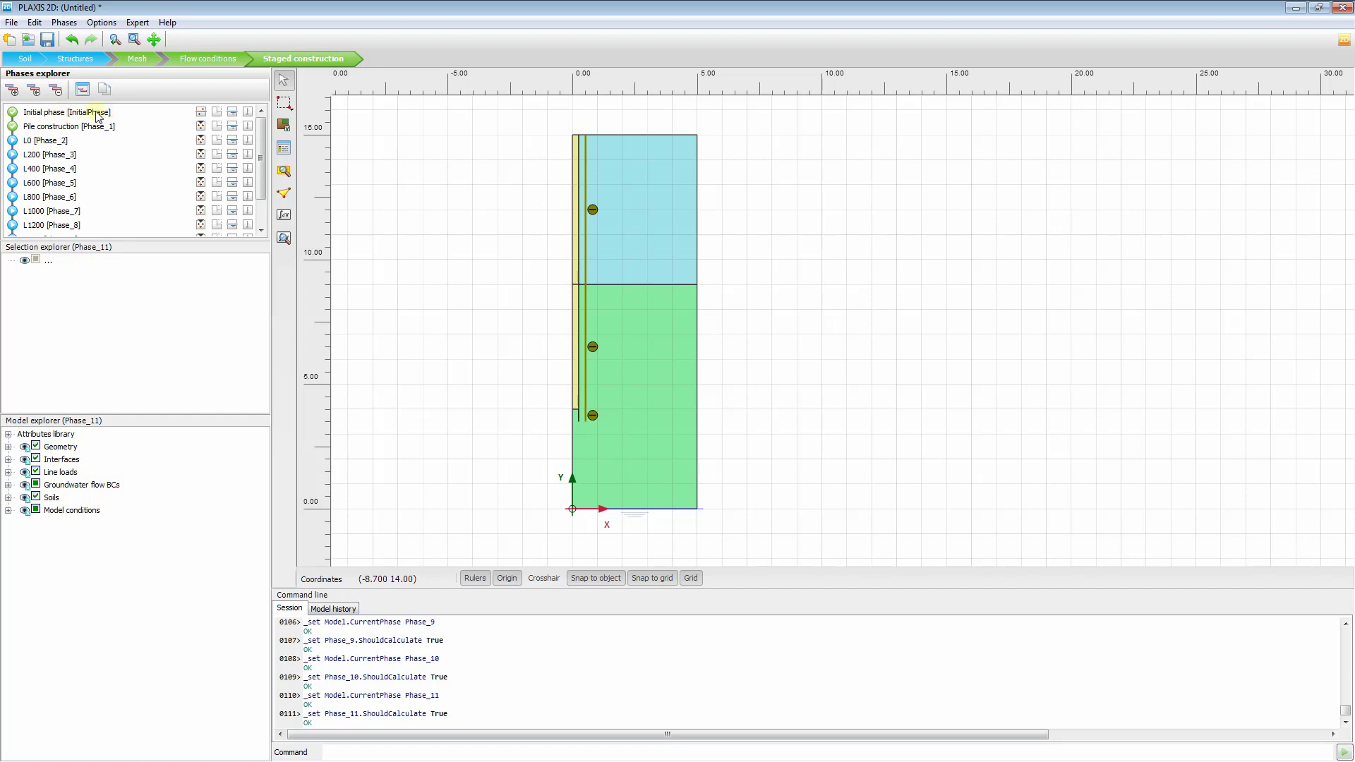
Review the displacement reset setting of phase L0 and compare the phase with Pile construction
{"action": "double_click", "coordinate": [56, 141]}
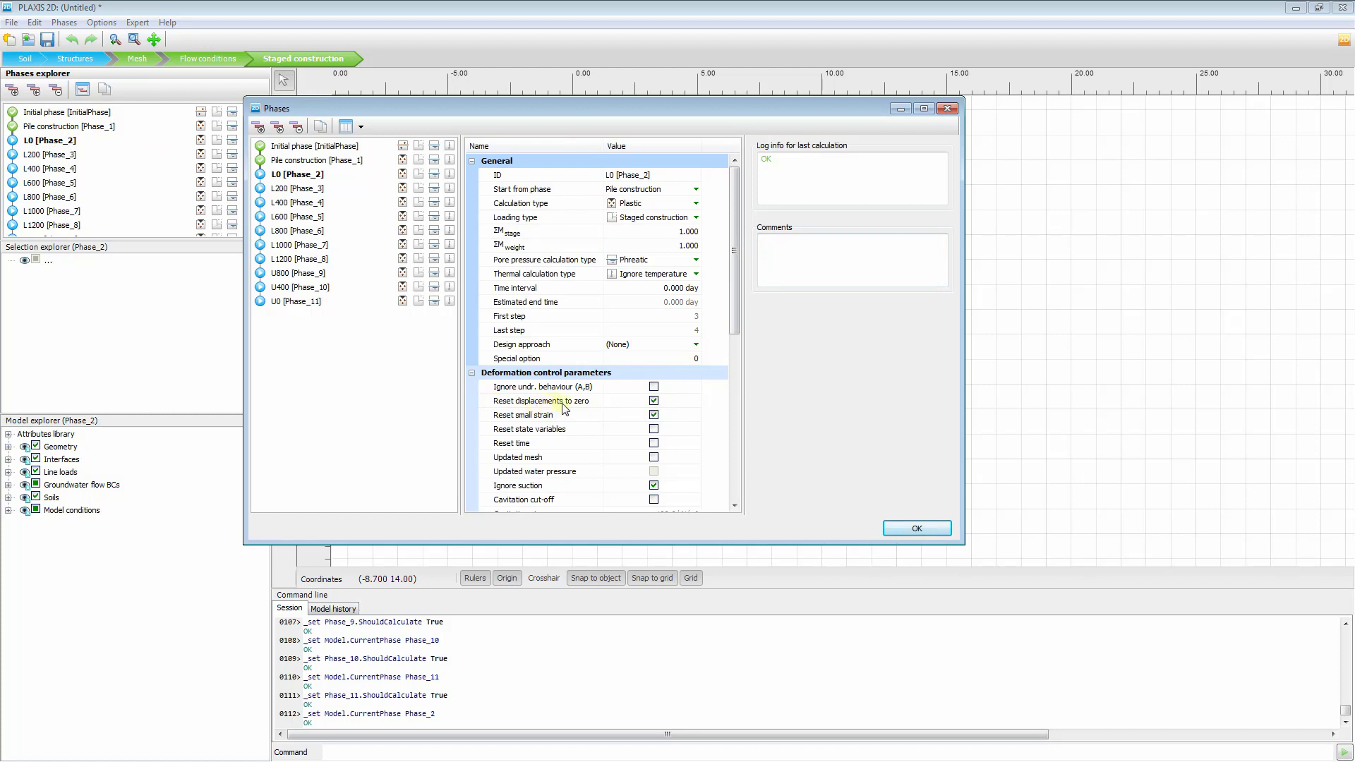
{"action": "left_click", "coordinate": [917, 528]}
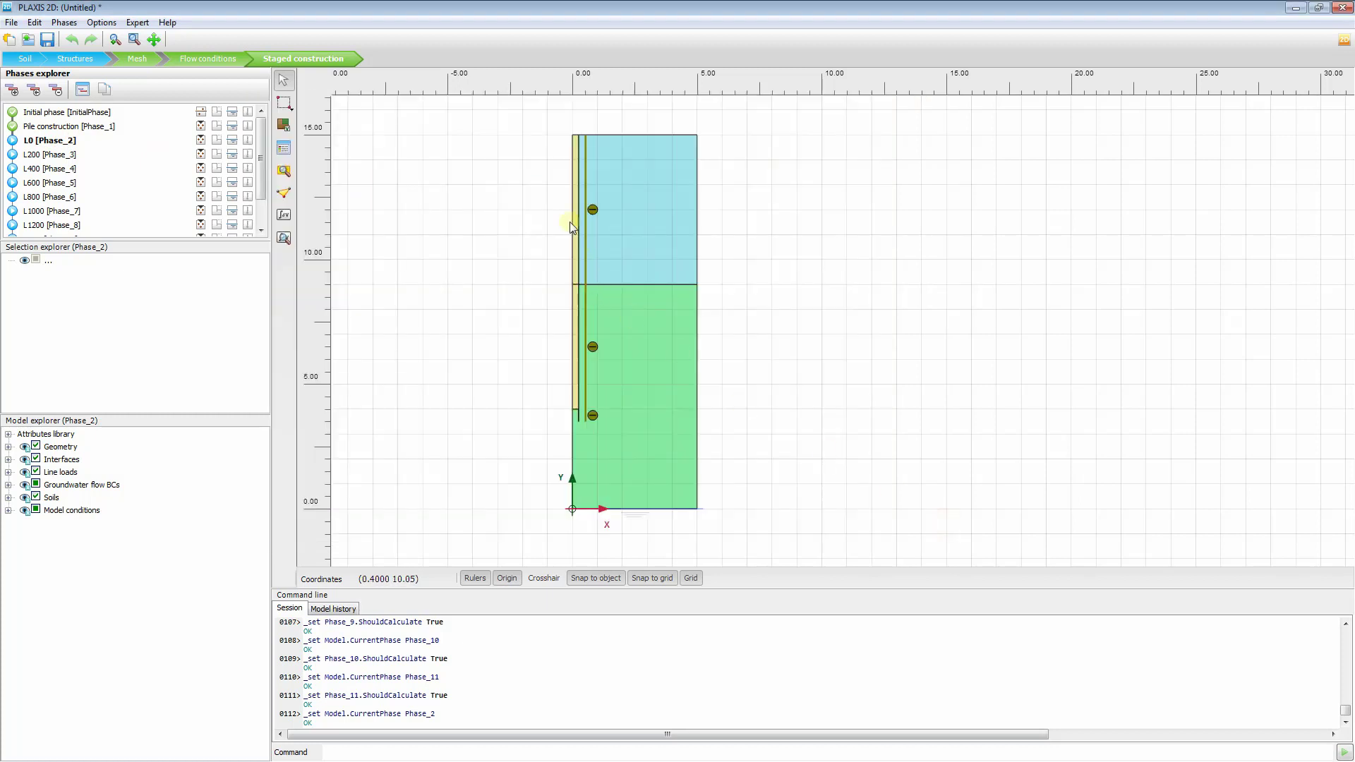
{"action": "left_click", "coordinate": [81, 127]}
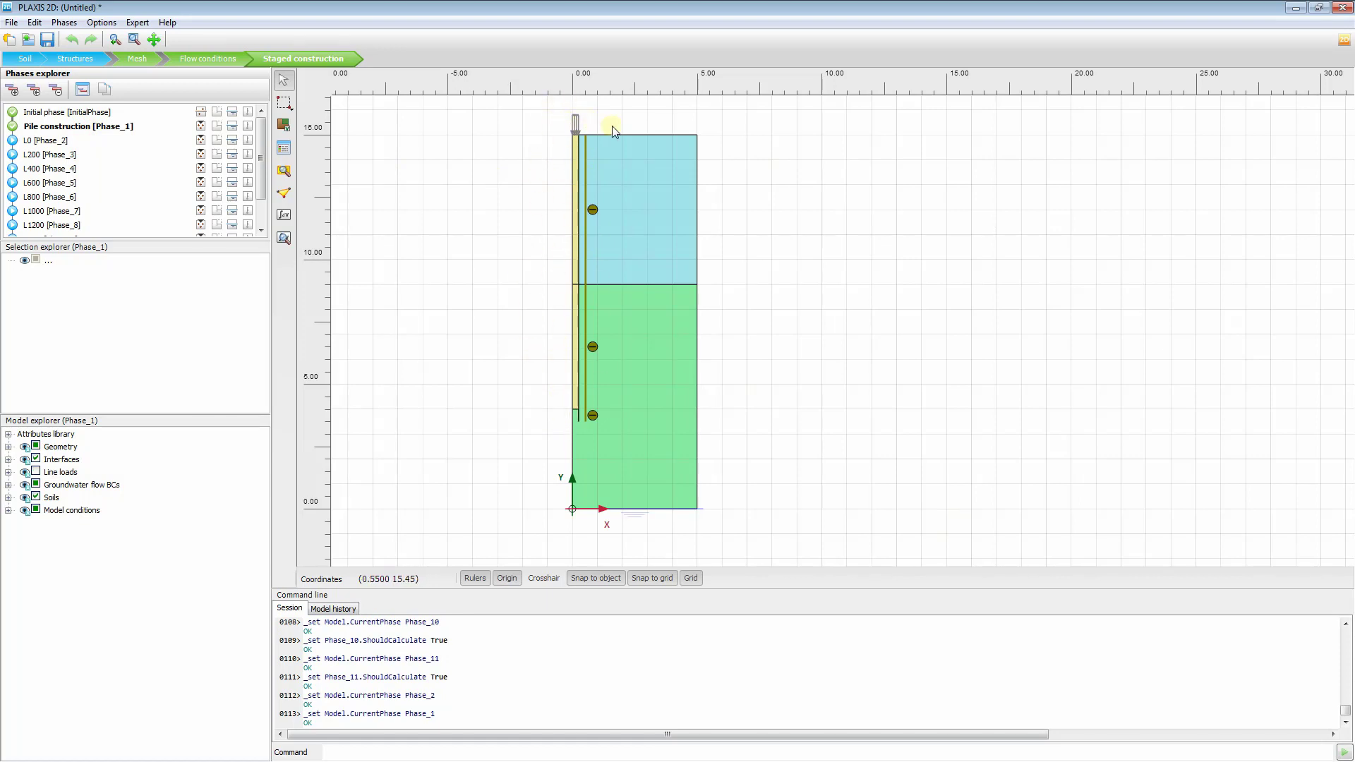
{"action": "double_click", "coordinate": [42, 141]}
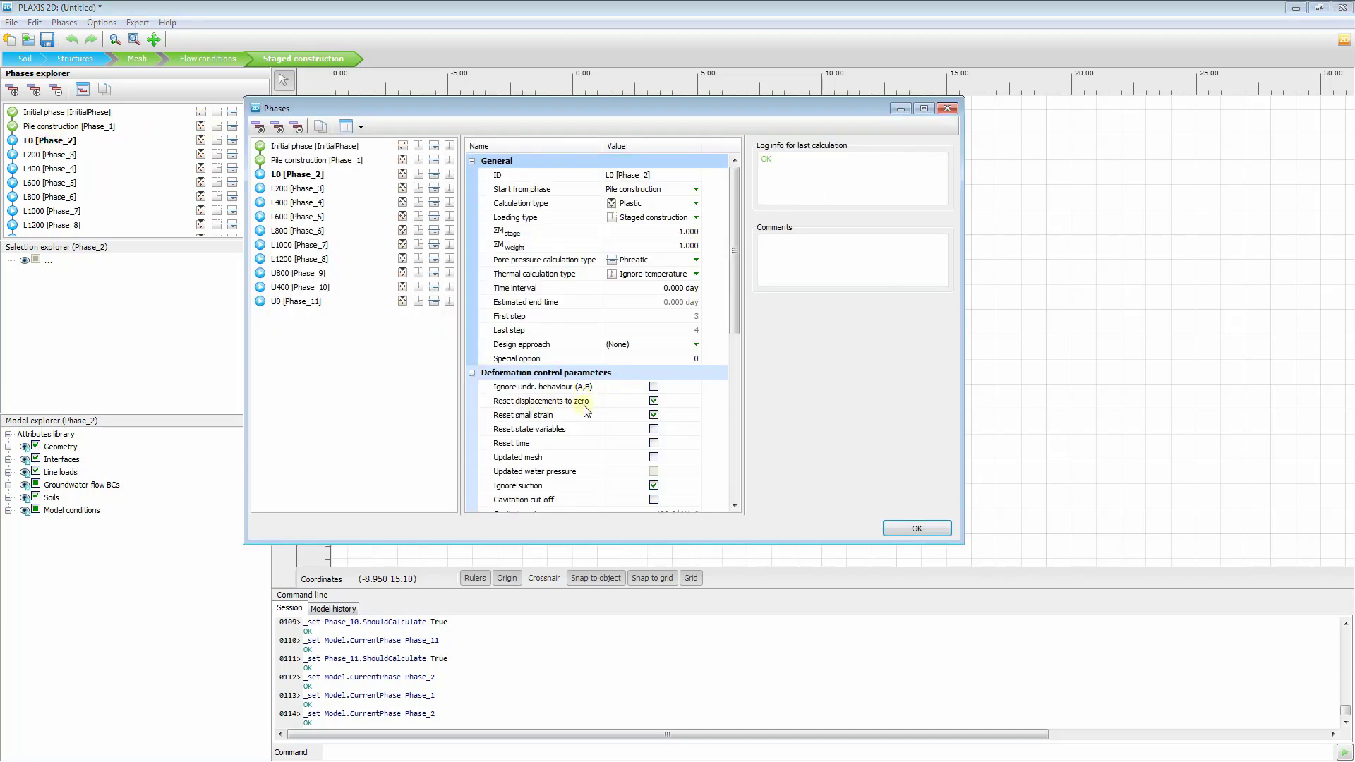
{"action": "left_click", "coordinate": [940, 532]}
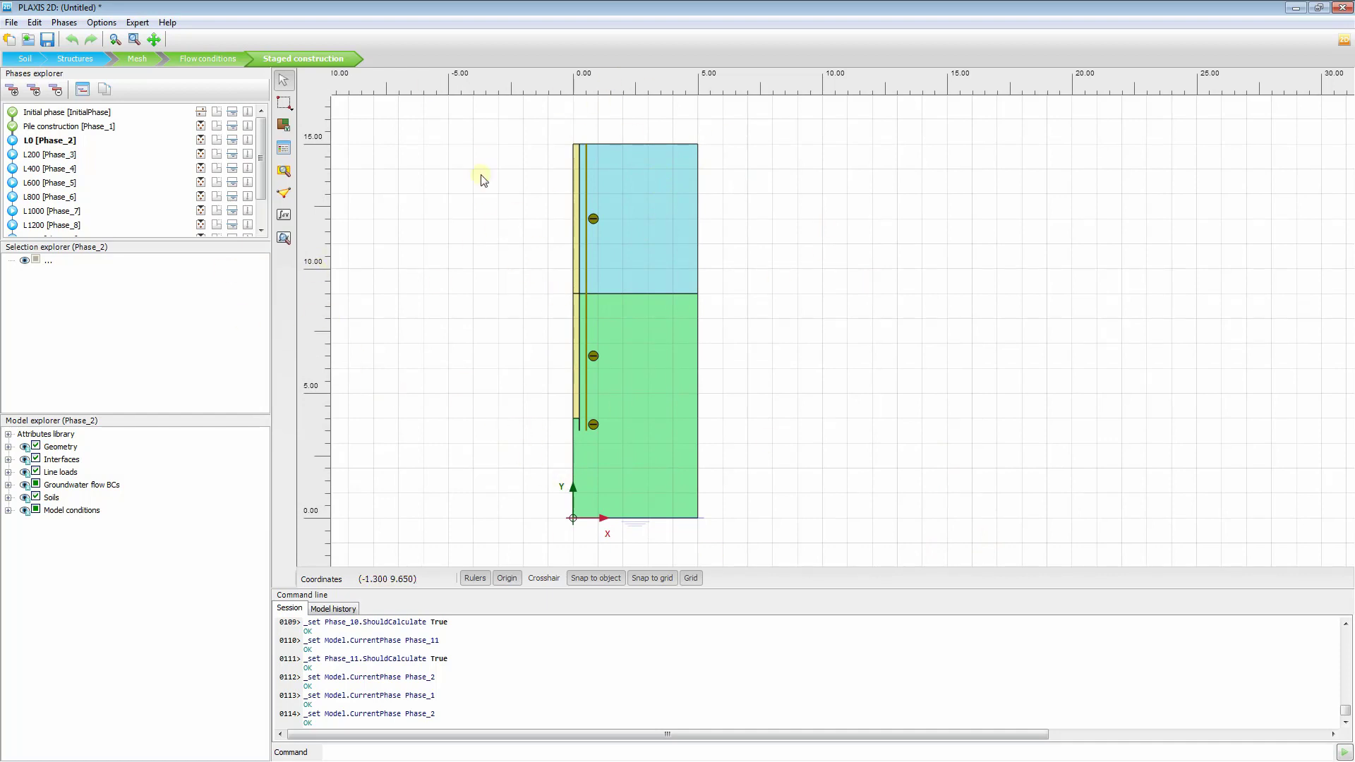
Recalculate the marked phases and enlarge the phase list to show every phase
{"action": "left_click", "coordinate": [286, 215]}
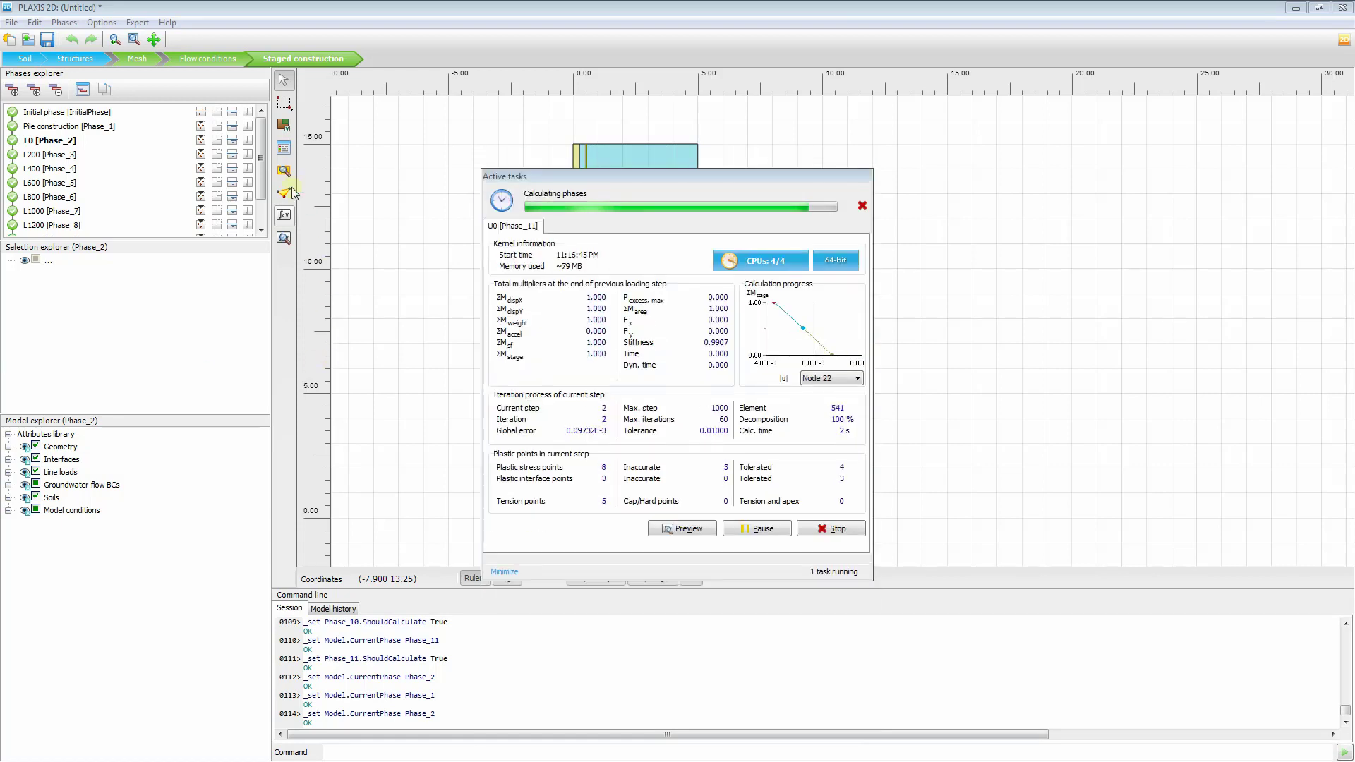
{"action": "left_click_drag", "start_coordinate": [263, 150], "coordinate": [270, 191]}
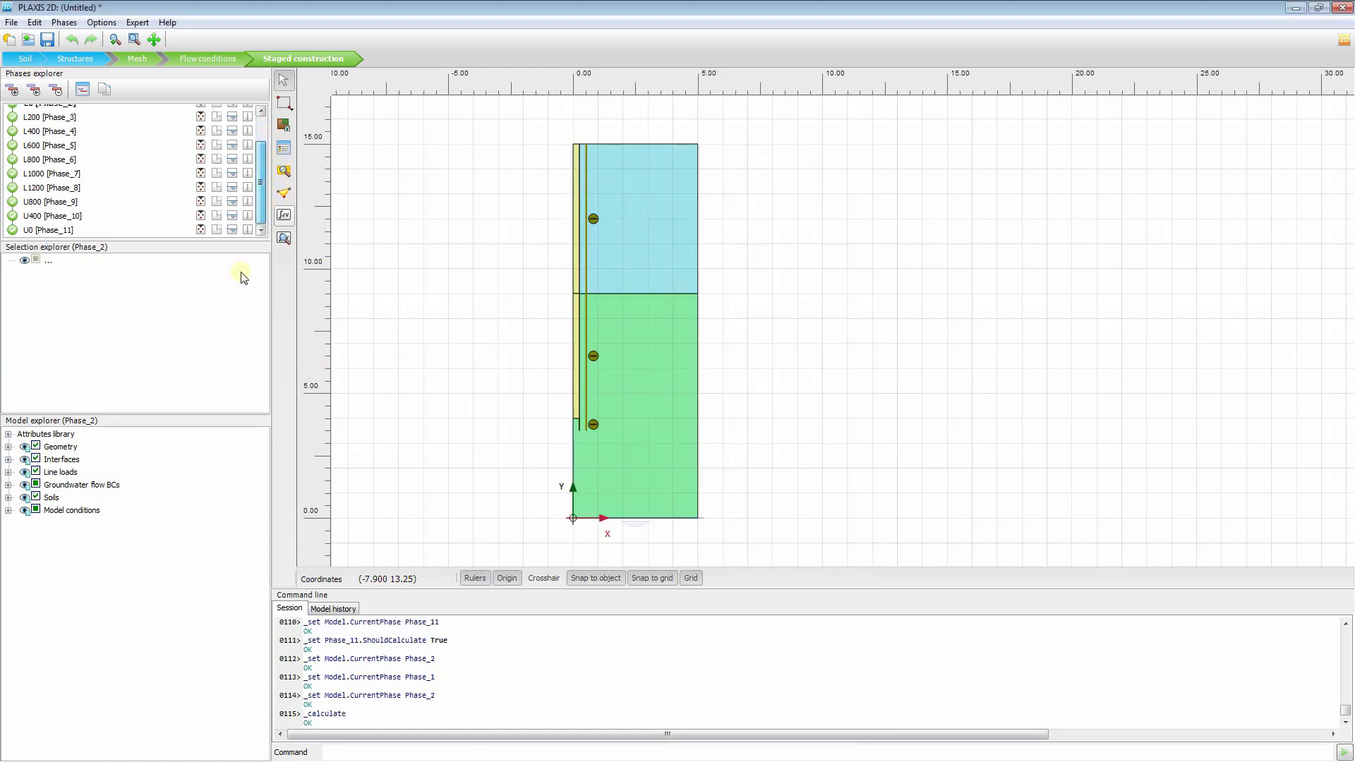
{"action": "left_click_drag", "start_coordinate": [138, 241], "coordinate": [160, 414]}
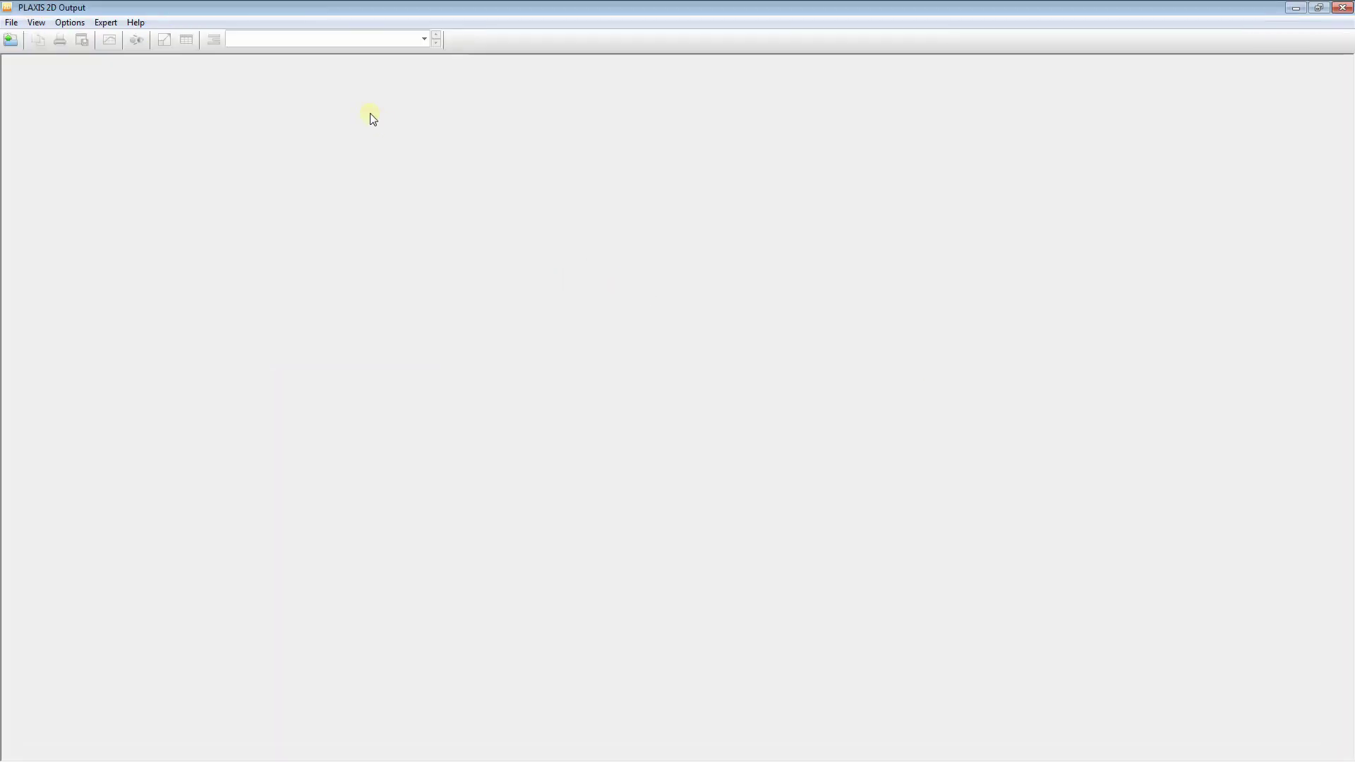
View the results of phase L0 with an enlarged plot area and display the total vertical displacements u y
{"action": "left_click", "coordinate": [418, 199]}
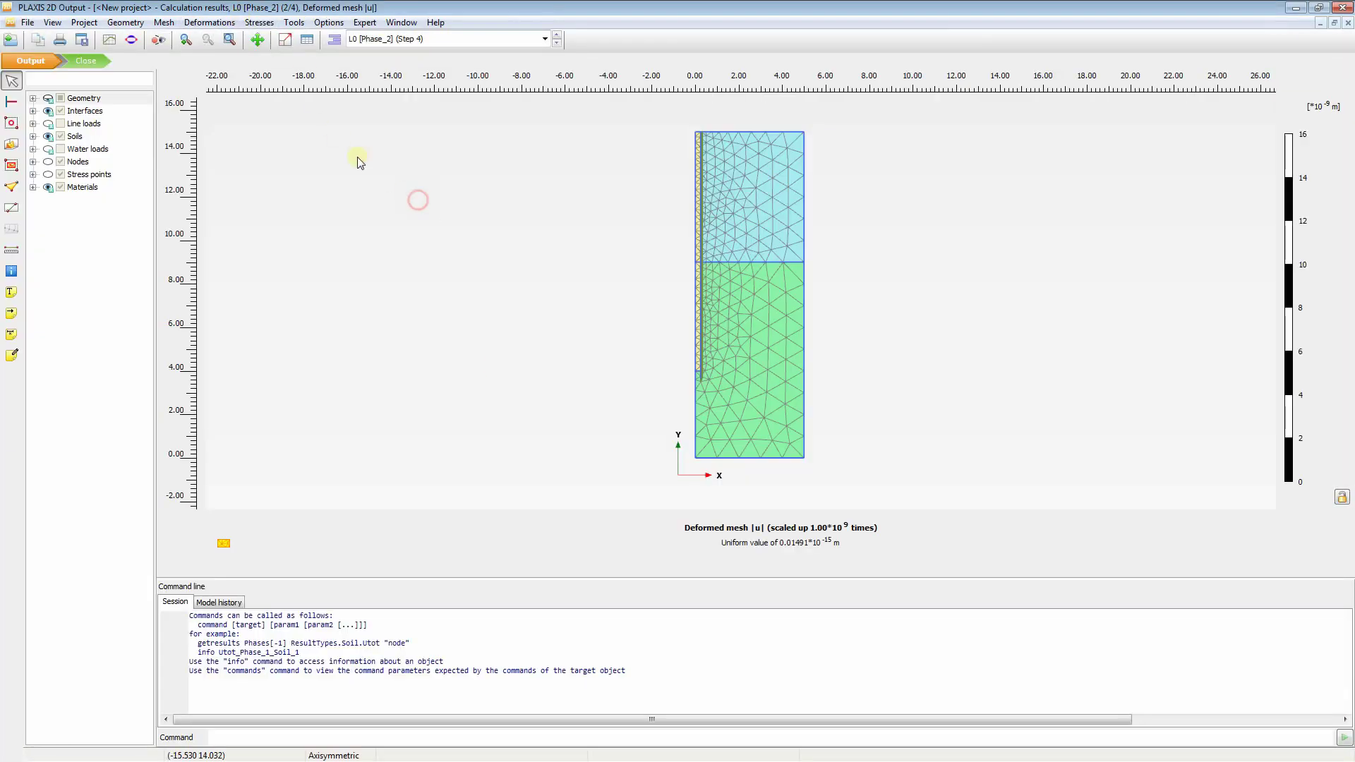
{"action": "left_click_drag", "start_coordinate": [577, 578], "coordinate": [605, 738]}
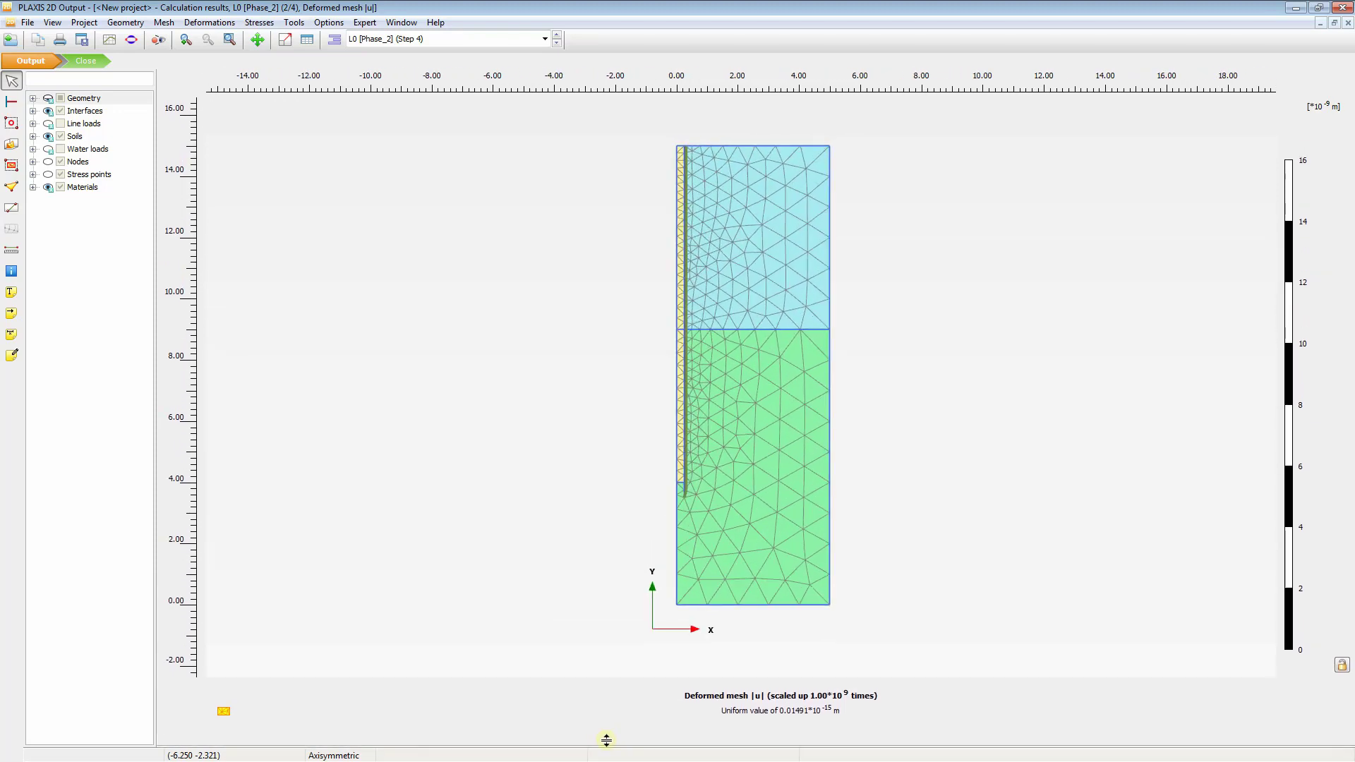
{"action": "left_click", "coordinate": [563, 543]}
{"action": "left_click", "coordinate": [237, 26]}
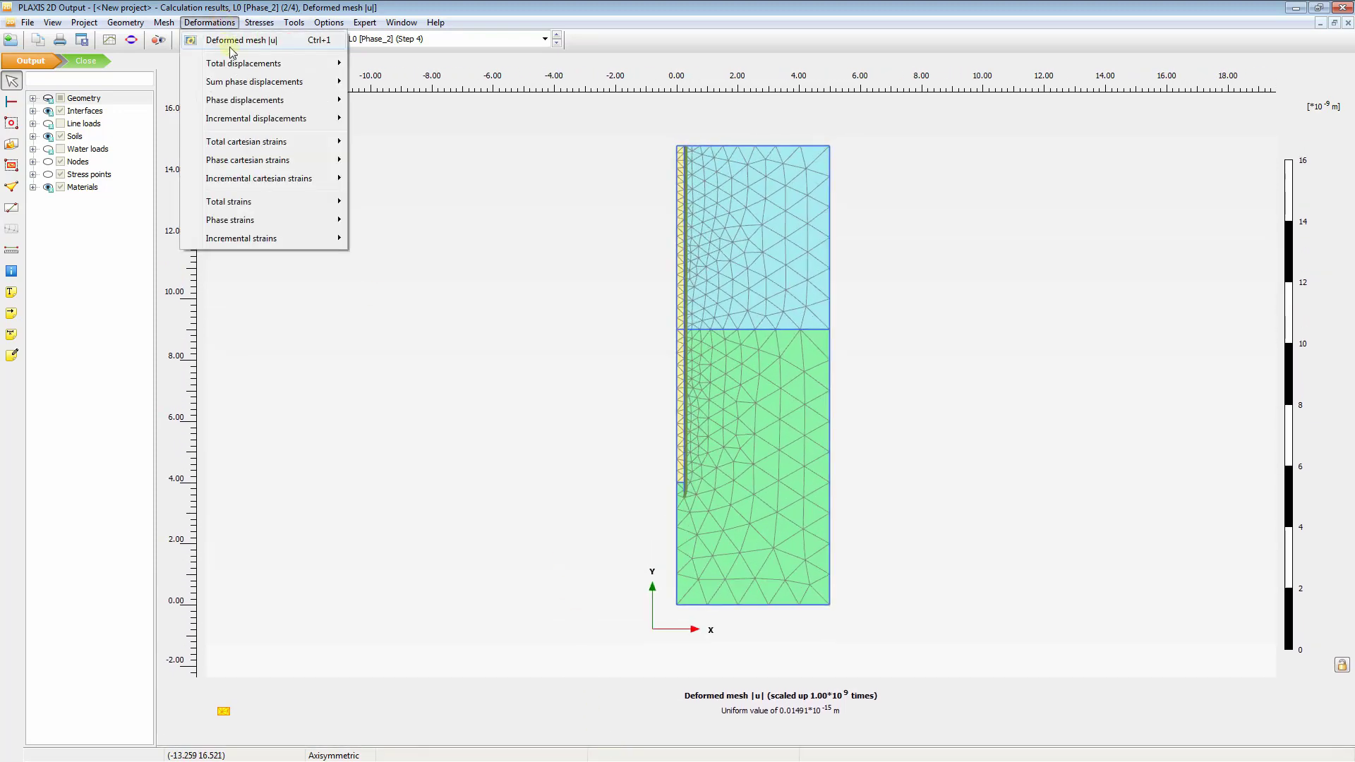
{"action": "mouse_move", "coordinate": [331, 64]}
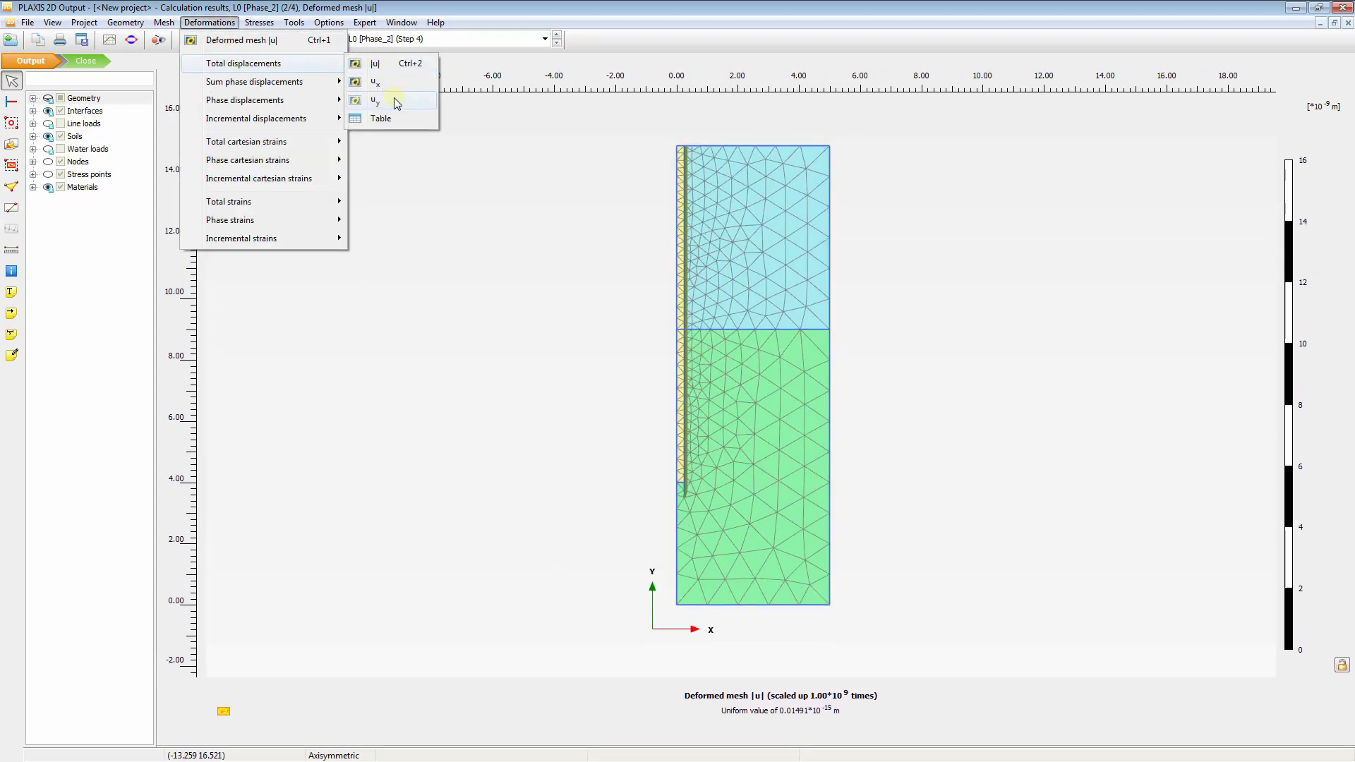
{"action": "left_click", "coordinate": [375, 100]}
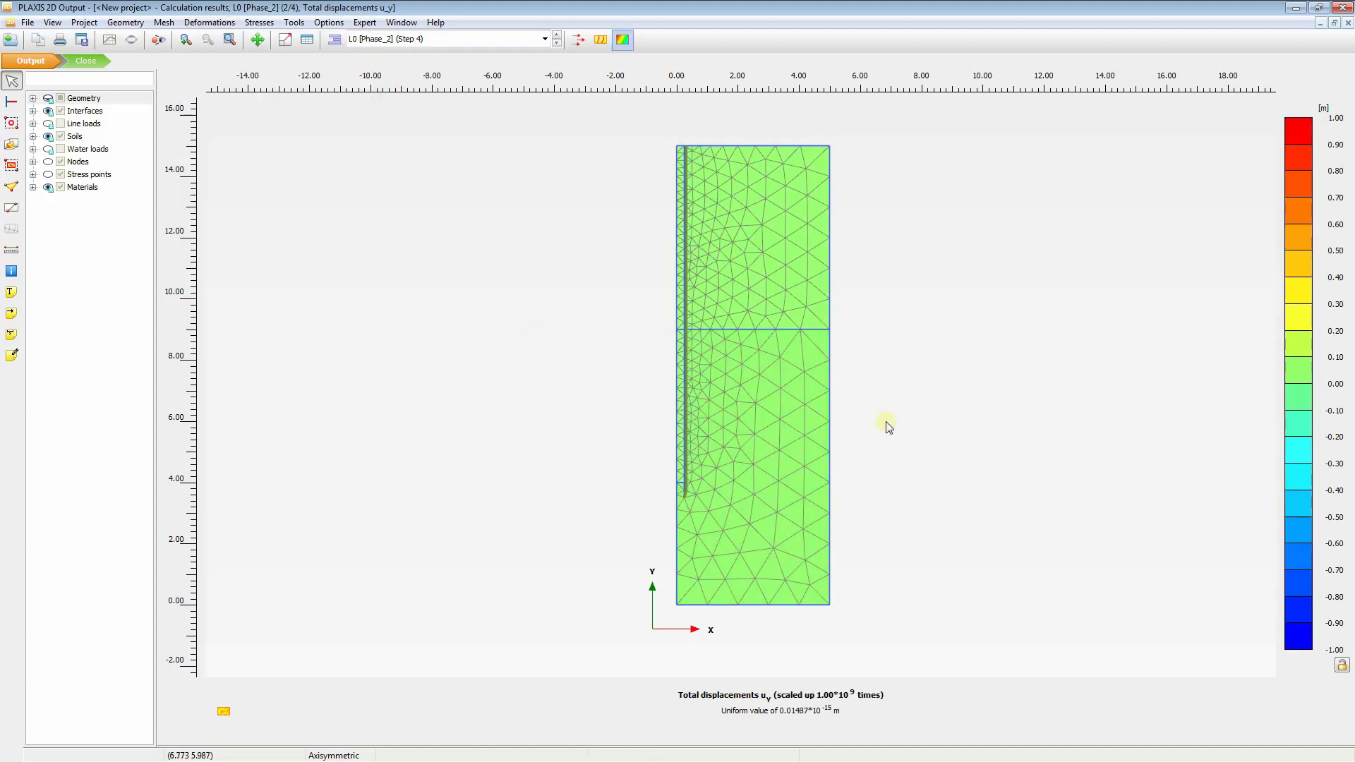
{"action": "left_click", "coordinate": [942, 422]}
Reselect phase L0 as the displayed result phase and examine its vertical displacement plot
{"action": "left_click", "coordinate": [501, 41]}
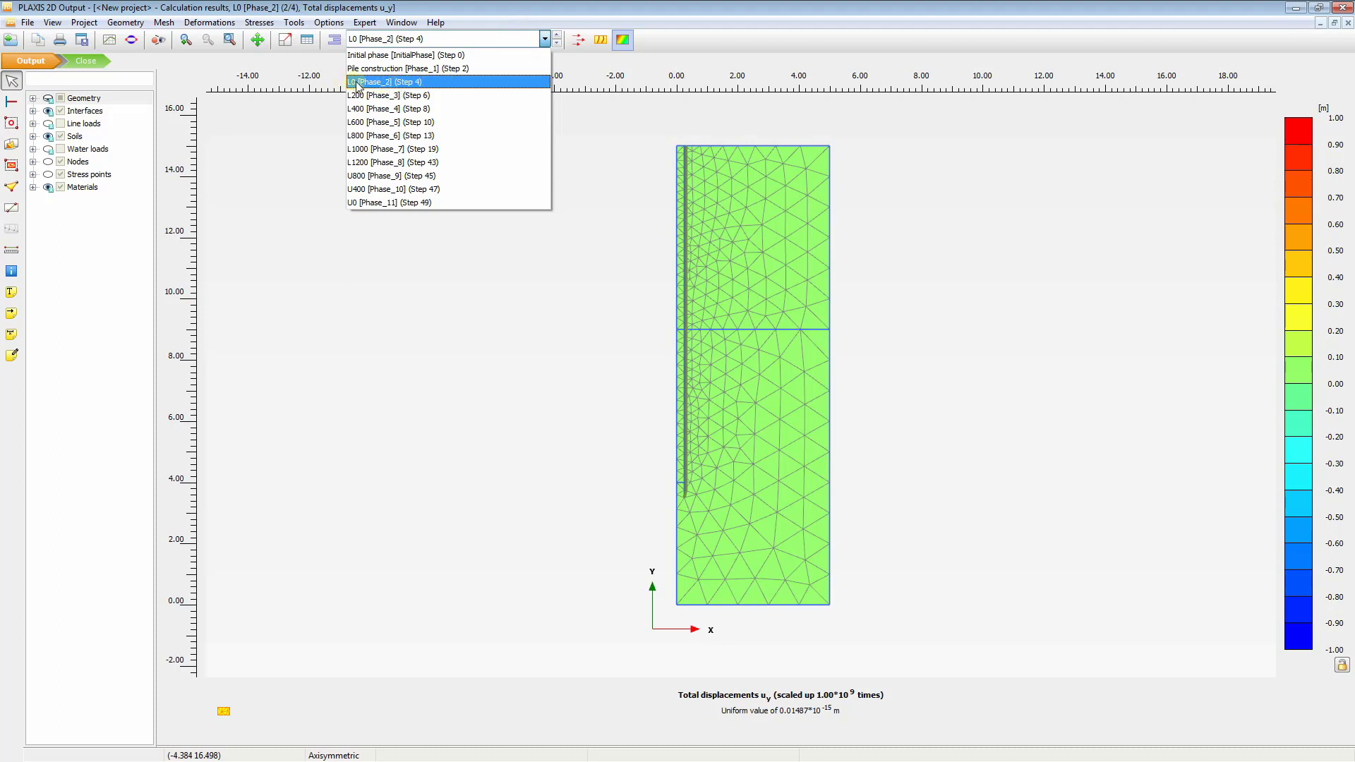
{"action": "left_click", "coordinate": [402, 85]}
{"action": "left_click", "coordinate": [485, 233]}
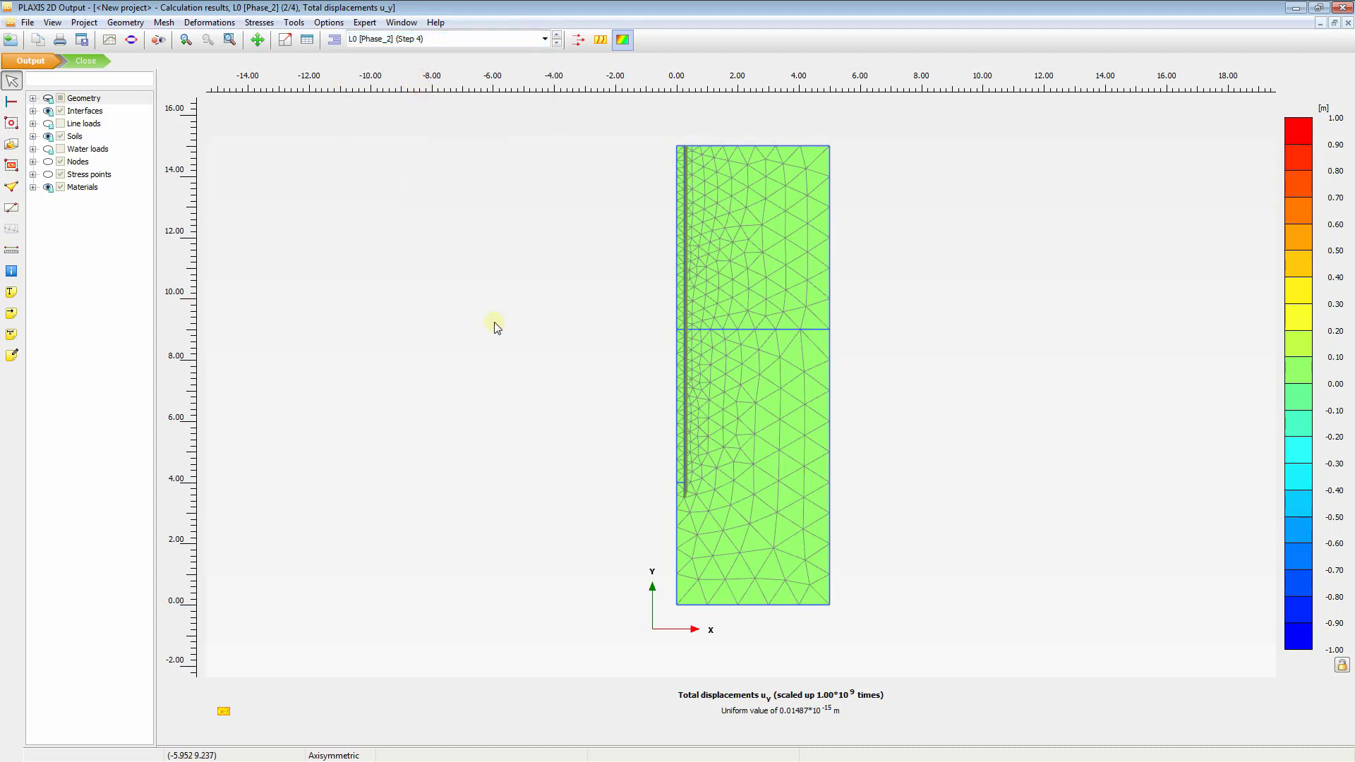
{"action": "left_click_drag", "start_coordinate": [503, 344], "coordinate": [501, 363]}
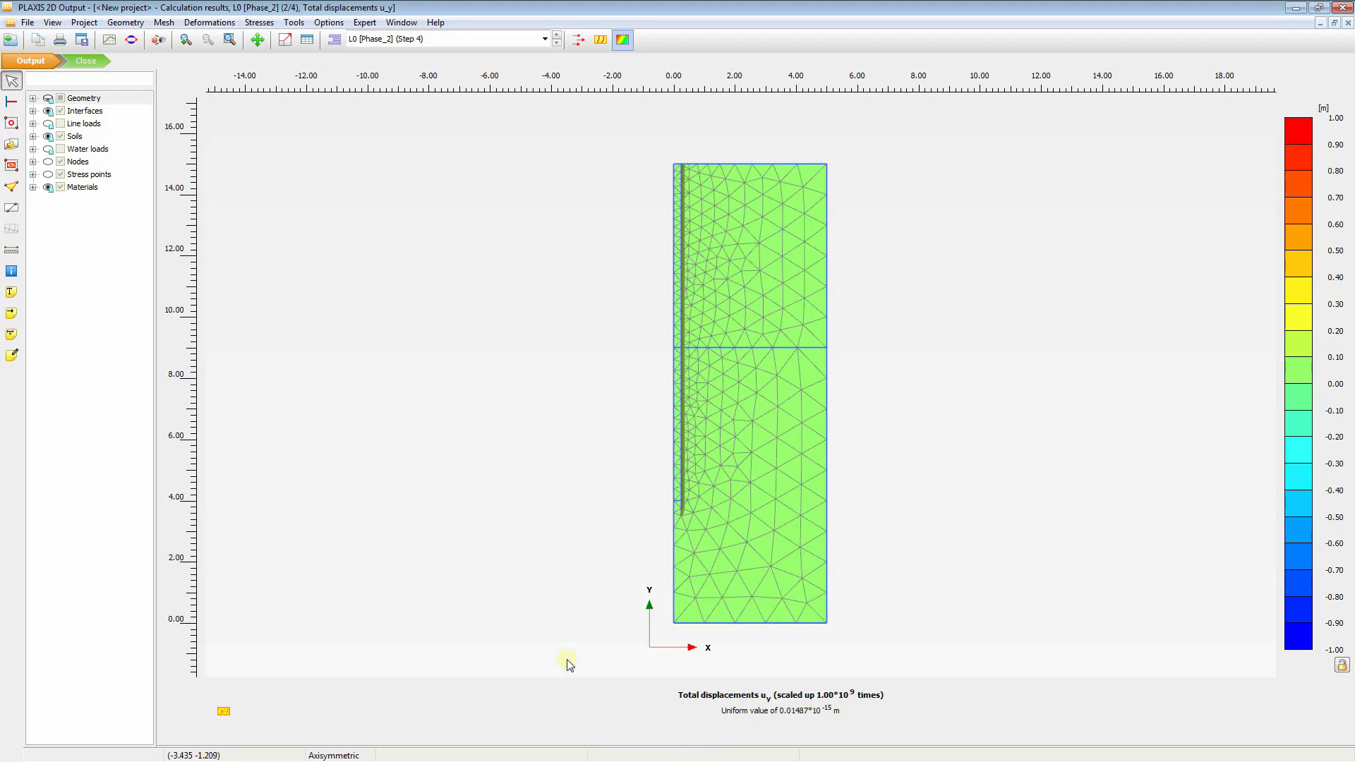
Switch to the maximized Plaxis-Soil properties.xlsx workbook in Excel and clear the settlement values S in cells O4:O13
{"action": "left_click", "coordinate": [559, 591]}
{"action": "key", "text": "alt+Tab"}
{"action": "left_click", "coordinate": [505, 115]}
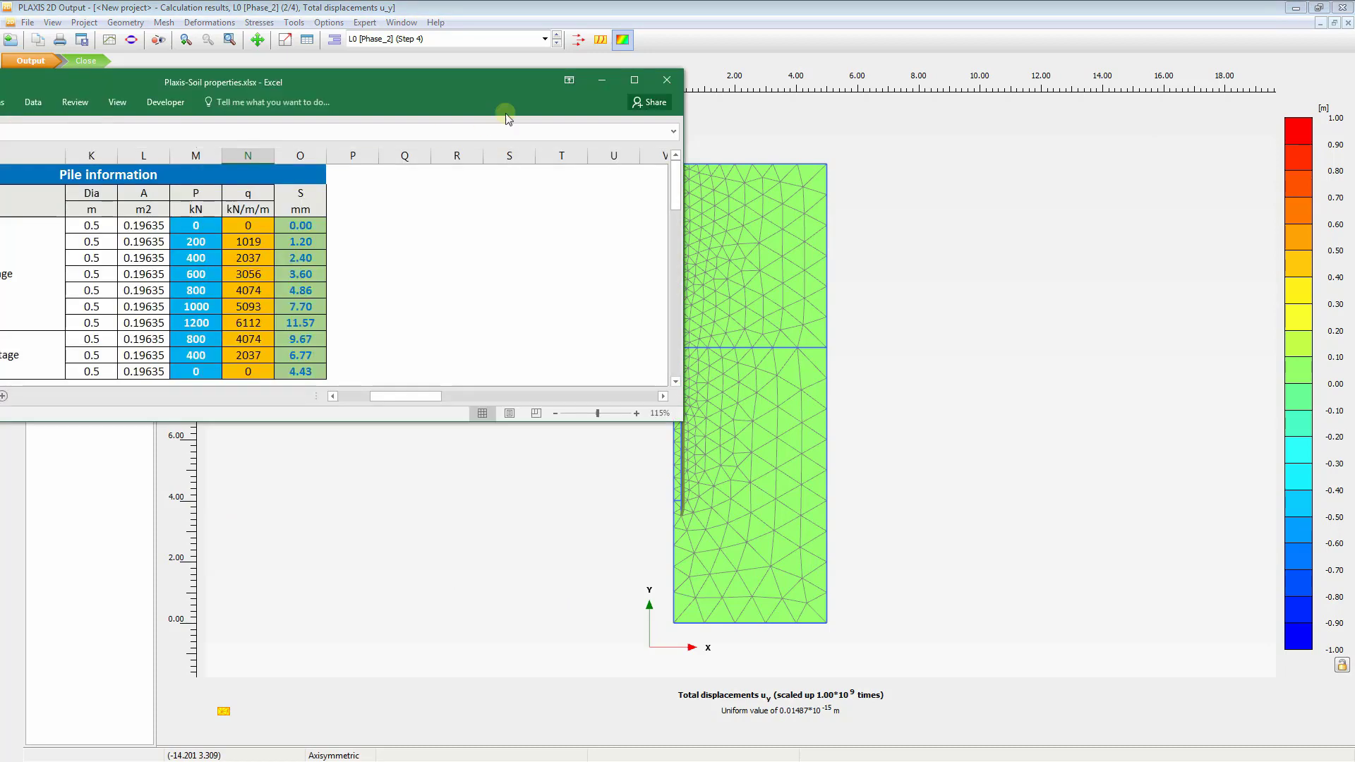
{"action": "double_click", "coordinate": [460, 78]}
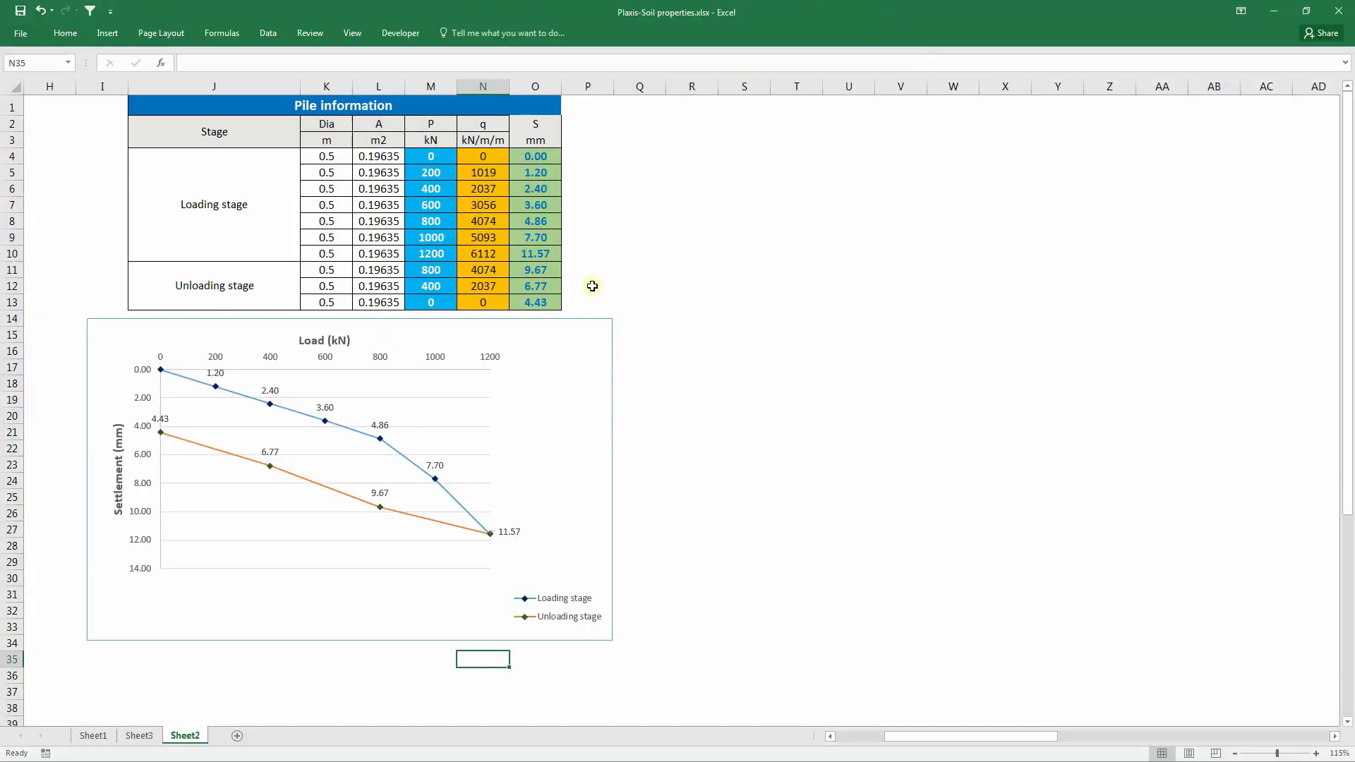
{"action": "left_click", "coordinate": [604, 253]}
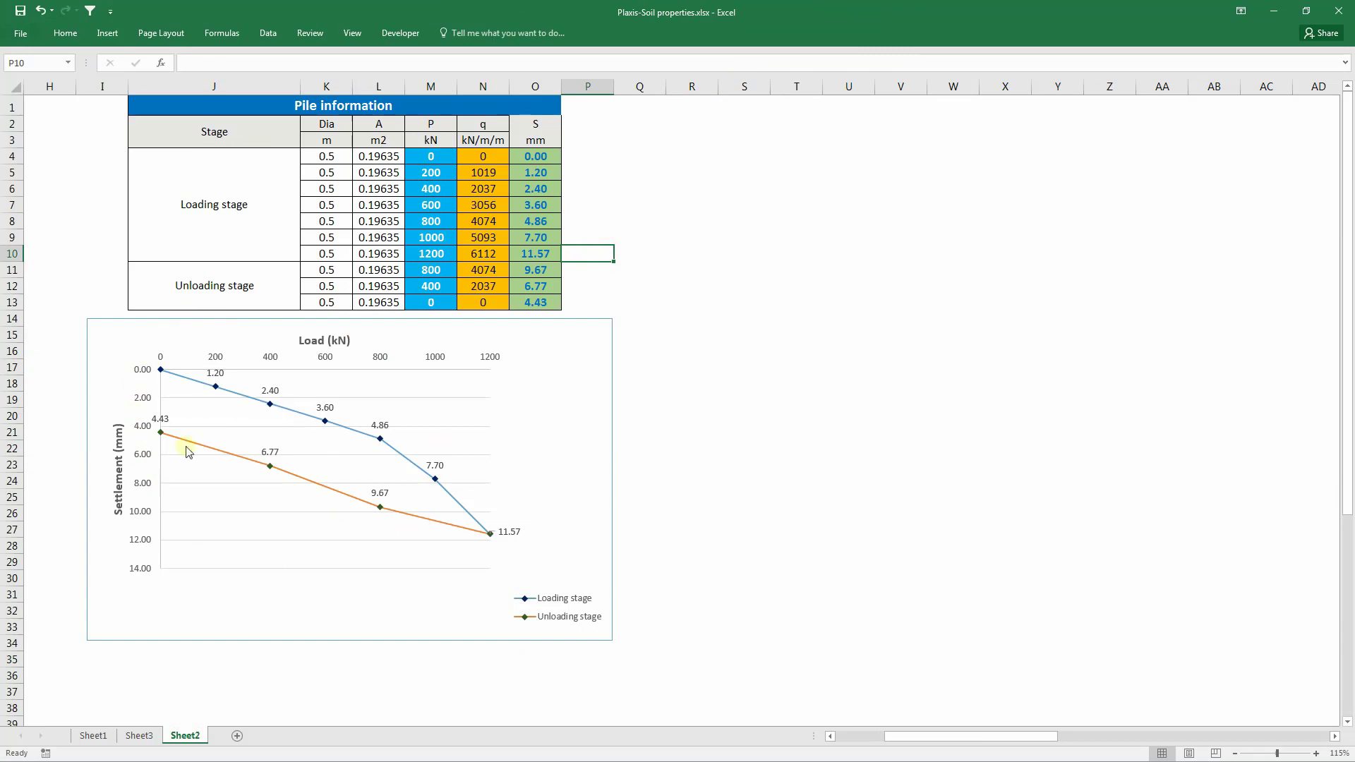
{"action": "left_click", "coordinate": [547, 169]}
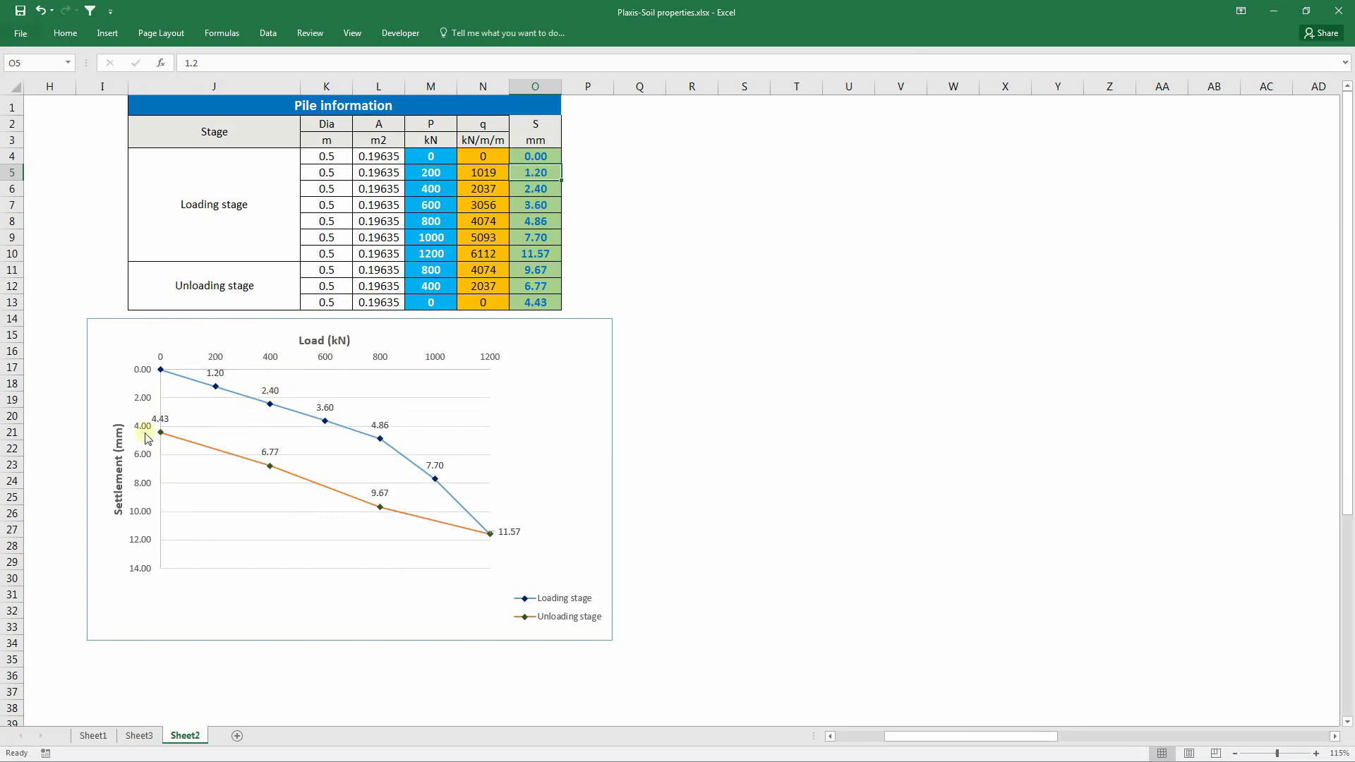
{"action": "left_click_drag", "start_coordinate": [540, 156], "coordinate": [540, 305]}
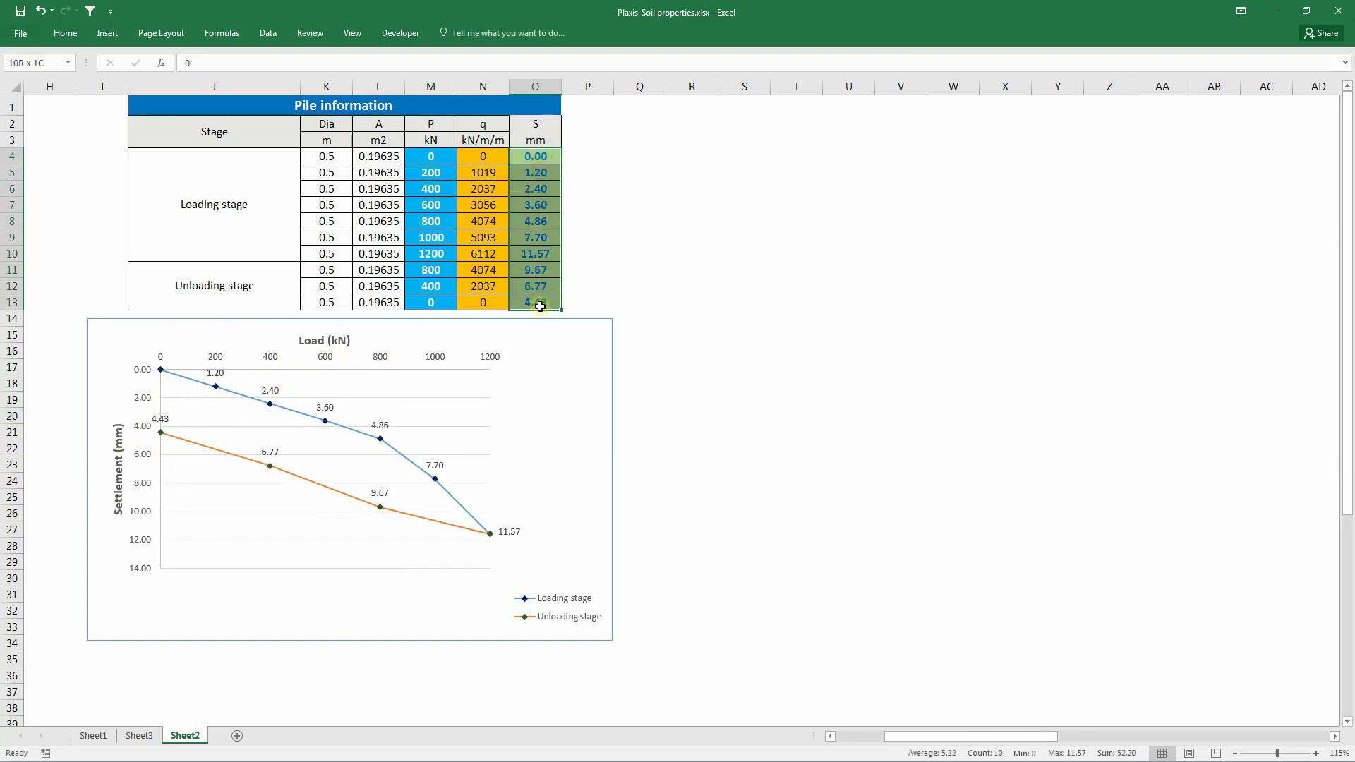
{"action": "key", "text": "Delete"}
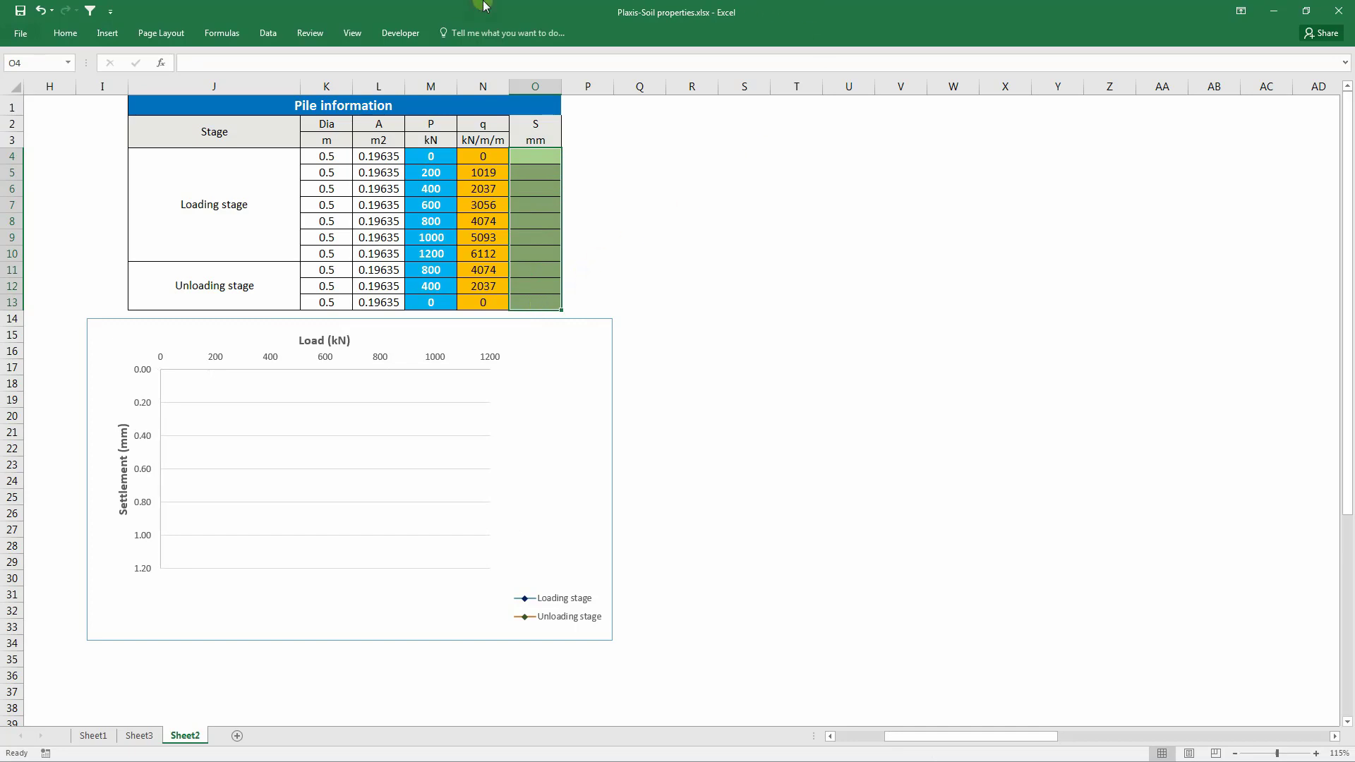
Arrange the Excel workbook and PLAXIS 2D Output side by side, narrow the model explorer, and centre the displacement plot
{"action": "key", "text": "super+Left"}
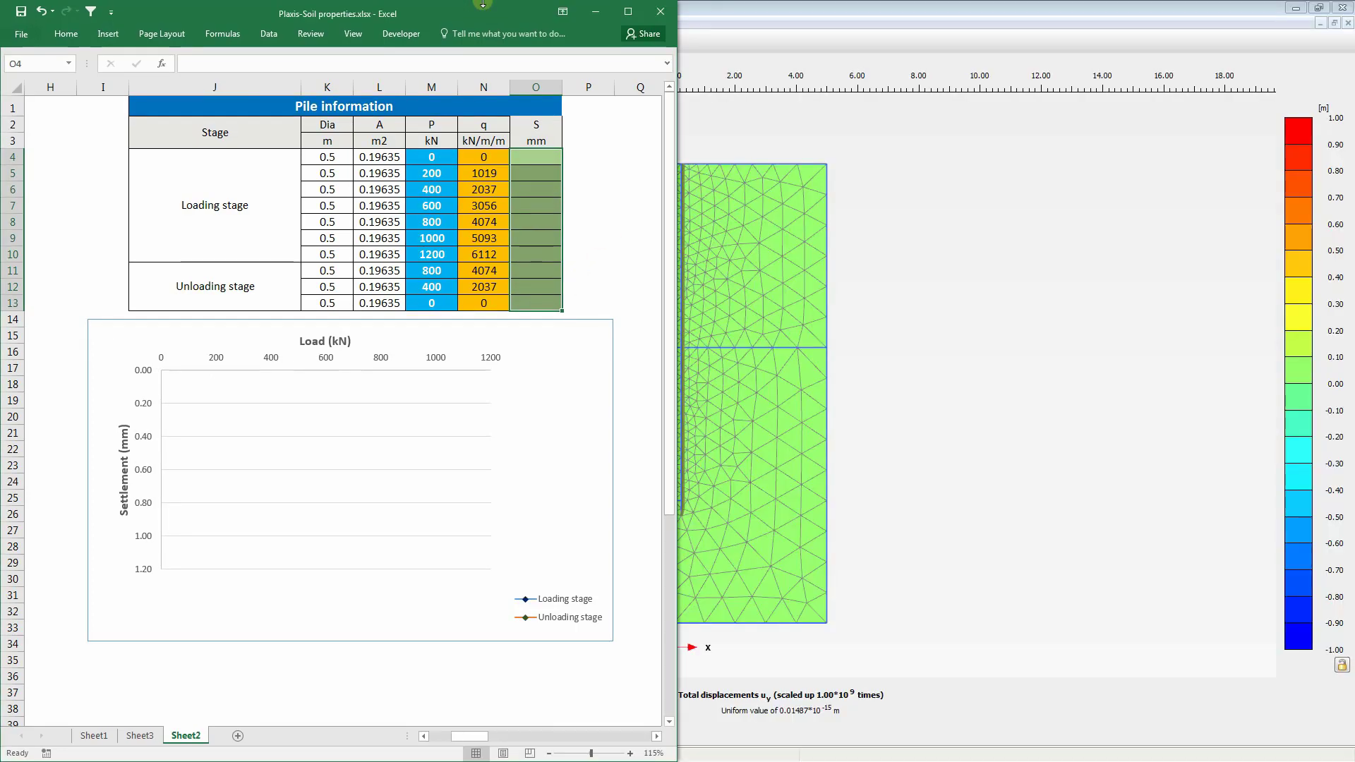
{"action": "left_click", "coordinate": [754, 7]}
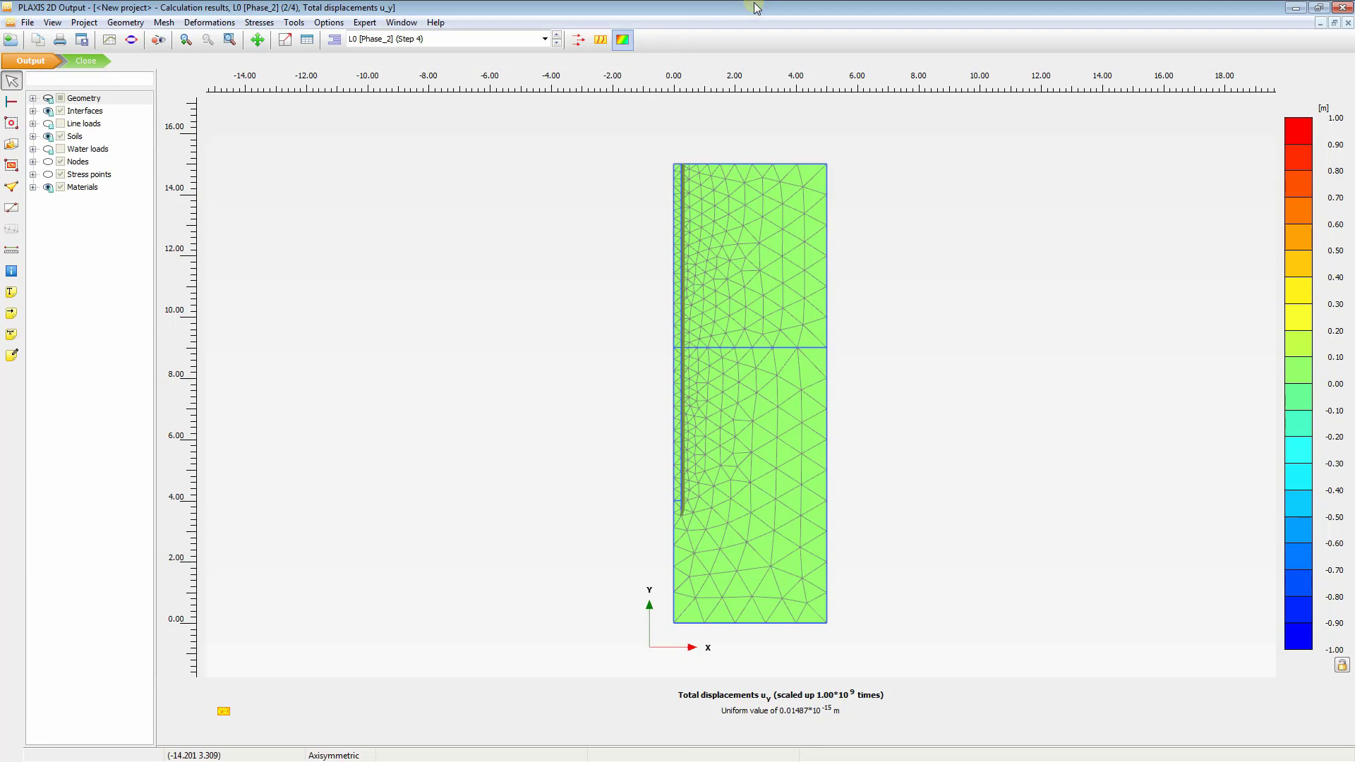
{"action": "key", "text": "super+Right"}
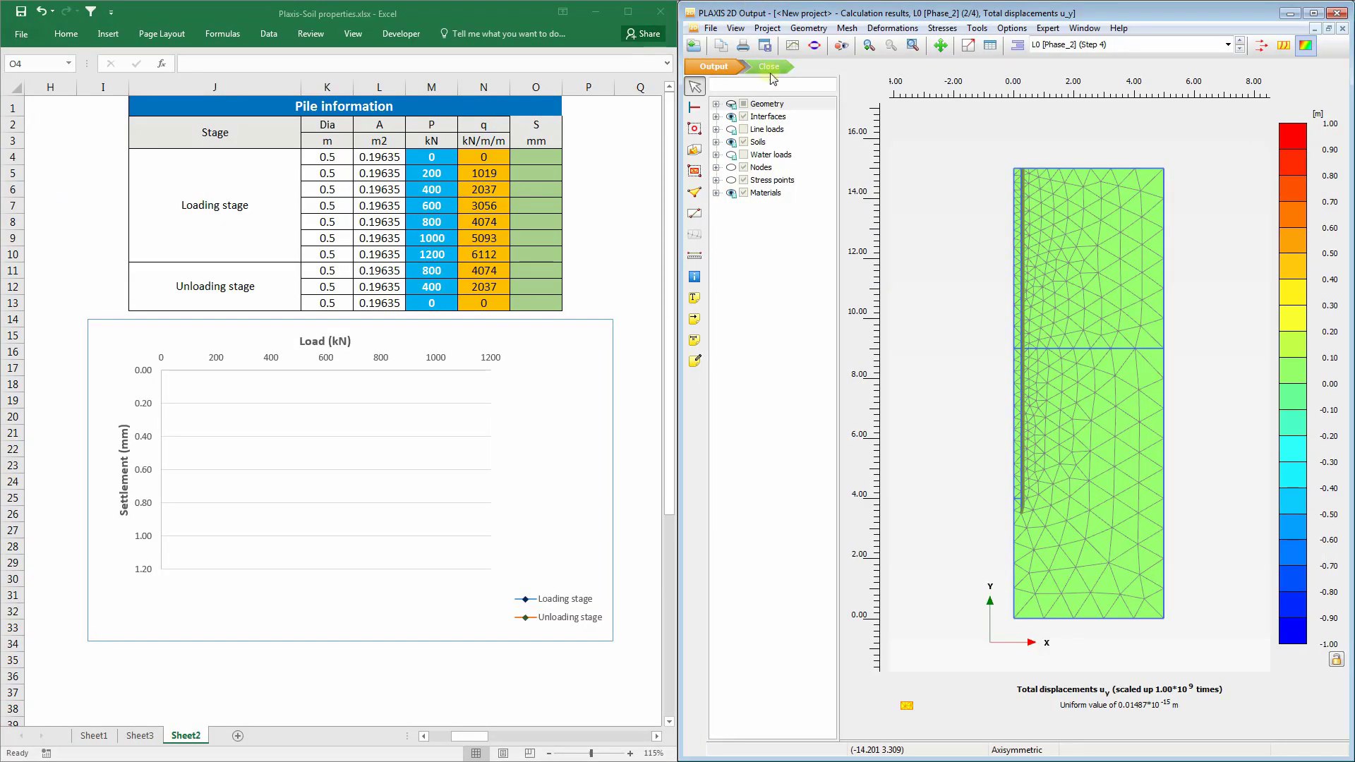
{"action": "left_click_drag", "start_coordinate": [838, 167], "coordinate": [704, 169]}
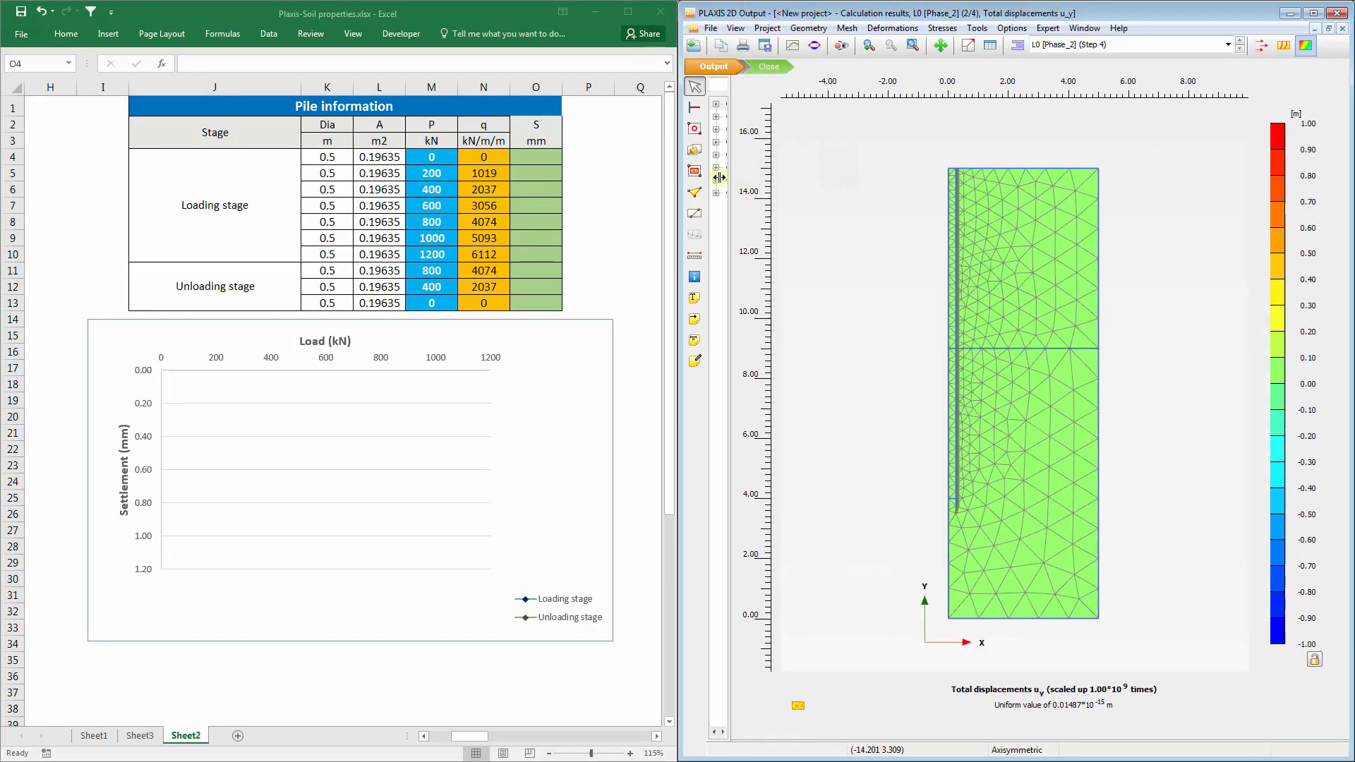
{"action": "mouse_move", "coordinate": [891, 343]}
{"action": "left_mouse_down"}
{"action": "mouse_move", "coordinate": [851, 331]}
{"action": "mouse_move", "coordinate": [881, 345]}
{"action": "left_mouse_up"}
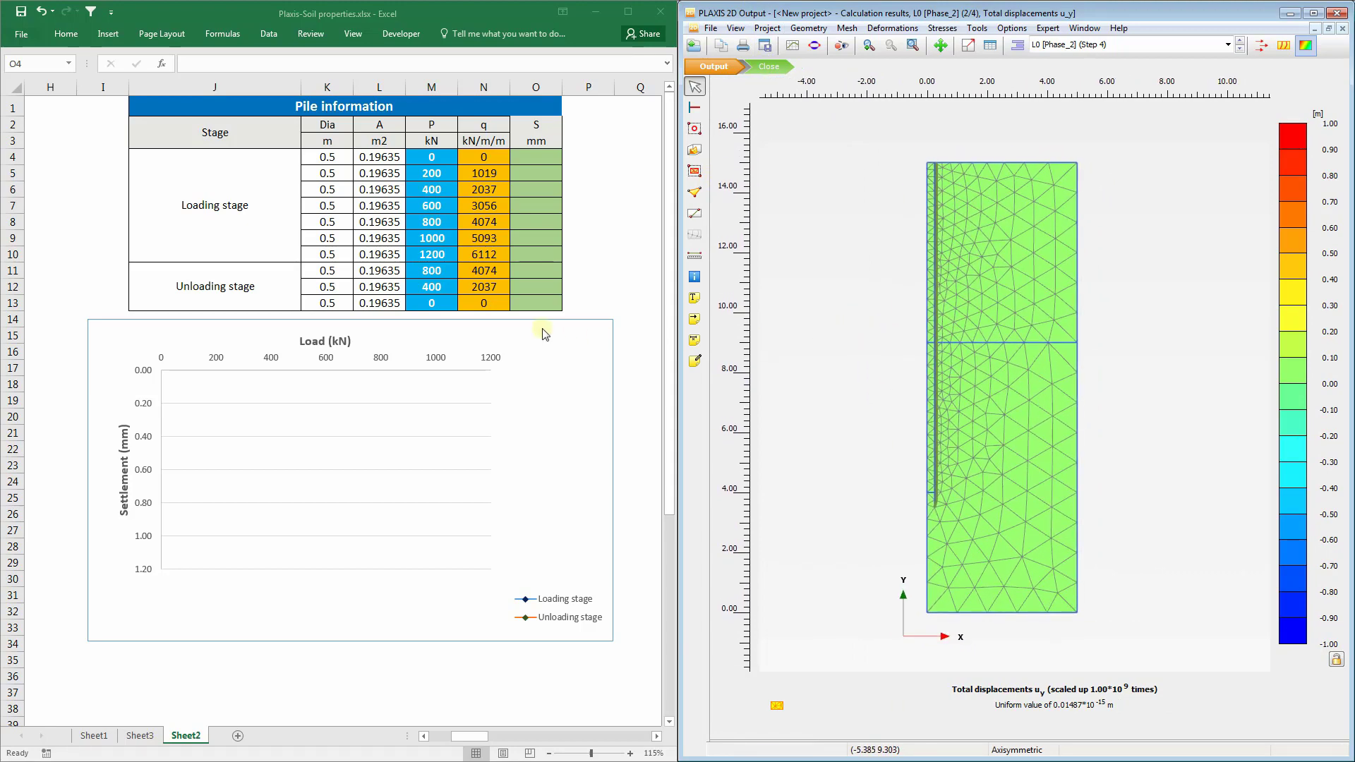
Enter a settlement of 0 mm for the 0 kN loading stage in cell O4
{"action": "left_click", "coordinate": [593, 248]}
{"action": "left_click", "coordinate": [539, 161]}
{"action": "left_click", "coordinate": [844, 157]}
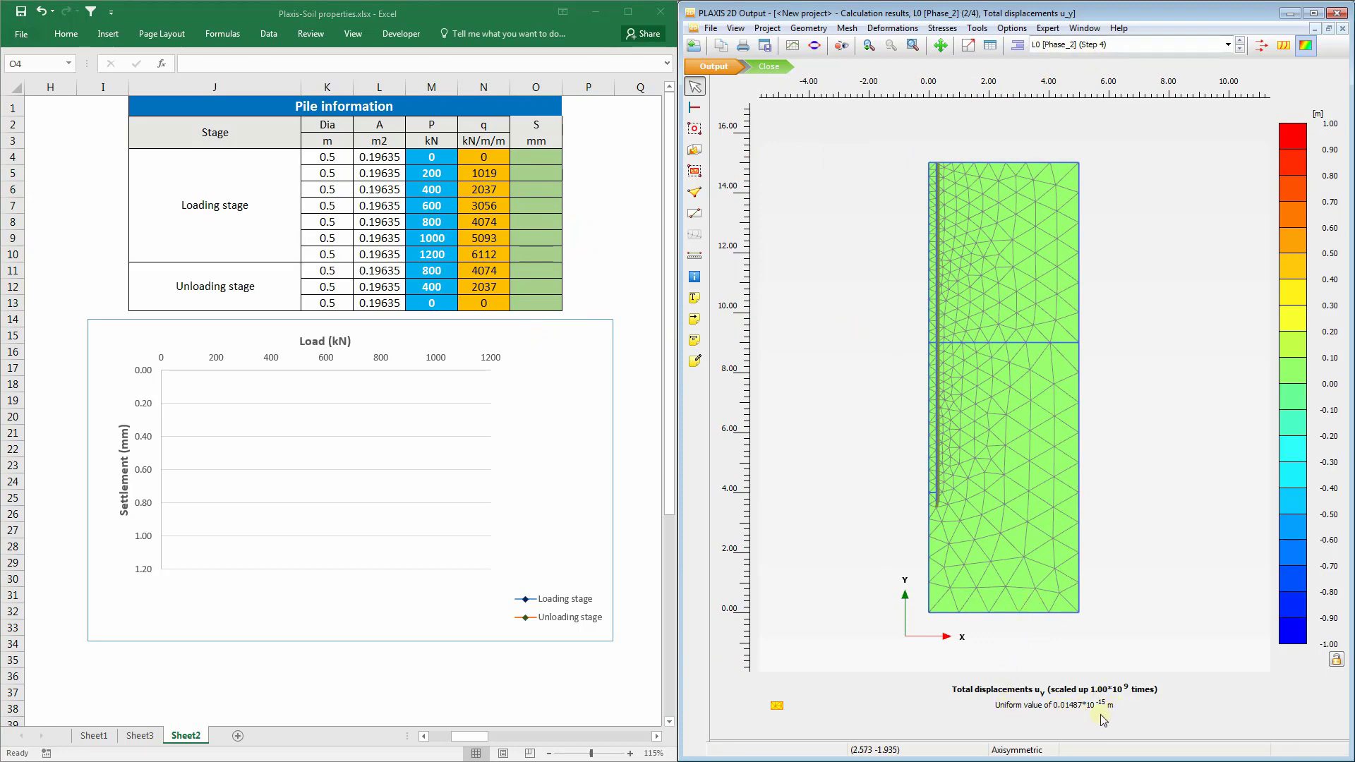
{"action": "left_click", "coordinate": [539, 157]}
{"action": "type", "text": "0"}
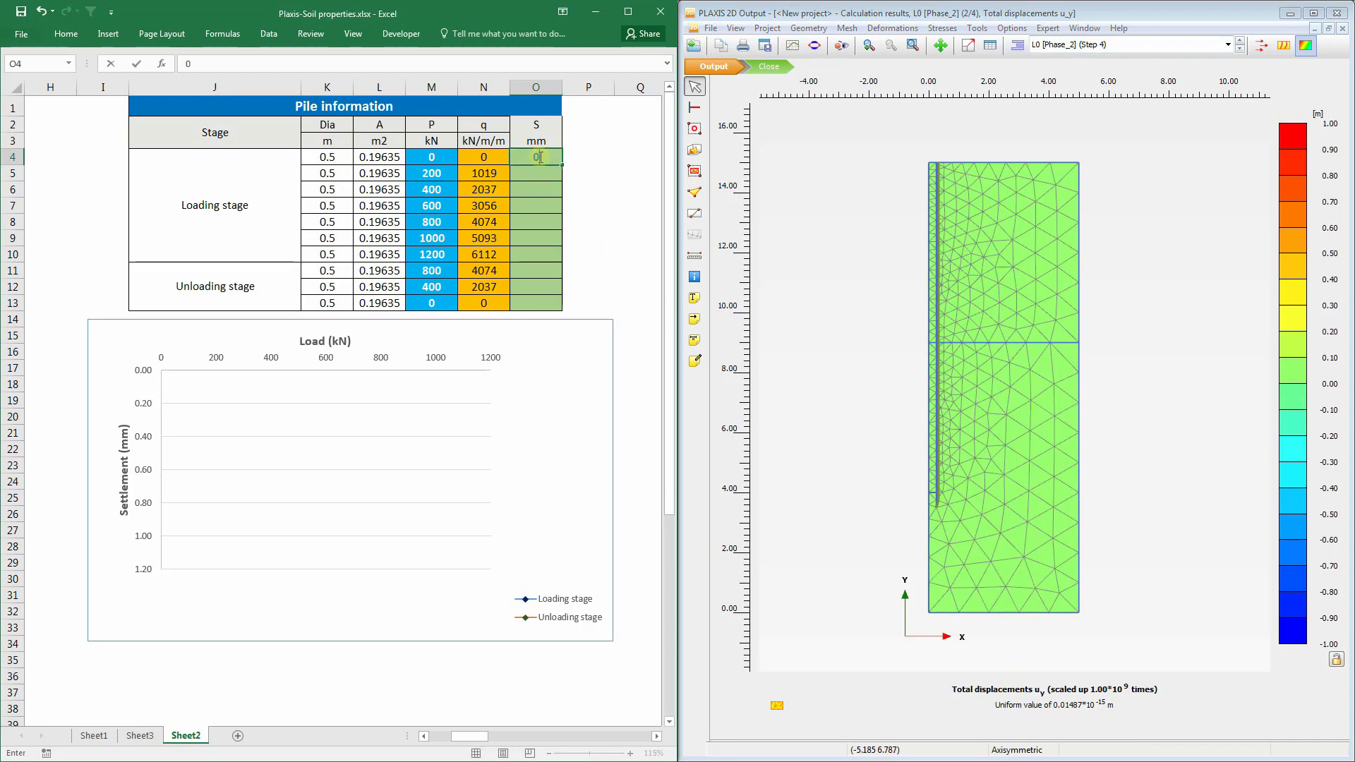
{"action": "key", "text": "Return"}
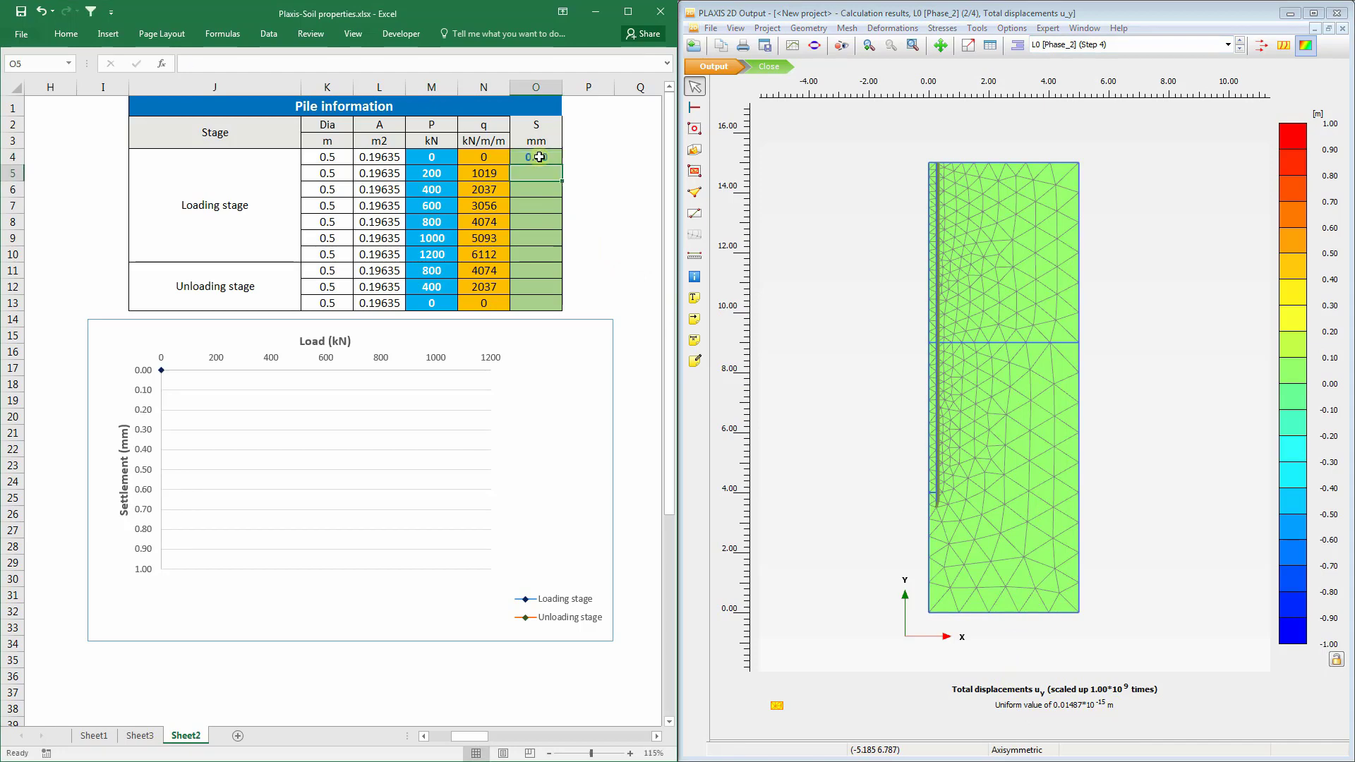
Display the results of phase L200 and enter its settlement of 1.2 mm in cell O5
{"action": "left_click", "coordinate": [1122, 48]}
{"action": "left_click", "coordinate": [1087, 104]}
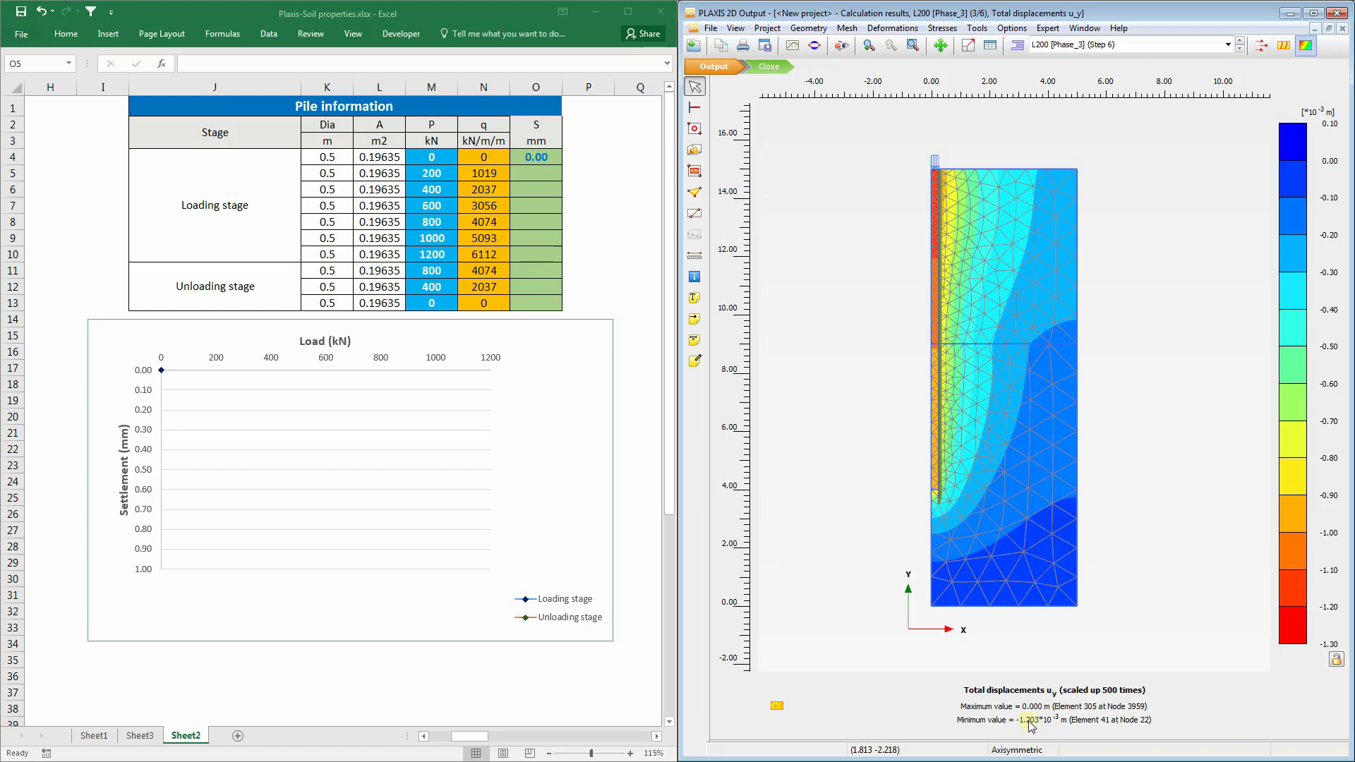
{"action": "left_click", "coordinate": [536, 173]}
{"action": "type", "text": "1"}
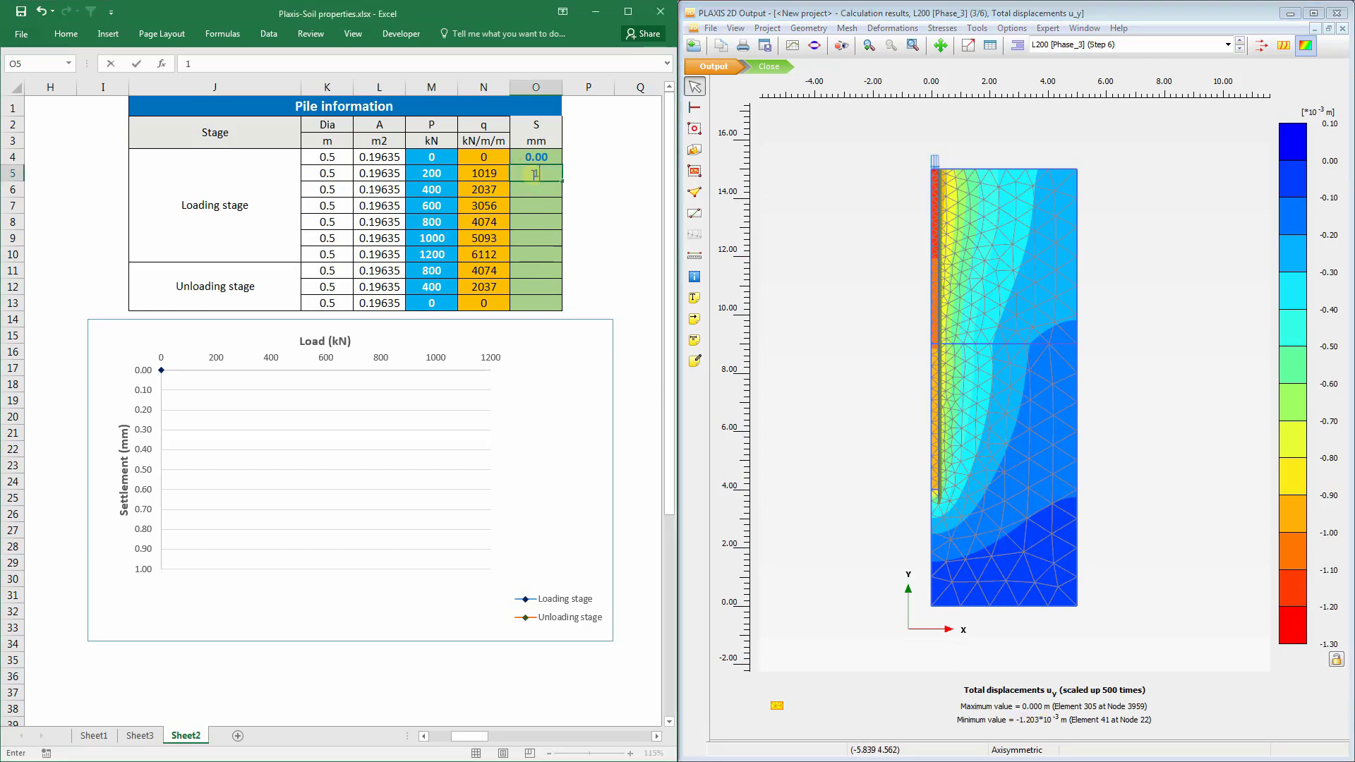
{"action": "type", "text": ".2"}
{"action": "key", "text": "Return"}
Display the results of phase L400 and enter its settlement of 2.4 mm in cell O6
{"action": "left_click", "coordinate": [831, 123]}
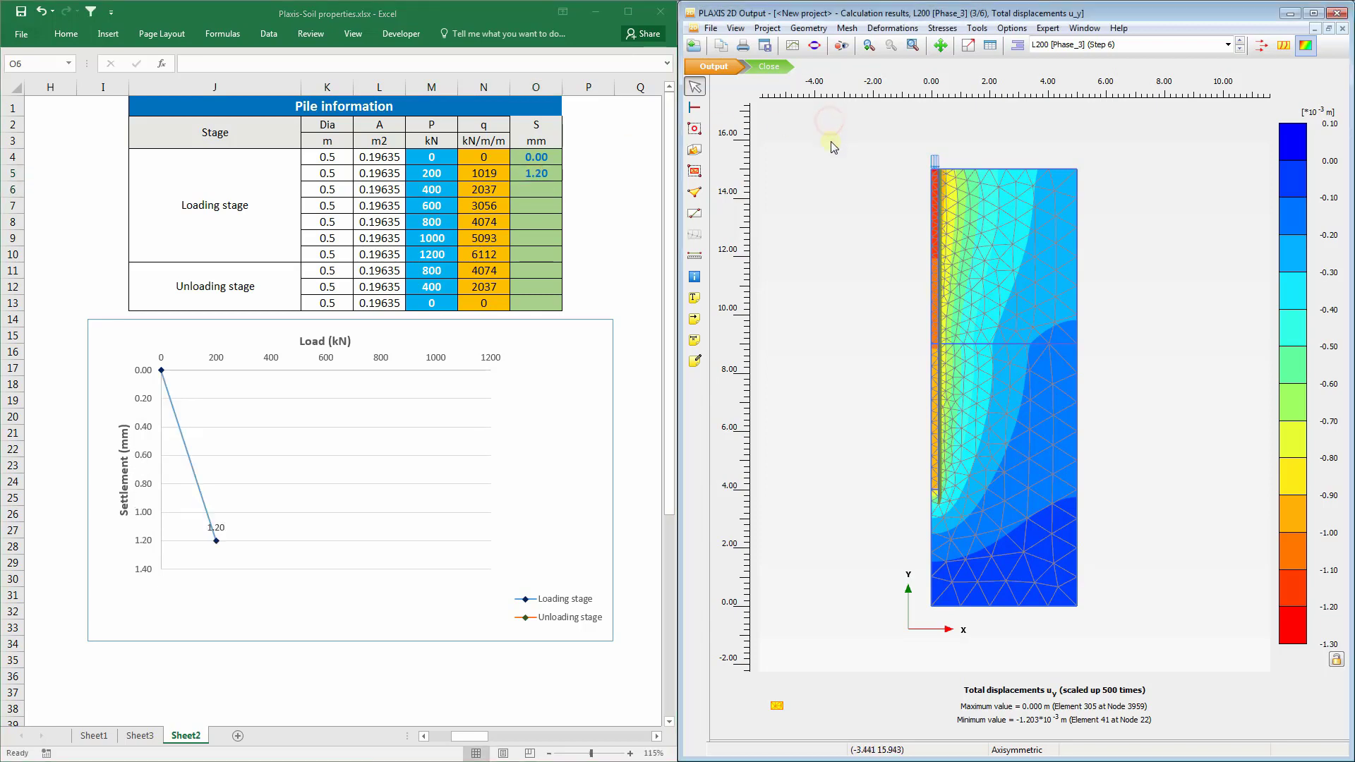
{"action": "left_click", "coordinate": [1098, 44]}
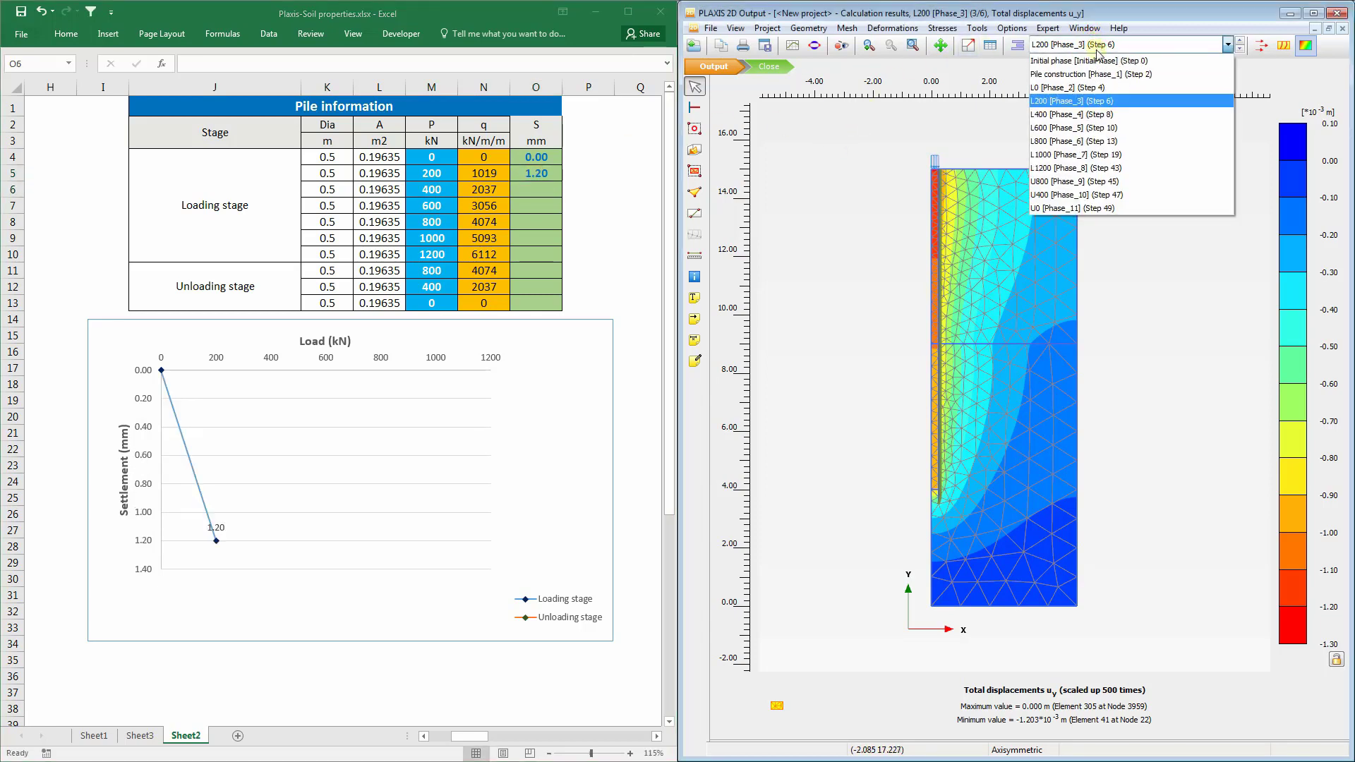
{"action": "left_click", "coordinate": [1069, 114]}
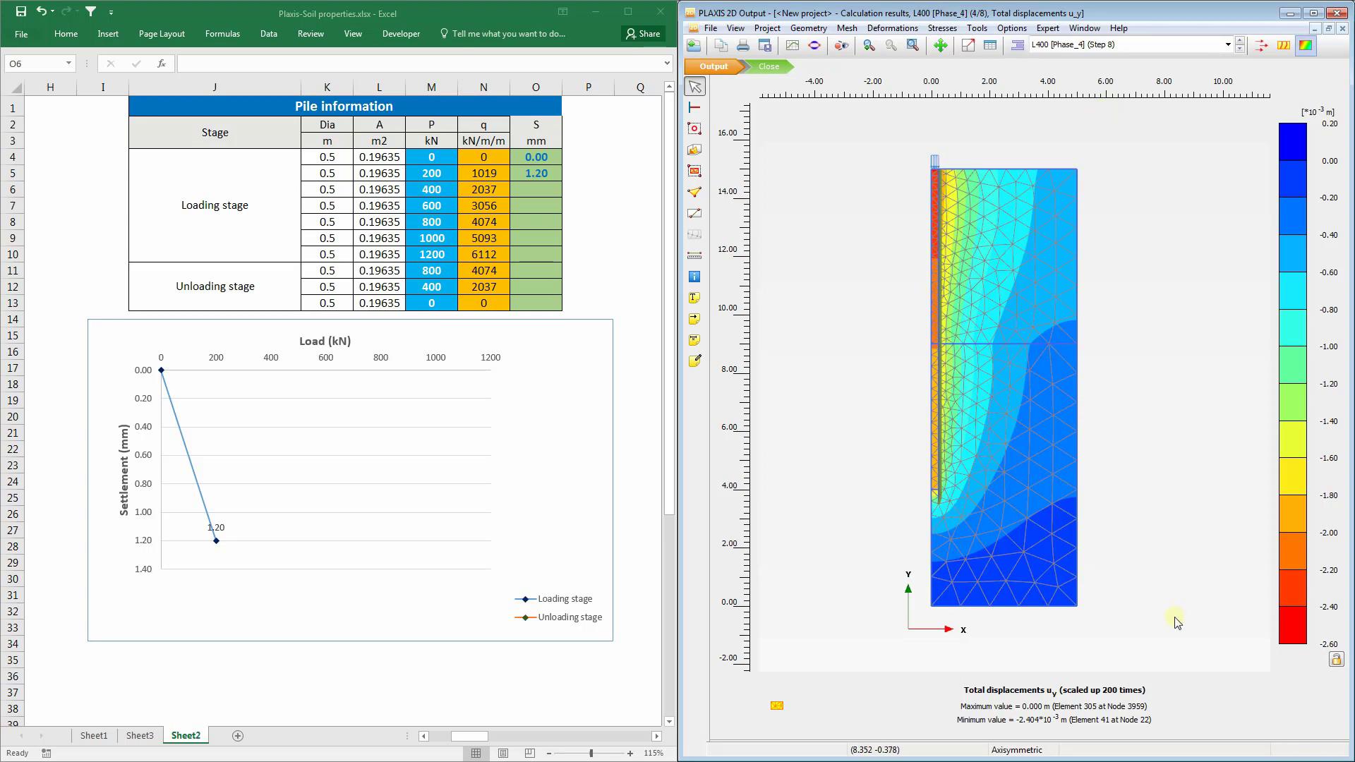
{"action": "left_click", "coordinate": [528, 185]}
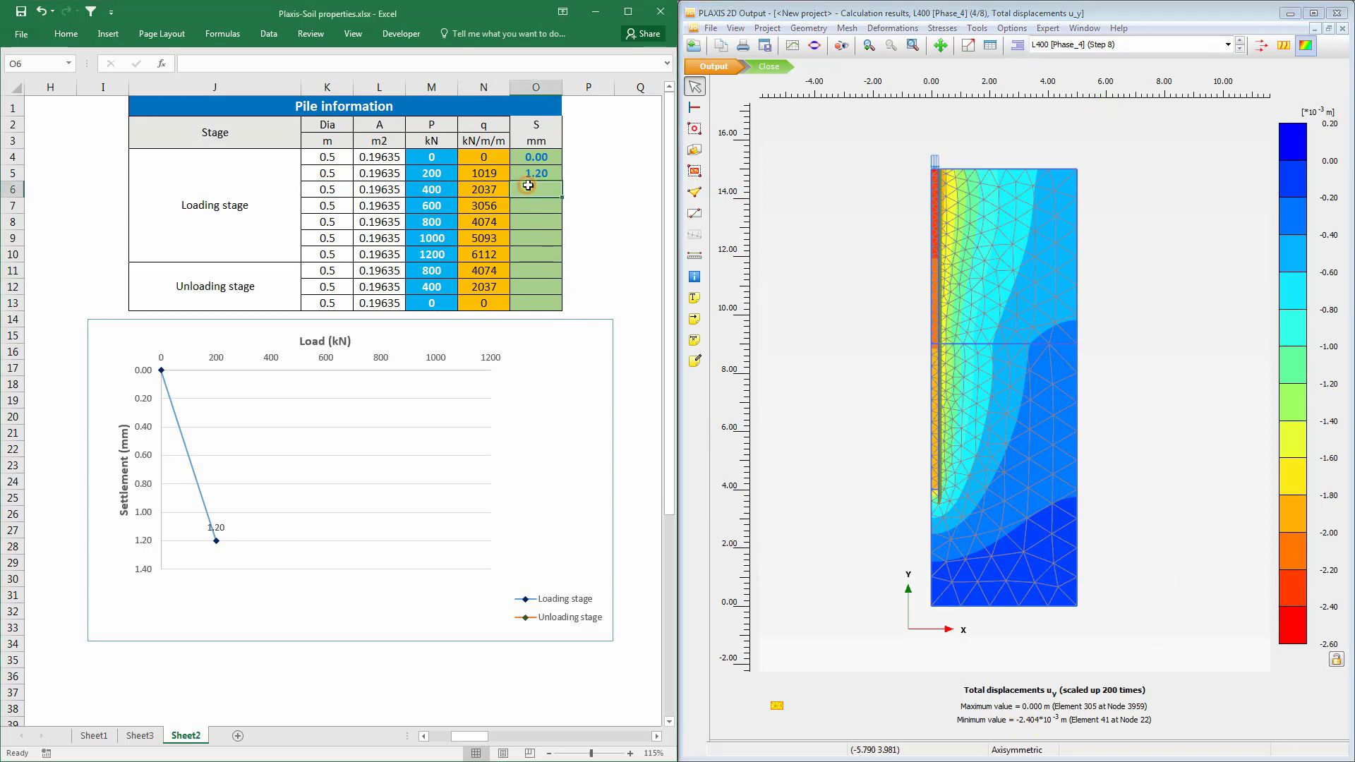
{"action": "type", "text": "2.4"}
{"action": "key", "text": "Return"}
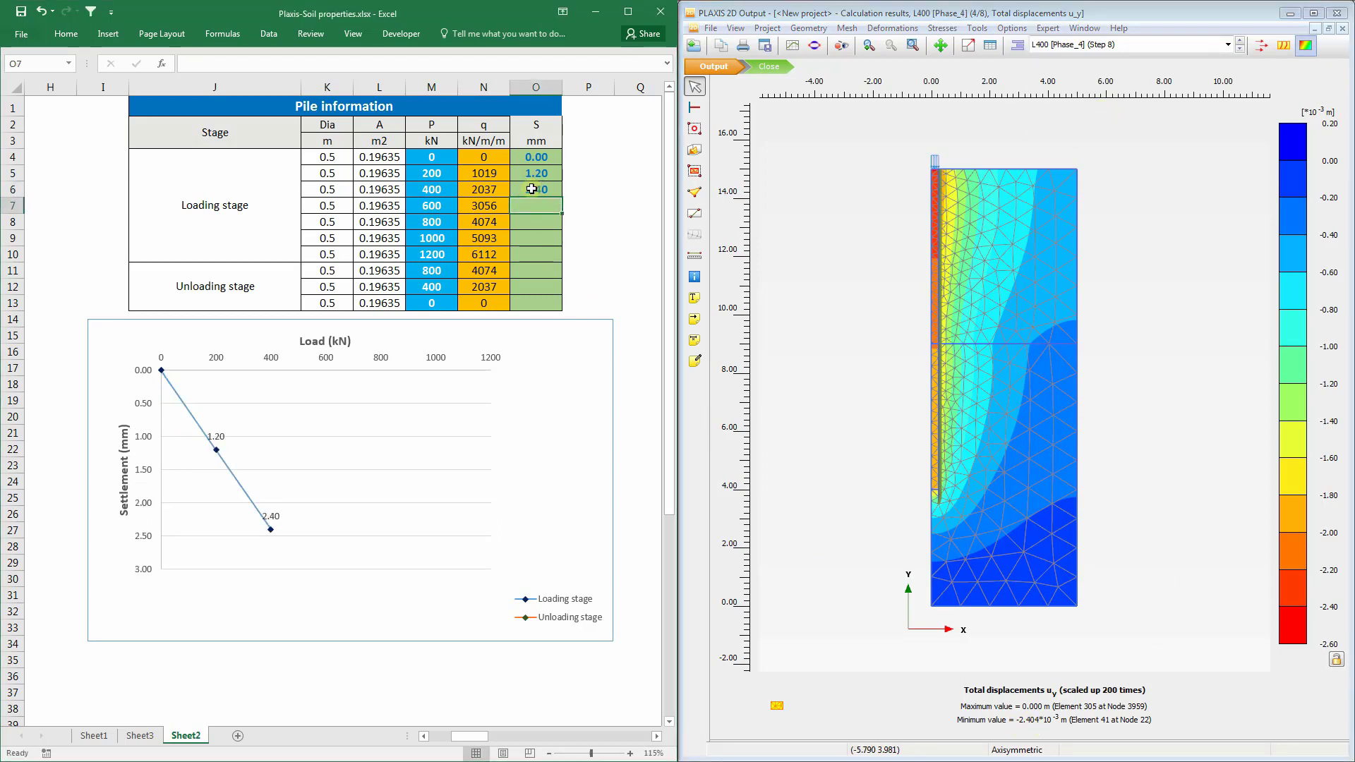
Display the results of phase L600 and enter its settlement of 3.614 mm in cell O7
{"action": "left_click", "coordinate": [1193, 47]}
{"action": "left_click", "coordinate": [1066, 134]}
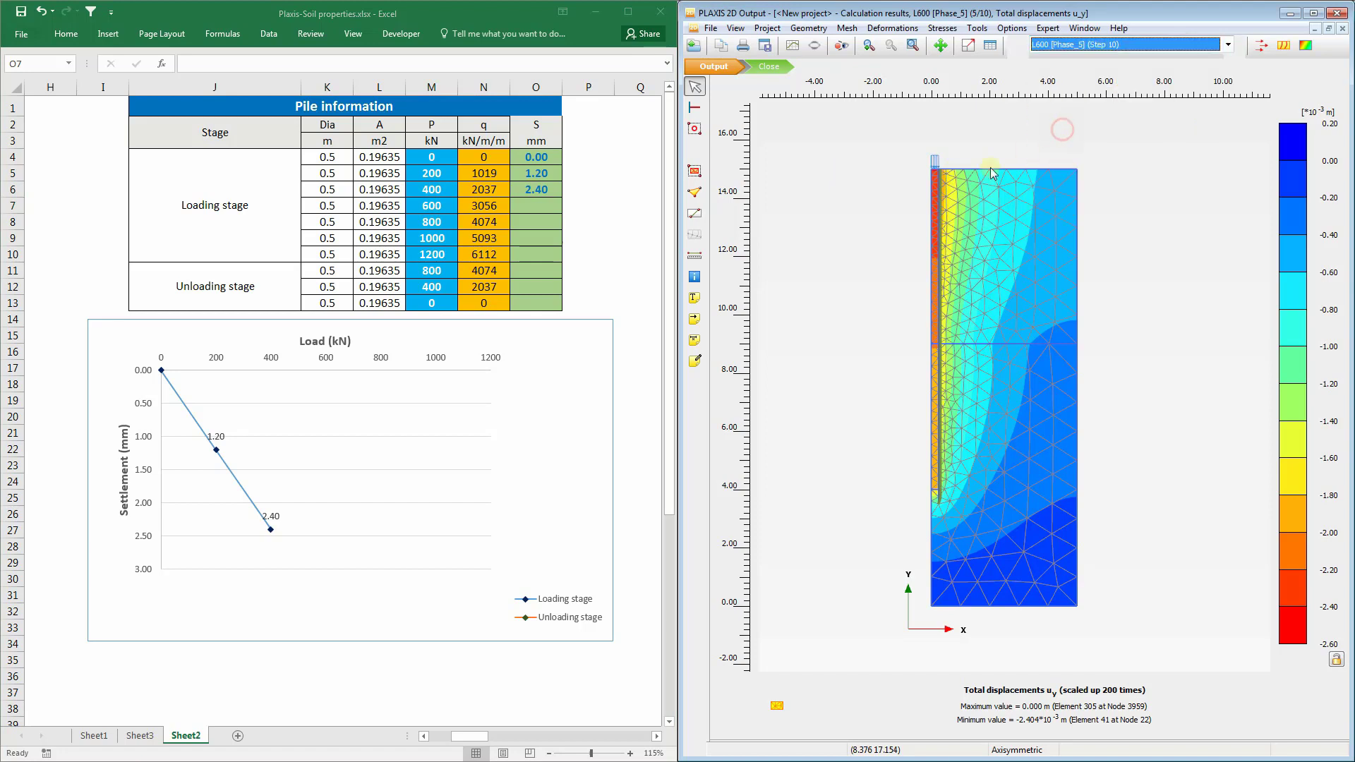
{"action": "left_click", "coordinate": [812, 319]}
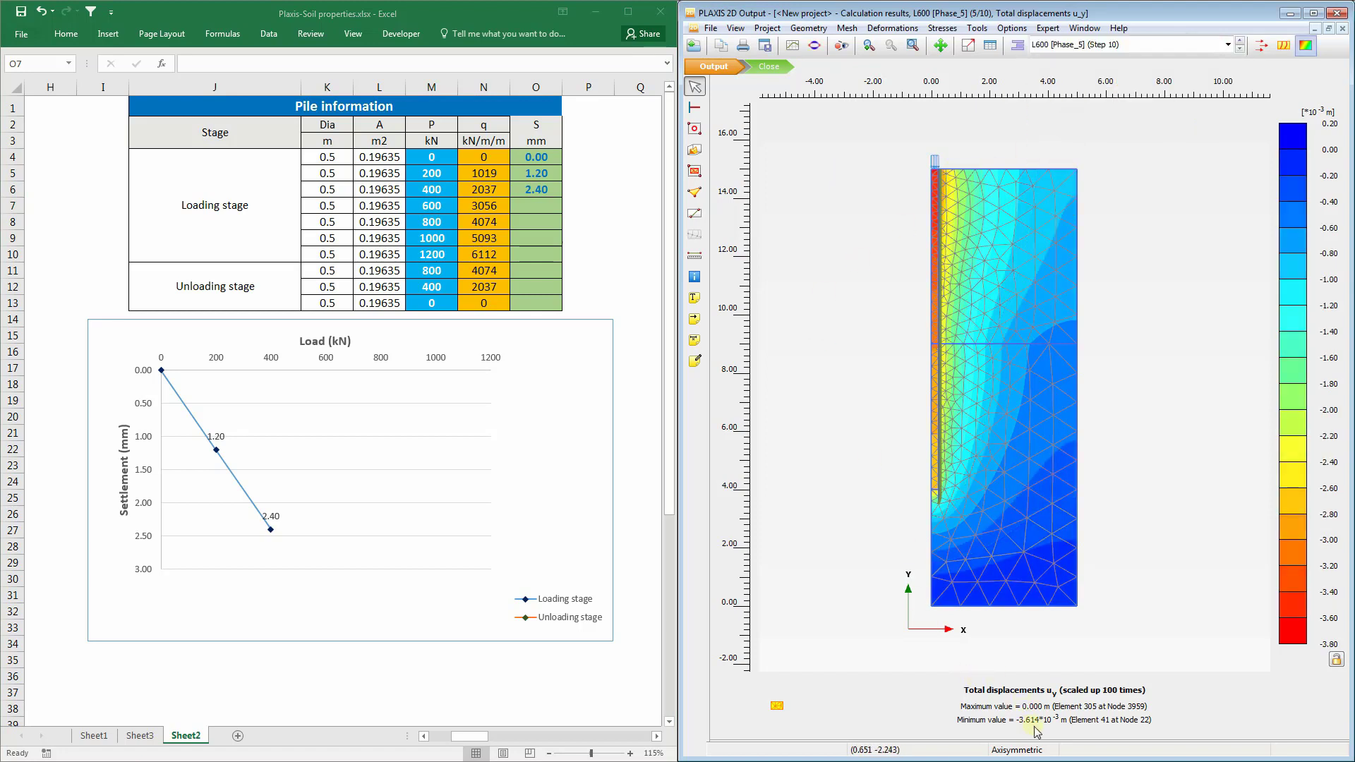
{"action": "left_click", "coordinate": [535, 207]}
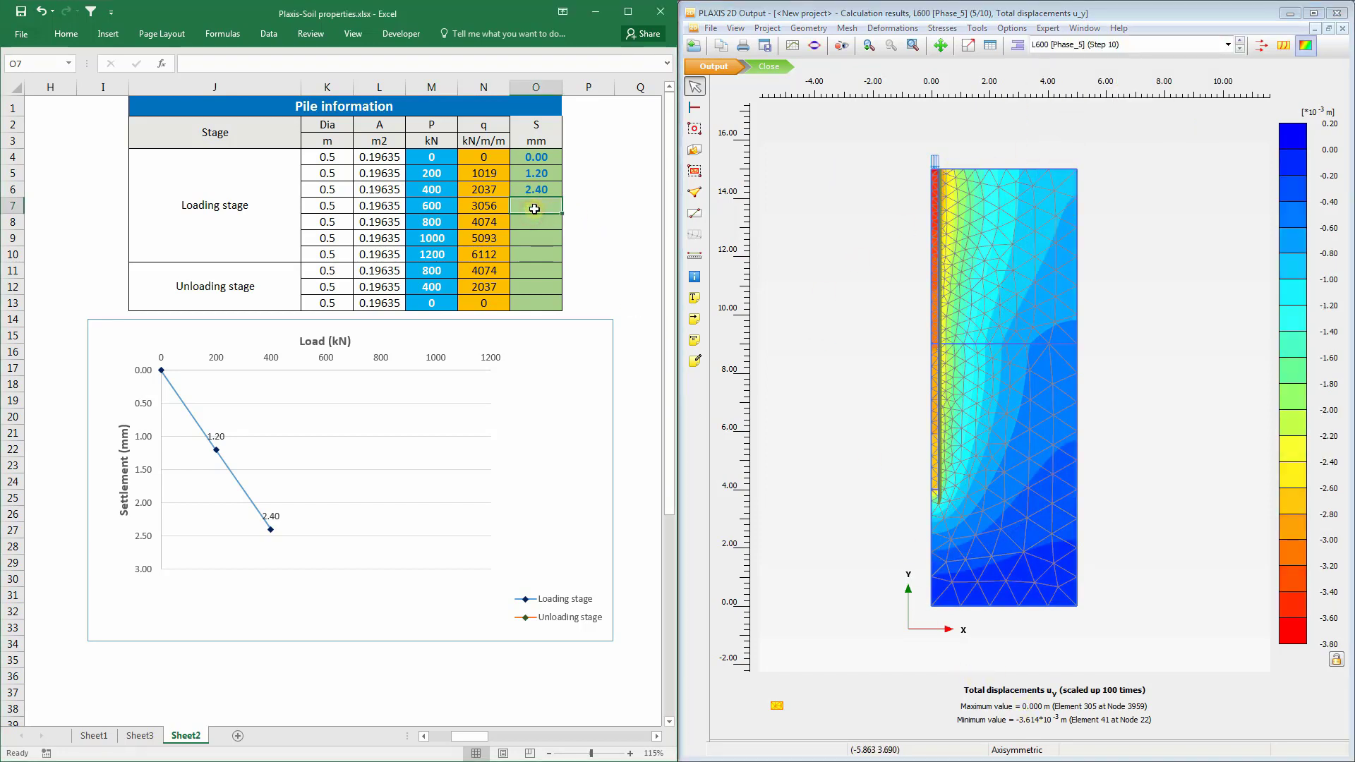
{"action": "type", "text": "3.61"}
{"action": "key", "text": "Return"}
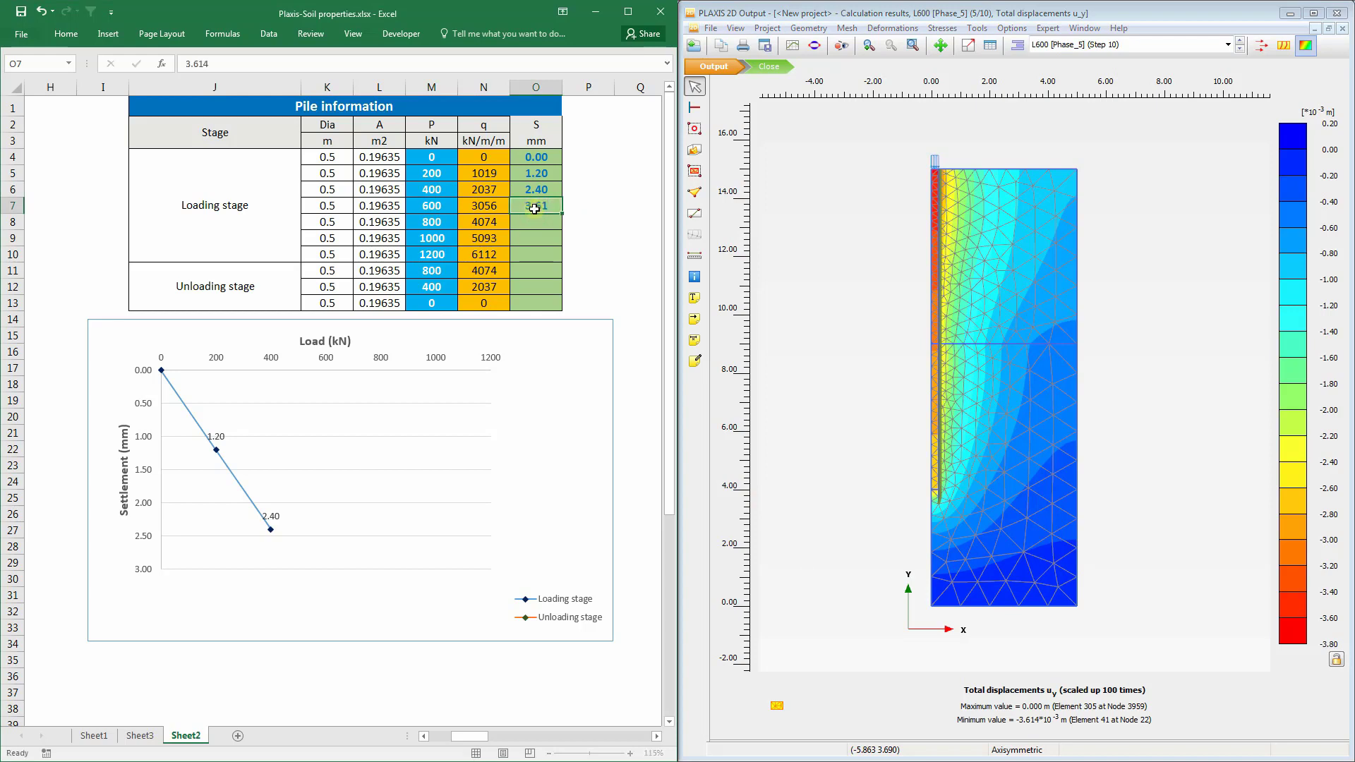
Display the results of phase L800 and enter its settlement of 4.864 mm in cell O8
{"action": "left_click", "coordinate": [1156, 45]}
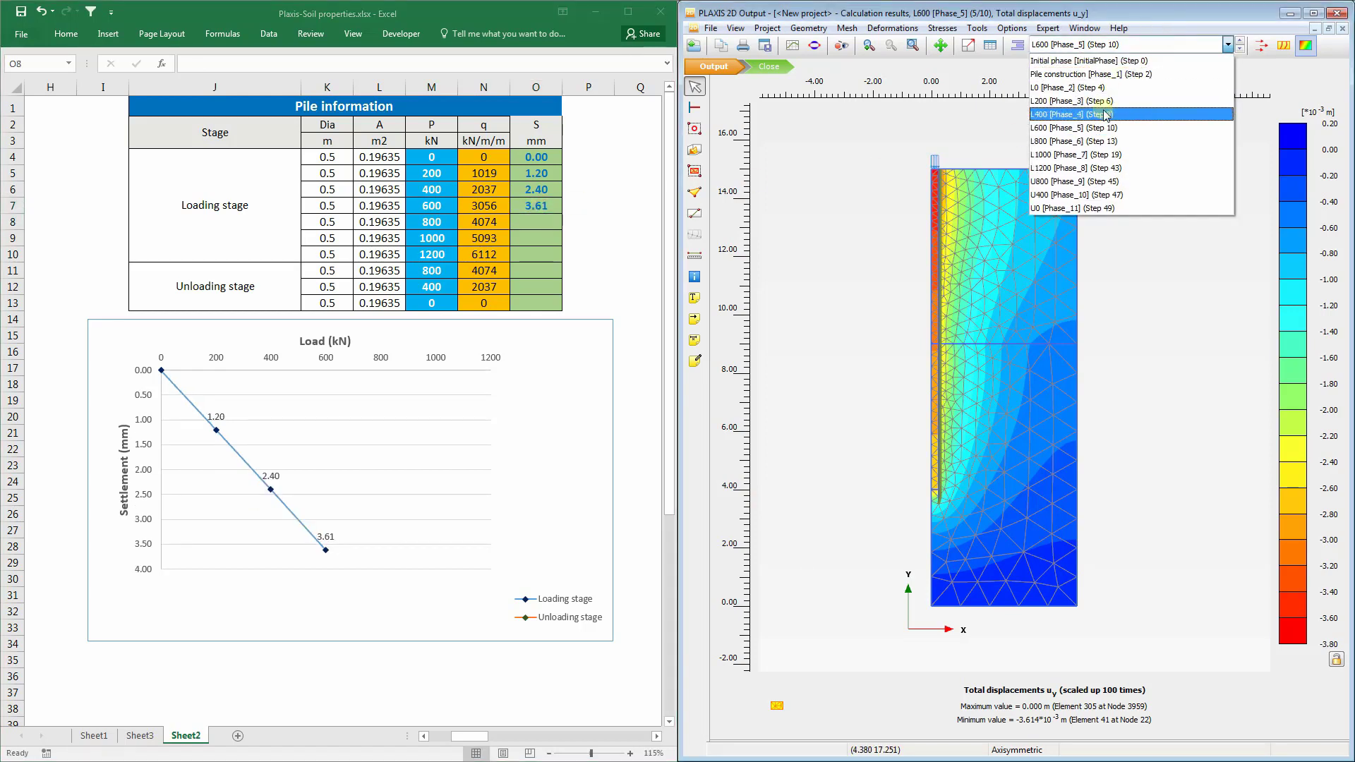
{"action": "left_click", "coordinate": [1107, 142]}
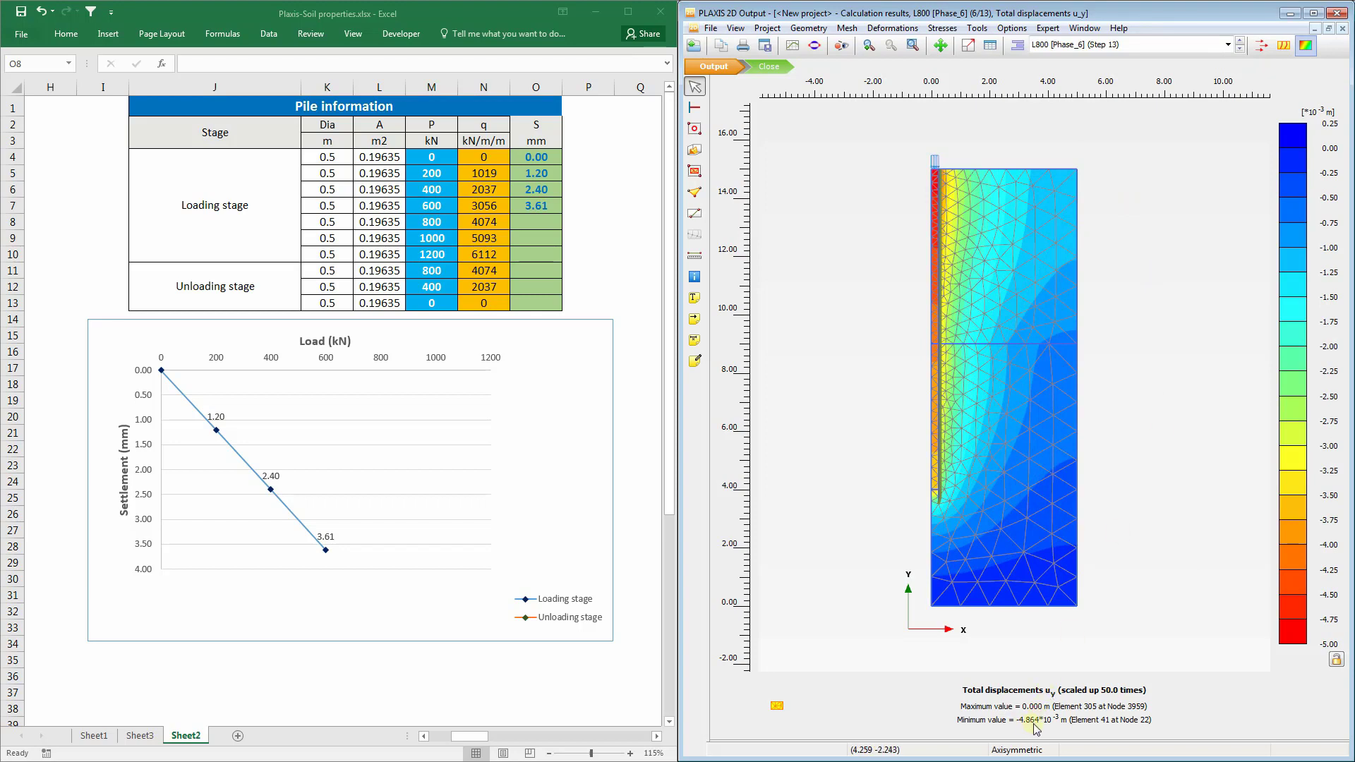
{"action": "left_click", "coordinate": [520, 226]}
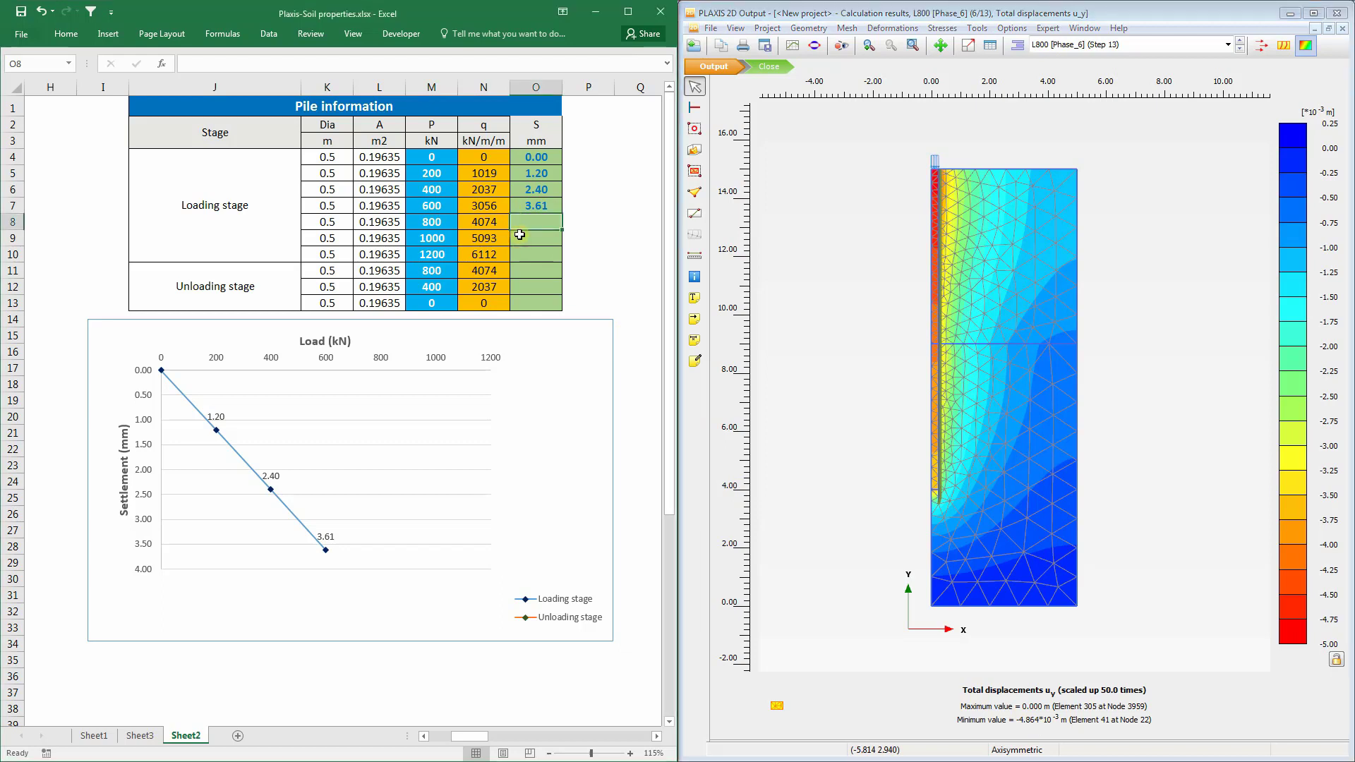
{"action": "type", "text": "4.864"}
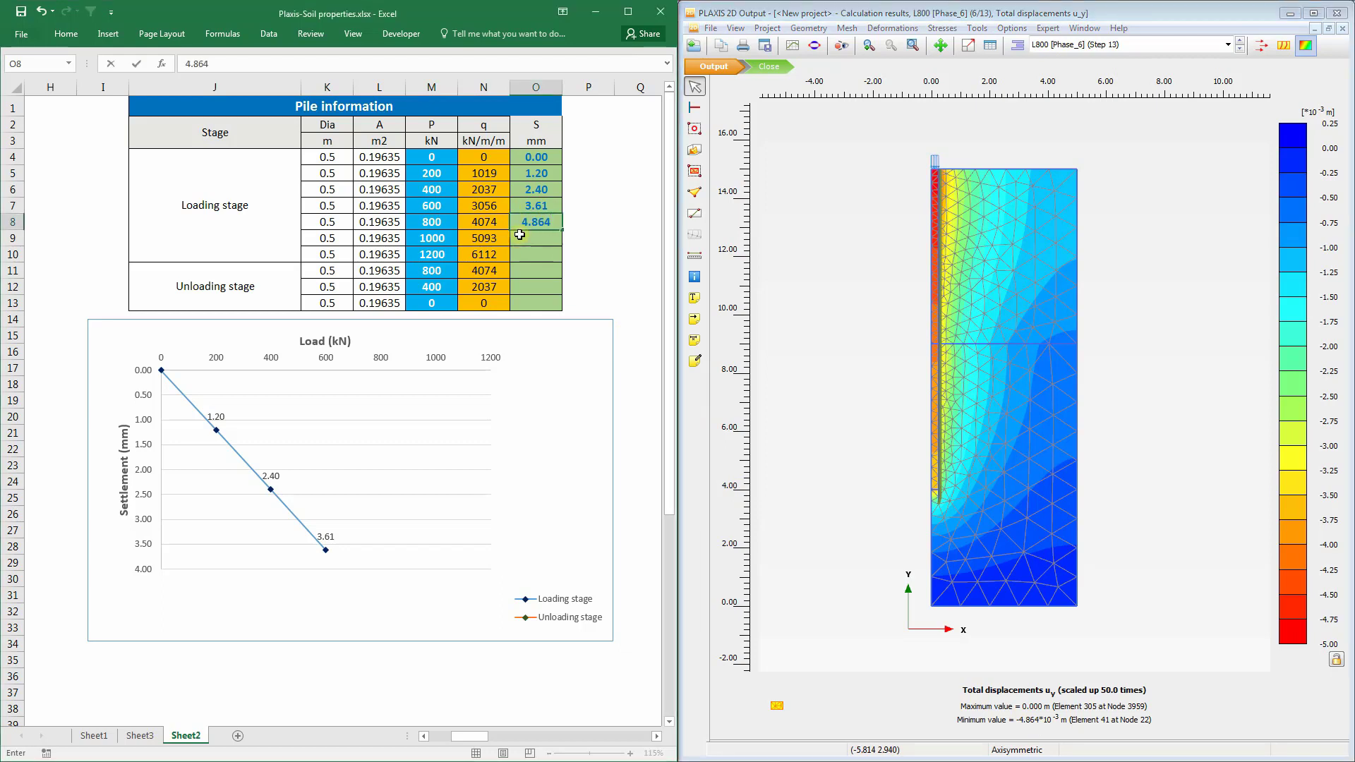
{"action": "key", "text": "Return"}
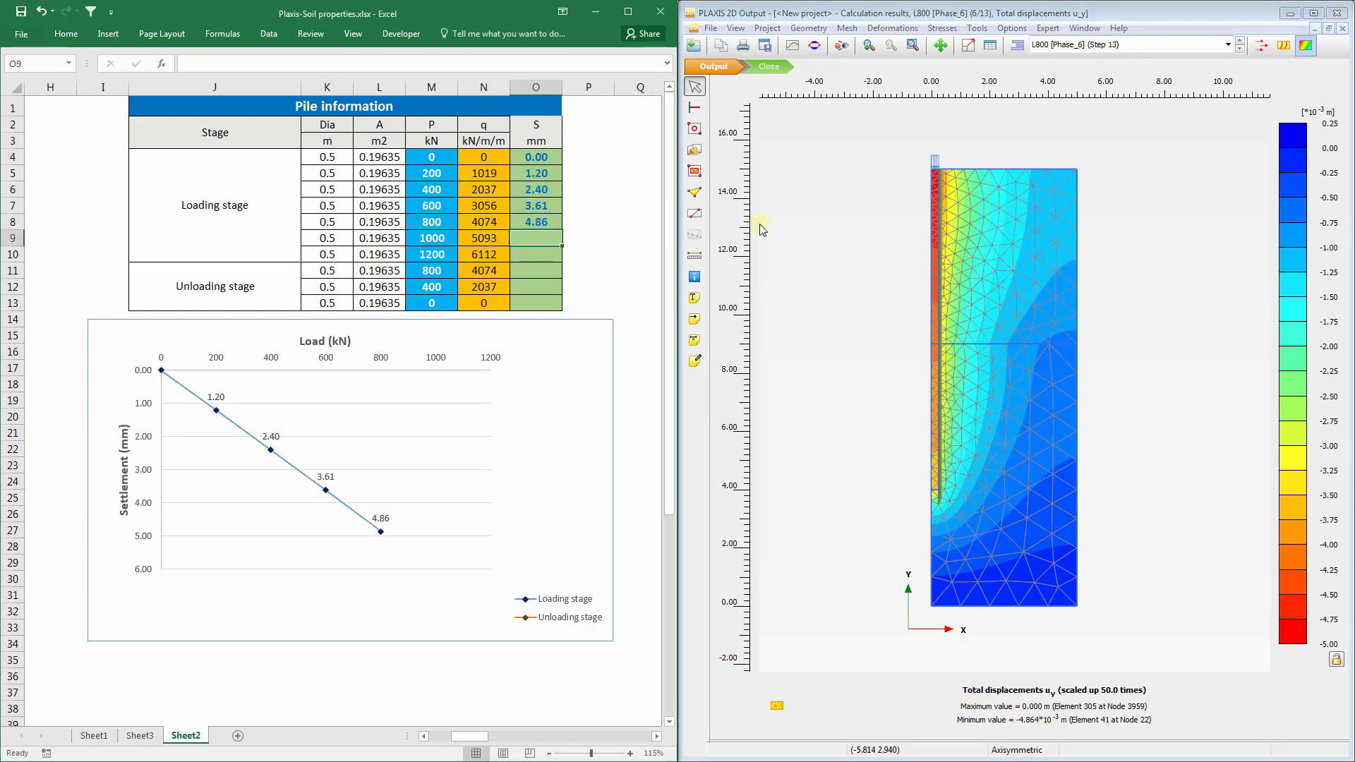
Display the results of phase L1000 and enter its settlement of 7.702 mm in cell O9
{"action": "left_click", "coordinate": [1193, 137]}
{"action": "left_click", "coordinate": [1145, 48]}
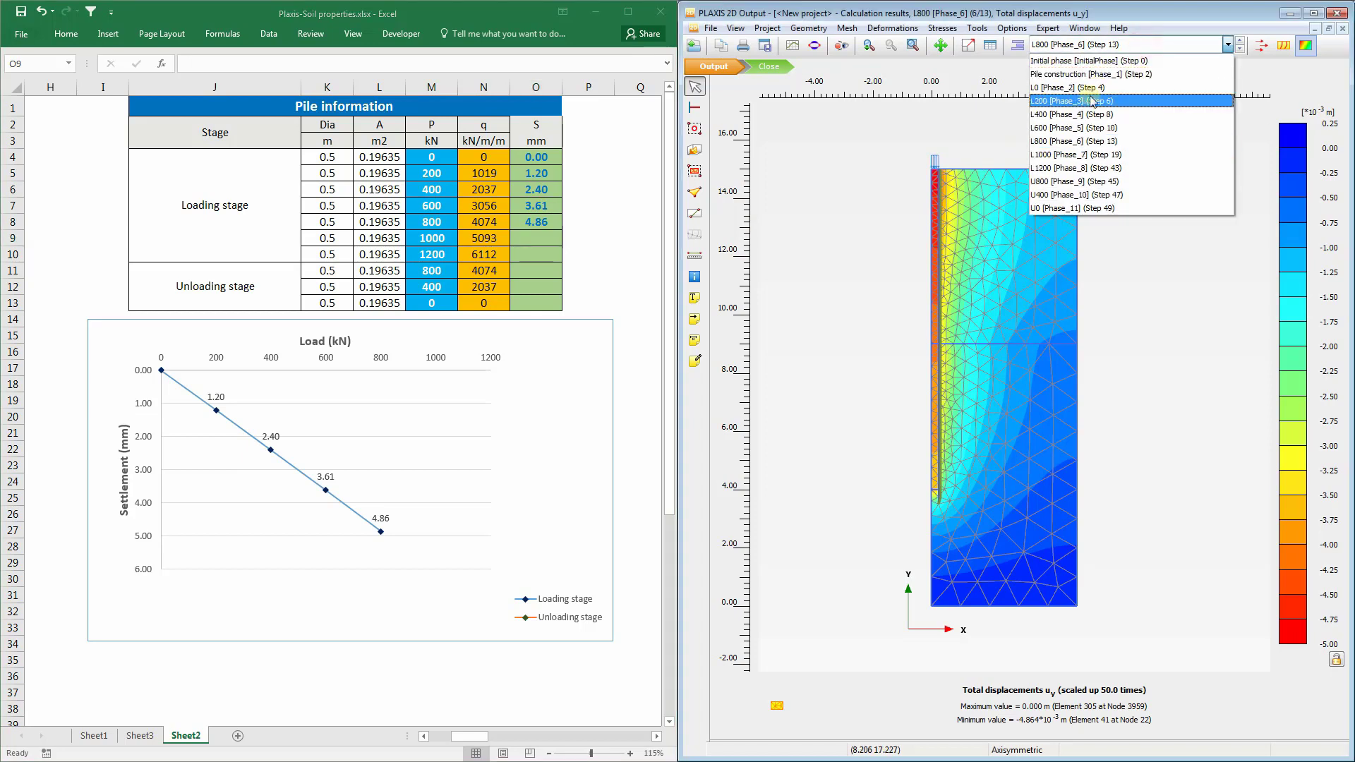
{"action": "left_click", "coordinate": [1075, 146]}
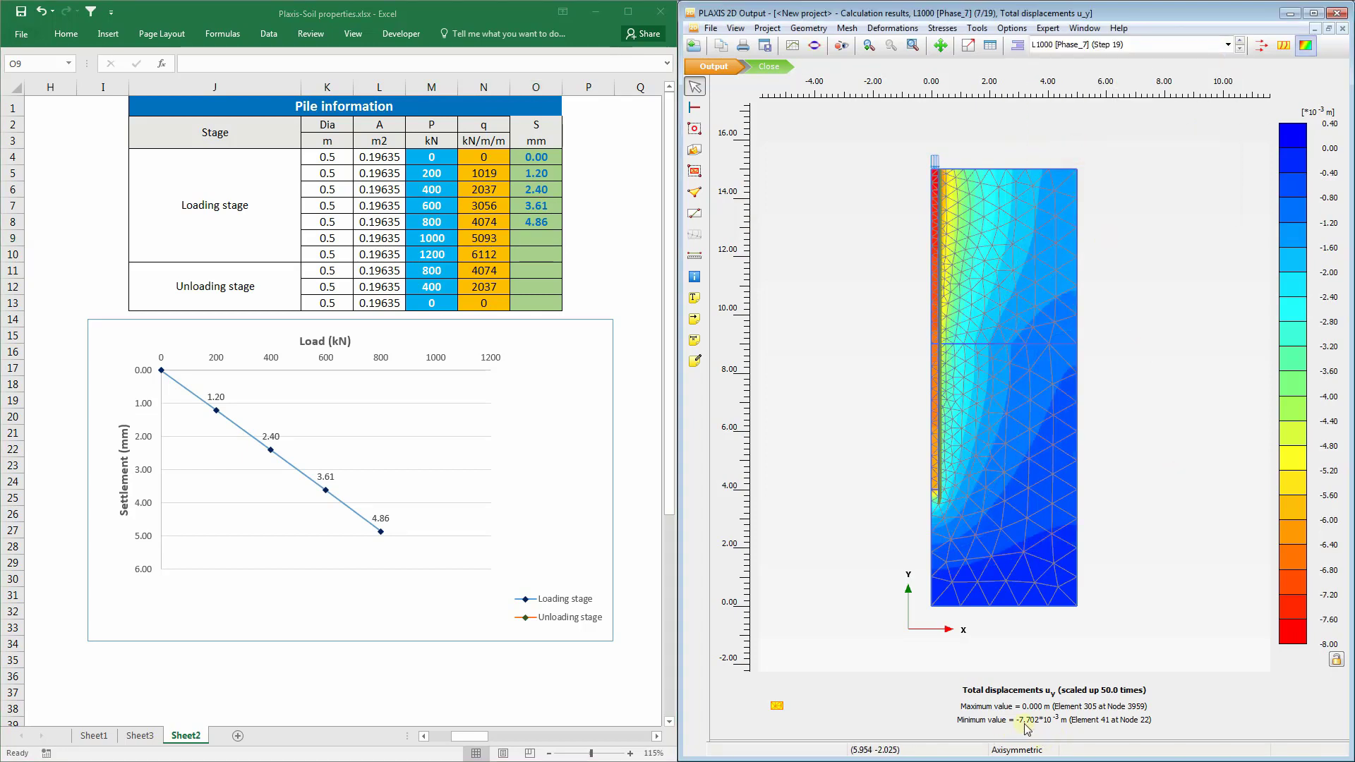
{"action": "left_click", "coordinate": [531, 232]}
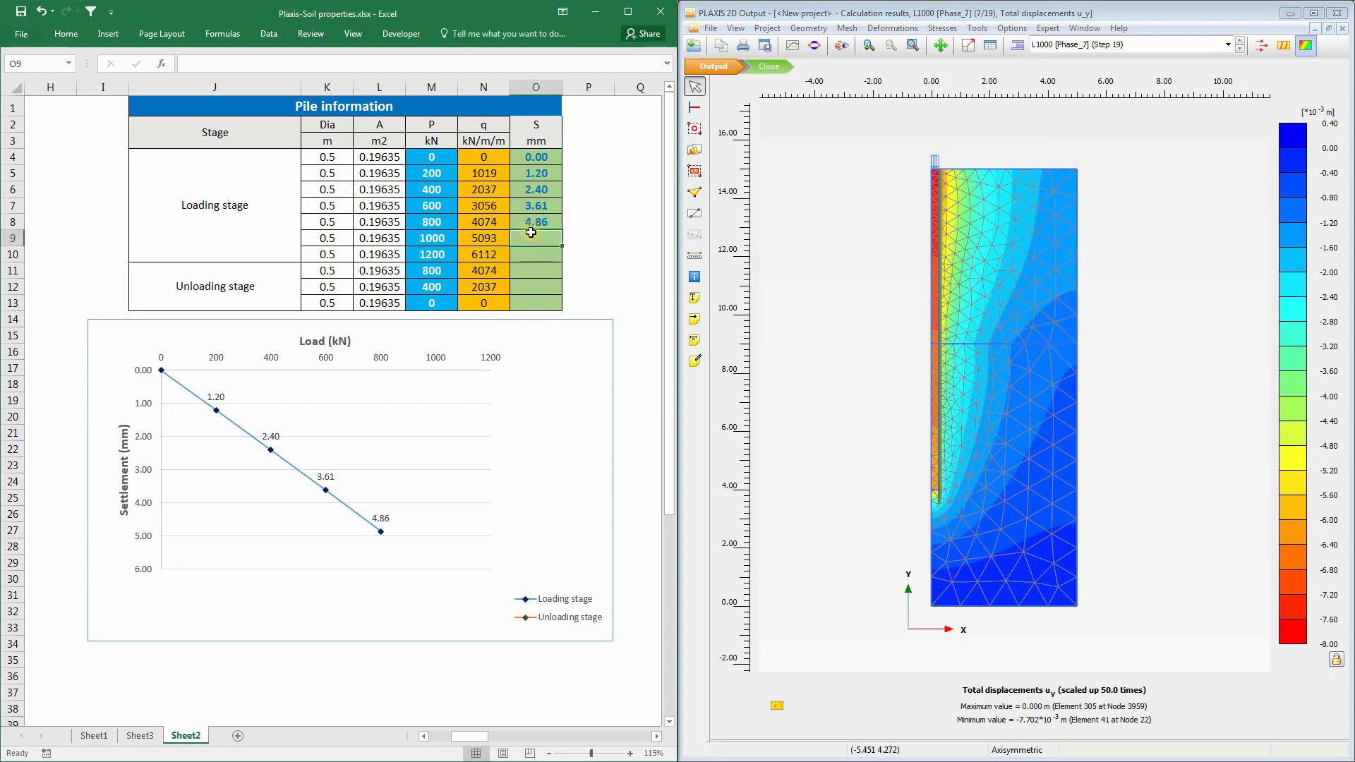
{"action": "type", "text": "7.702"}
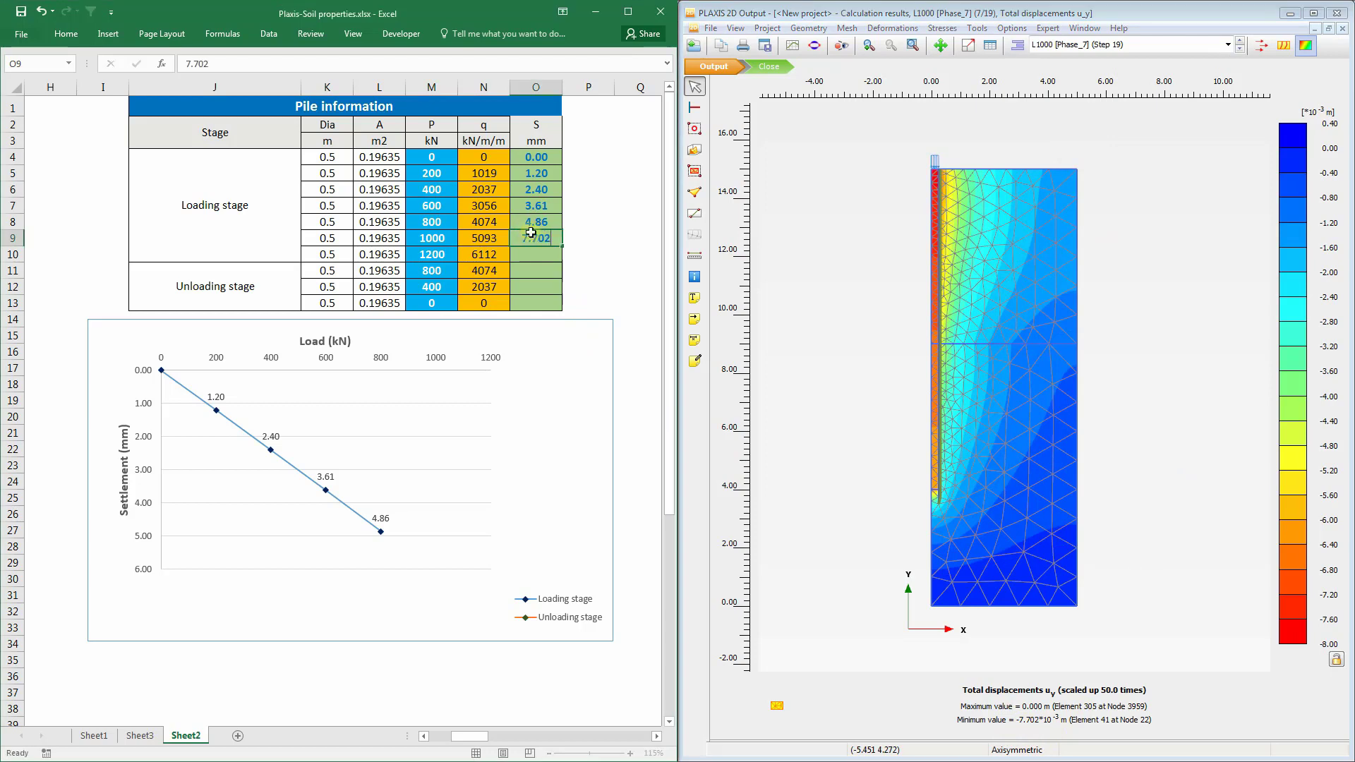
{"action": "key", "text": "Return"}
Display the results of phase L1200 and enter its settlement of 11.57 mm in cell O10
{"action": "left_click", "coordinate": [1134, 142]}
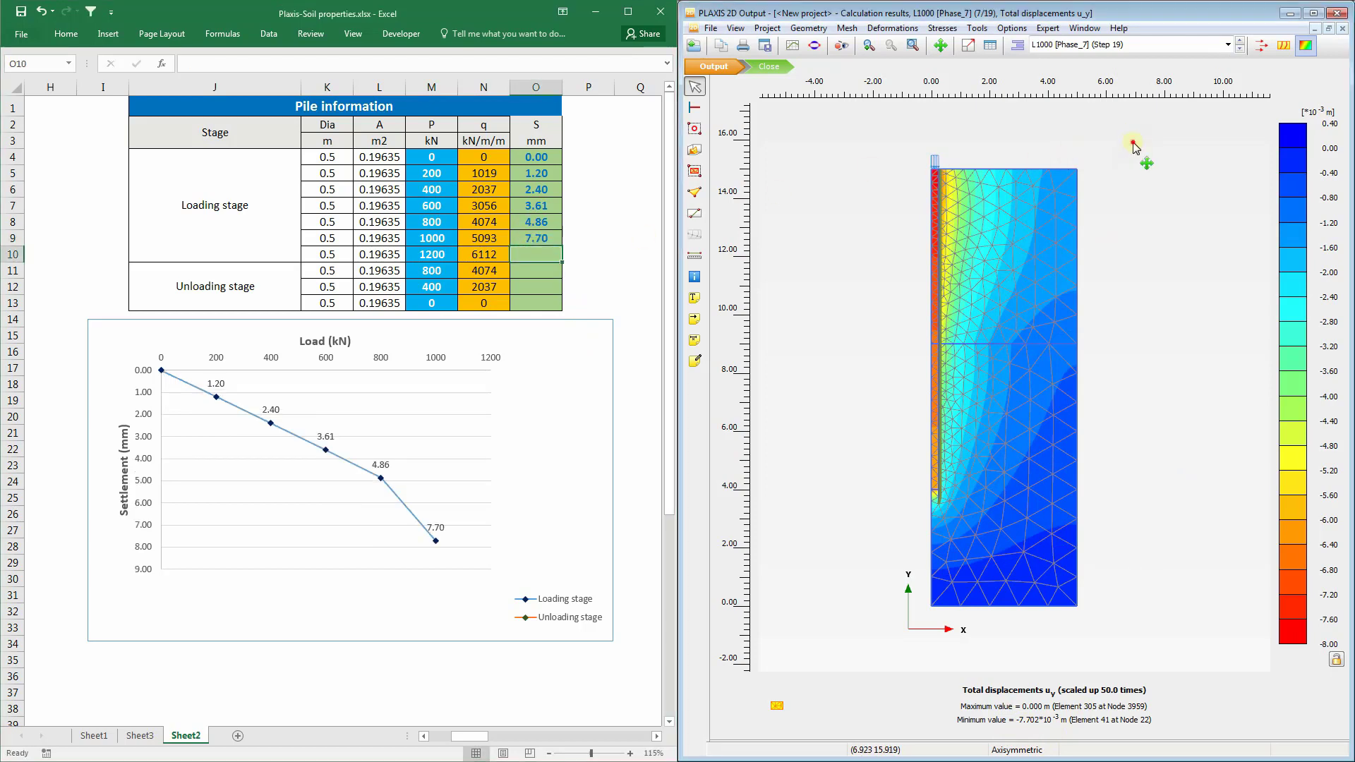
{"action": "left_click", "coordinate": [1172, 44]}
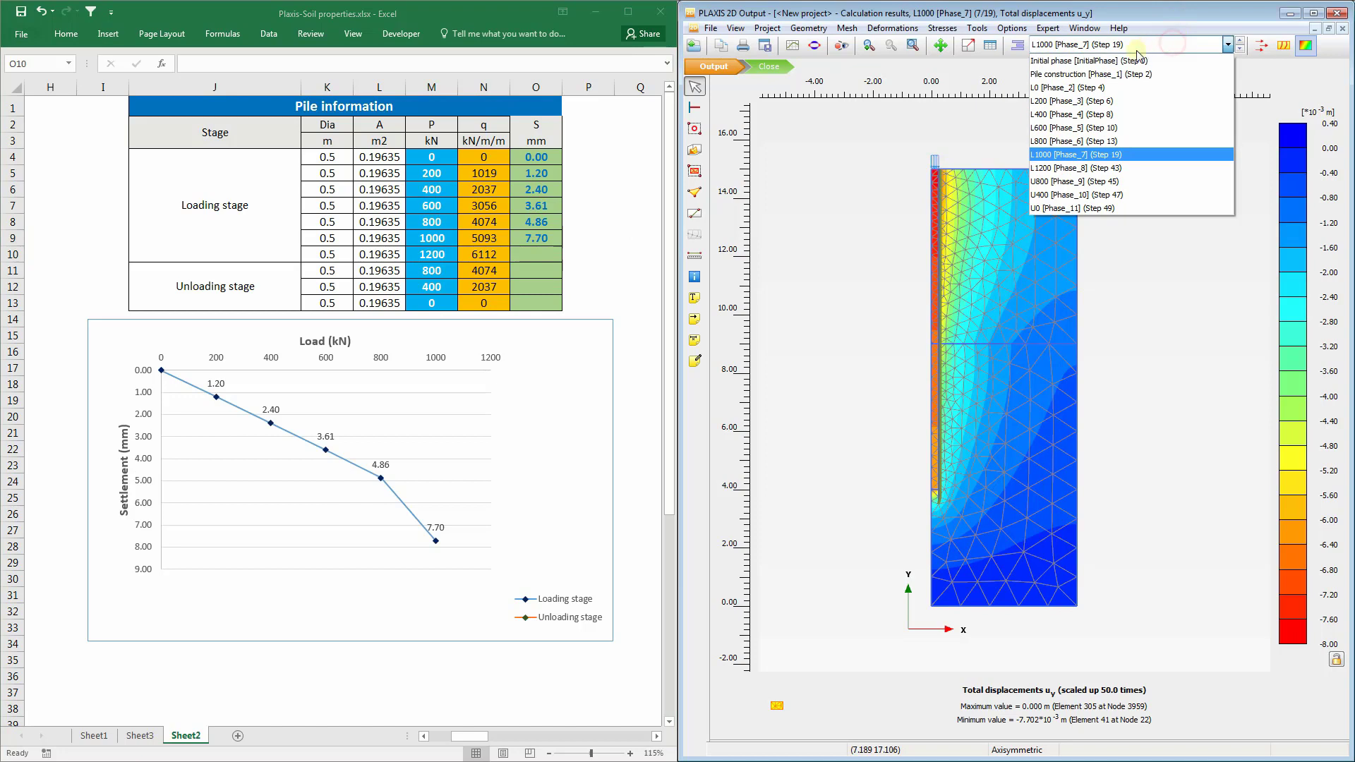
{"action": "left_click", "coordinate": [1086, 168]}
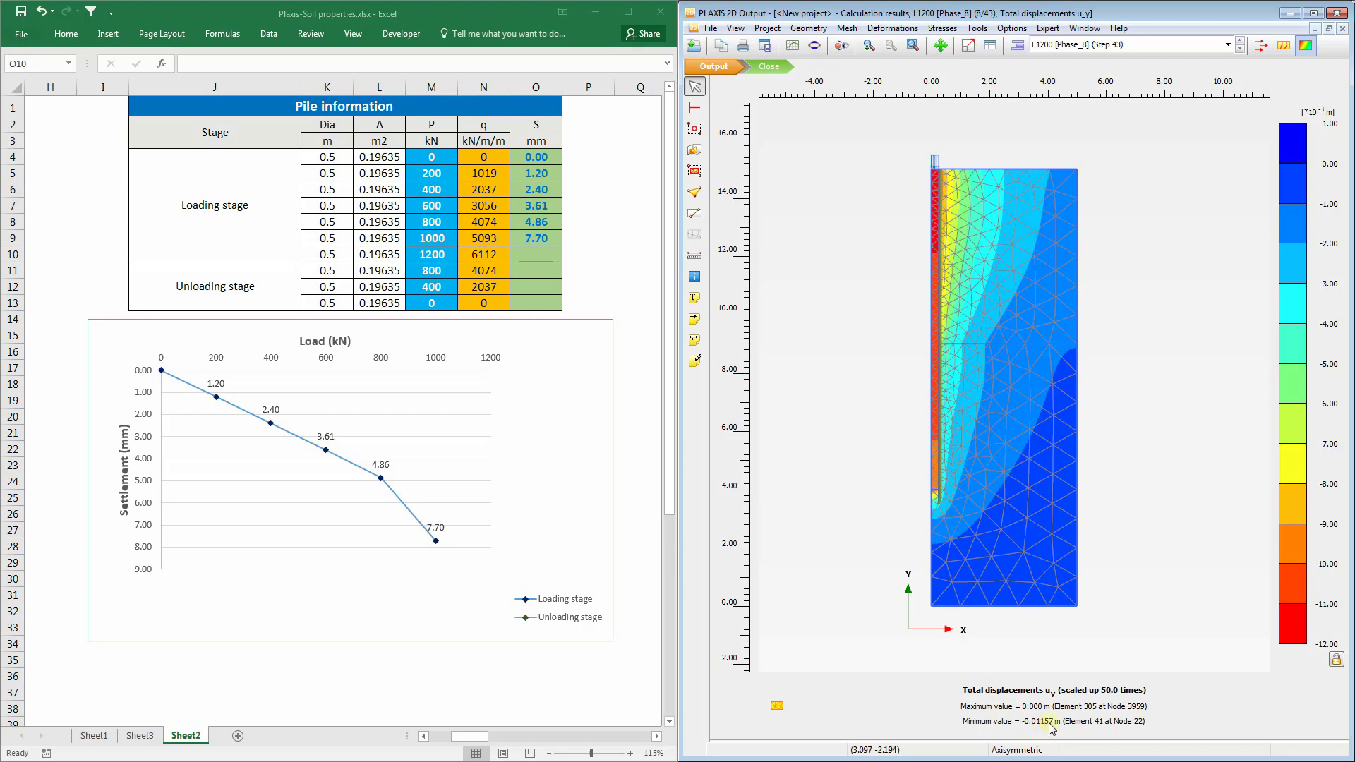
{"action": "left_click", "coordinate": [540, 252]}
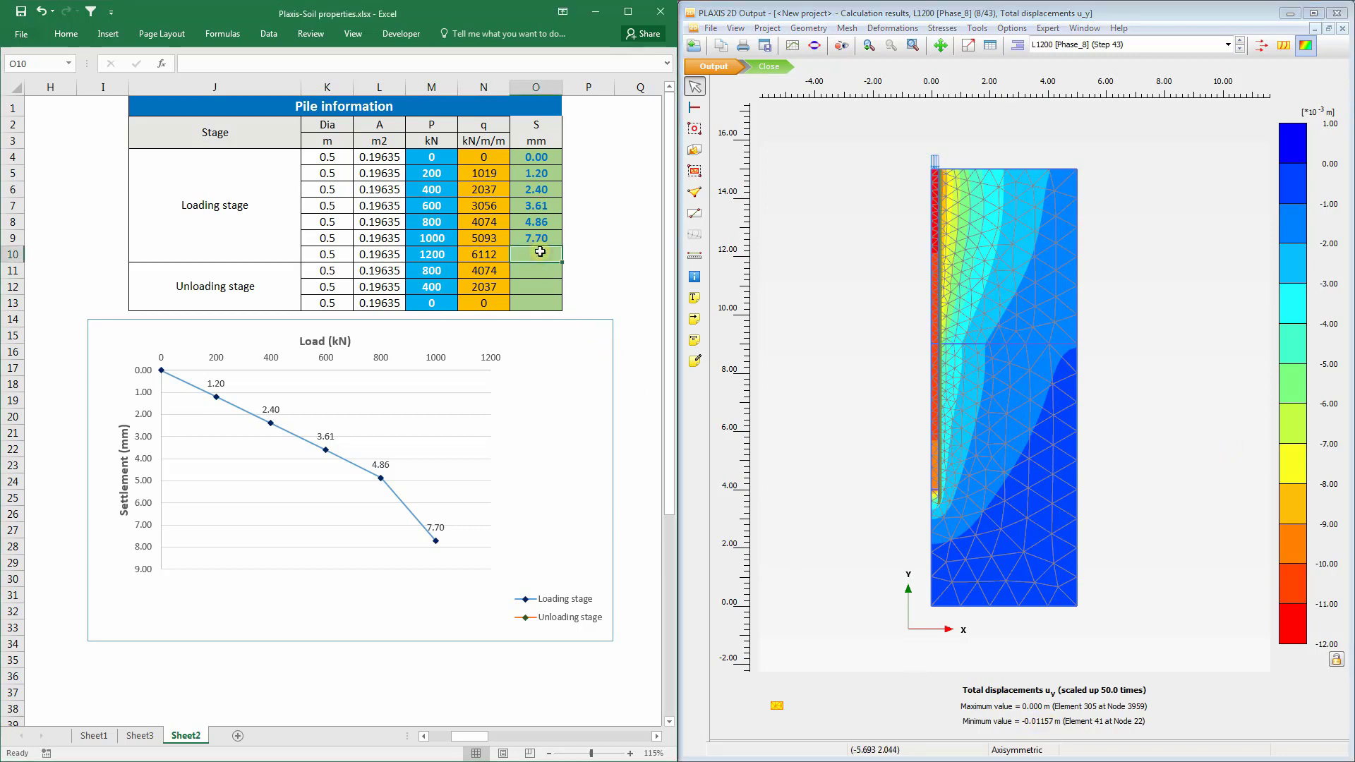
{"action": "type", "text": "11.57"}
{"action": "key", "text": "Return"}
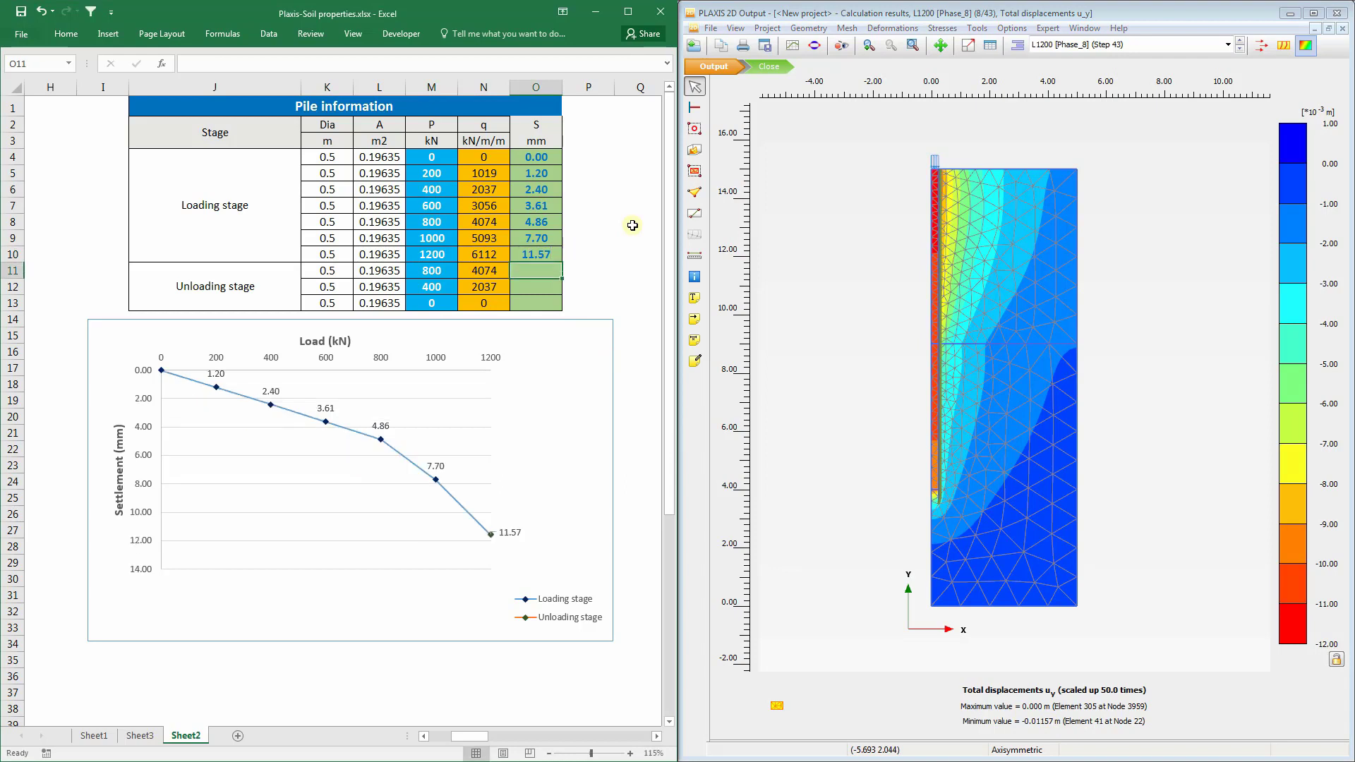
Display the results of phase U800 and enter its settlement of 9.17 mm in cell O11
{"action": "left_click", "coordinate": [1098, 125]}
{"action": "left_click", "coordinate": [1121, 48]}
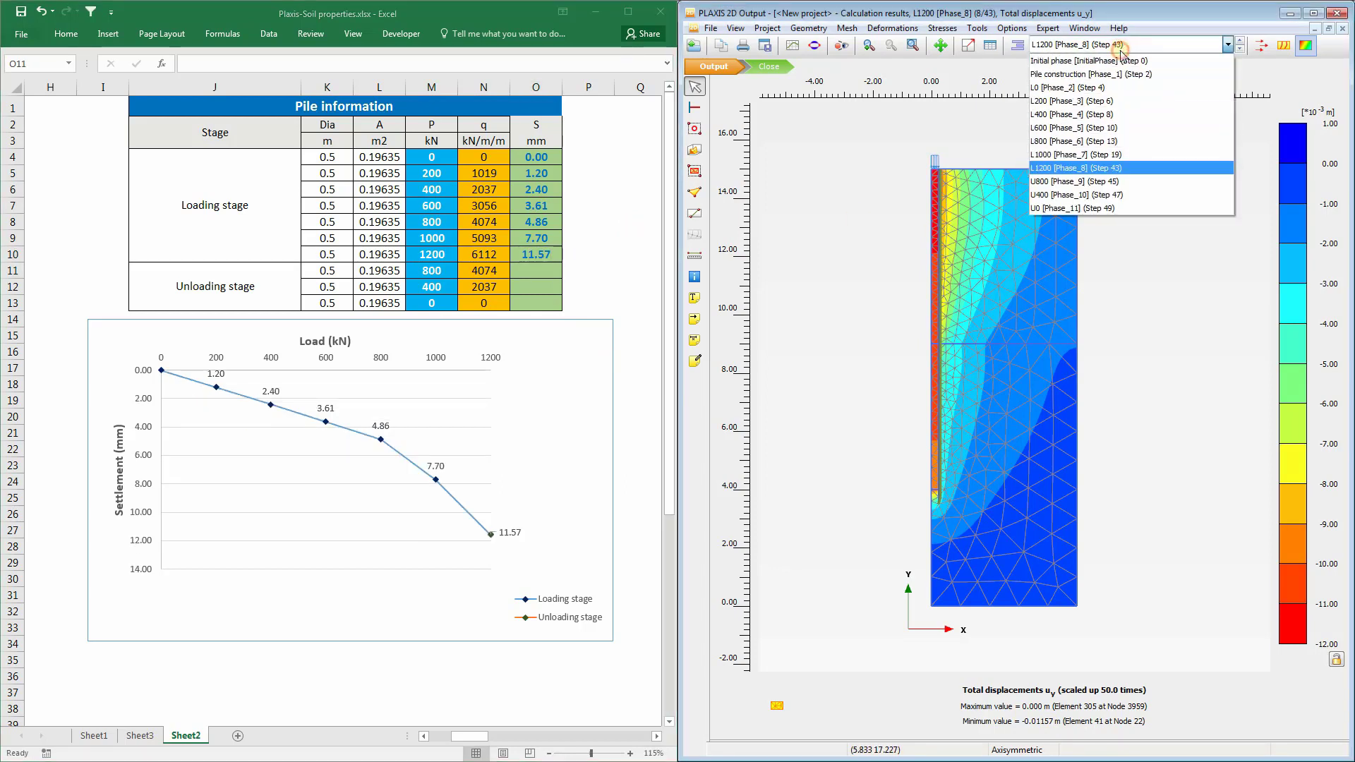
{"action": "left_click", "coordinate": [1088, 186]}
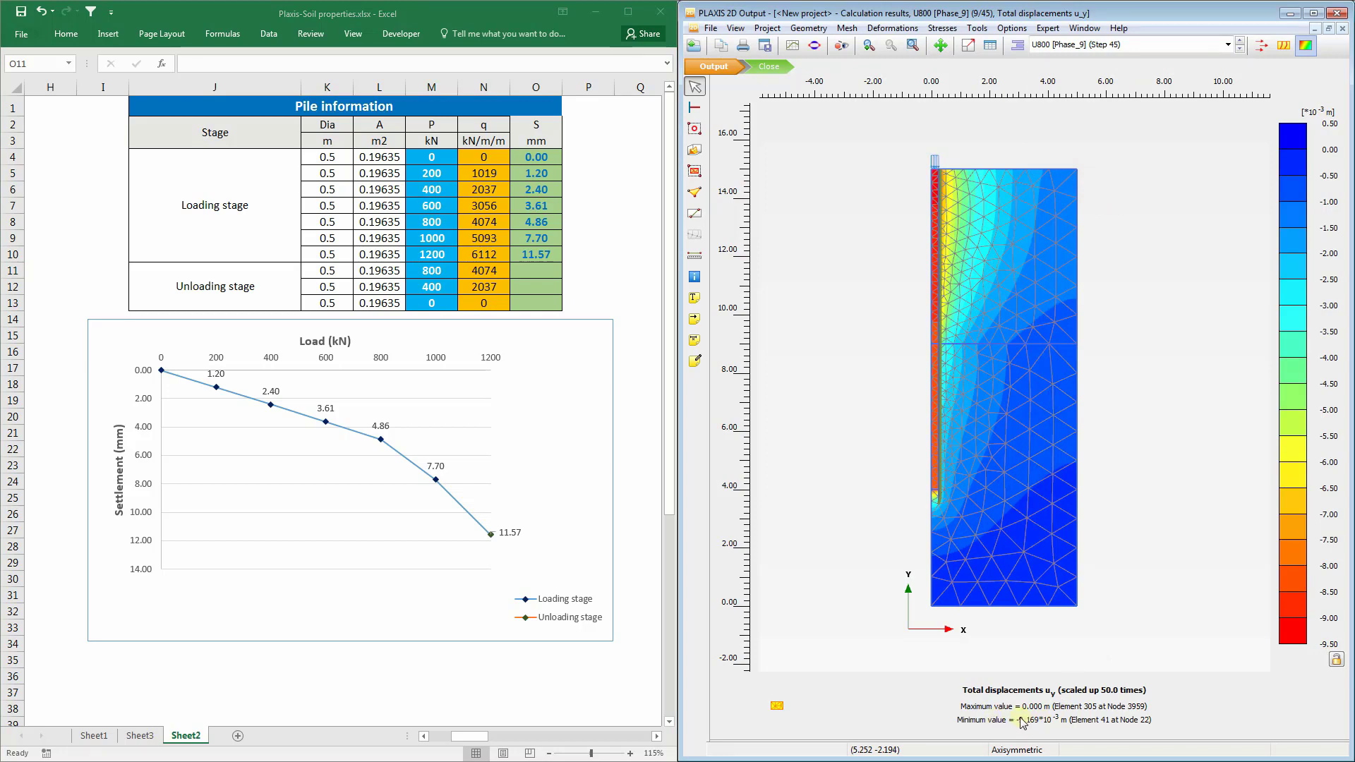
{"action": "left_click", "coordinate": [526, 276]}
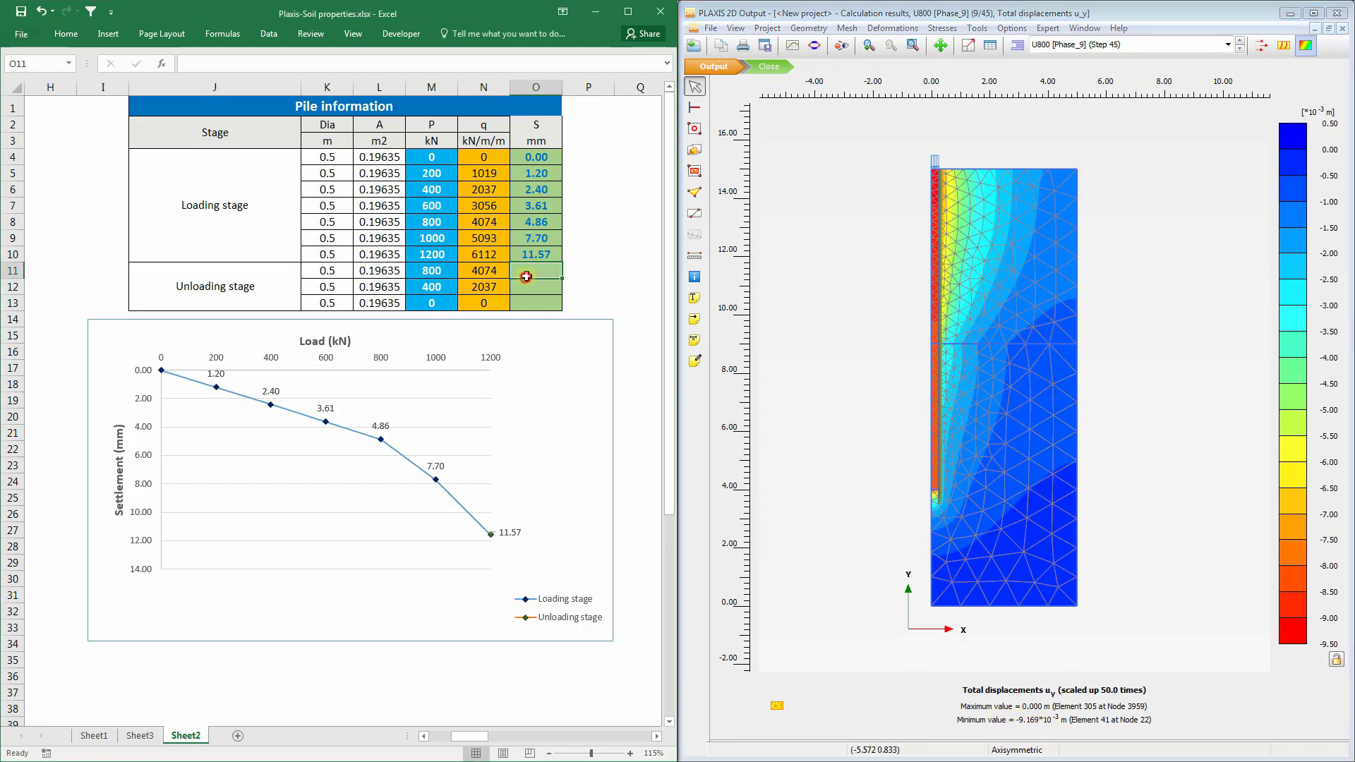
{"action": "type", "text": "9.1"}
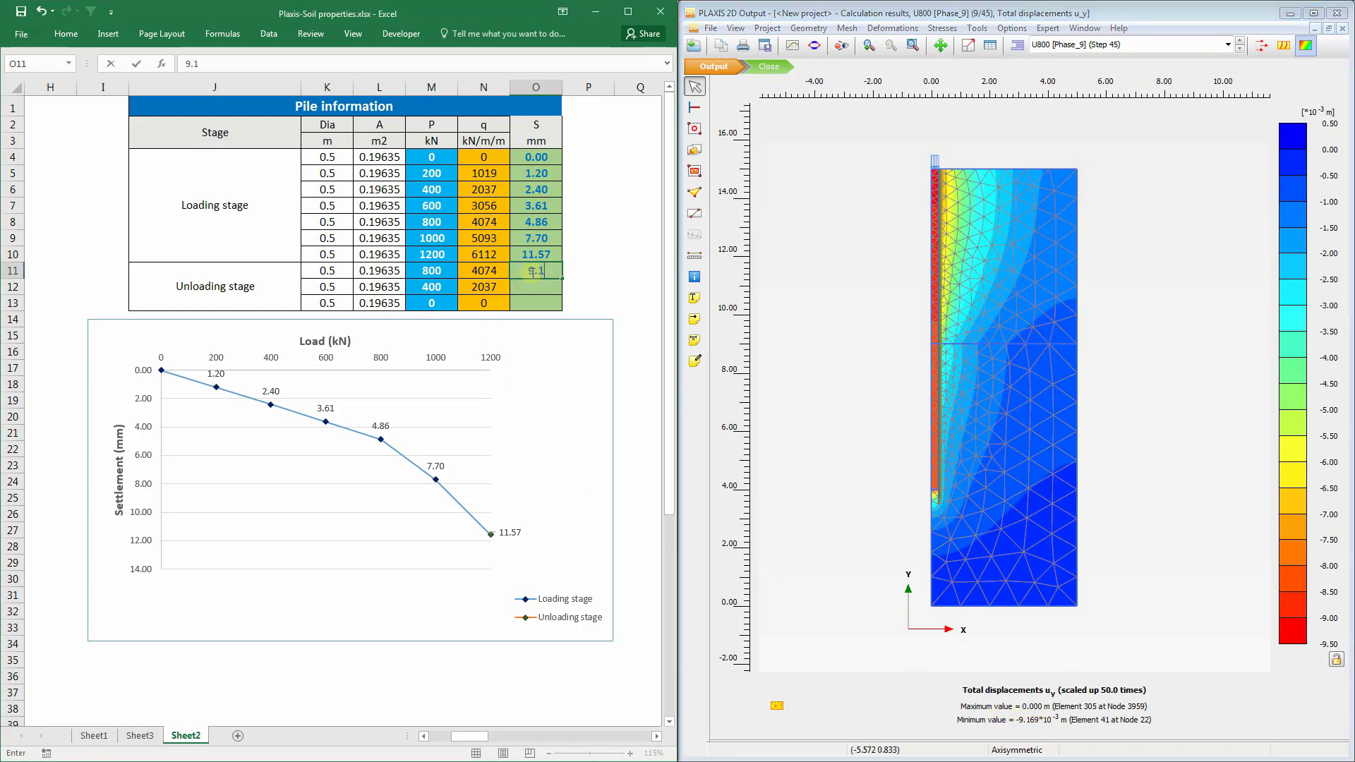
{"action": "type", "text": "7"}
{"action": "key", "text": "Return"}
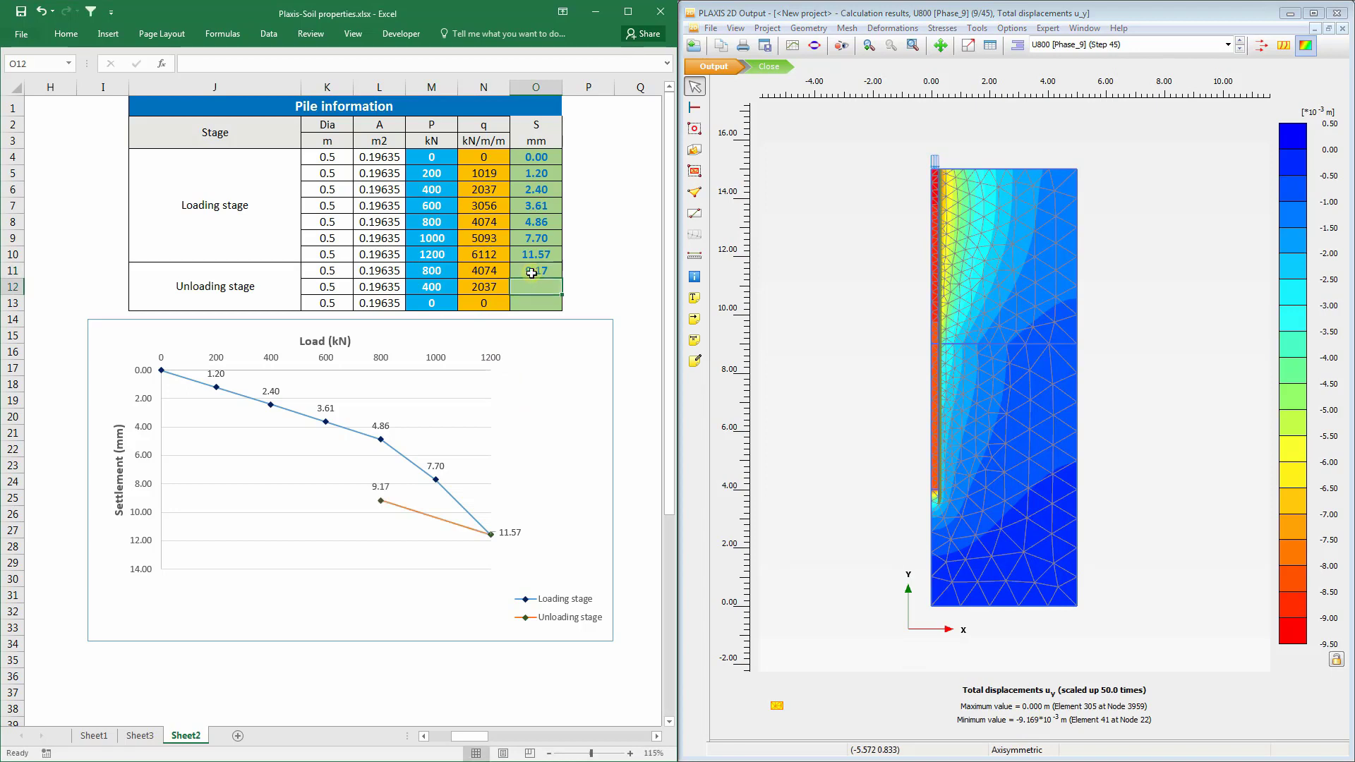
Display the results of phase U400 and enter its settlement of 6.77 mm in cell O12
{"action": "left_click", "coordinate": [1114, 223]}
{"action": "left_click", "coordinate": [1136, 47]}
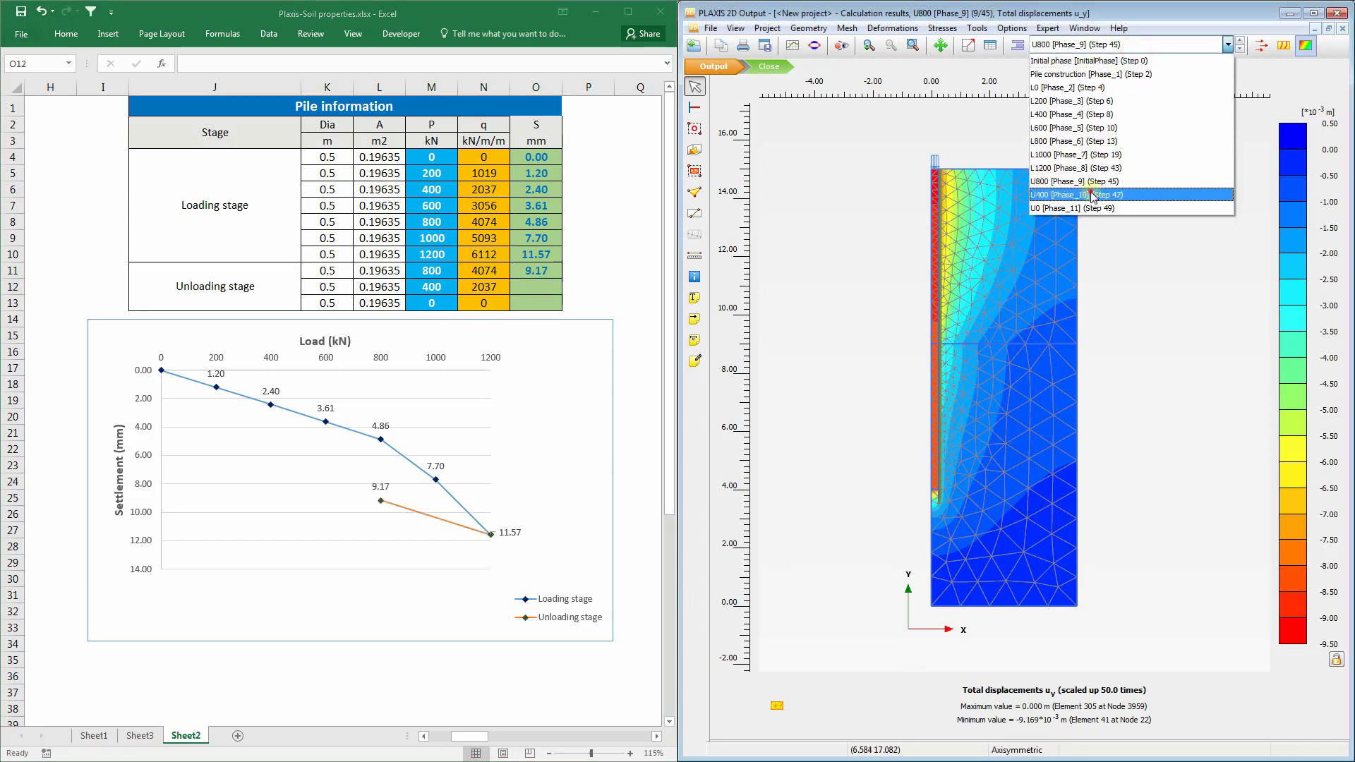
{"action": "left_click", "coordinate": [1093, 197]}
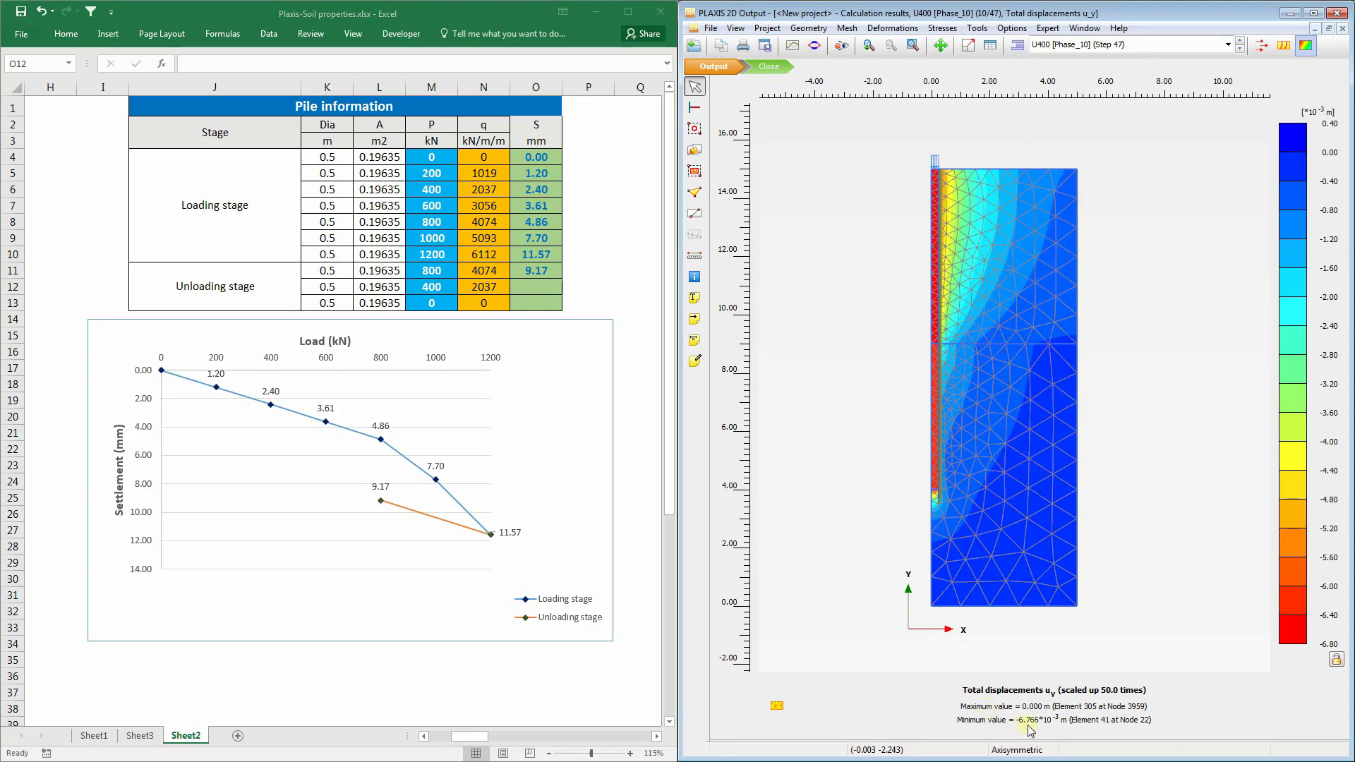
{"action": "left_click", "coordinate": [524, 287]}
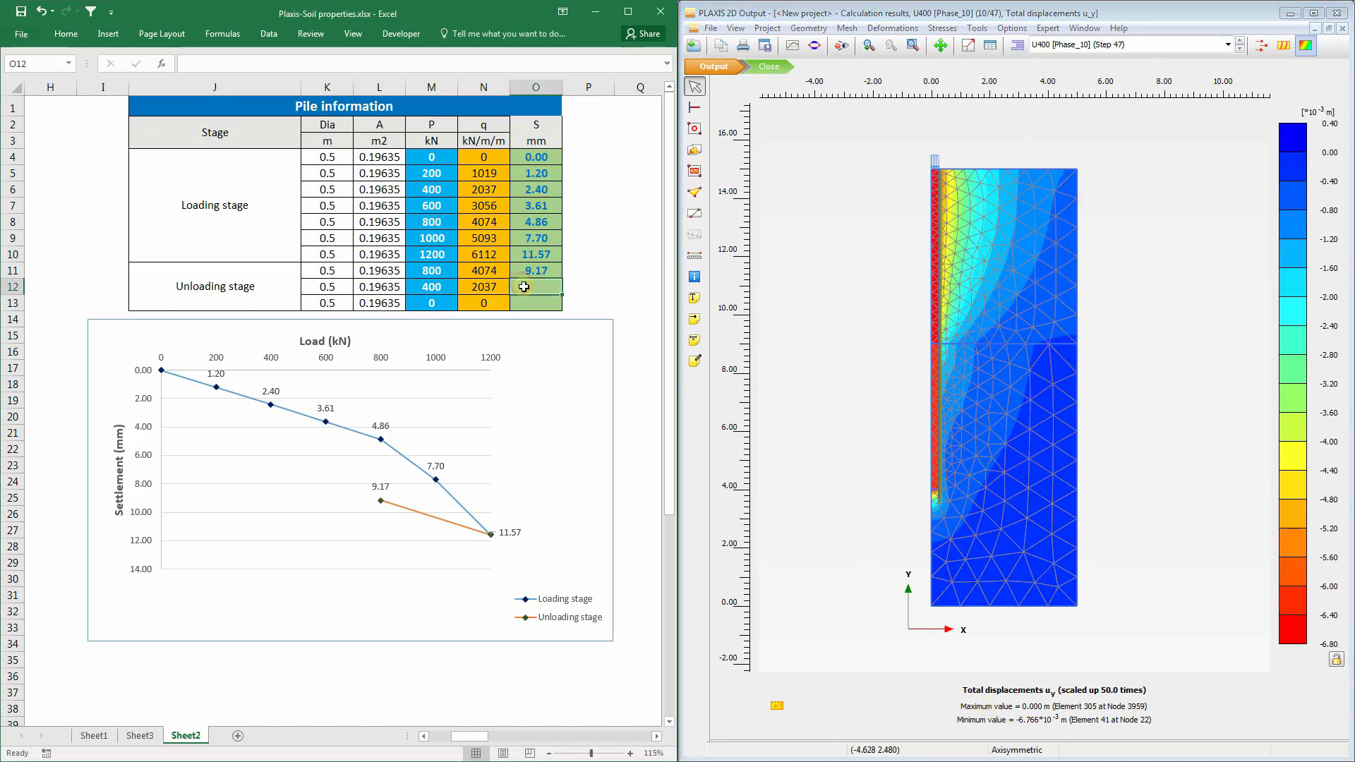
{"action": "type", "text": "6.77"}
{"action": "key", "text": "Return"}
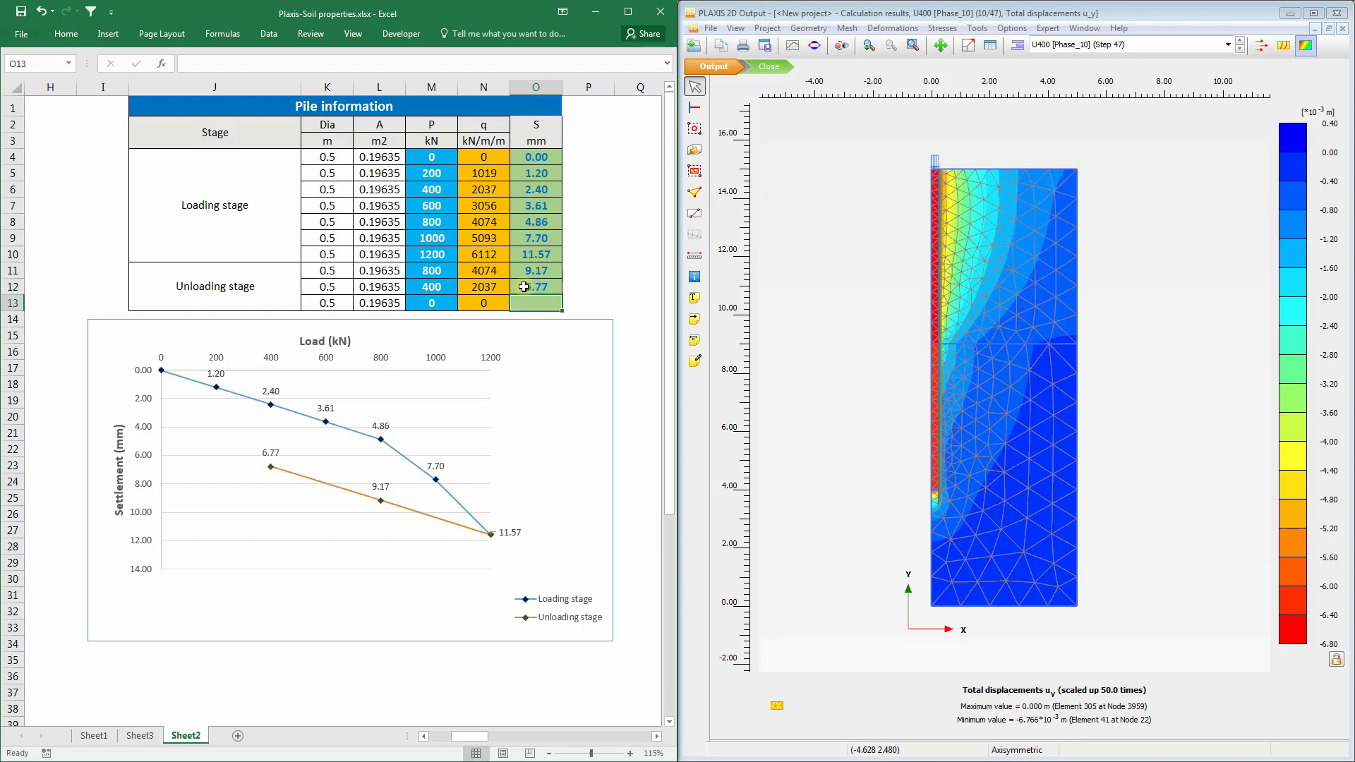
Display the results of phase U0 and enter its settlement of 4.43 mm in cell O13
{"action": "left_click", "coordinate": [1216, 616]}
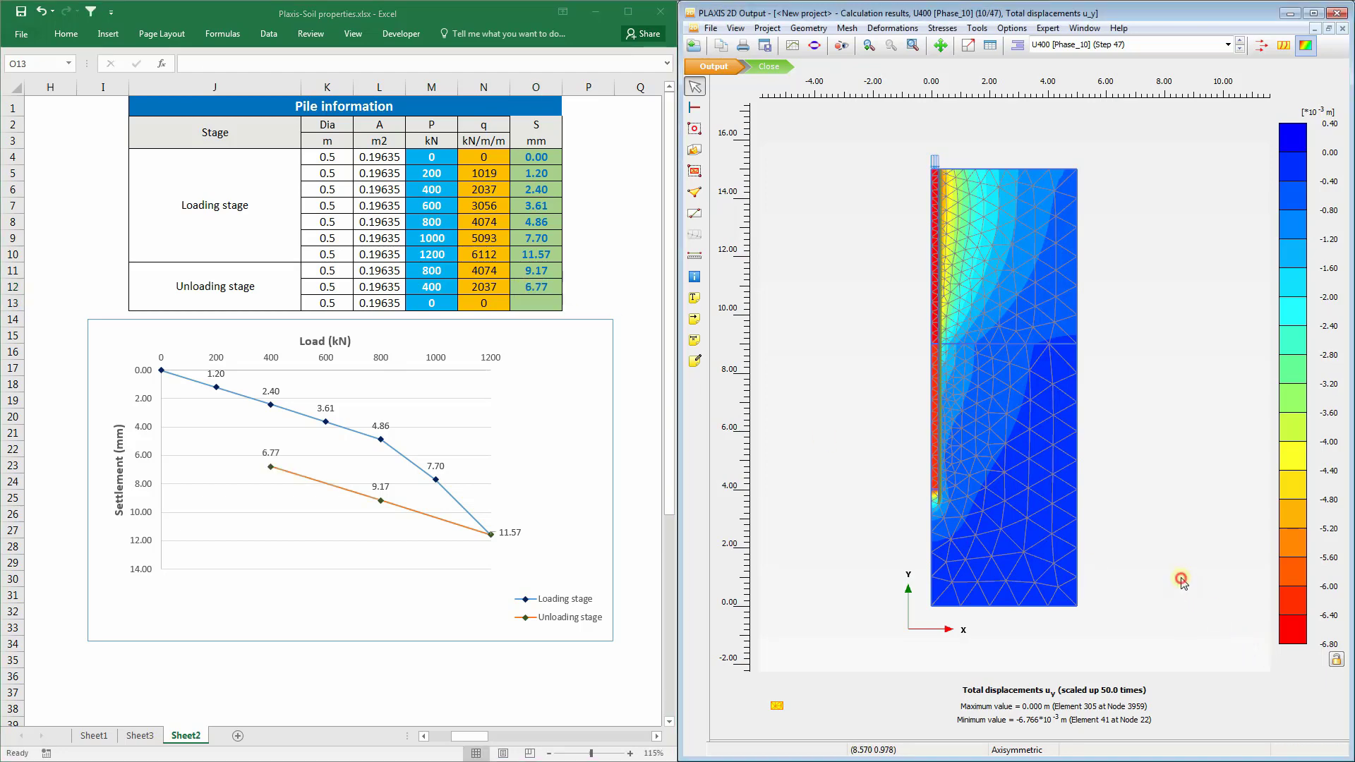
{"action": "left_click", "coordinate": [1123, 45]}
{"action": "left_click", "coordinate": [1084, 210]}
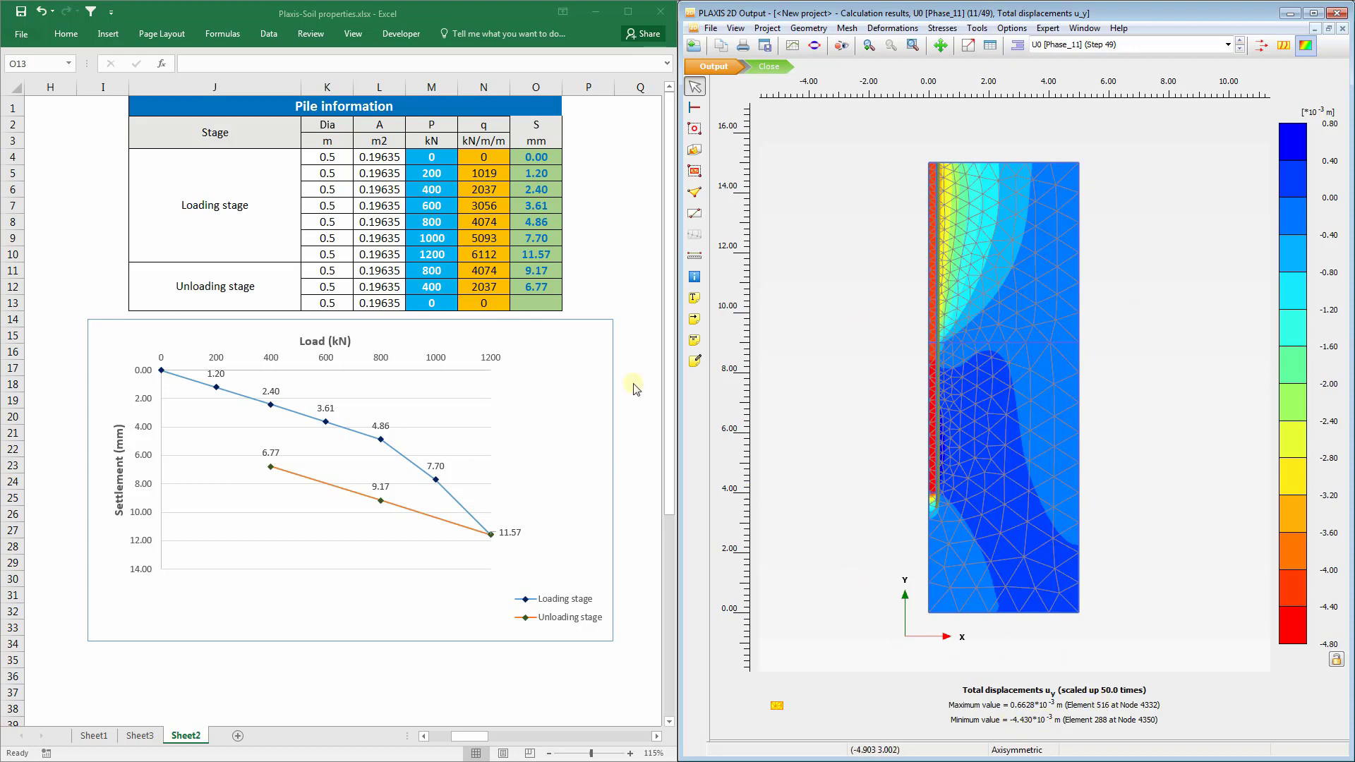
{"action": "left_click", "coordinate": [545, 308]}
{"action": "type", "text": "4"}
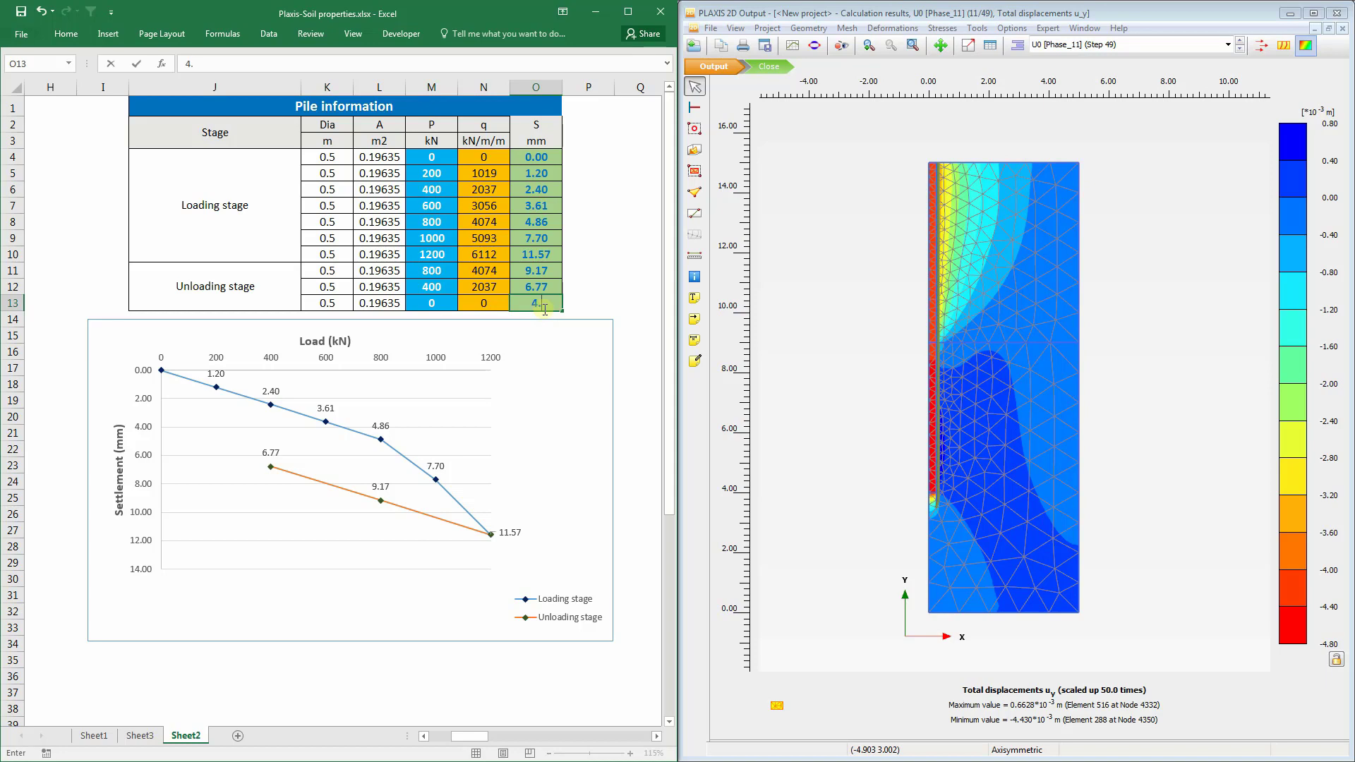
{"action": "type", "text": ".43"}
{"action": "key", "text": "Return"}
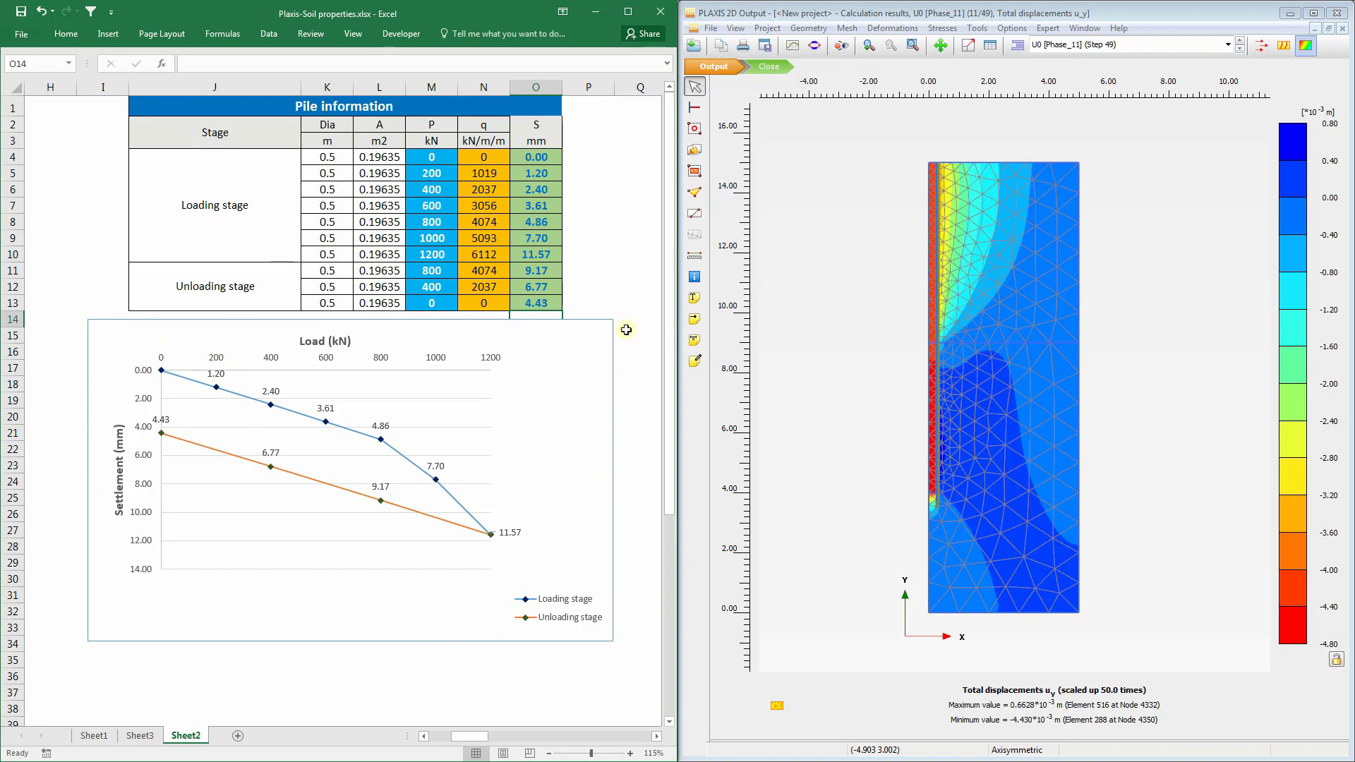
{"action": "left_click", "coordinate": [643, 285]}
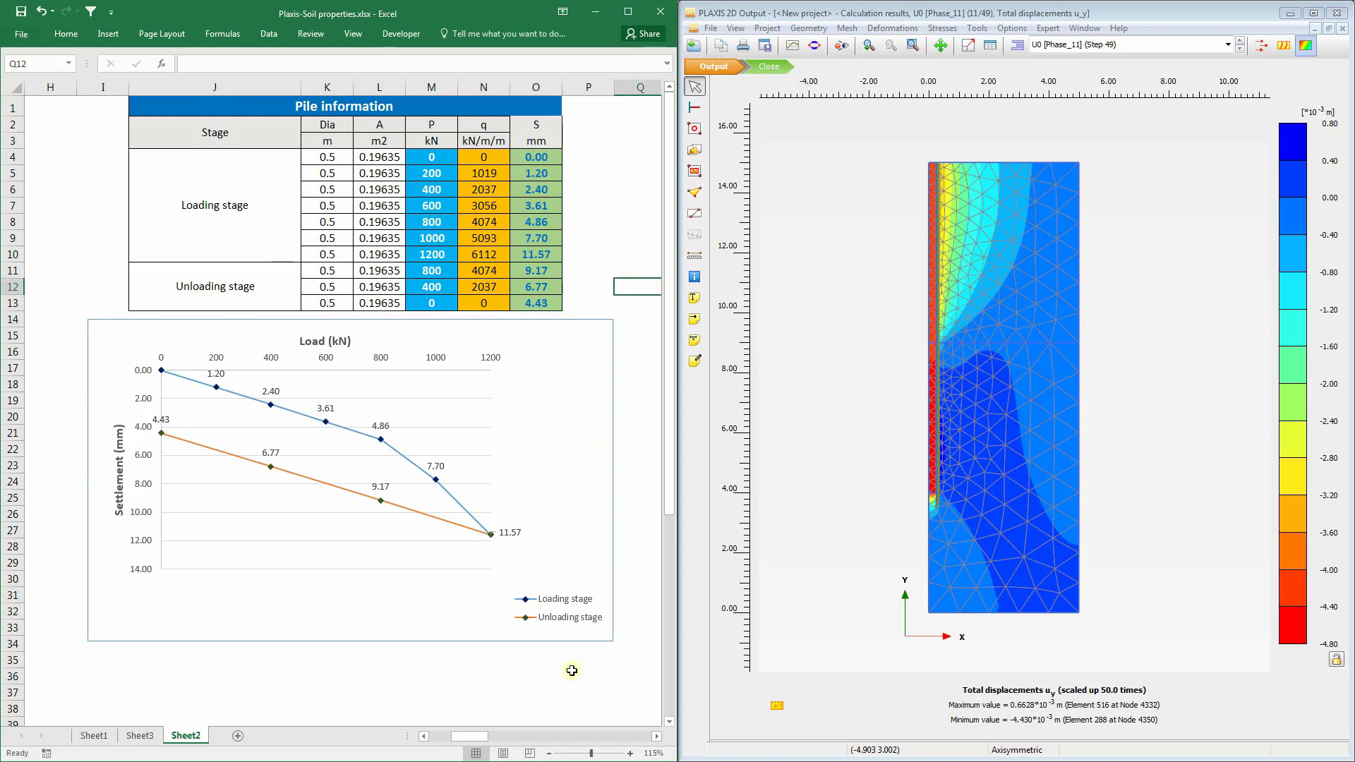